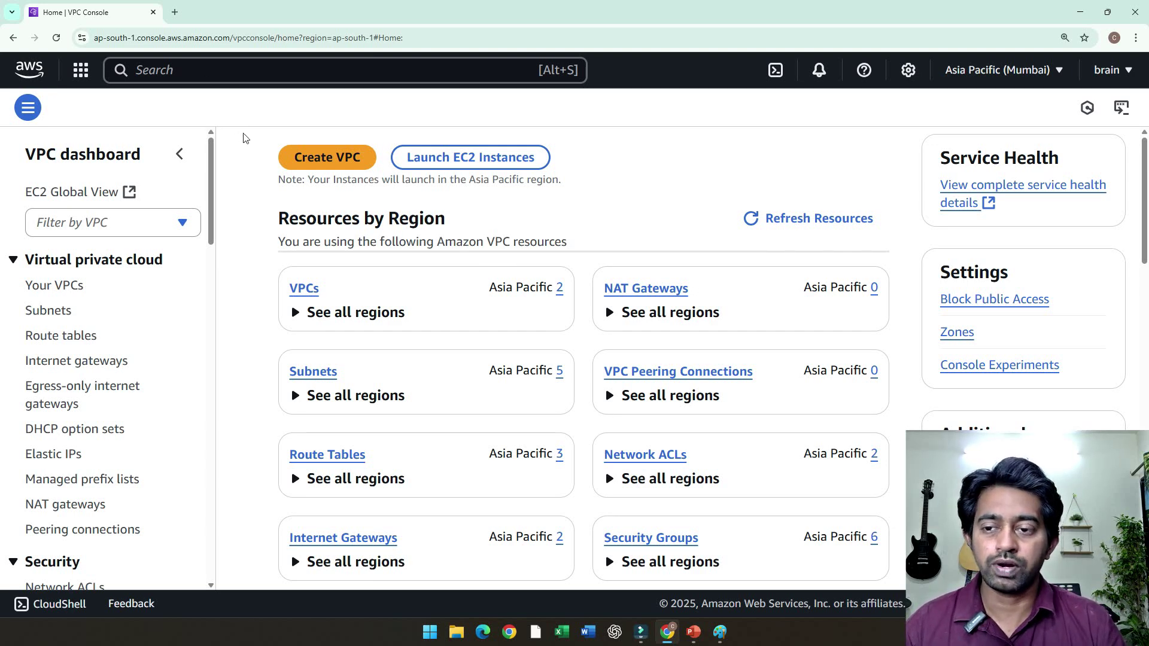
Open the form for creating a VPC and read its introduction and VPC settings.
{"action": "left_click", "coordinate": [322, 160]}
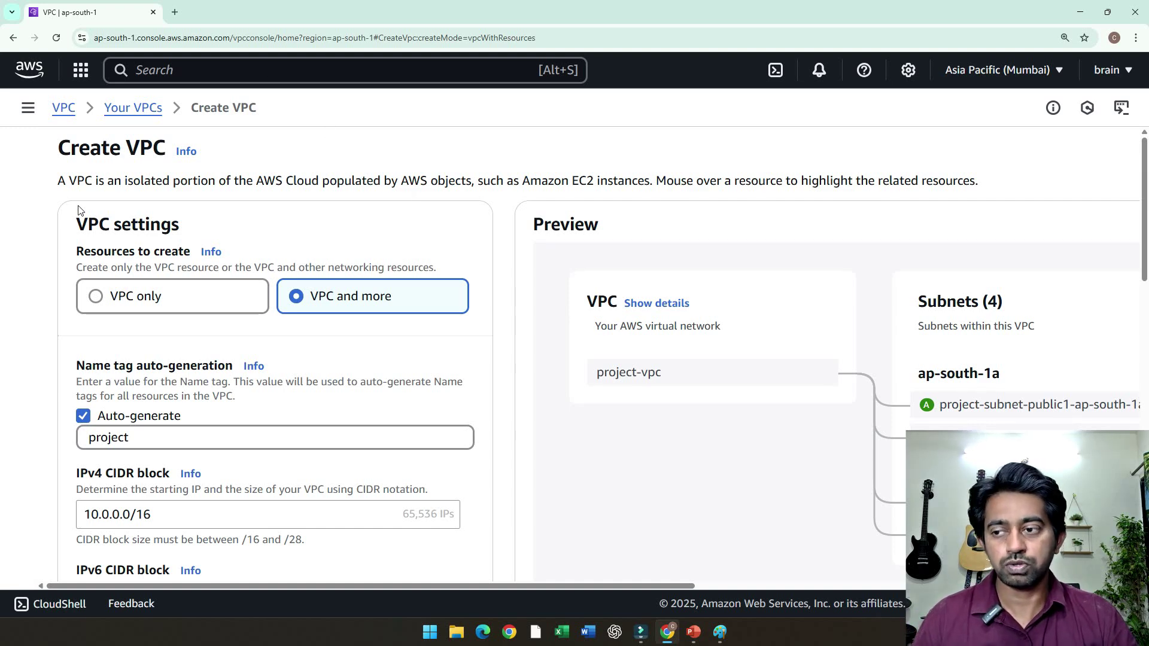
{"action": "left_click_drag", "start_coordinate": [58, 183], "coordinate": [592, 186]}
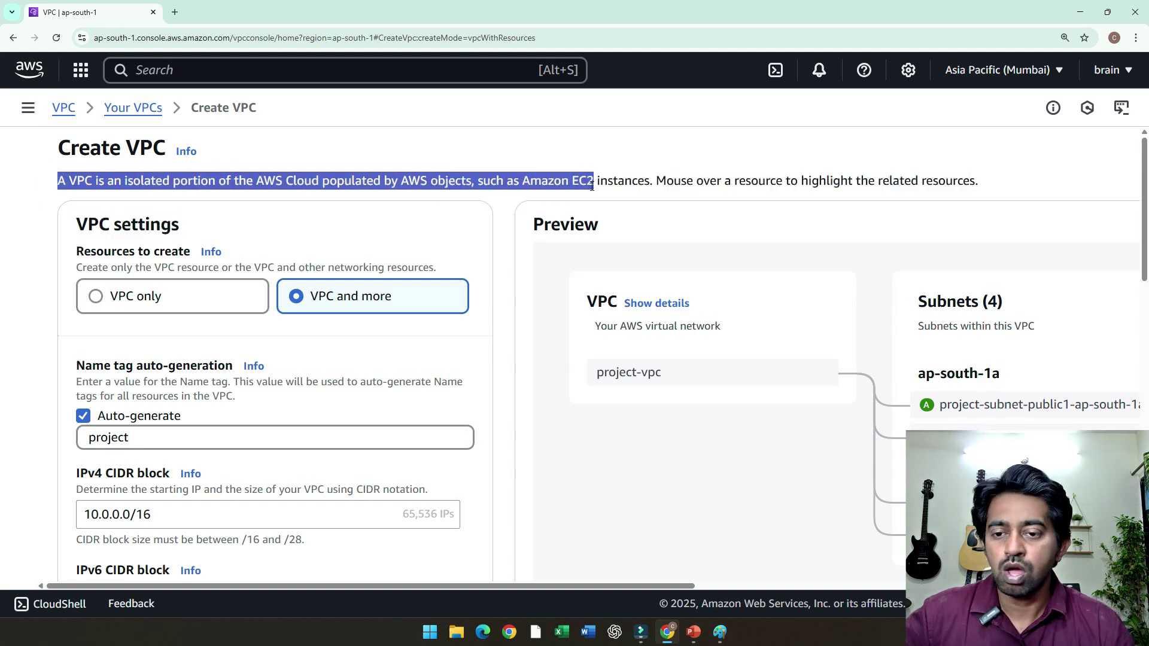
{"action": "left_click", "coordinate": [591, 186]}
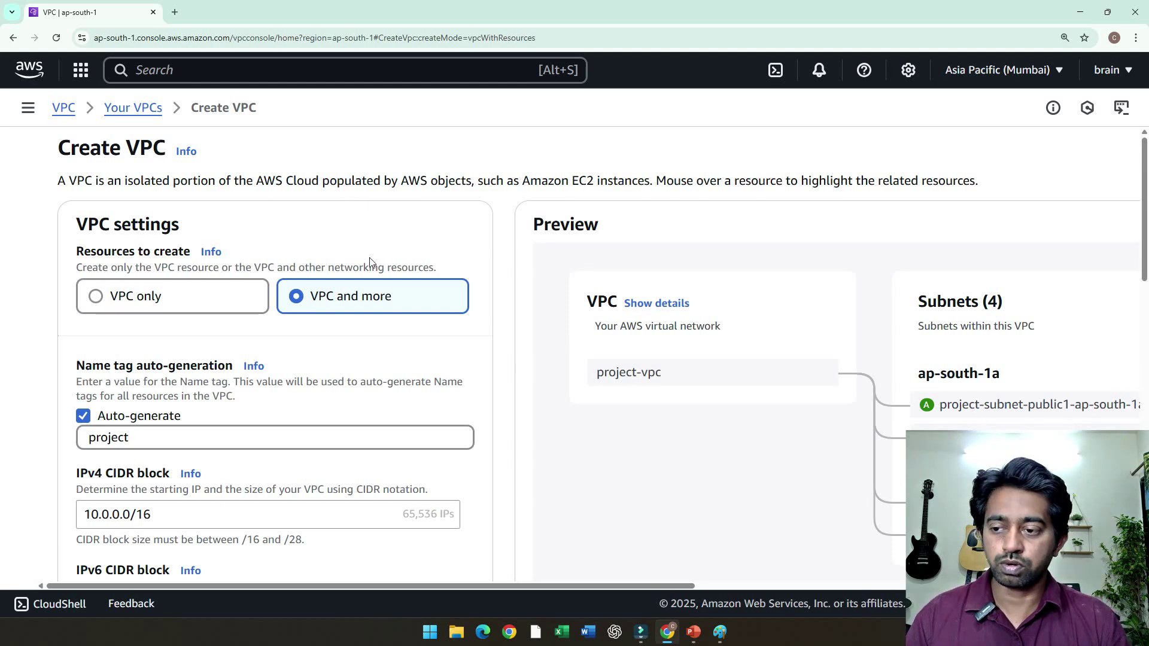
{"action": "left_click_drag", "start_coordinate": [76, 224], "coordinate": [172, 224]}
{"action": "scroll", "coordinate": [179, 205], "scroll_direction": "down", "scroll_amount": 2}
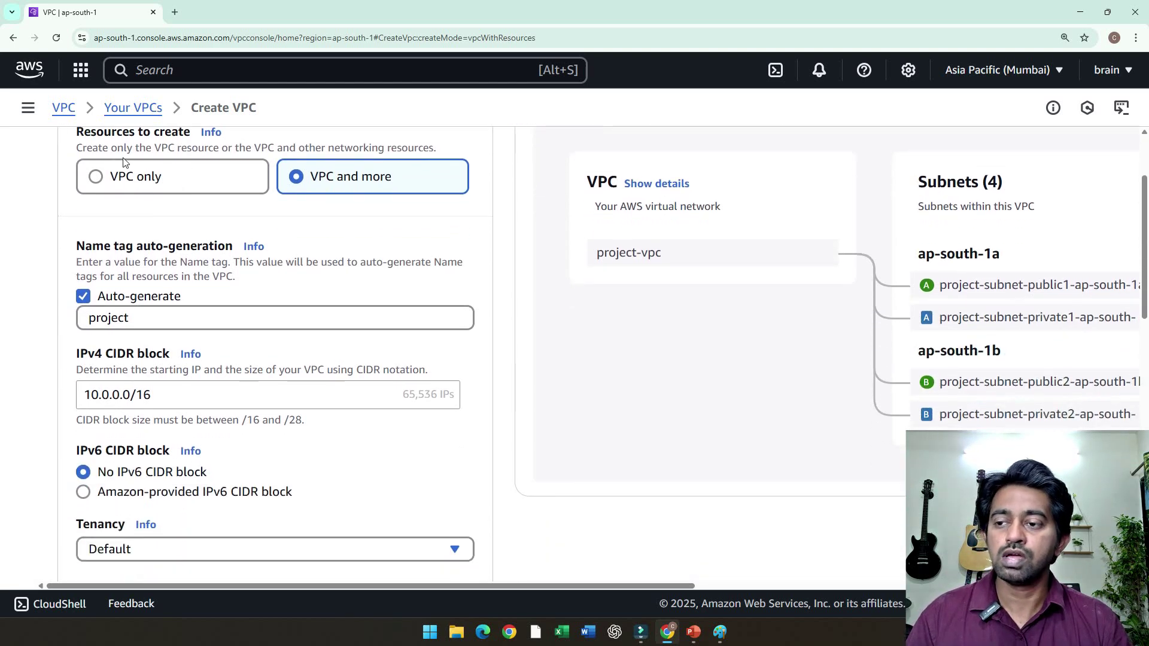
{"action": "scroll", "coordinate": [160, 250], "scroll_direction": "up", "scroll_amount": 1}
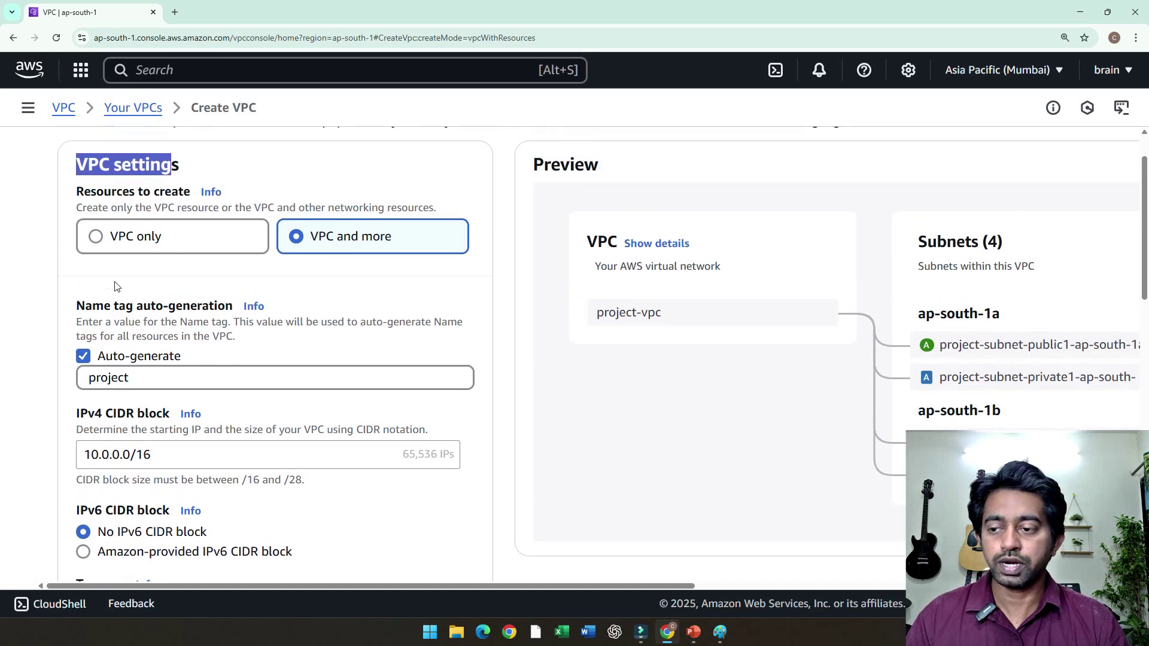
Compare the settings offered by the VPC only and VPC and more resource options.
{"action": "left_click", "coordinate": [108, 245]}
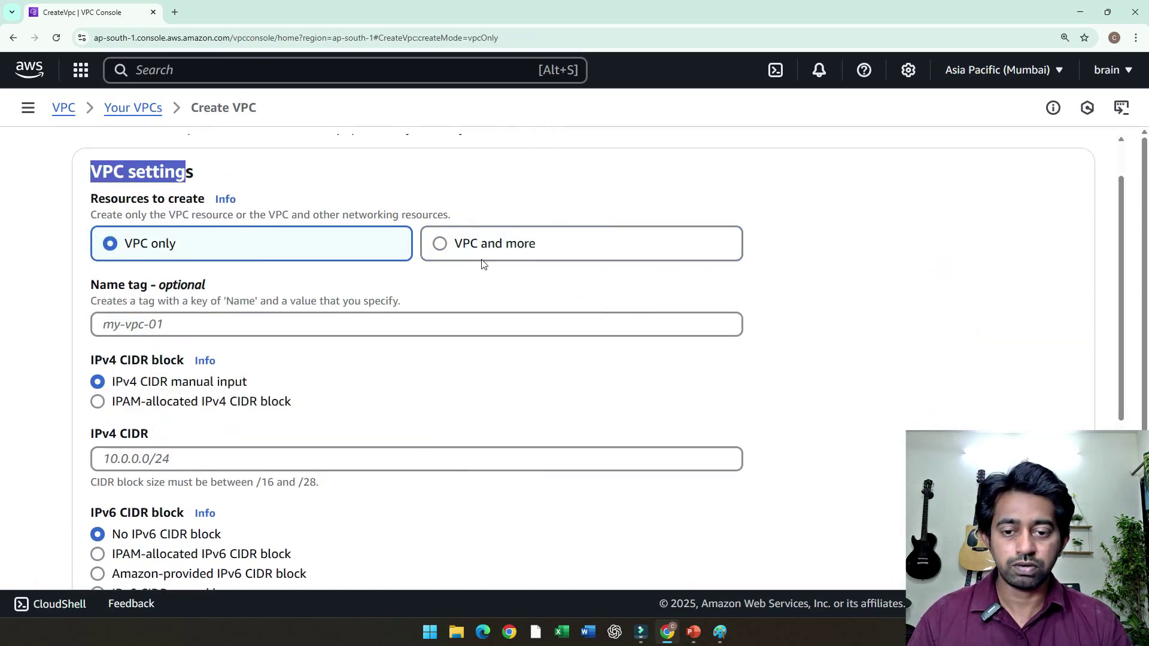
{"action": "left_click", "coordinate": [441, 244]}
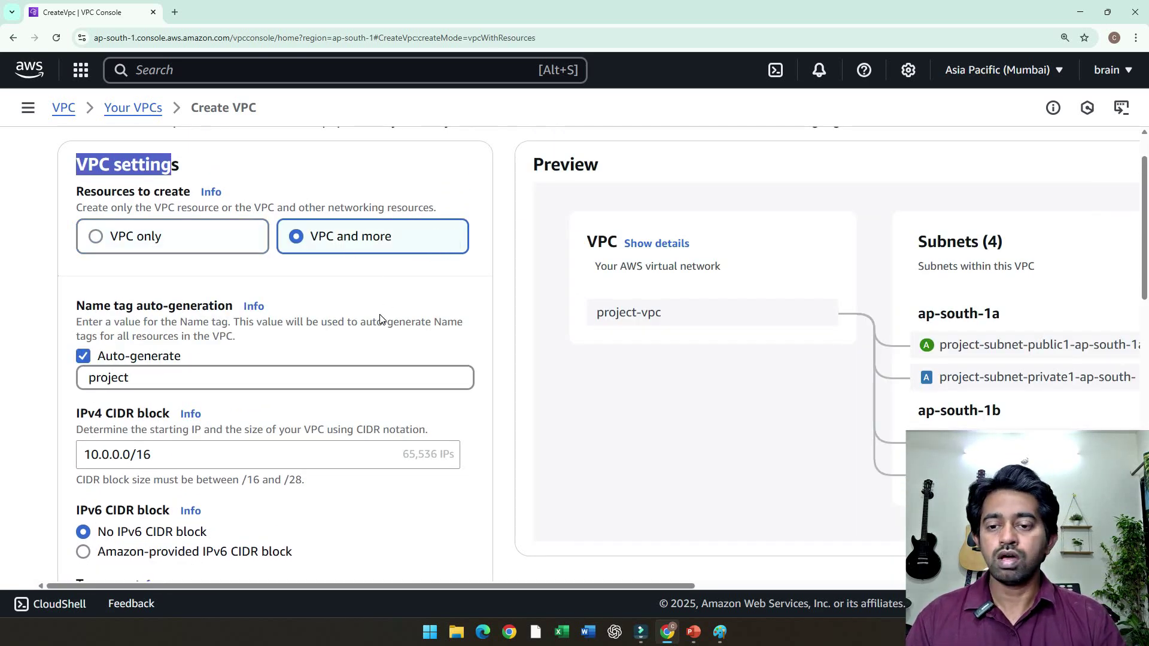
{"action": "scroll", "coordinate": [380, 319], "scroll_direction": "down", "scroll_amount": 1}
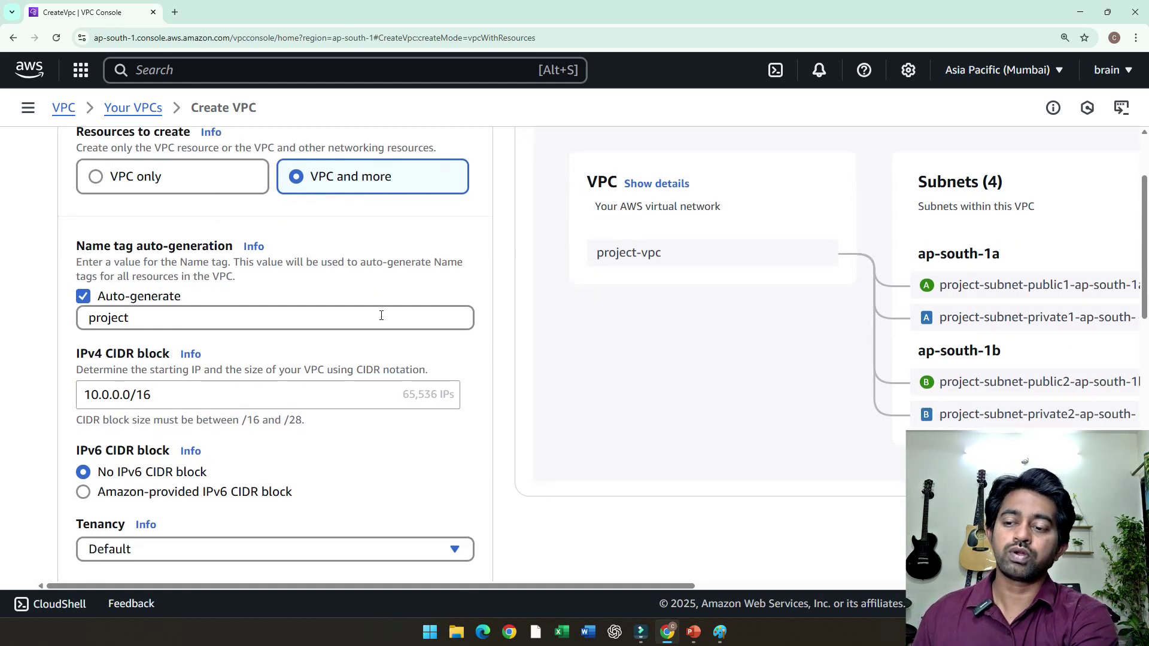
{"action": "scroll", "coordinate": [374, 321], "scroll_direction": "up", "scroll_amount": 1}
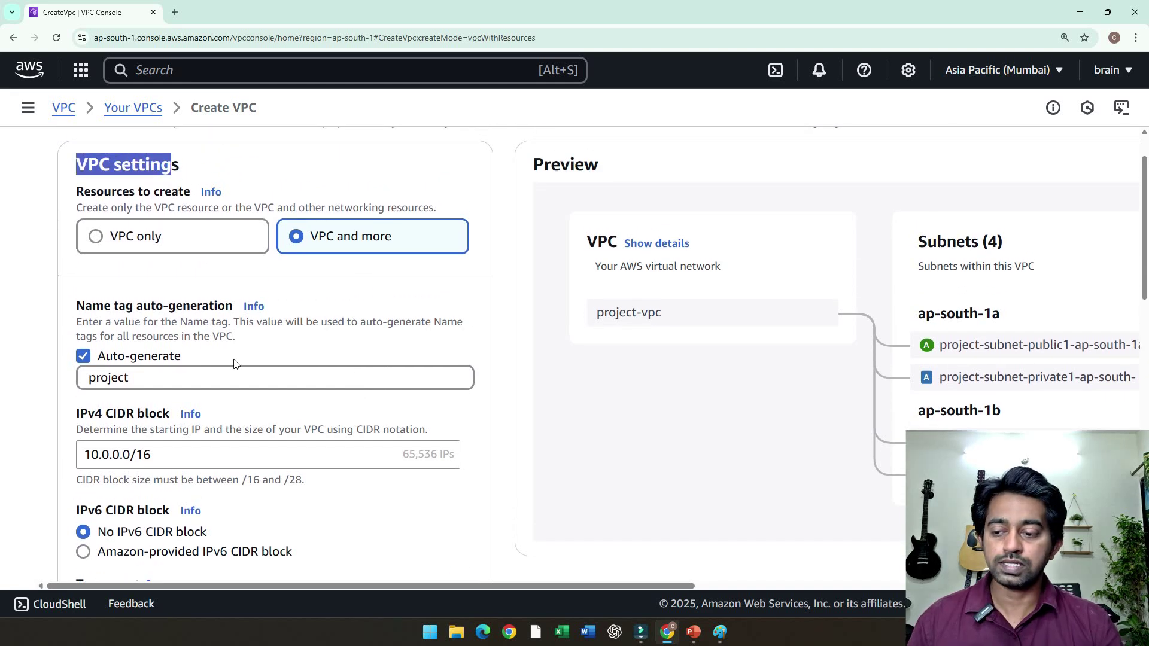
Set the auto-generated name tag to Demo-AWS and check the resource names across the VPC, subnet and route table preview.
{"action": "left_click", "coordinate": [234, 373]}
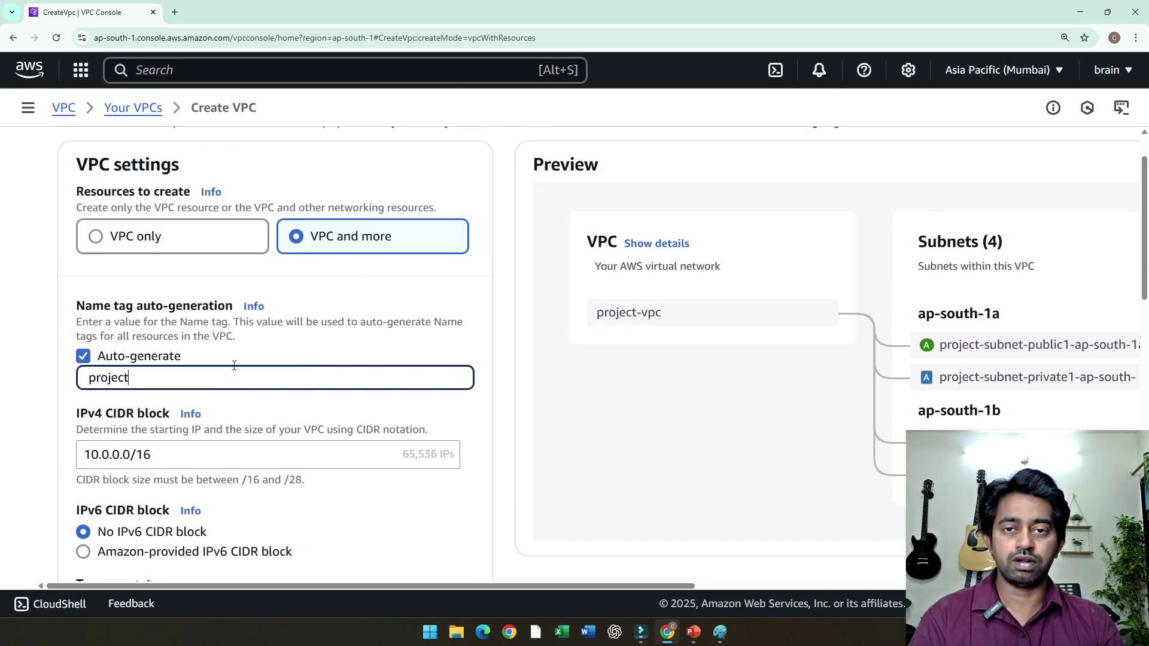
{"action": "left_click", "coordinate": [294, 378]}
{"action": "double_click", "coordinate": [154, 379]}
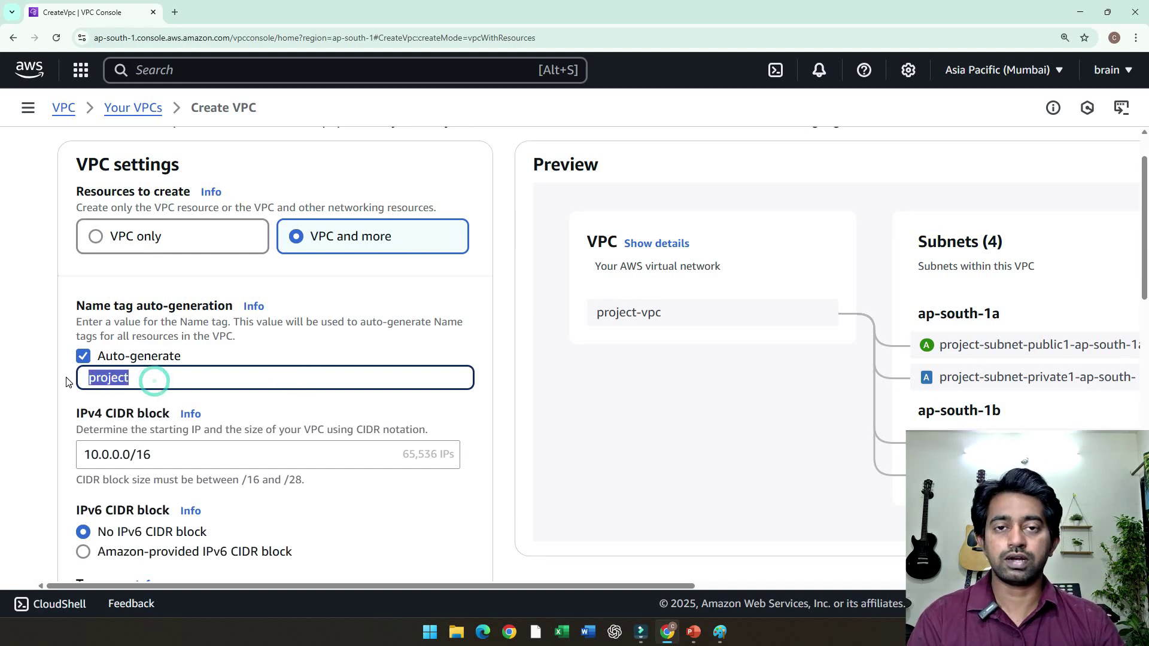
{"action": "key", "text": "BackSpace"}
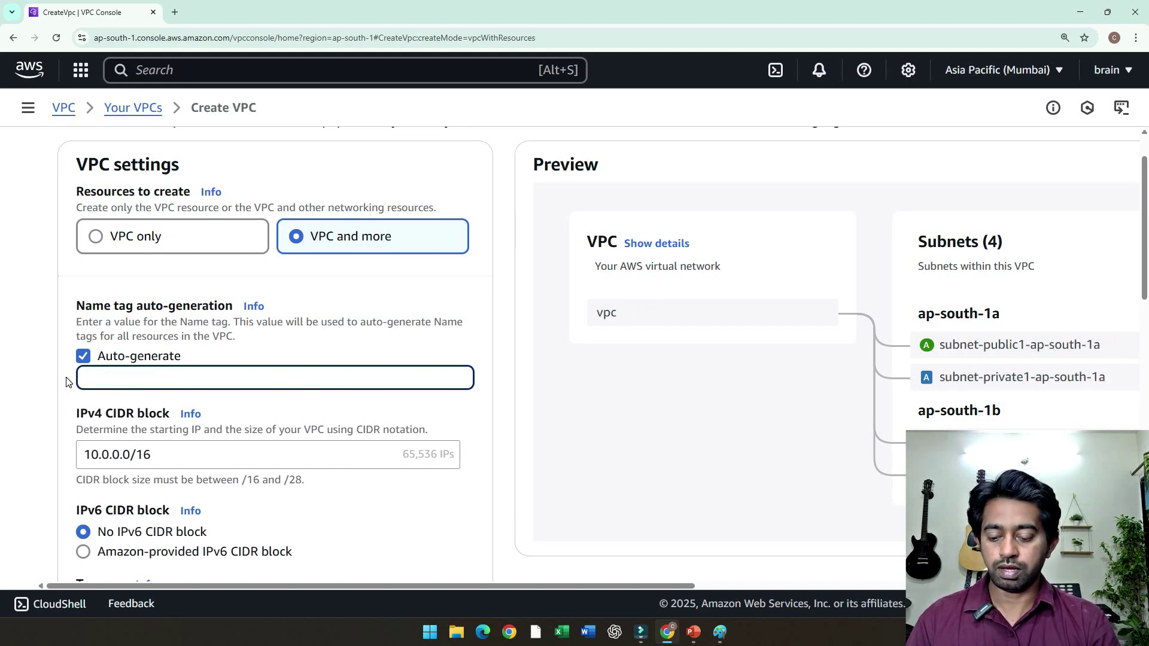
{"action": "type", "text": "Demo-"}
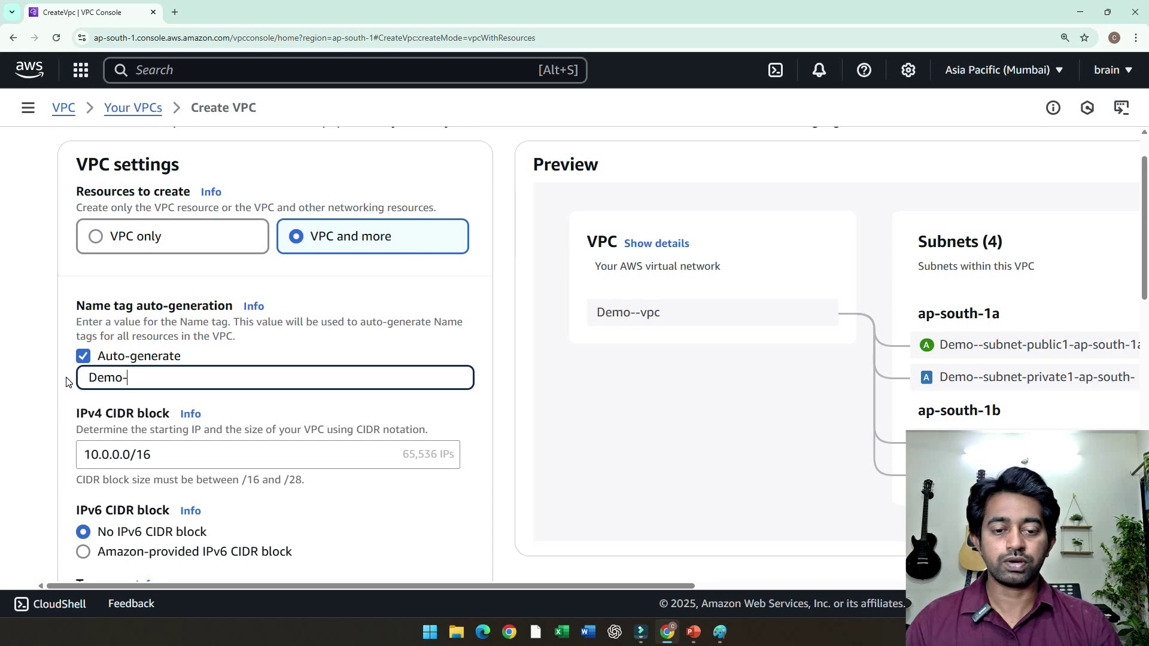
{"action": "scroll", "coordinate": [567, 590], "scroll_direction": "right", "scroll_amount": 4}
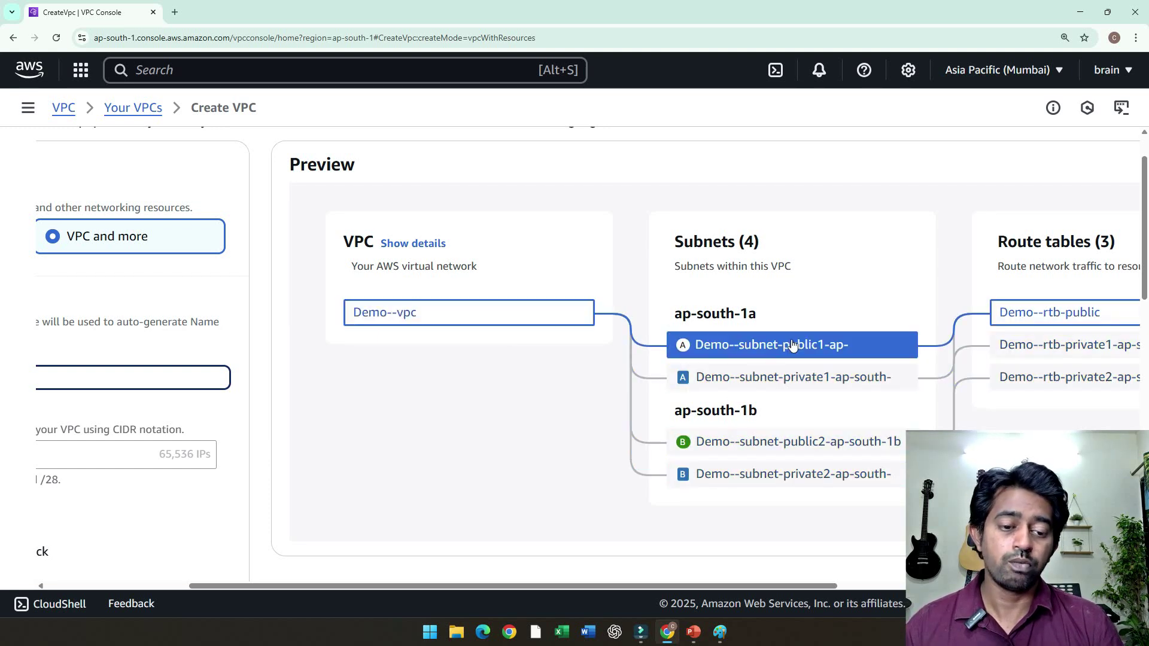
{"action": "left_click_drag", "start_coordinate": [708, 584], "coordinate": [566, 583]}
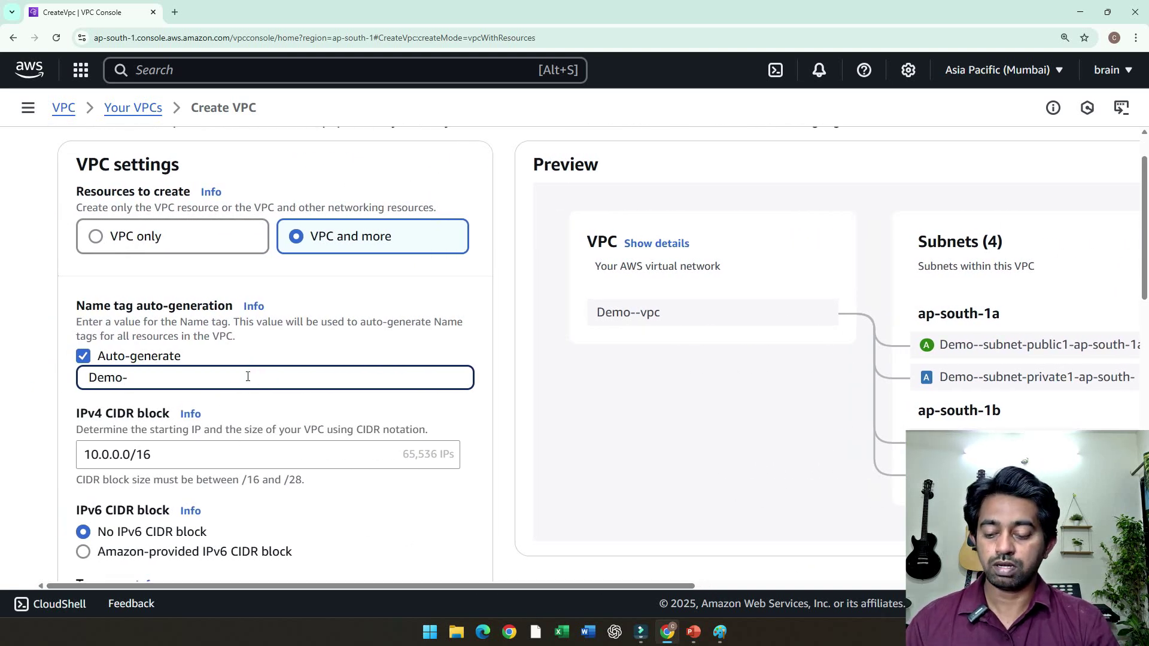
{"action": "type", "text": "AWS"}
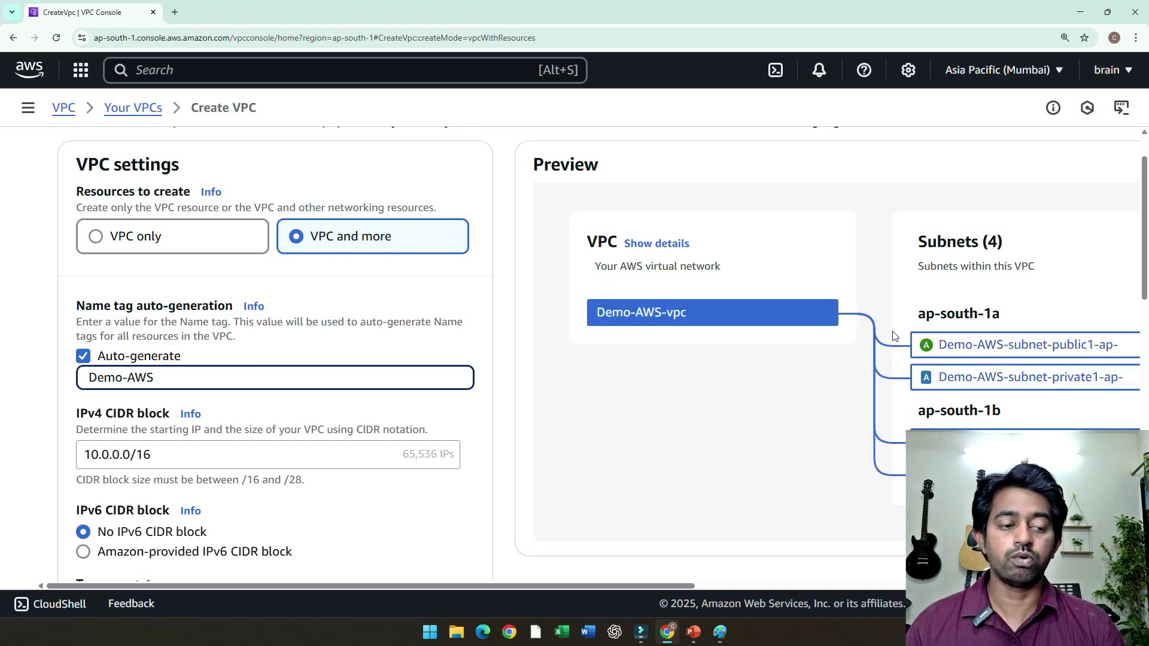
{"action": "left_click_drag", "start_coordinate": [687, 585], "coordinate": [871, 617]}
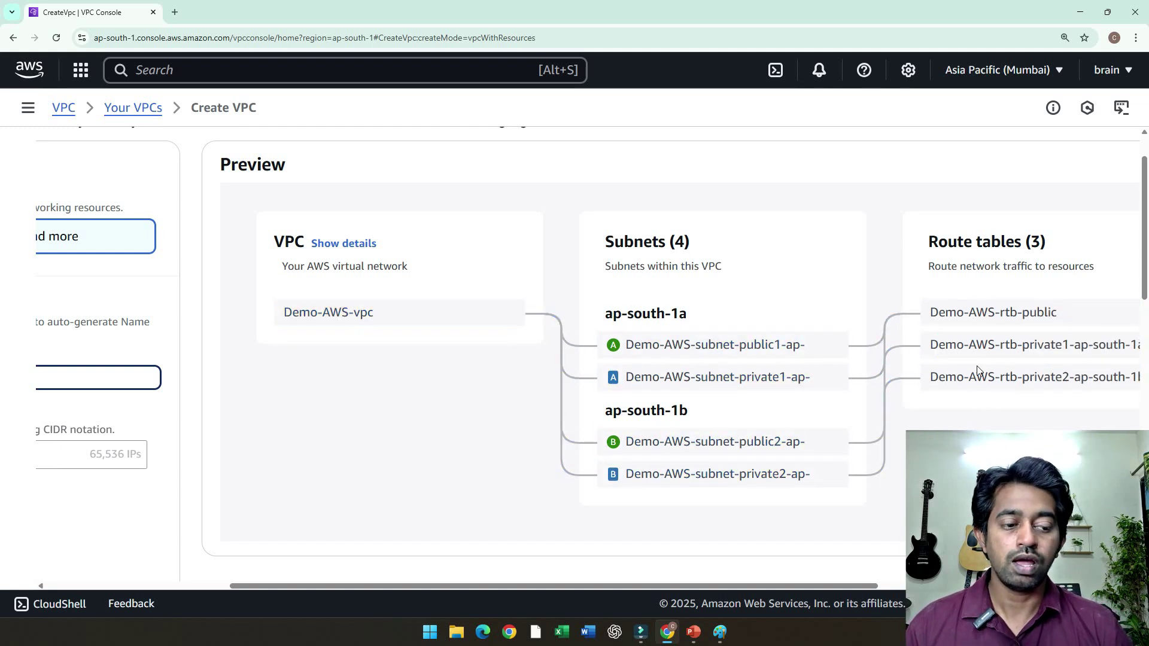
{"action": "left_click_drag", "start_coordinate": [447, 584], "coordinate": [484, 598]}
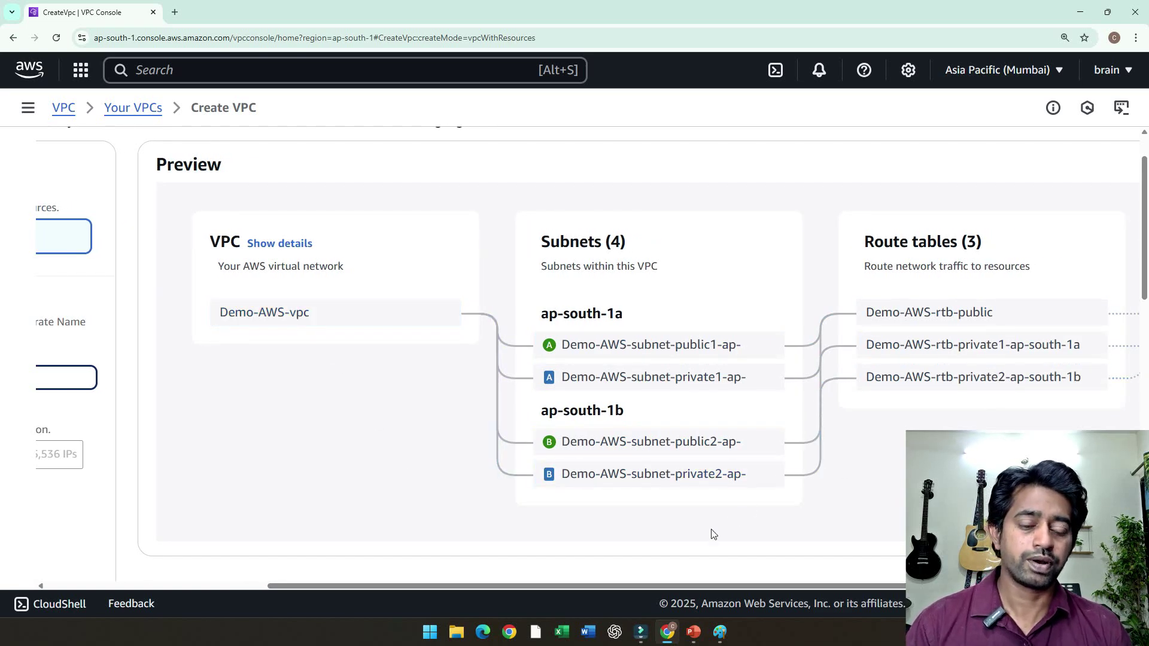
{"action": "left_click_drag", "start_coordinate": [685, 584], "coordinate": [412, 583]}
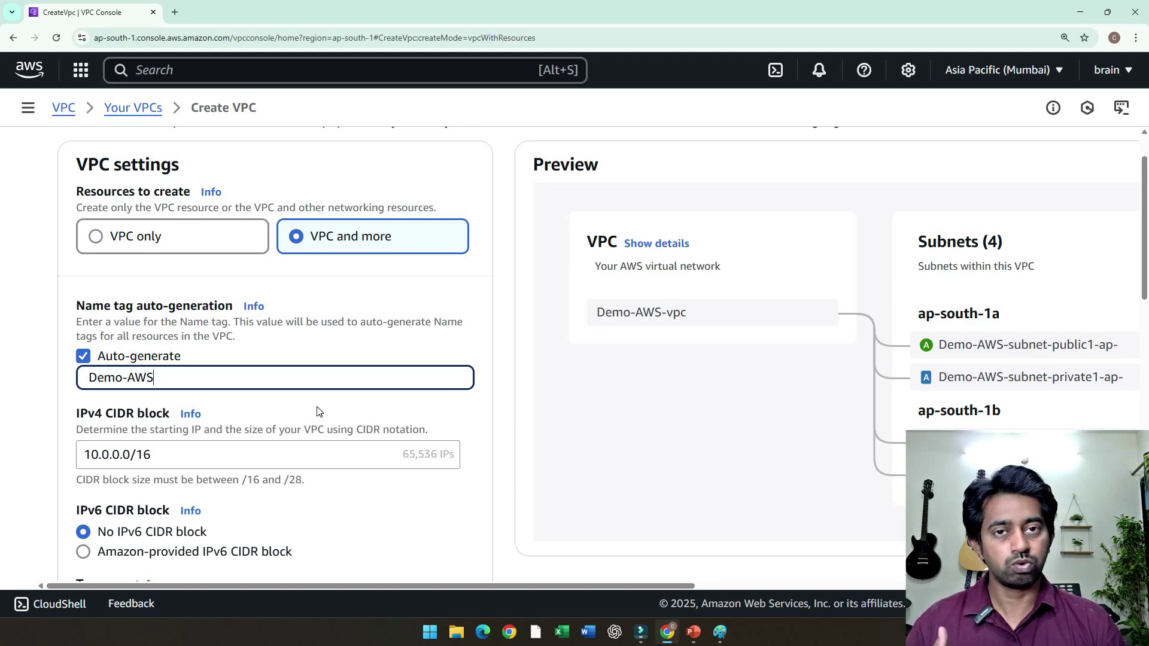
{"action": "left_click", "coordinate": [224, 381]}
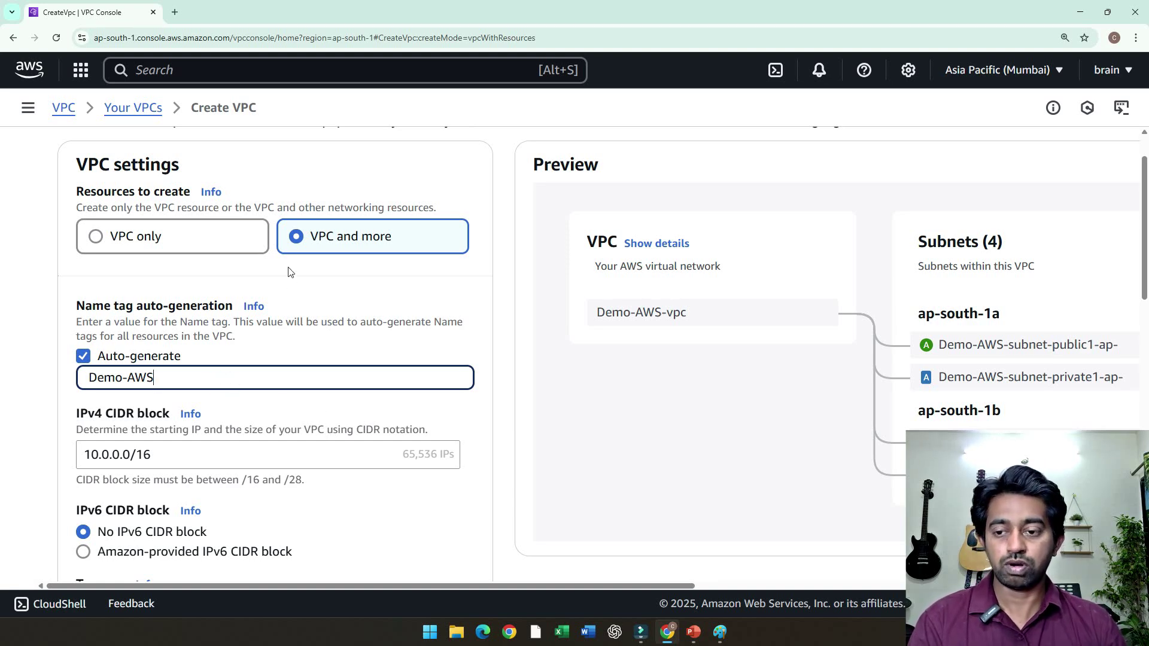
Choose VPC only as the resources to create and set the name tag to Demo-VPC.
{"action": "left_click", "coordinate": [127, 239]}
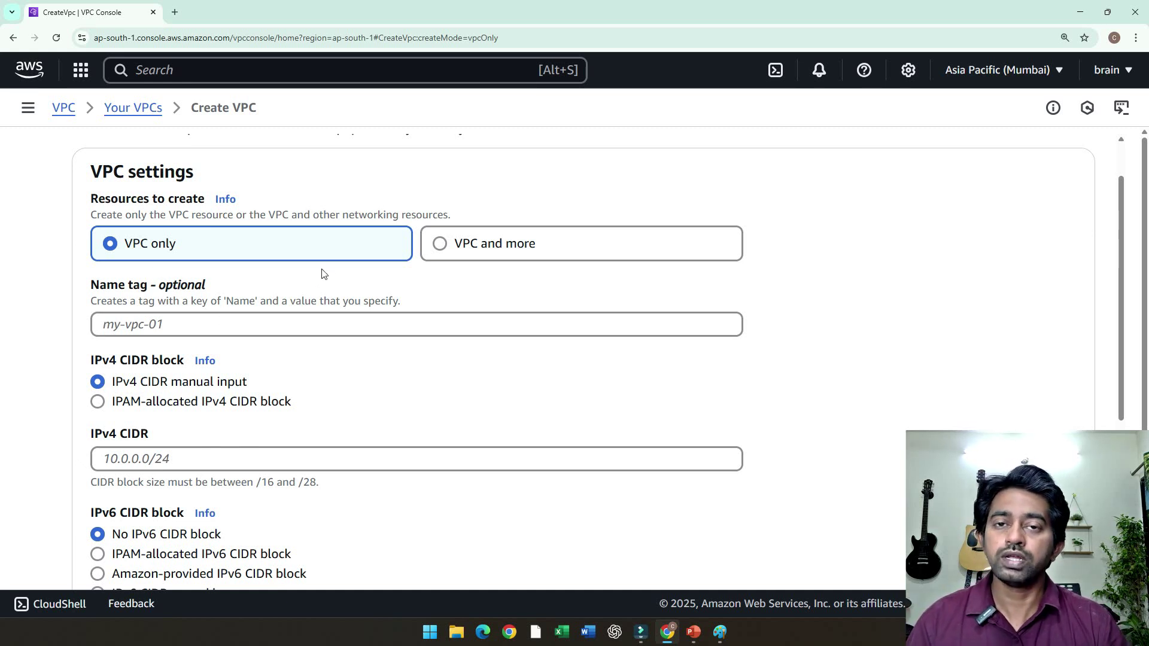
{"action": "scroll", "coordinate": [325, 267], "scroll_direction": "down", "scroll_amount": 1}
{"action": "left_click_drag", "start_coordinate": [115, 241], "coordinate": [272, 239]}
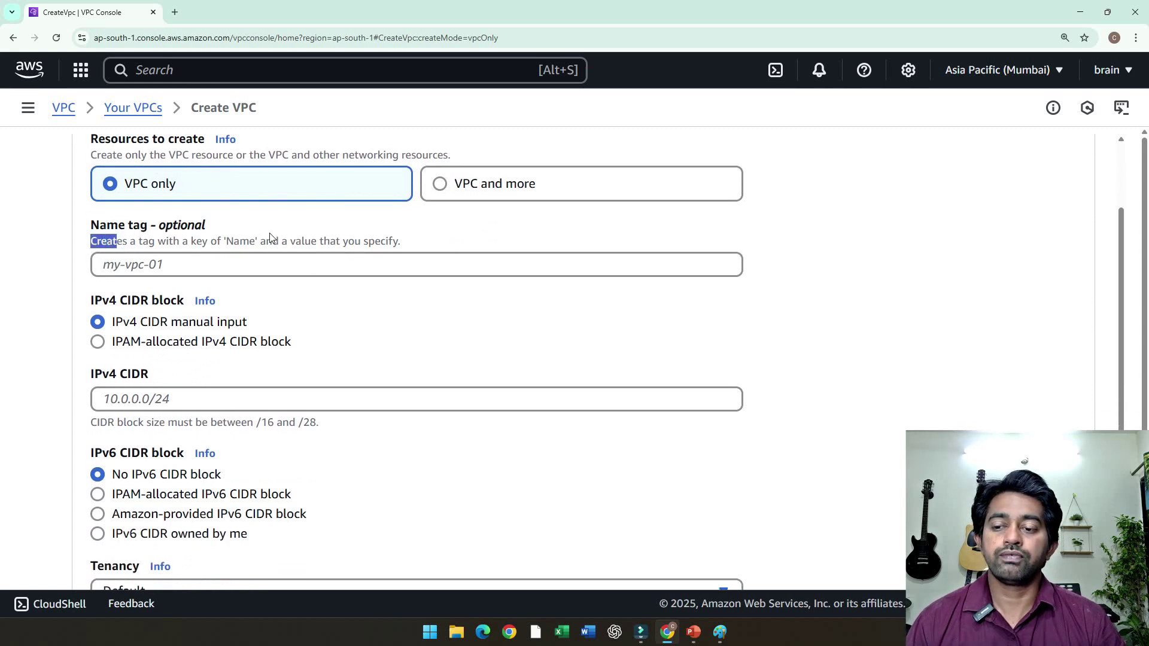
{"action": "left_click", "coordinate": [300, 242]}
{"action": "left_click", "coordinate": [286, 265]}
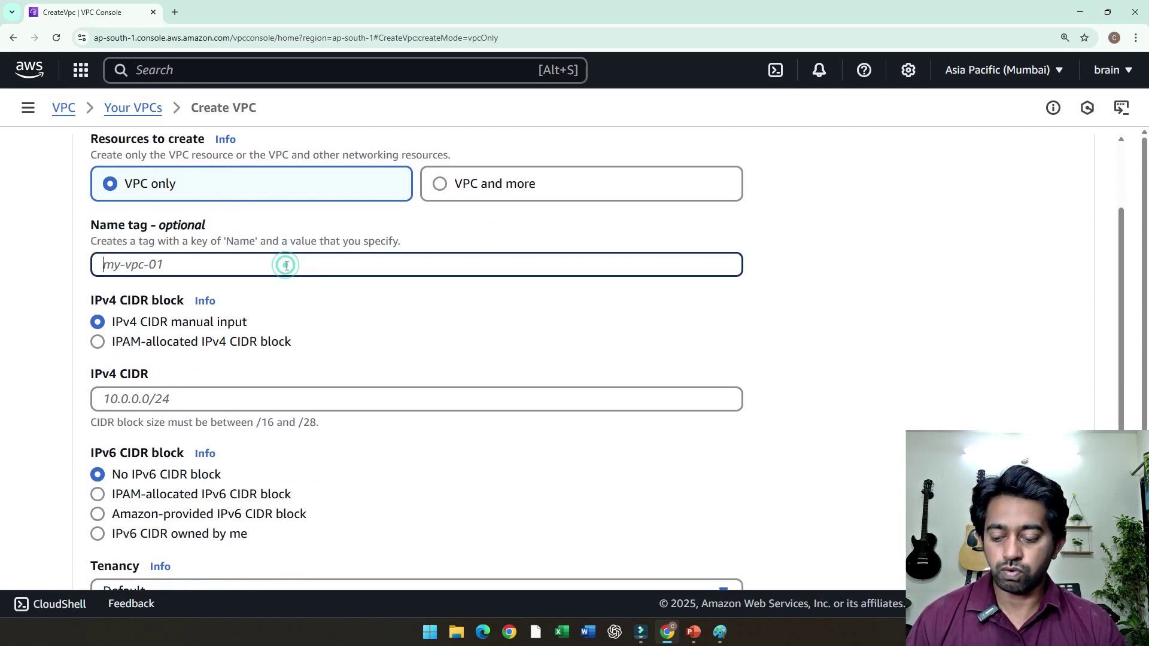
{"action": "type", "text": "Demo-"}
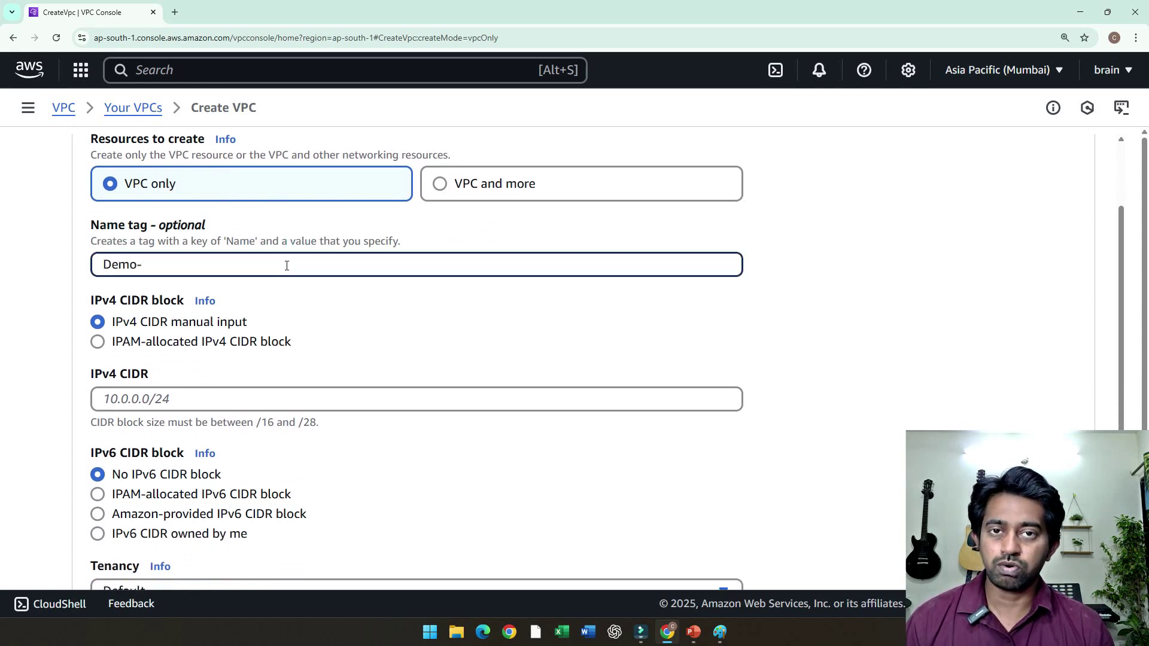
{"action": "type", "text": "VPC"}
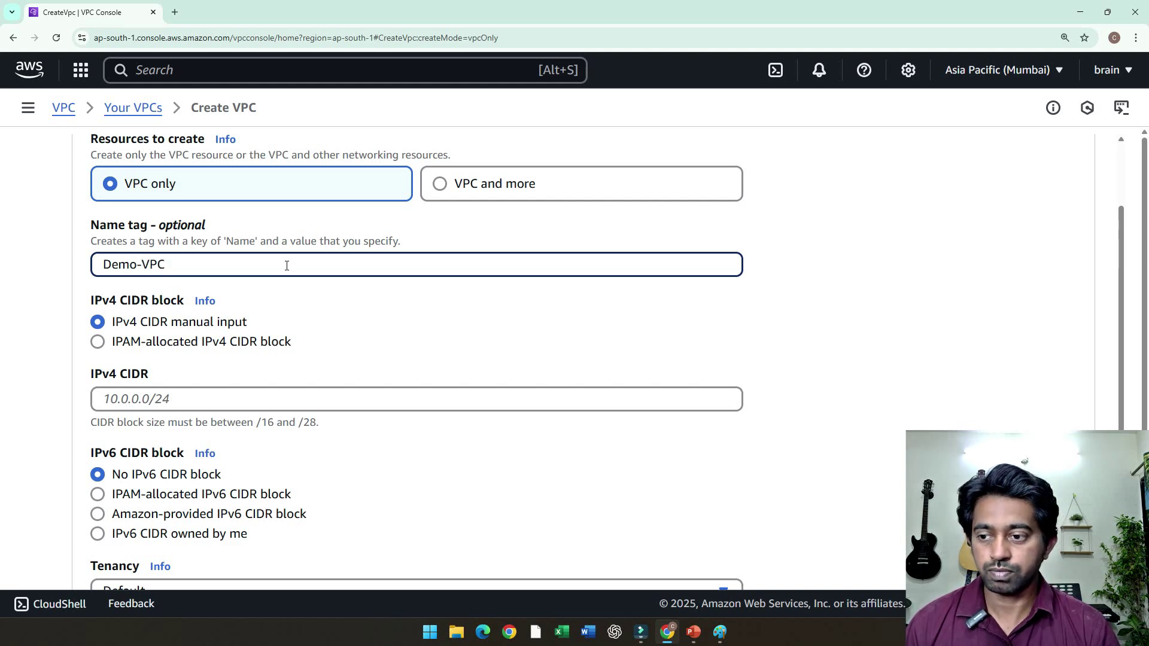
Review the IPv4 CIDR block options for the new VPC.
{"action": "scroll", "coordinate": [285, 263], "scroll_direction": "down", "scroll_amount": 1}
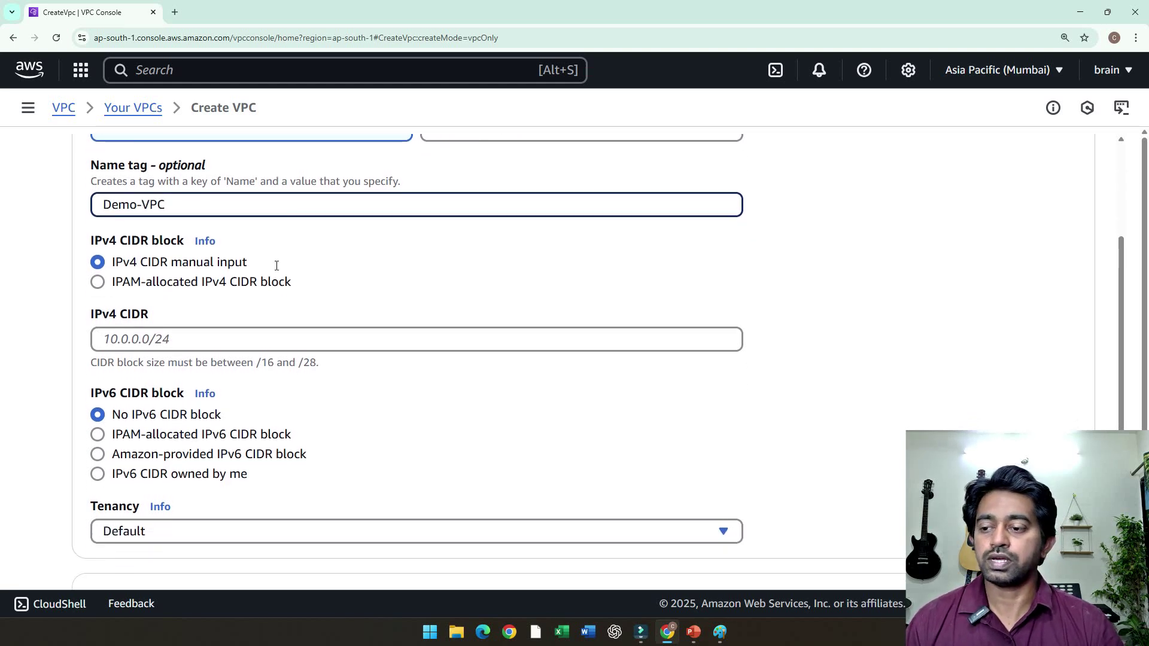
{"action": "left_click_drag", "start_coordinate": [95, 244], "coordinate": [187, 246]}
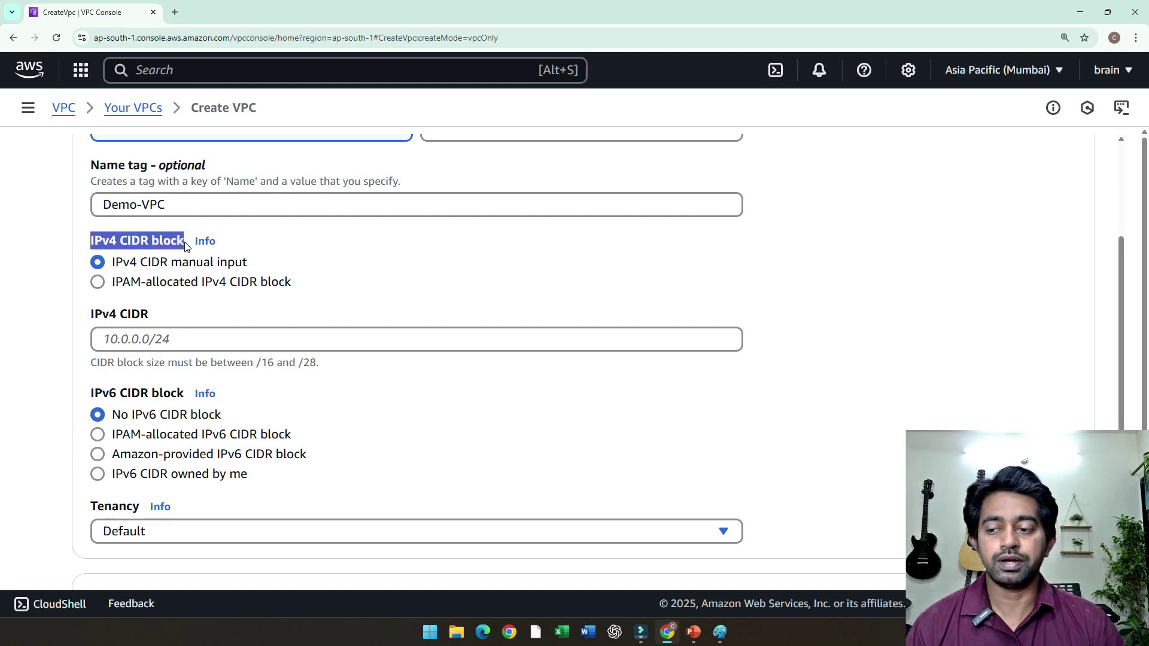
{"action": "left_click", "coordinate": [874, 276]}
{"action": "scroll", "coordinate": [876, 277], "scroll_direction": "up", "scroll_amount": 2}
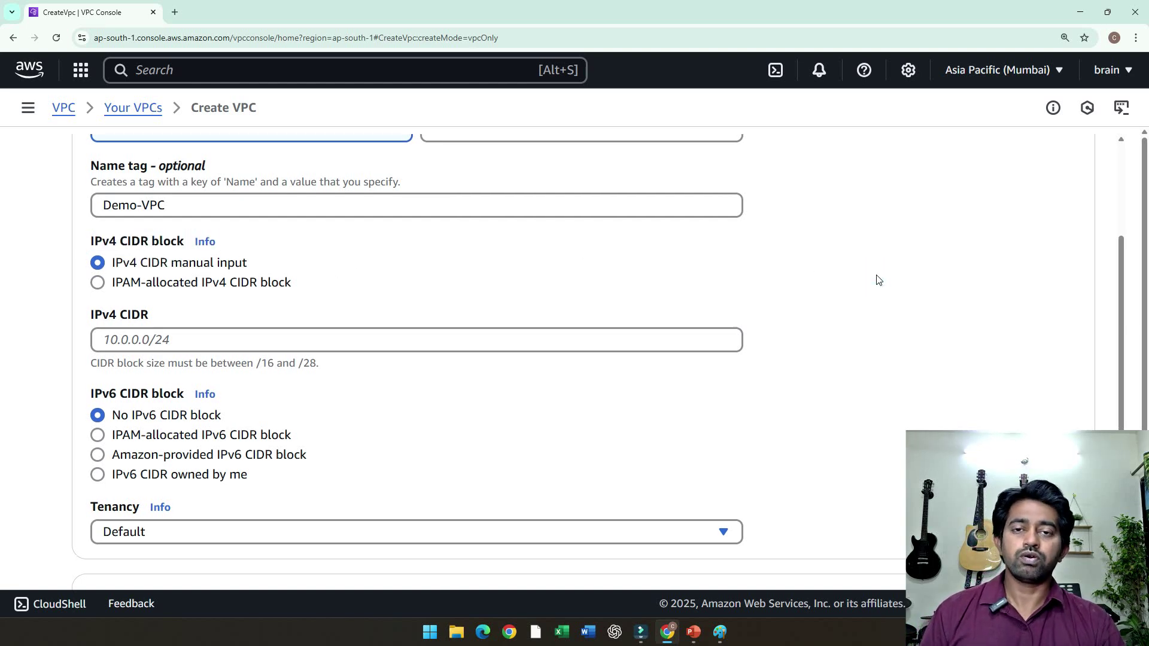
{"action": "scroll", "coordinate": [879, 281], "scroll_direction": "down", "scroll_amount": 2}
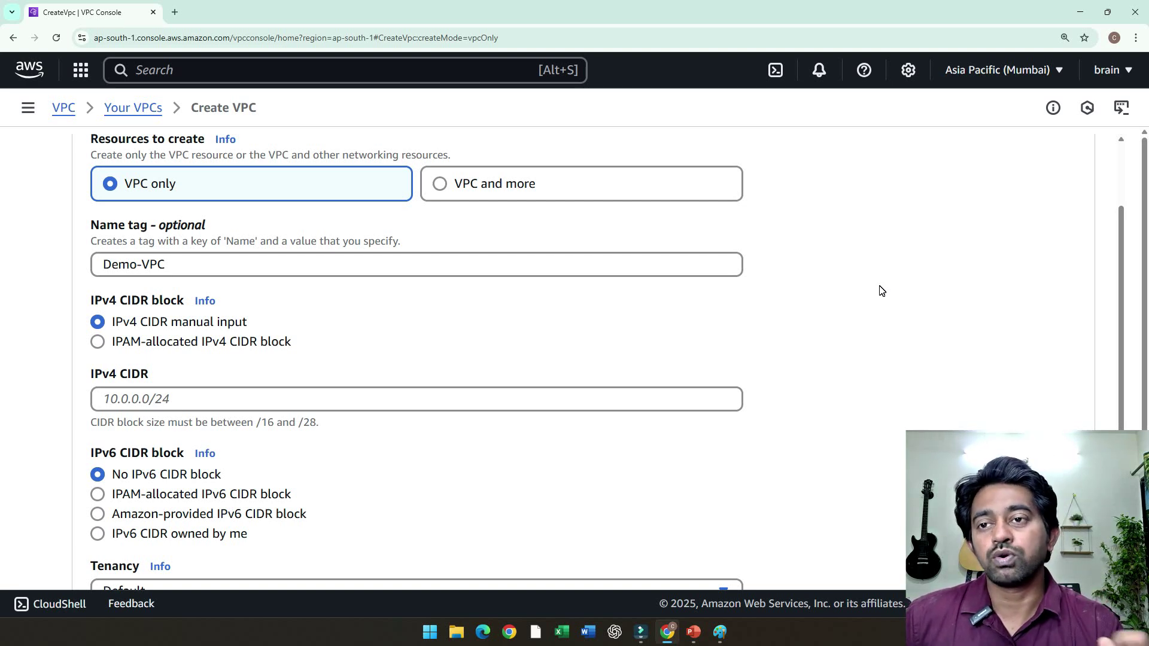
Search Google for "ip address" in a new browser tab and open the Wikipedia article on IP addresses.
{"action": "left_click", "coordinate": [181, 11]}
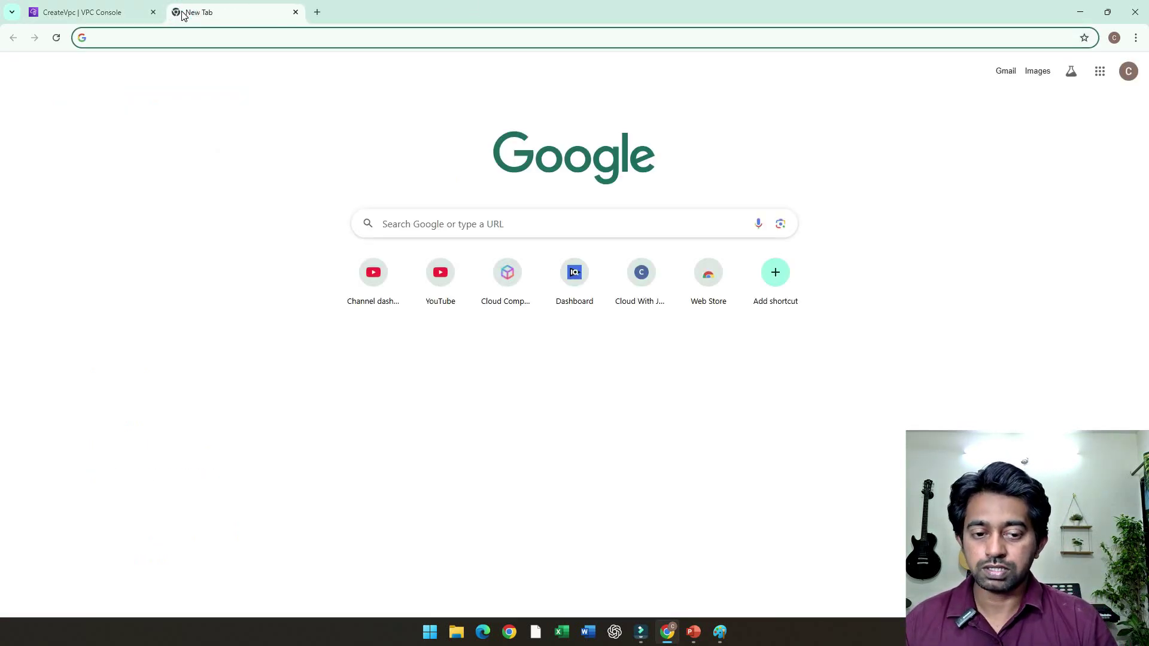
{"action": "left_click", "coordinate": [58, 12]}
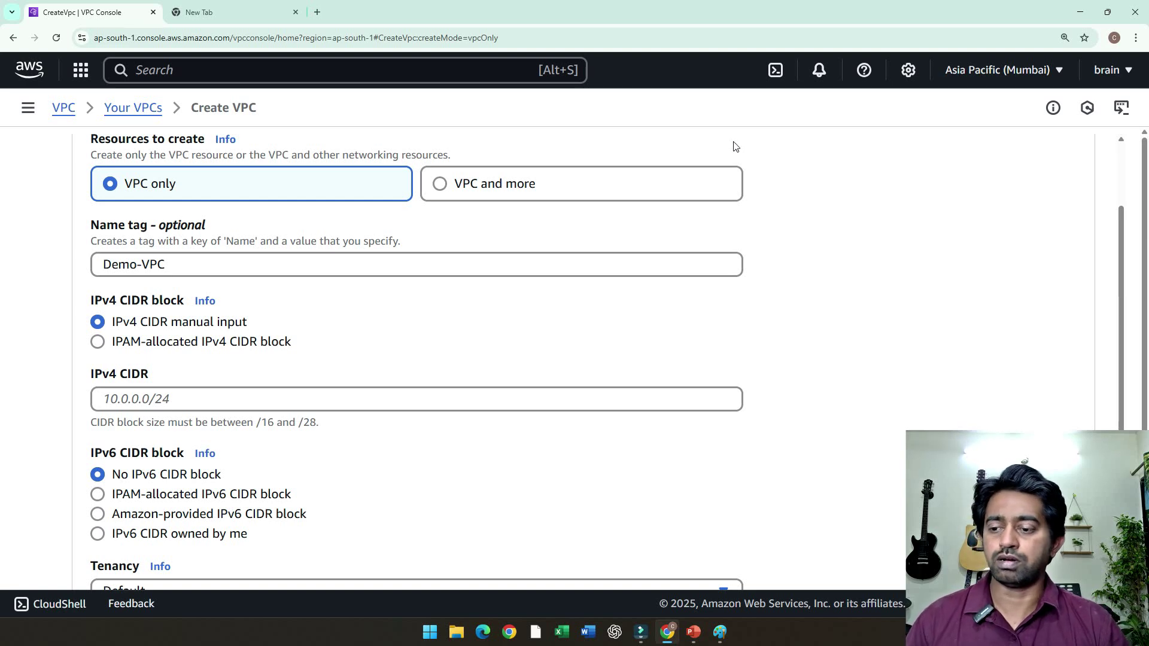
{"action": "left_click", "coordinate": [258, 17]}
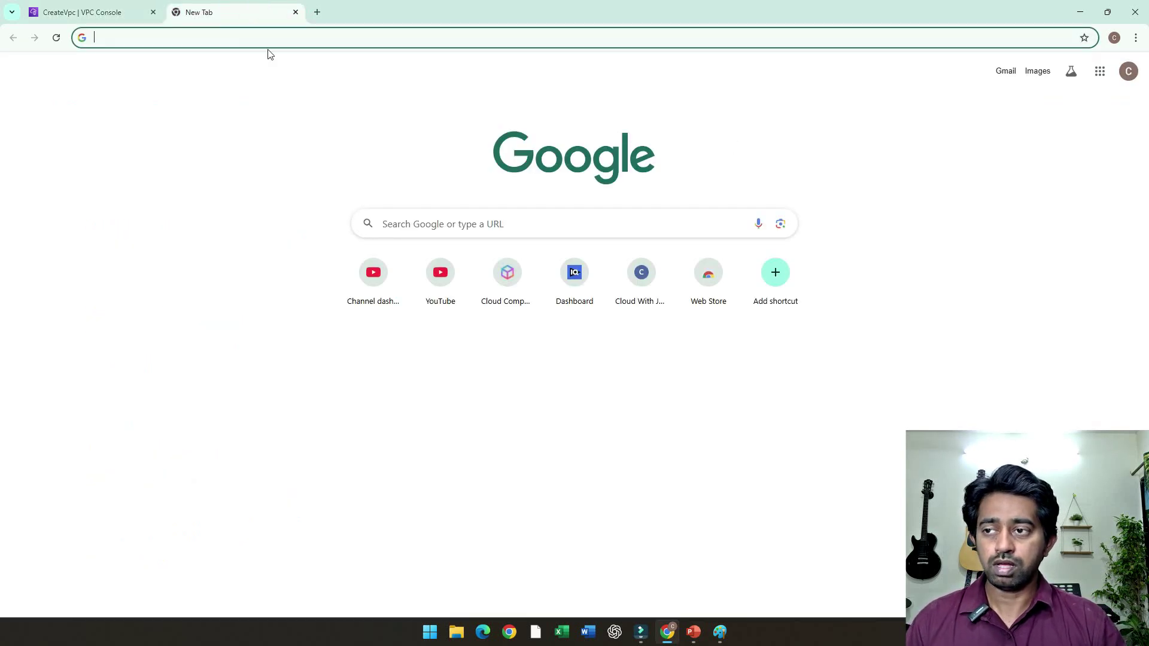
{"action": "type", "text": "ip address"}
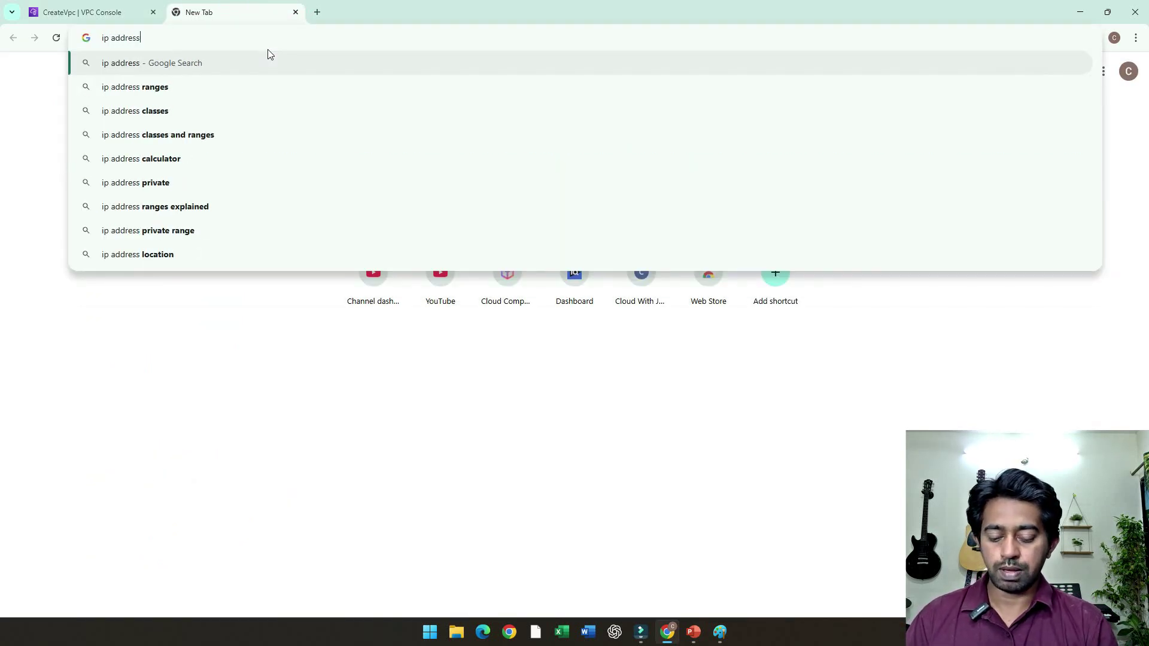
{"action": "key", "text": "Return"}
{"action": "scroll", "coordinate": [231, 333], "scroll_direction": "down", "scroll_amount": 7}
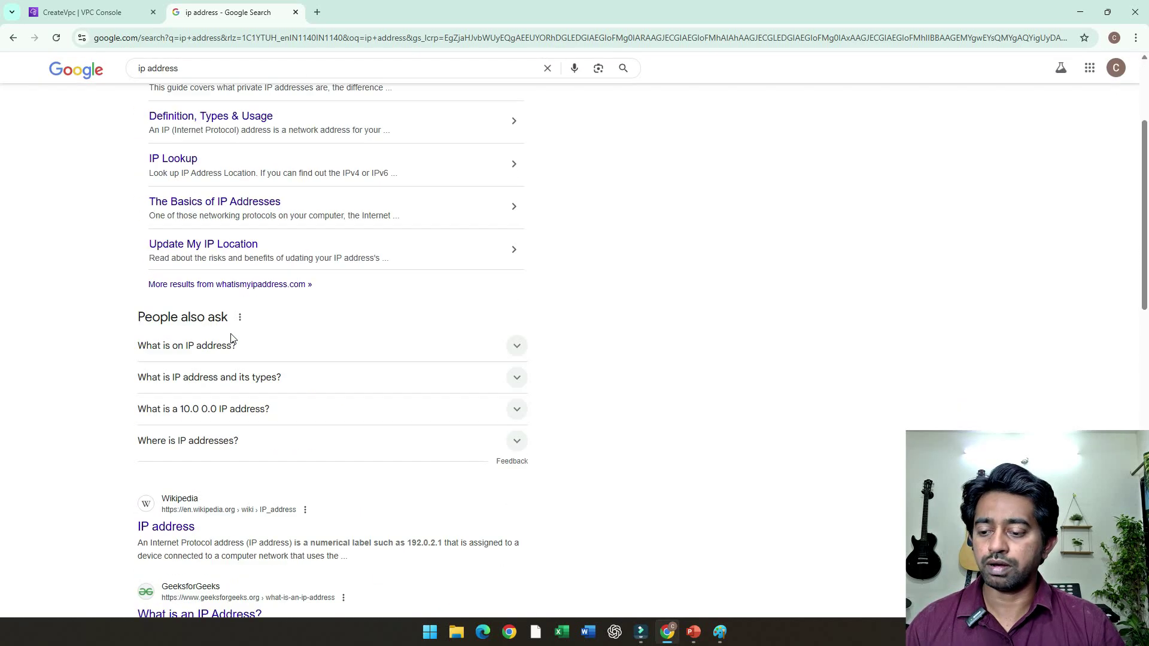
{"action": "left_click", "coordinate": [185, 286]}
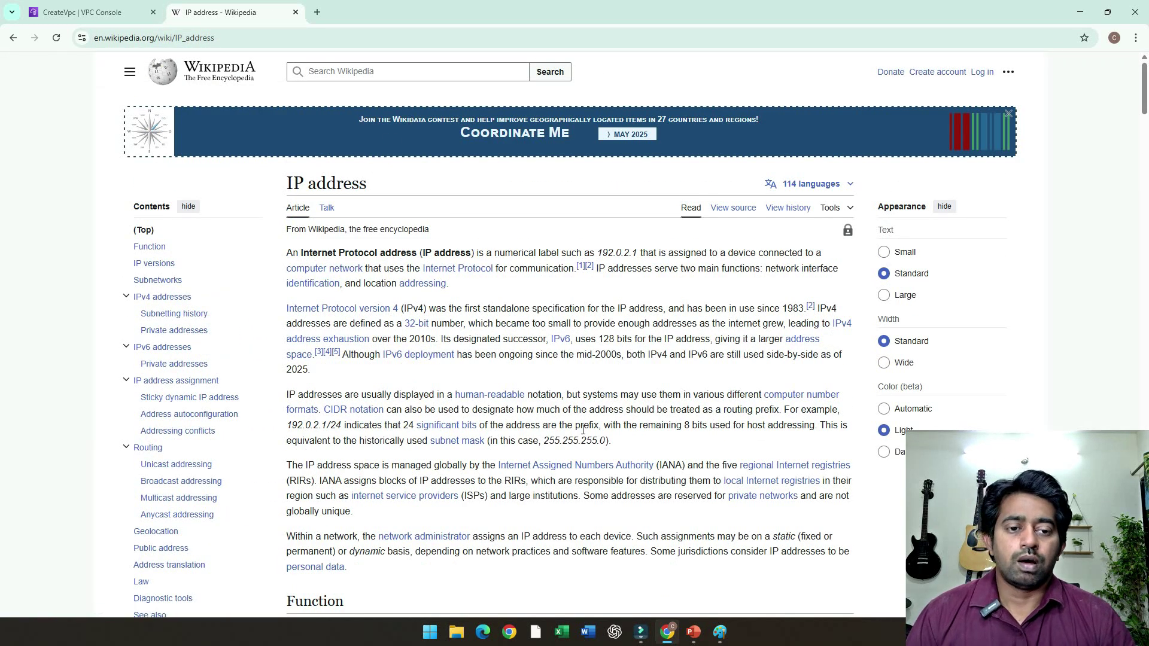
Read through the Wikipedia IP address article, from its introduction to the IP versions and Subnetworks sections.
{"action": "left_click_drag", "start_coordinate": [309, 179], "coordinate": [470, 182]}
{"action": "left_click", "coordinate": [467, 181]}
{"action": "scroll", "coordinate": [603, 196], "scroll_direction": "down", "scroll_amount": 1}
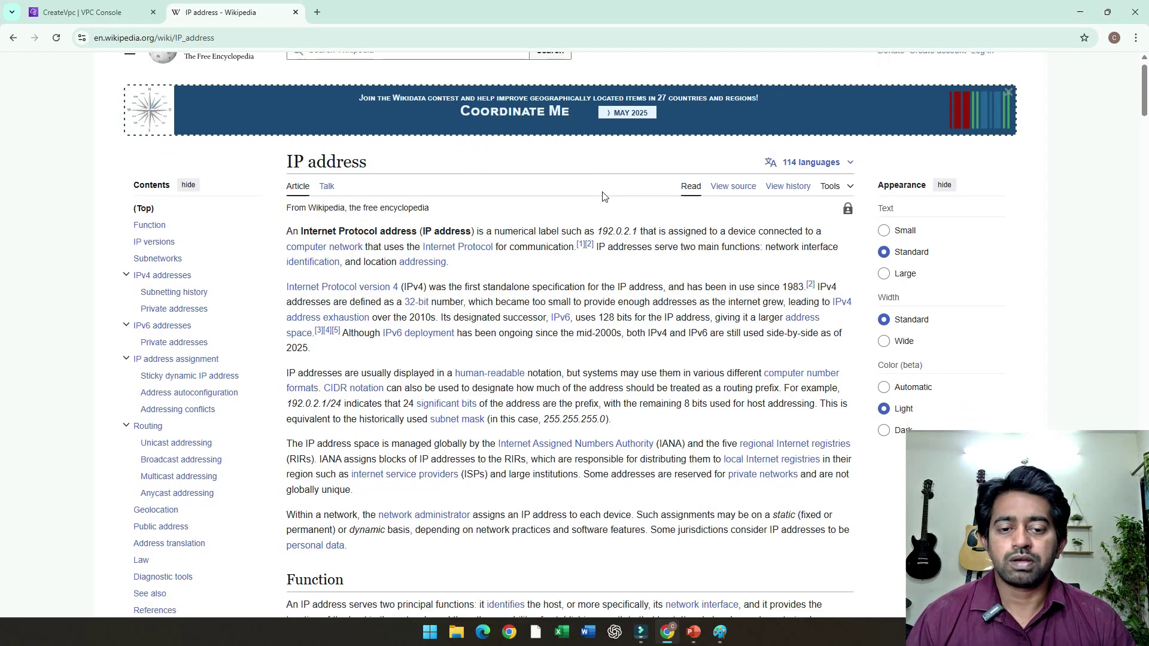
{"action": "left_click_drag", "start_coordinate": [596, 189], "coordinate": [639, 189]}
{"action": "left_click", "coordinate": [697, 205]}
{"action": "scroll", "coordinate": [712, 246], "scroll_direction": "down", "scroll_amount": 3}
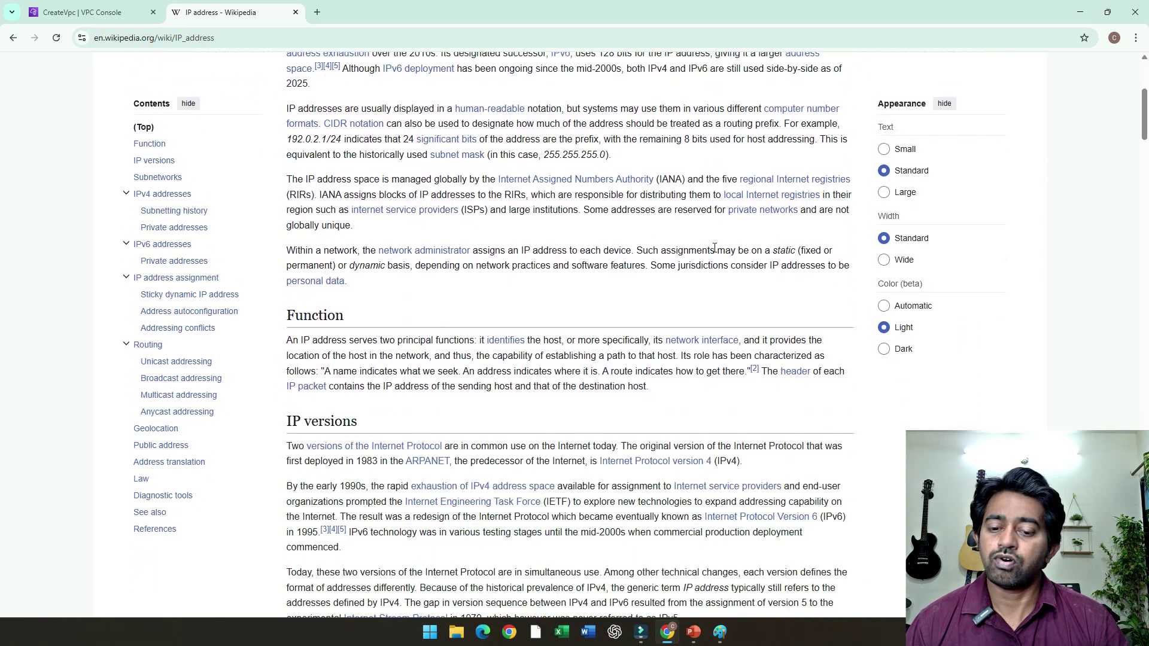
{"action": "scroll", "coordinate": [714, 247], "scroll_direction": "down", "scroll_amount": 10}
{"action": "scroll", "coordinate": [714, 251], "scroll_direction": "up", "scroll_amount": 5}
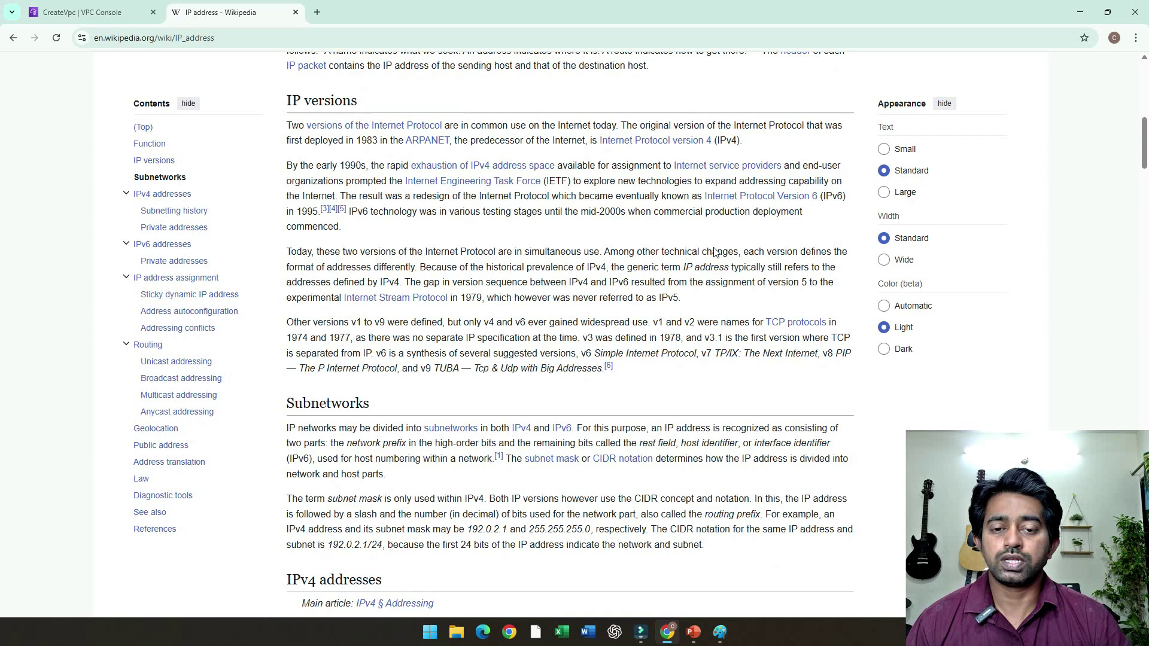
{"action": "scroll", "coordinate": [714, 251], "scroll_direction": "up", "scroll_amount": 6}
{"action": "scroll", "coordinate": [637, 186], "scroll_direction": "up", "scroll_amount": 4}
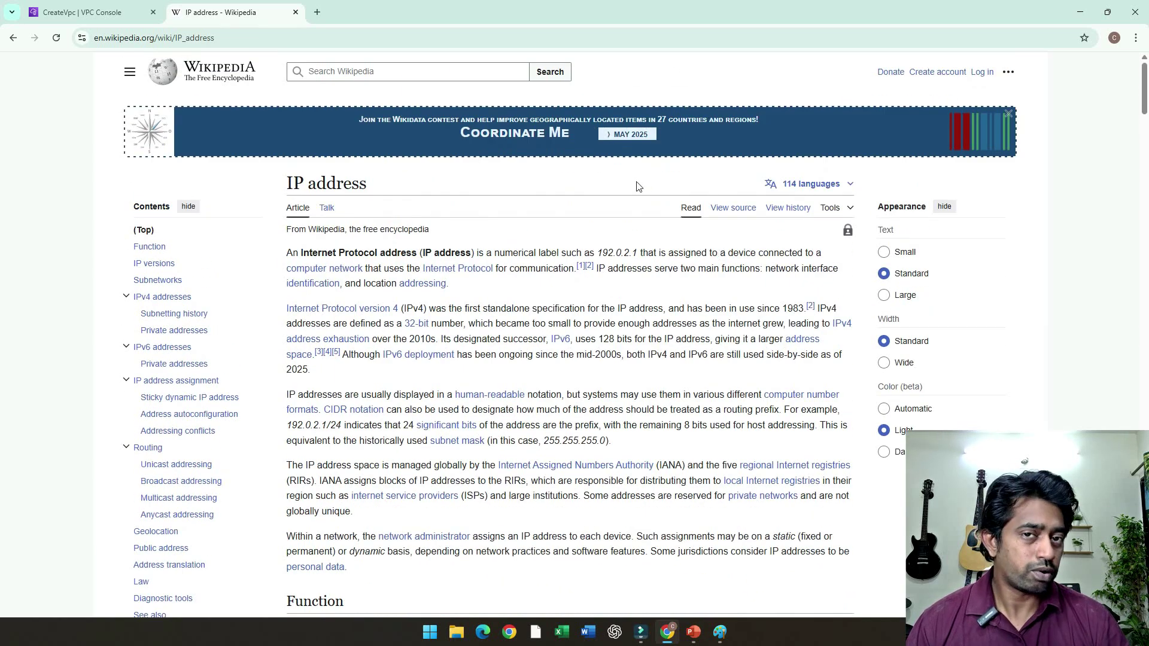
Search Wikipedia for "CIDR" and open the Classless Inter-Domain Routing article.
{"action": "left_click", "coordinate": [408, 74]}
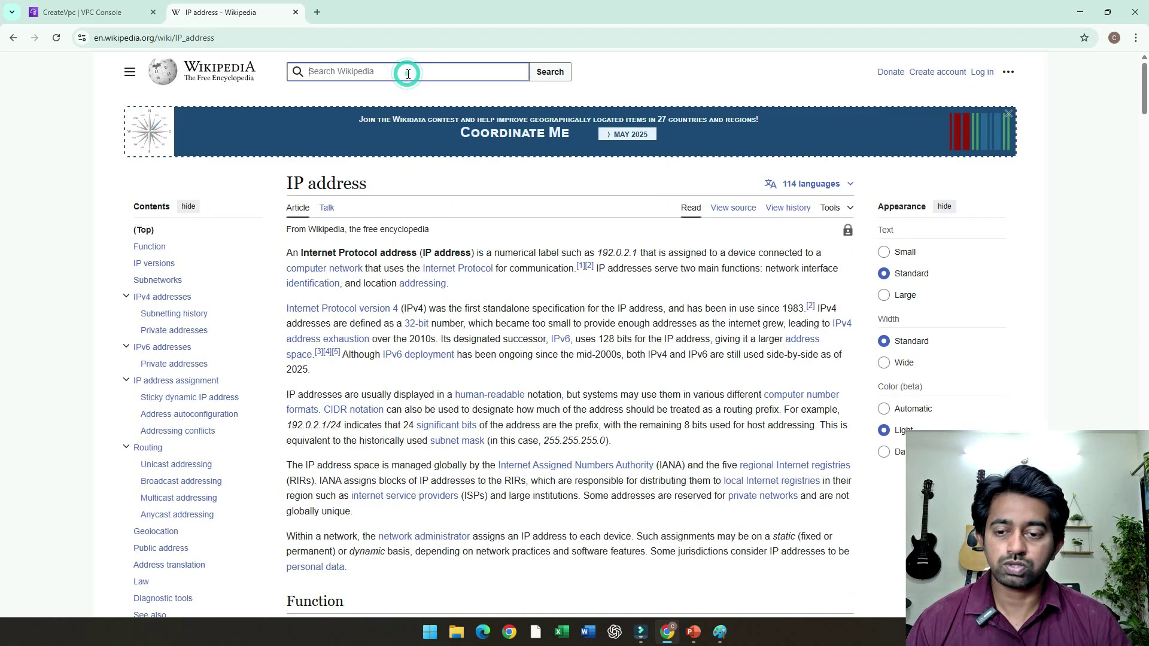
{"action": "type", "text": "CIDR"}
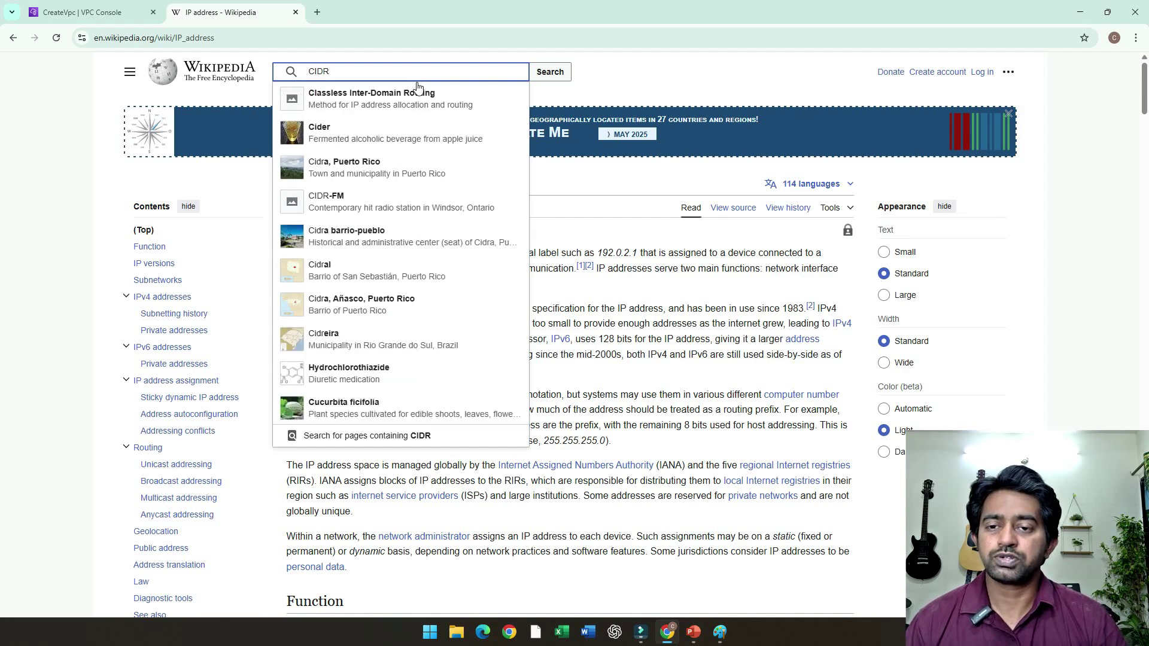
{"action": "left_click", "coordinate": [419, 94]}
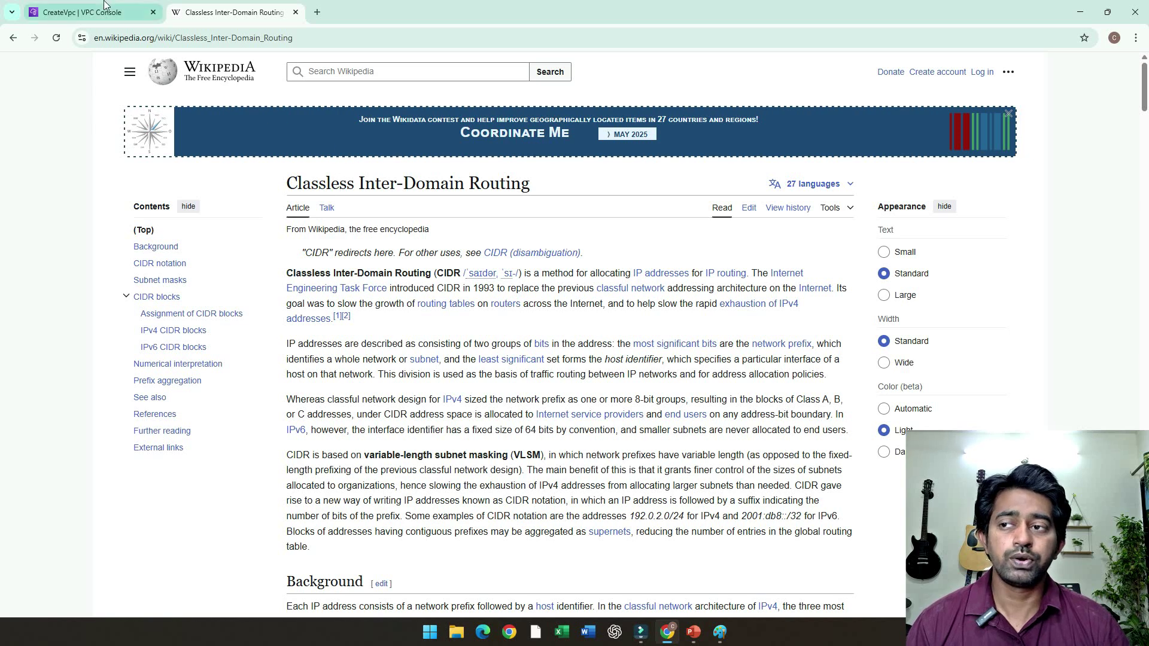
Check the IPv4 CIDR field of the Create VPC form against the introduction of the Classless Inter-Domain Routing article.
{"action": "left_click", "coordinate": [84, 12]}
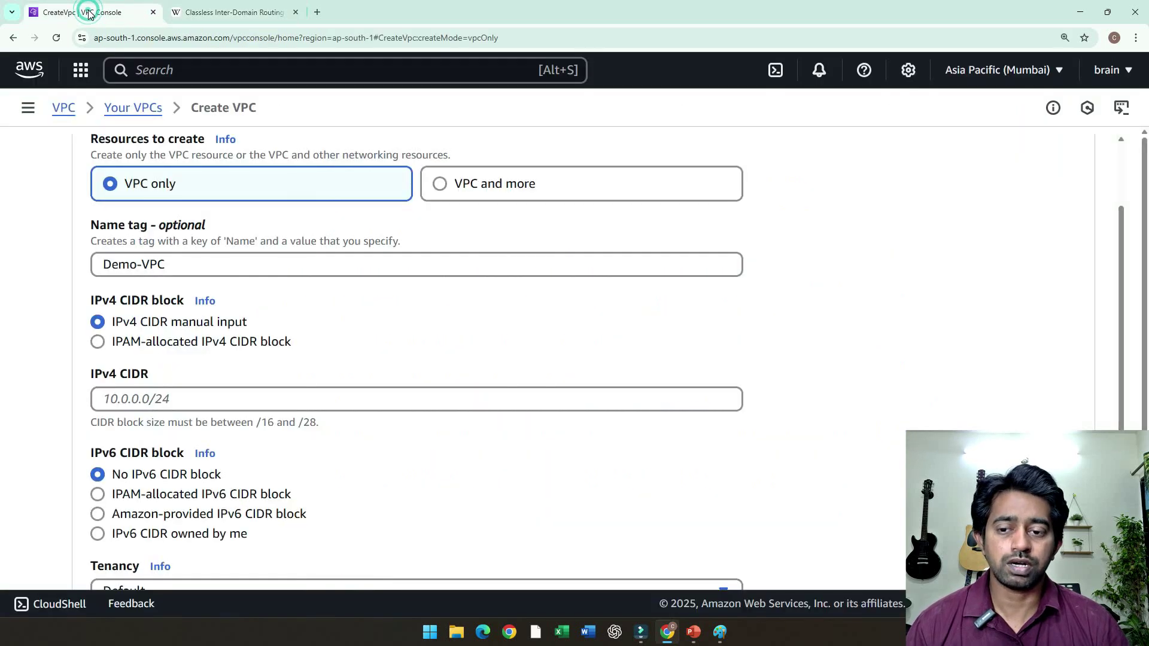
{"action": "left_click", "coordinate": [235, 12]}
{"action": "left_click_drag", "start_coordinate": [343, 189], "coordinate": [507, 184]}
{"action": "left_click", "coordinate": [549, 183]}
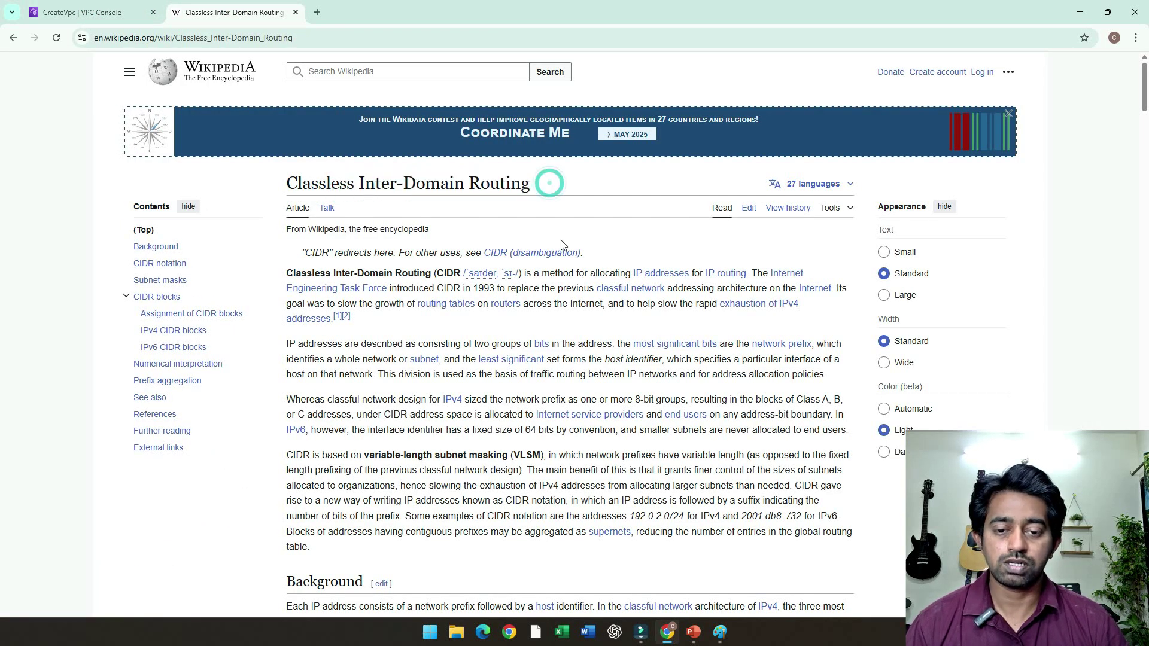
{"action": "scroll", "coordinate": [556, 284], "scroll_direction": "down", "scroll_amount": 2}
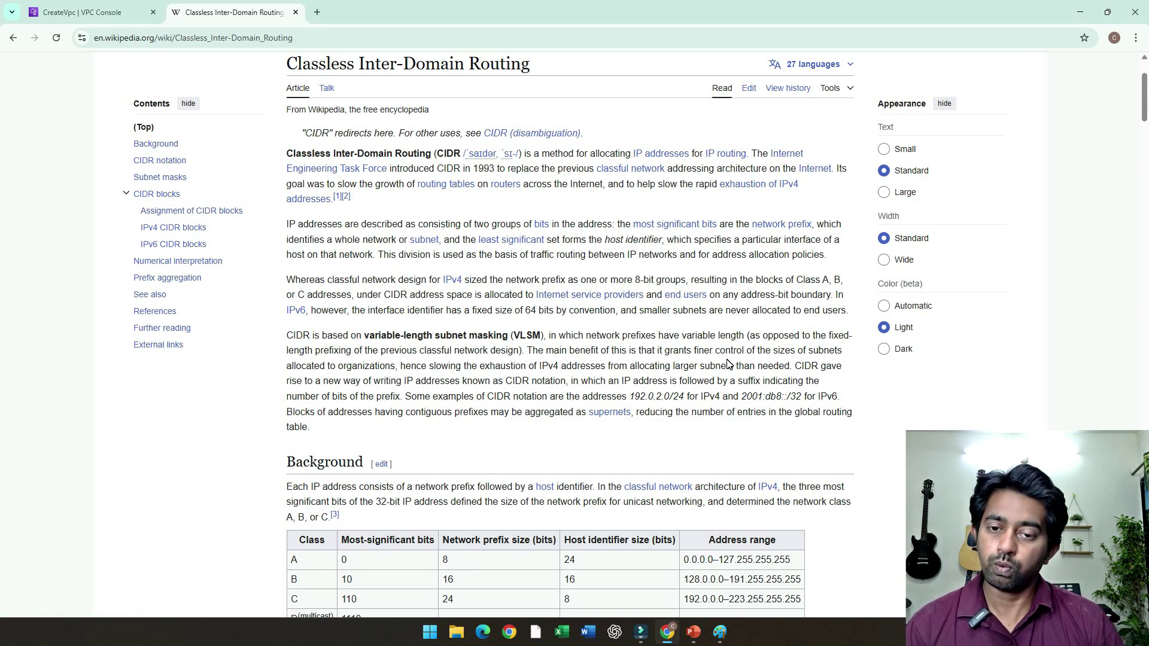
{"action": "scroll", "coordinate": [728, 363], "scroll_direction": "up", "scroll_amount": 2}
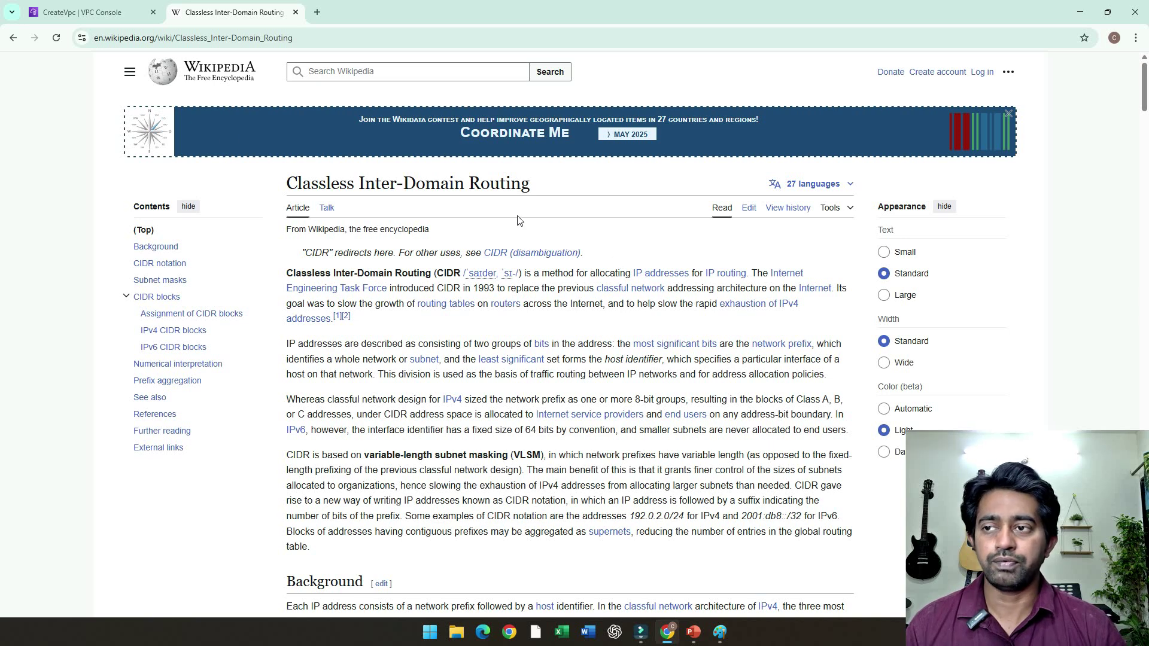
{"action": "left_click", "coordinate": [84, 24]}
{"action": "left_click", "coordinate": [185, 17]}
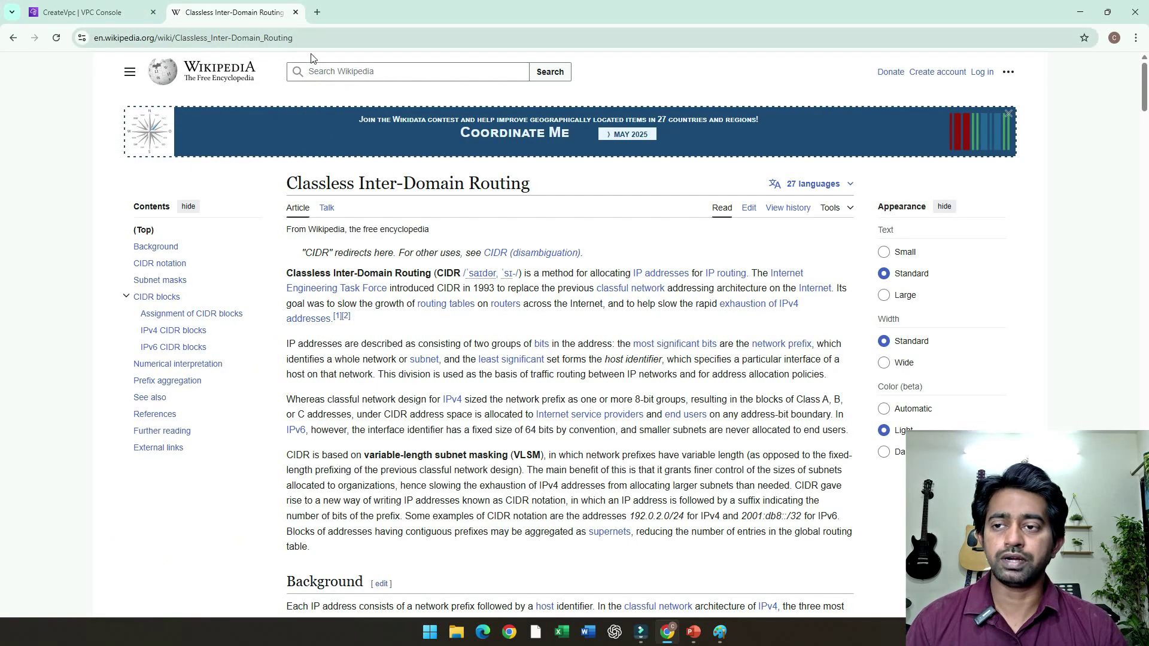
Search Wikipedia for "subnet" and open the article on the logical subdivision of an IP network.
{"action": "left_click", "coordinate": [352, 72]}
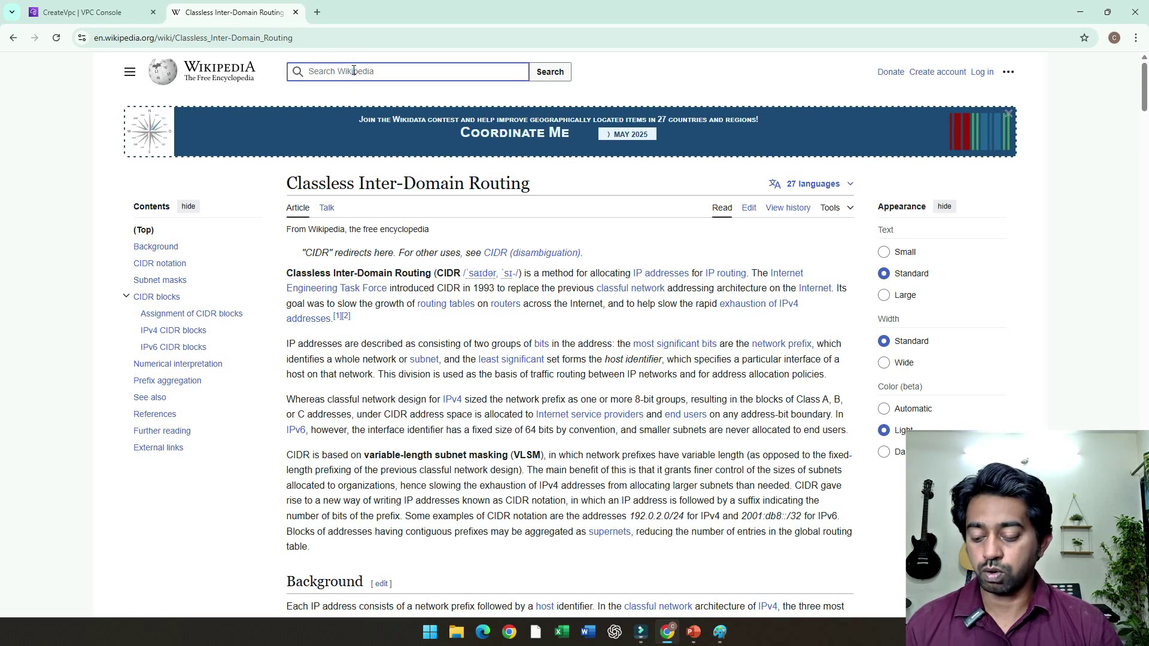
{"action": "type", "text": "subnet"}
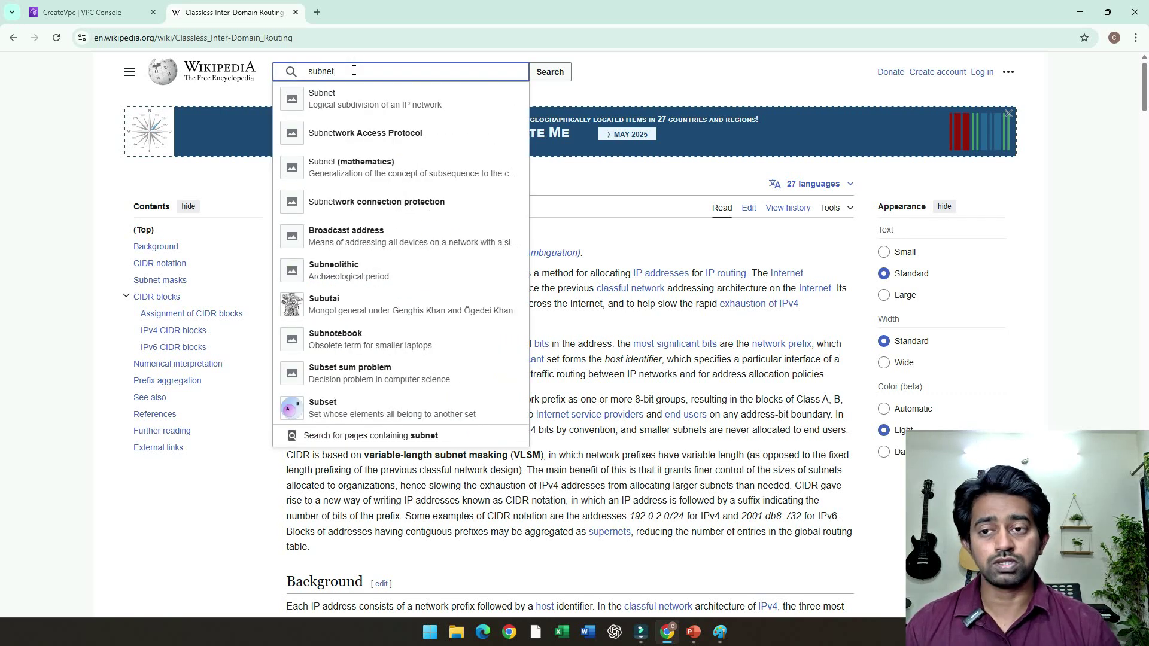
{"action": "left_click", "coordinate": [372, 106]}
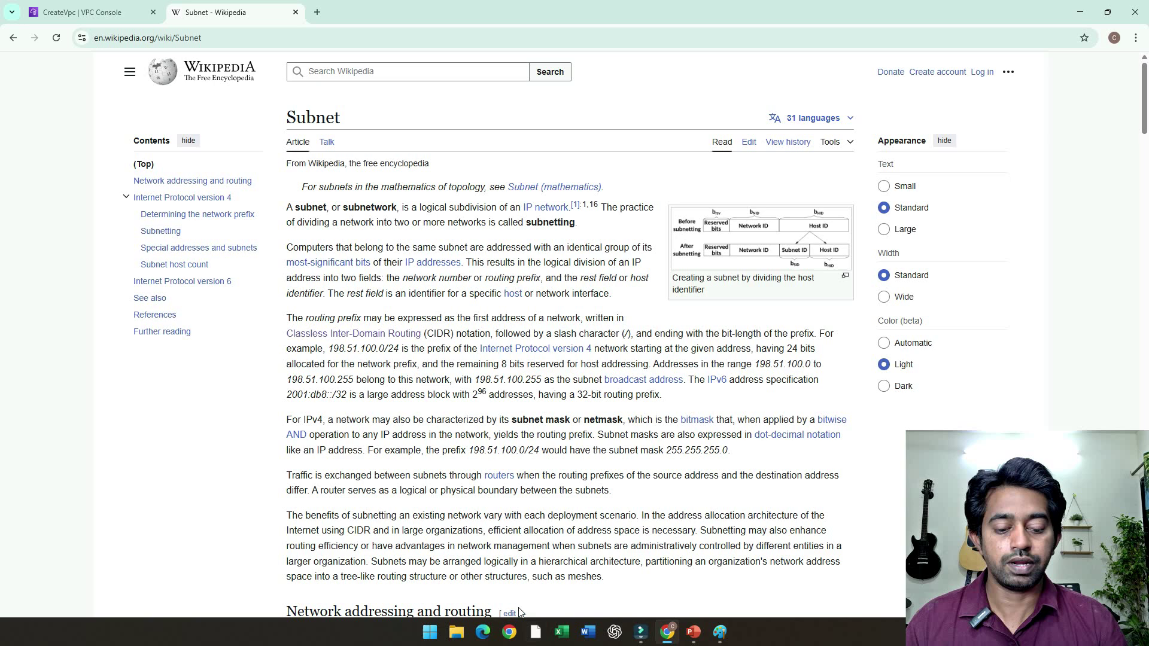
Switch to Paint and undo the AWS label, stick figures and blue boxes, back to the title and the orange rectangle.
{"action": "left_click", "coordinate": [715, 639]}
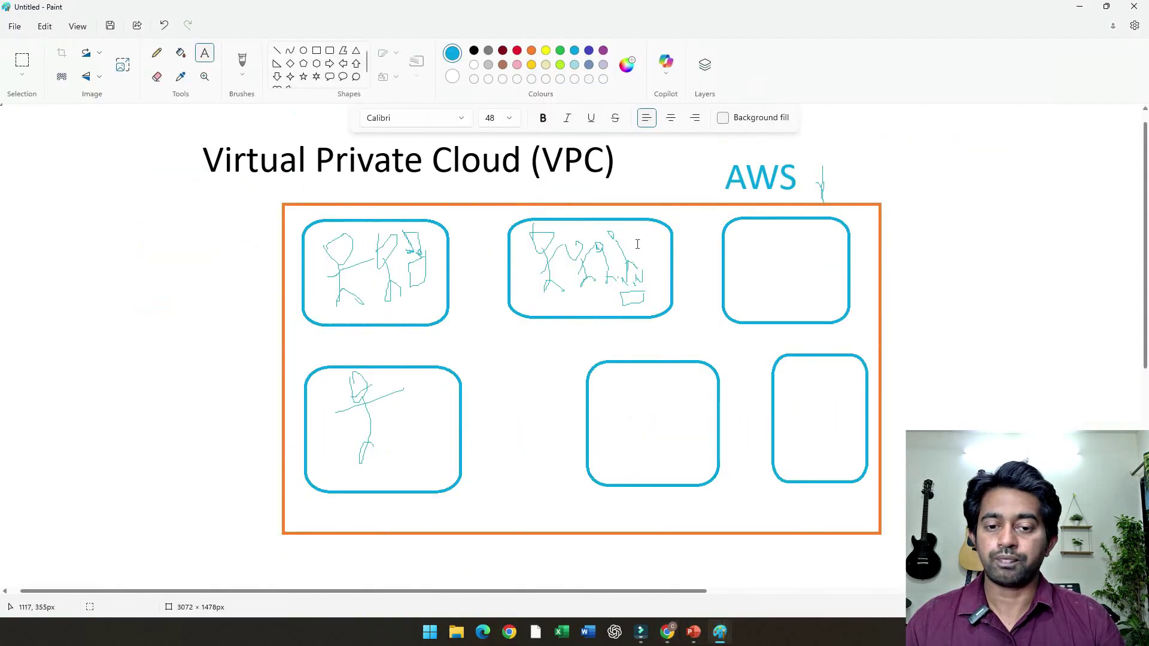
{"action": "key", "text": "ctrl+z"}
{"action": "key", "text": "ctrl+z"}
{"action": "key", "text": "ctrl+z"}
{"action": "key", "text": "ctrl+z"}
{"action": "key", "text": "ctrl+z"}
{"action": "key", "text": "ctrl+z"}
{"action": "key", "text": "ctrl+z"}
{"action": "key", "text": "ctrl+z"}
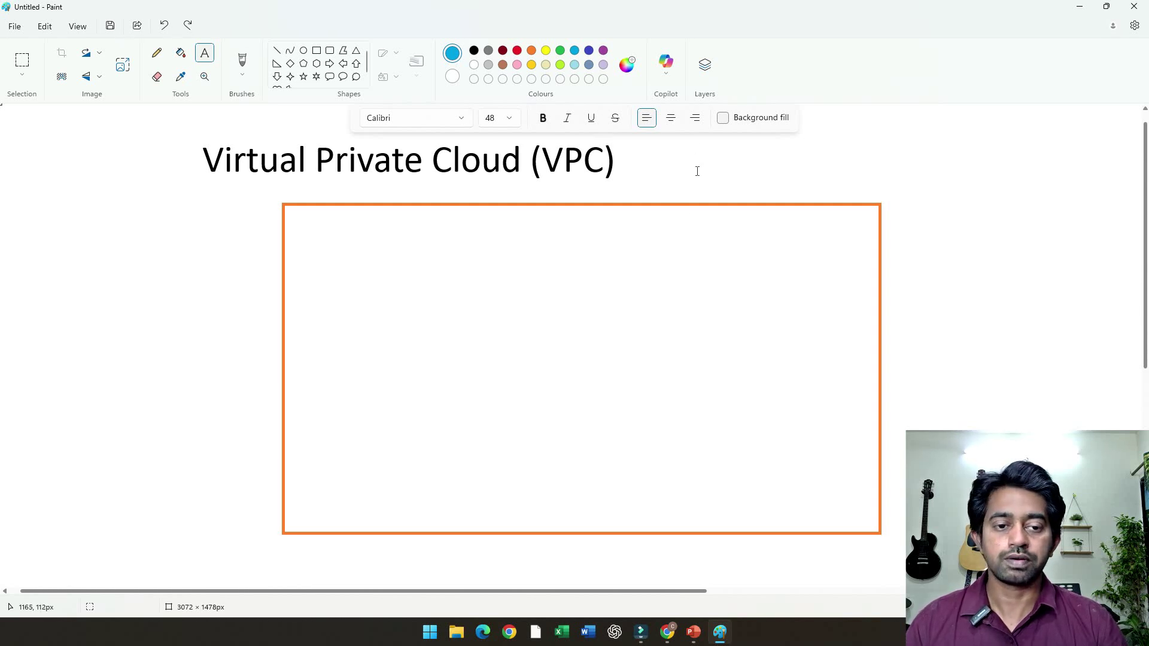
Add a blue text label "VPC" just above the orange rectangle, near its upper-right corner.
{"action": "left_click", "coordinate": [725, 186]}
{"action": "type", "text": "VPC"}
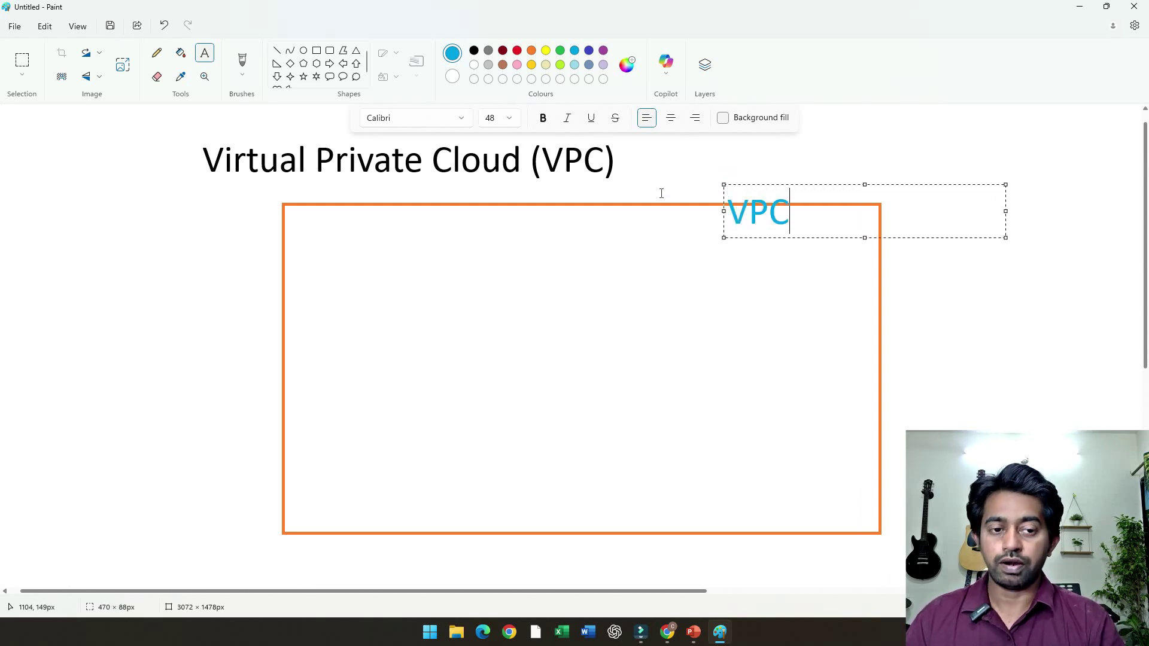
{"action": "left_click", "coordinate": [777, 187]}
{"action": "left_click_drag", "start_coordinate": [777, 187], "coordinate": [782, 157]}
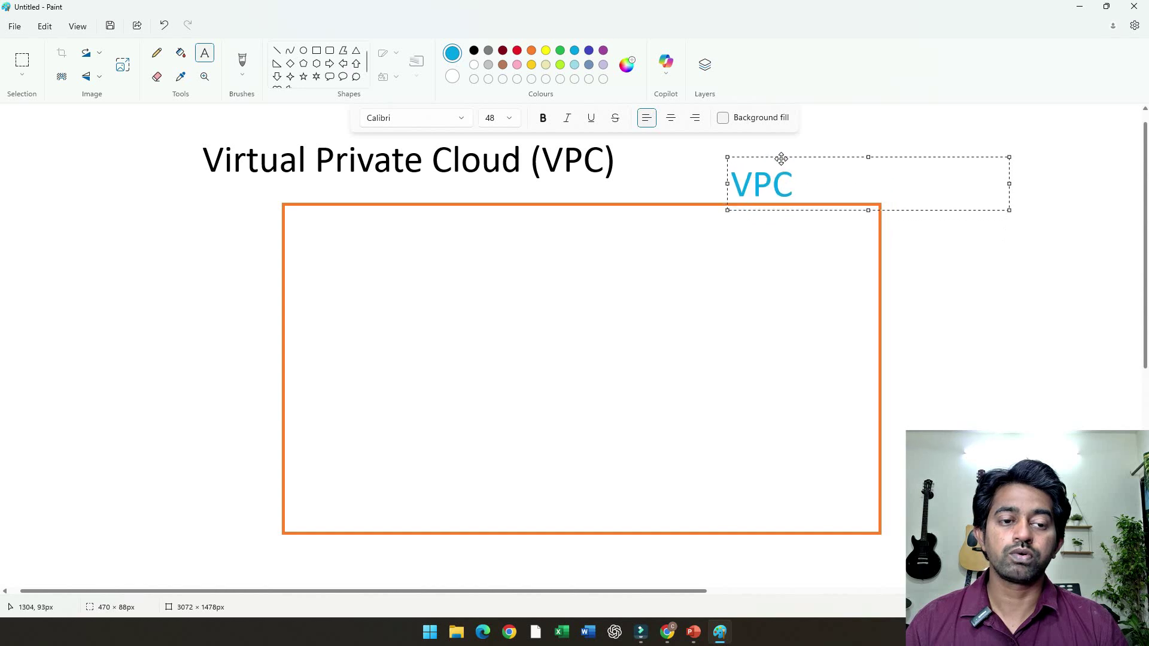
{"action": "left_click", "coordinate": [988, 279]}
Draw a blue rectangle about 449 × 224 px in the upper part of the orange frame and a blue rounded rectangle below it.
{"action": "left_click", "coordinate": [317, 52]}
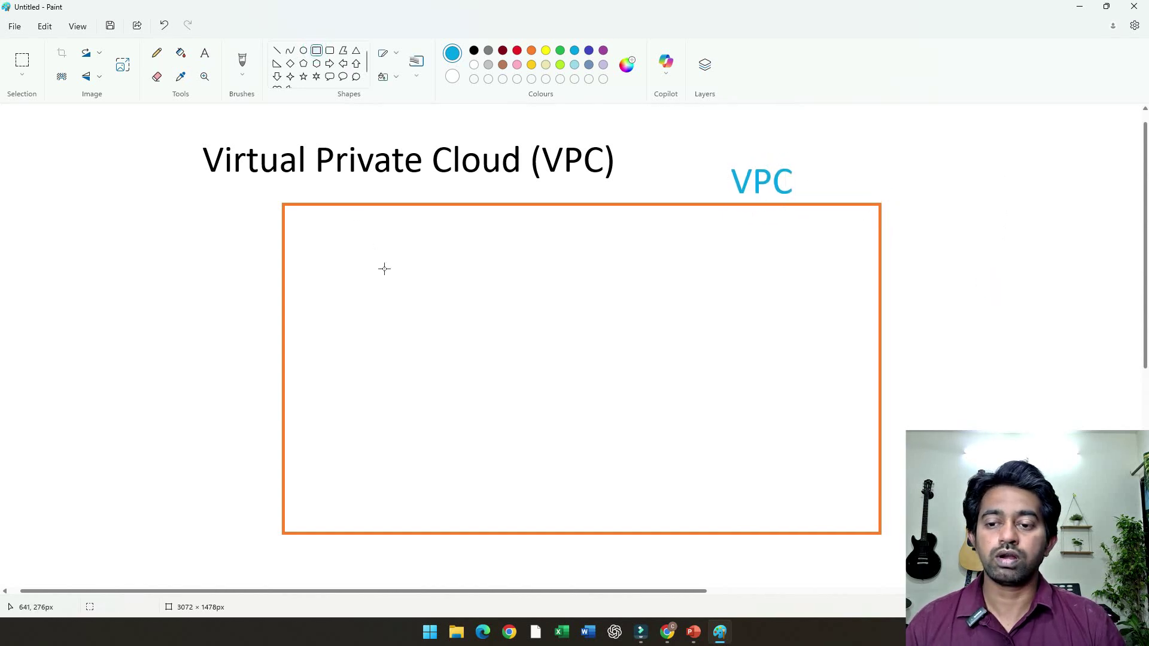
{"action": "mouse_move", "coordinate": [359, 215]}
{"action": "left_mouse_down"}
{"action": "mouse_move", "coordinate": [403, 315]}
{"action": "mouse_move", "coordinate": [628, 352]}
{"action": "left_mouse_up"}
{"action": "left_click_drag", "start_coordinate": [570, 308], "coordinate": [555, 308]}
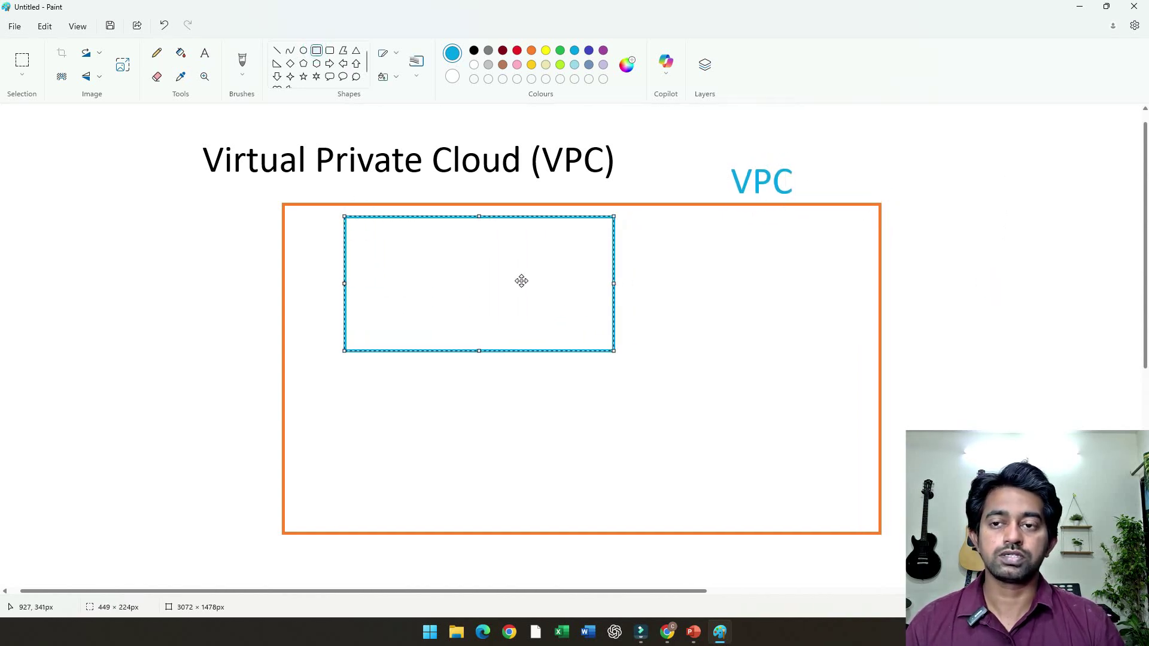
{"action": "left_click", "coordinate": [330, 51]}
{"action": "left_click_drag", "start_coordinate": [348, 376], "coordinate": [592, 482]}
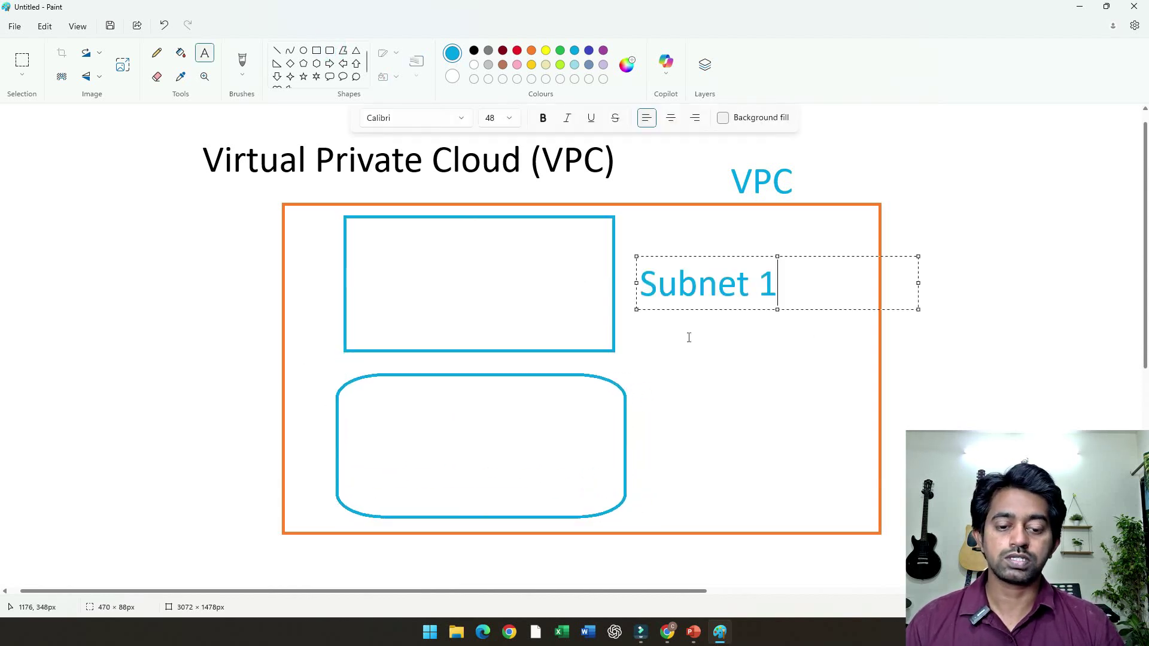
Label the lower rounded rectangle "Subnet 2" with blue text beside it.
{"action": "left_click", "coordinate": [647, 429]}
{"action": "left_click", "coordinate": [645, 429]}
{"action": "type", "text": "S"}
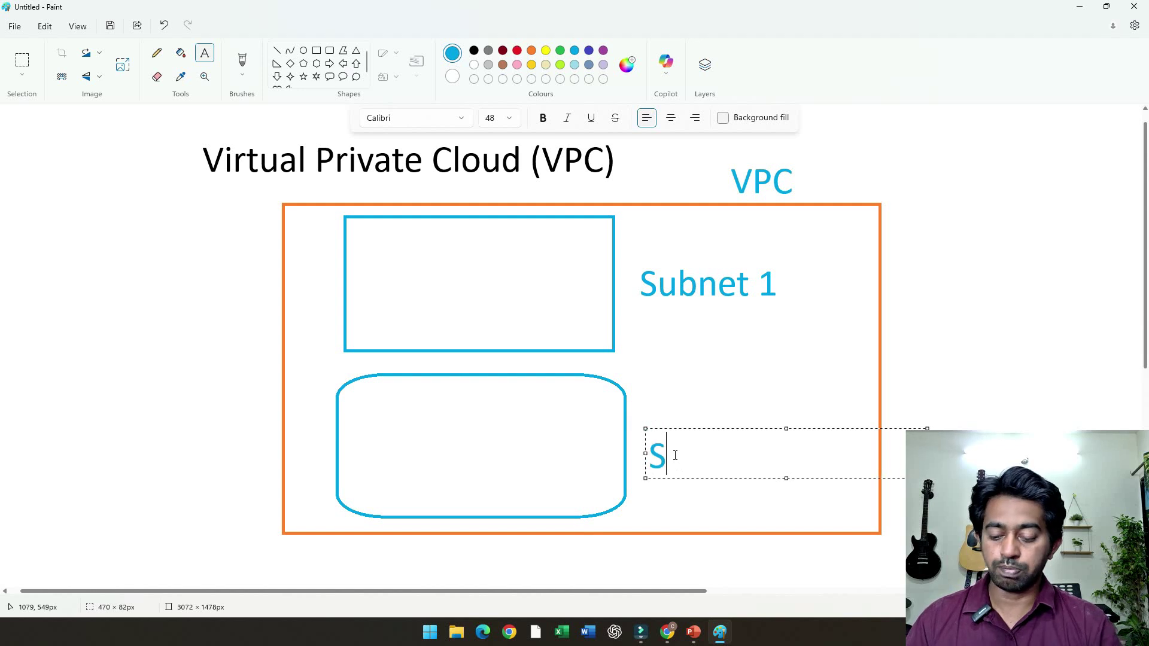
{"action": "type", "text": "ubnet 2"}
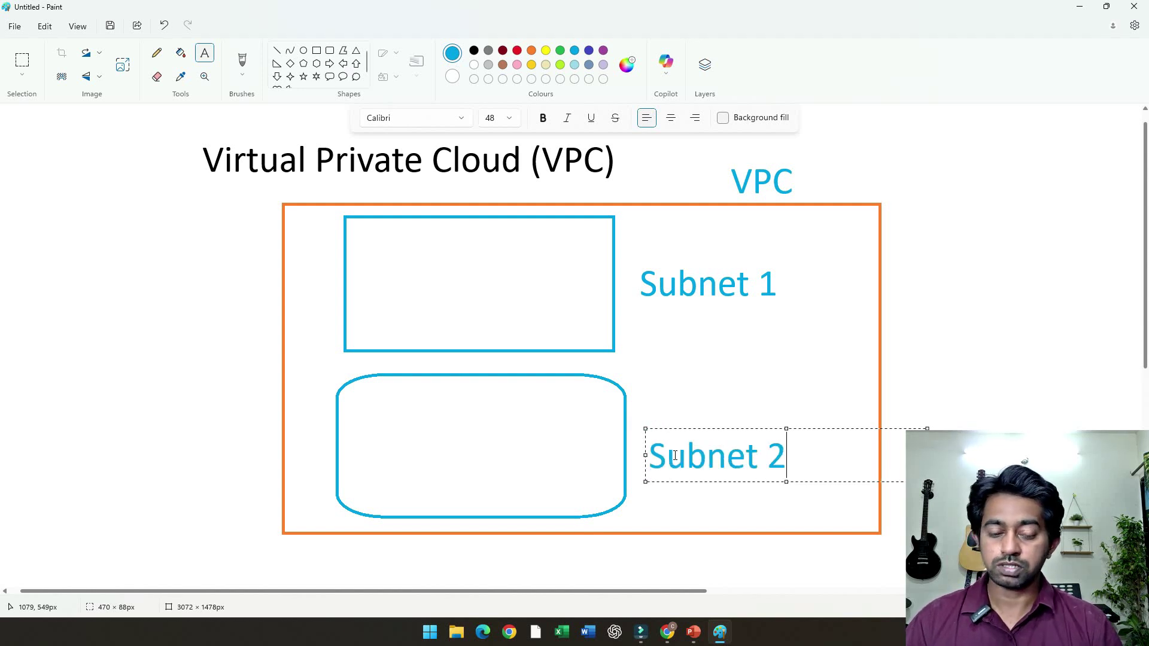
Add the blue text "- Large Network" directly after the VPC label and align it with that label.
{"action": "left_click", "coordinate": [815, 179]}
{"action": "left_click", "coordinate": [815, 178]}
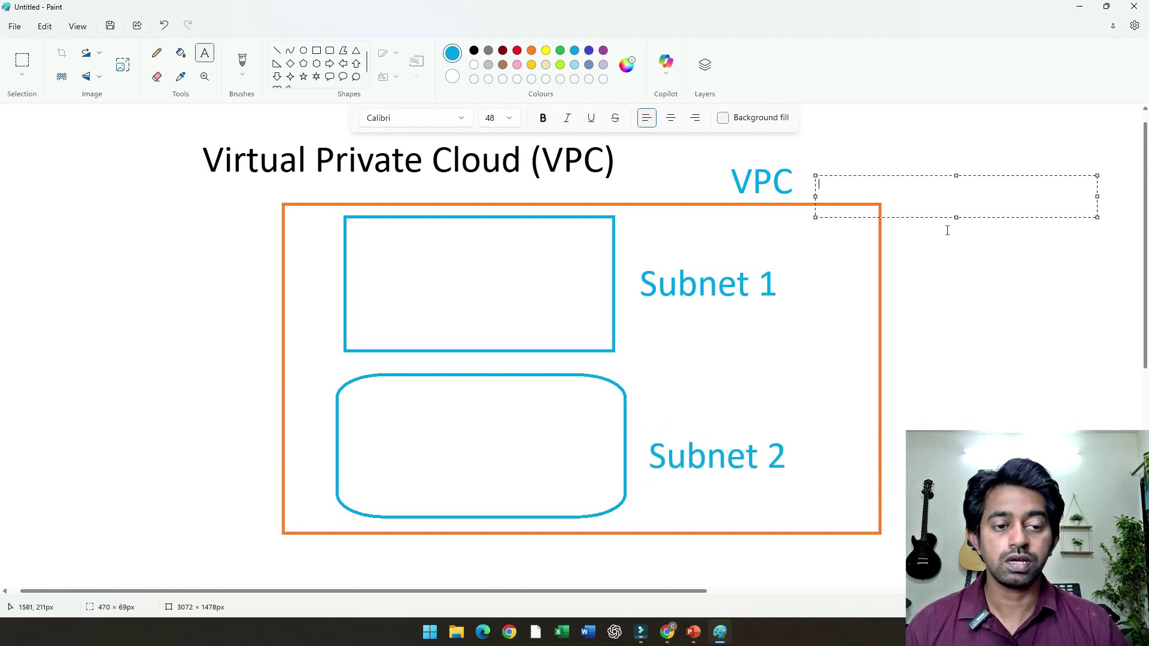
{"action": "type", "text": "- Larg"}
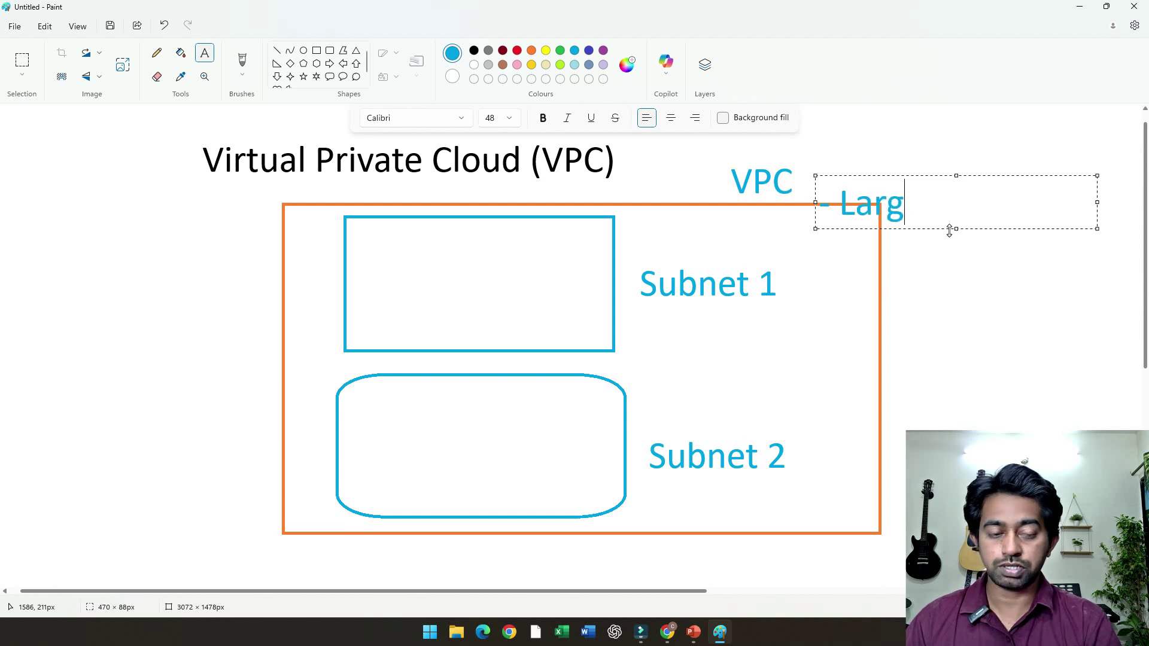
{"action": "type", "text": "e Network"}
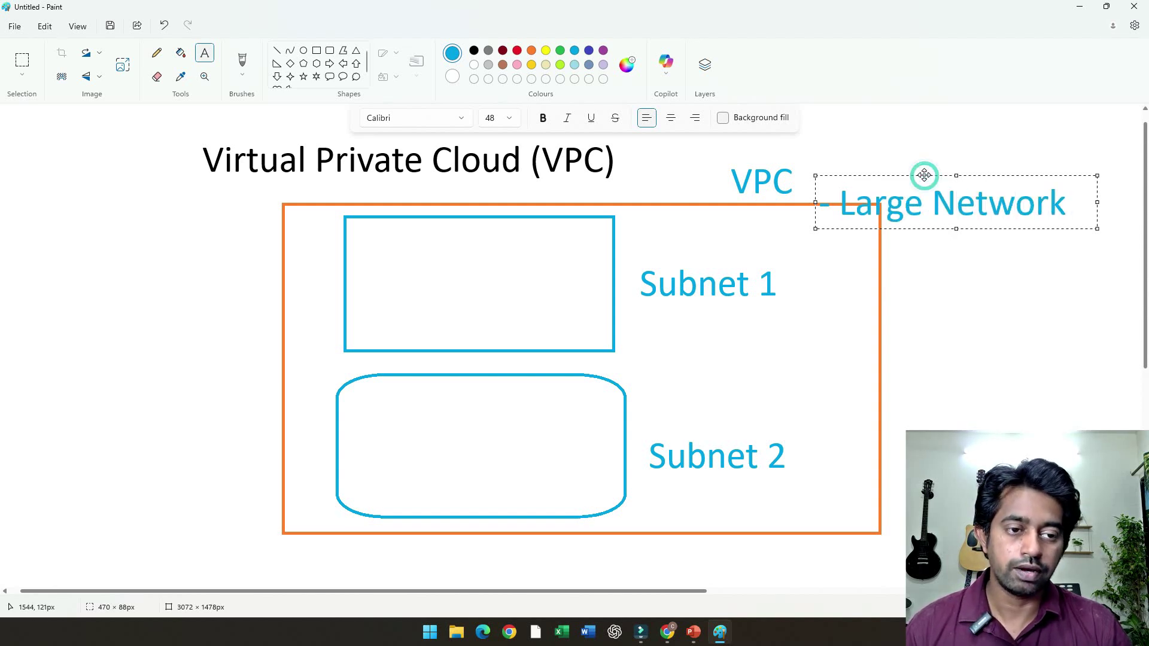
{"action": "left_click_drag", "start_coordinate": [924, 176], "coordinate": [914, 158]}
{"action": "left_click", "coordinate": [965, 287]}
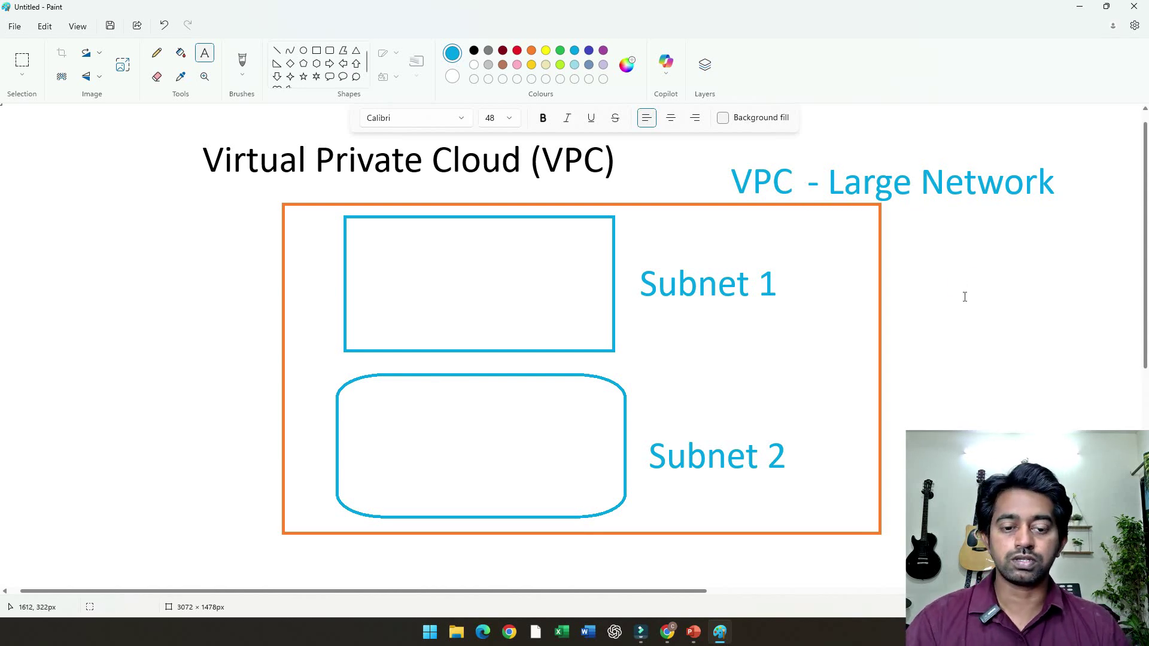
Compare the Subnet article in the browser with the VPC and subnet diagram in Paint.
{"action": "key", "text": "alt+Tab"}
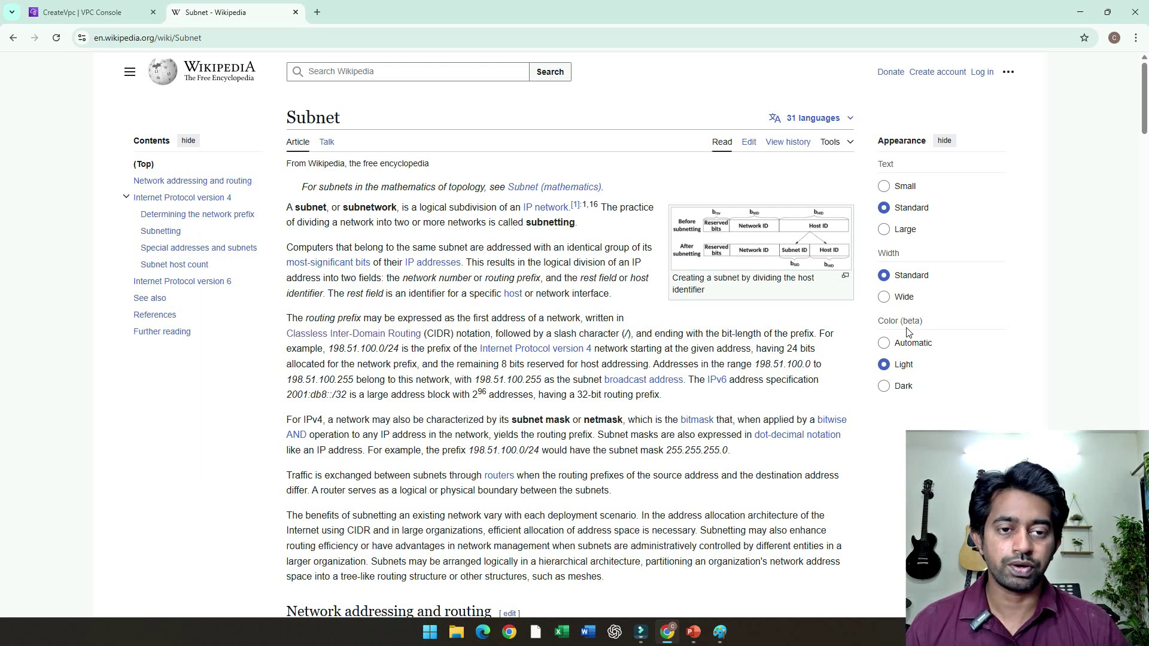
{"action": "key", "text": "alt+Tab"}
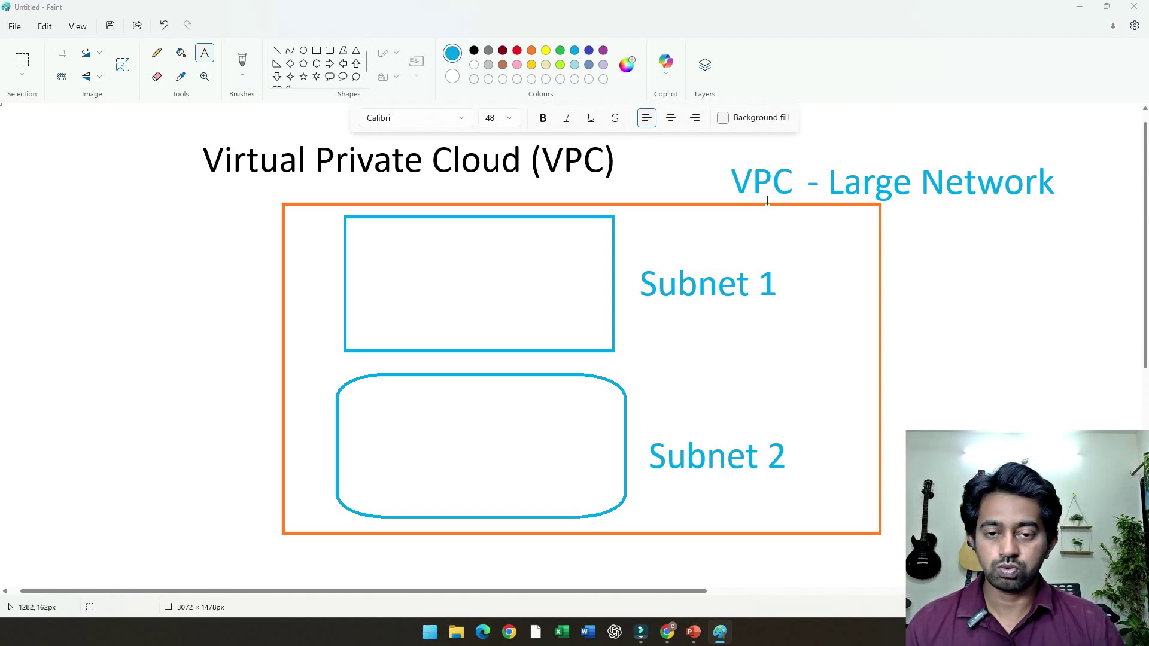
{"action": "key", "text": "alt+Tab"}
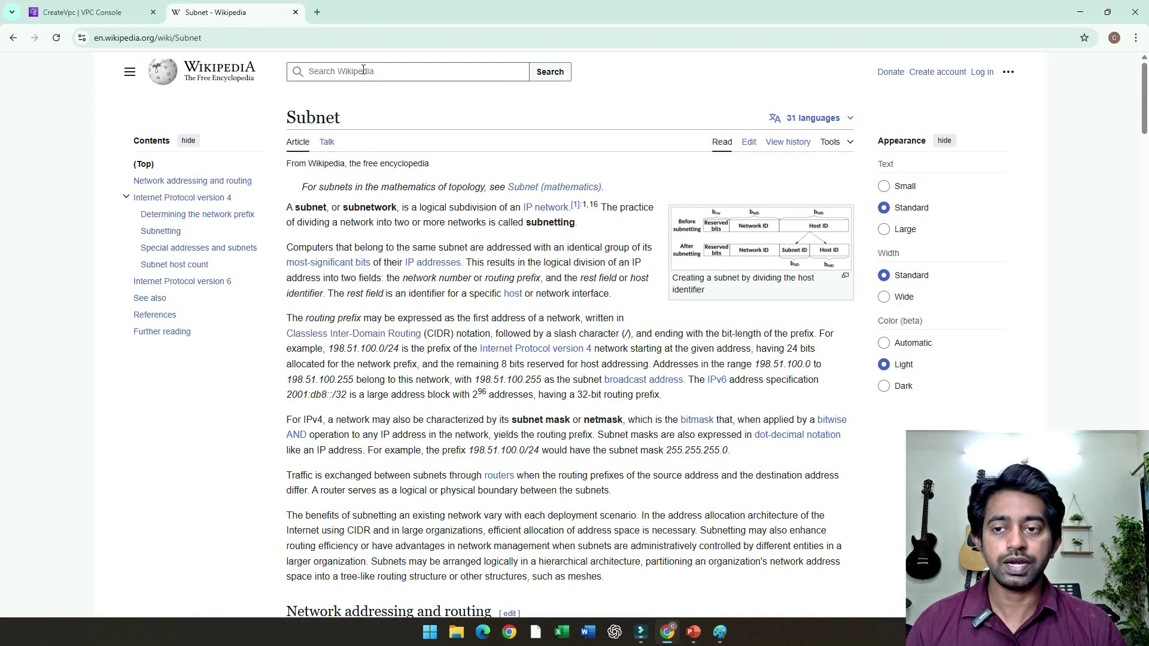
Return to the Classless Inter-Domain Routing article and examine its introduction and the network class table under Background.
{"action": "left_click", "coordinate": [16, 36]}
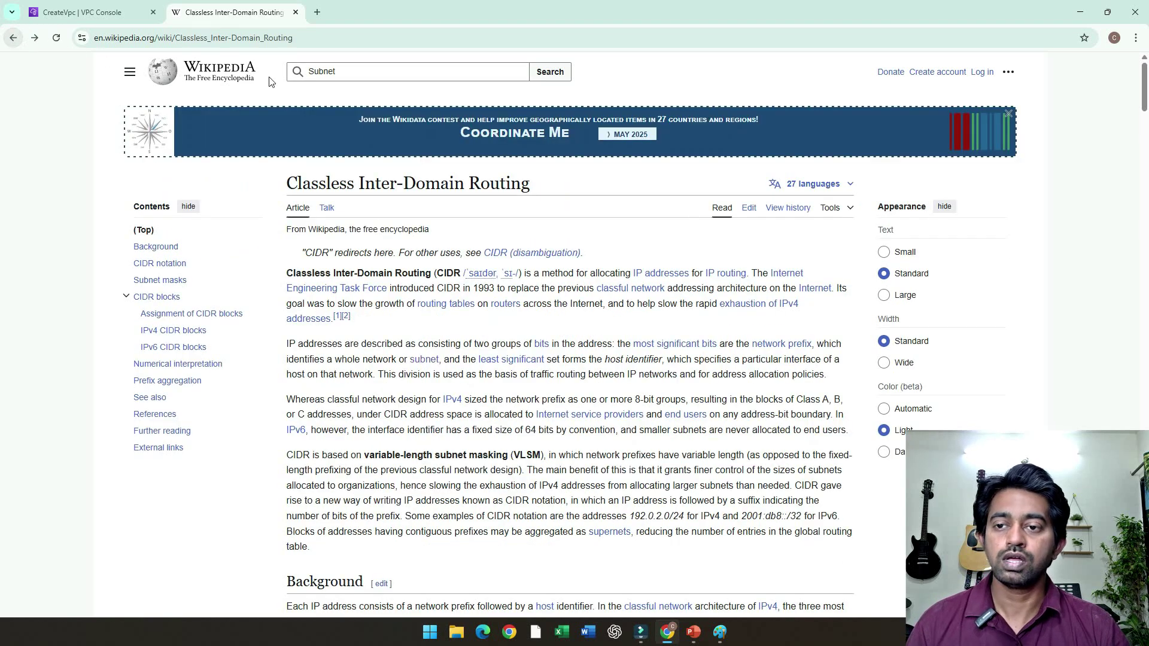
{"action": "left_click_drag", "start_coordinate": [341, 178], "coordinate": [509, 179]}
{"action": "left_click", "coordinate": [548, 179]}
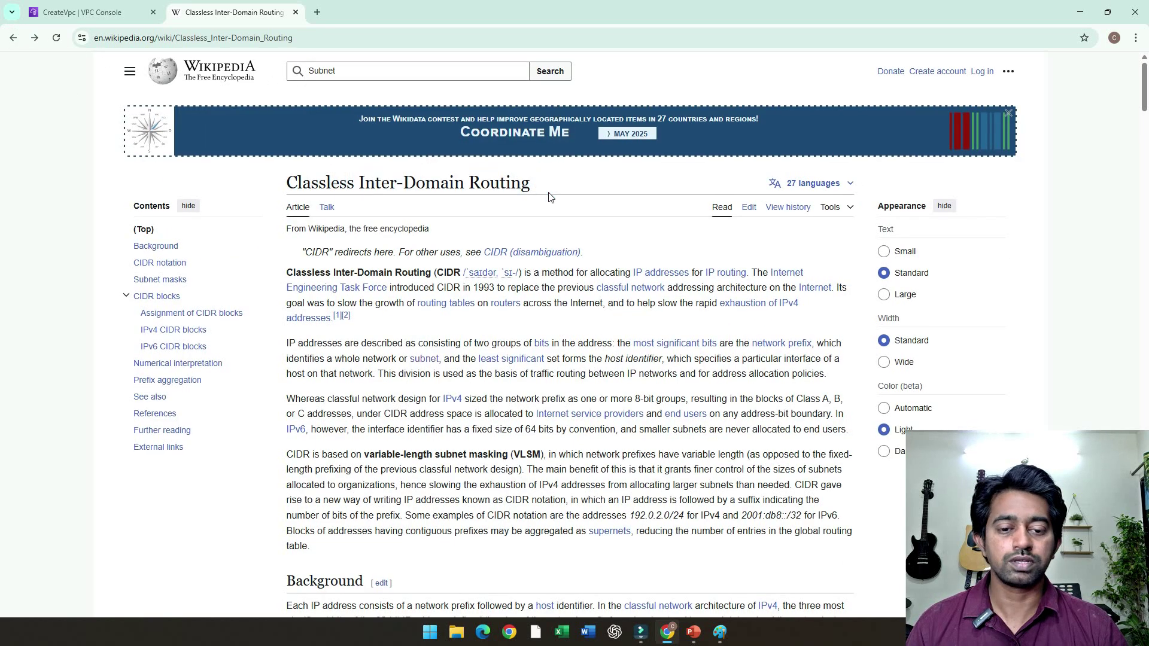
{"action": "scroll", "coordinate": [546, 198], "scroll_direction": "down", "scroll_amount": 4}
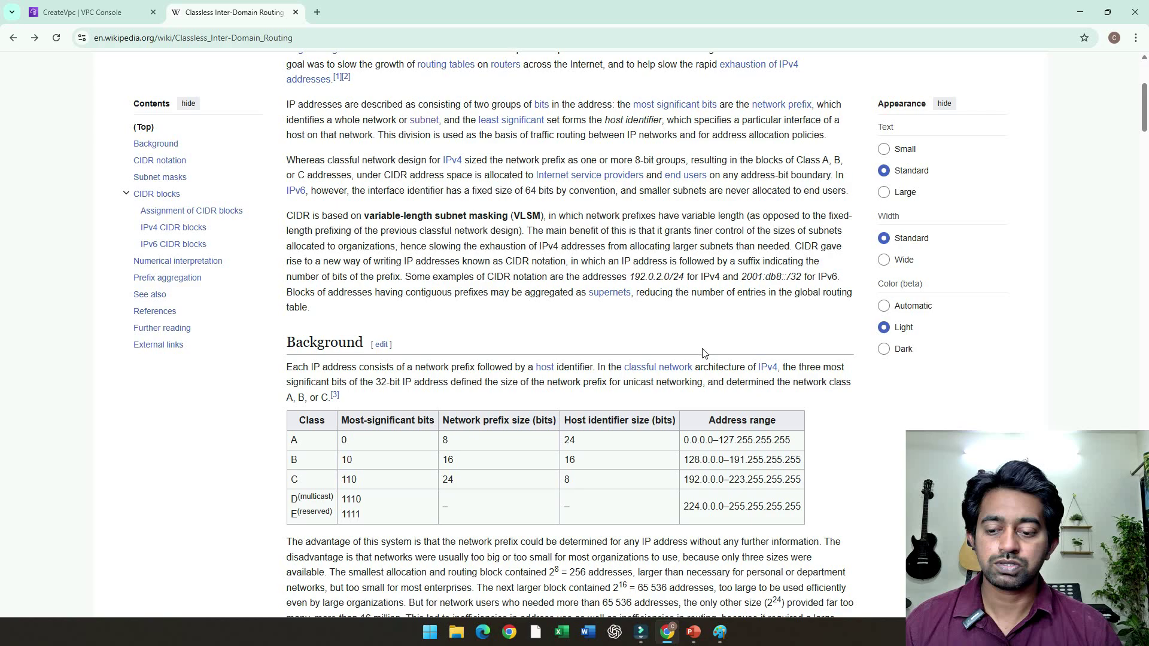
{"action": "scroll", "coordinate": [701, 346], "scroll_direction": "up", "scroll_amount": 5}
{"action": "scroll", "coordinate": [697, 342], "scroll_direction": "down", "scroll_amount": 6}
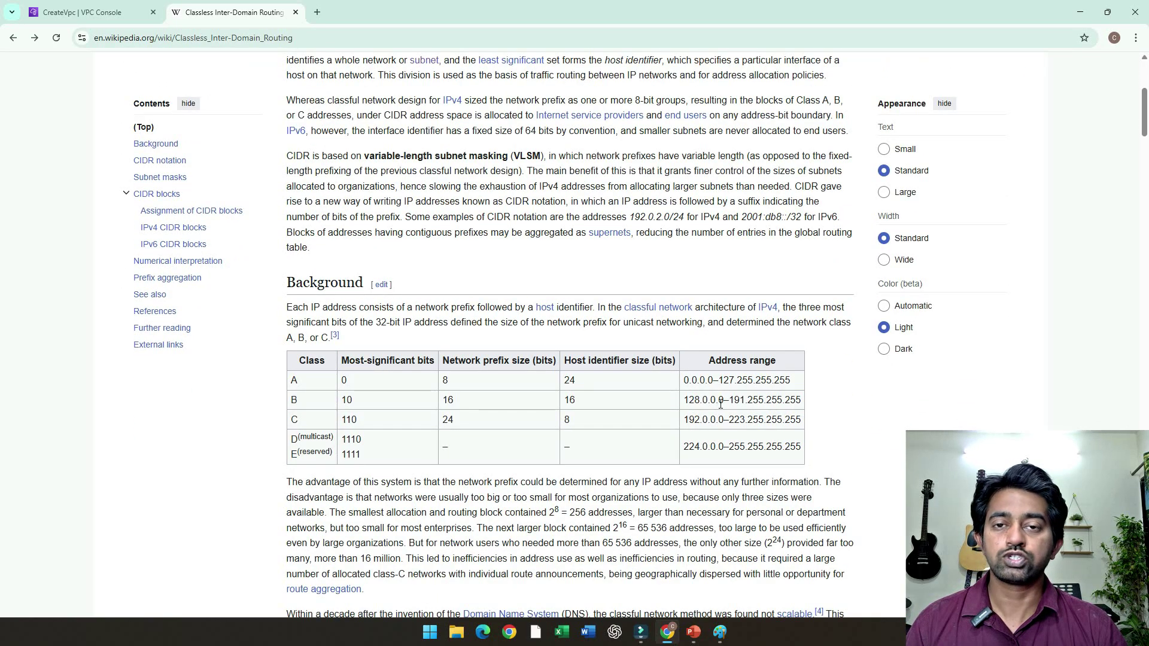
Search the web for "private ip ranges" in a new browser tab and examine the ranges in the overview.
{"action": "scroll", "coordinate": [716, 401], "scroll_direction": "up", "scroll_amount": 5}
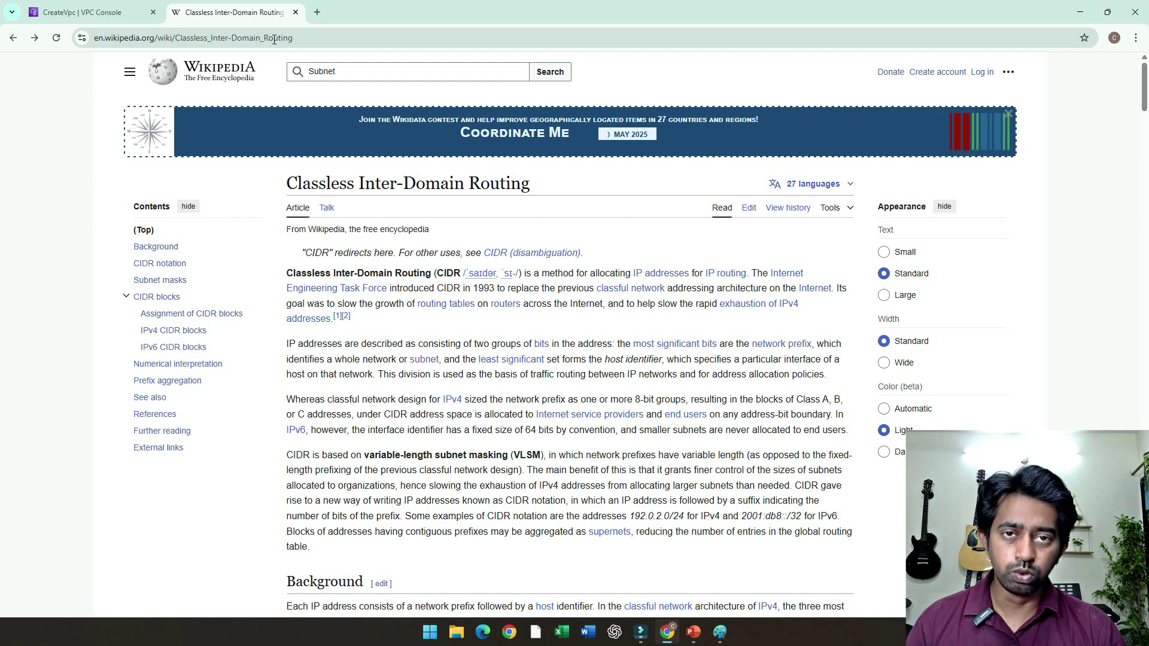
{"action": "left_click", "coordinate": [273, 38]}
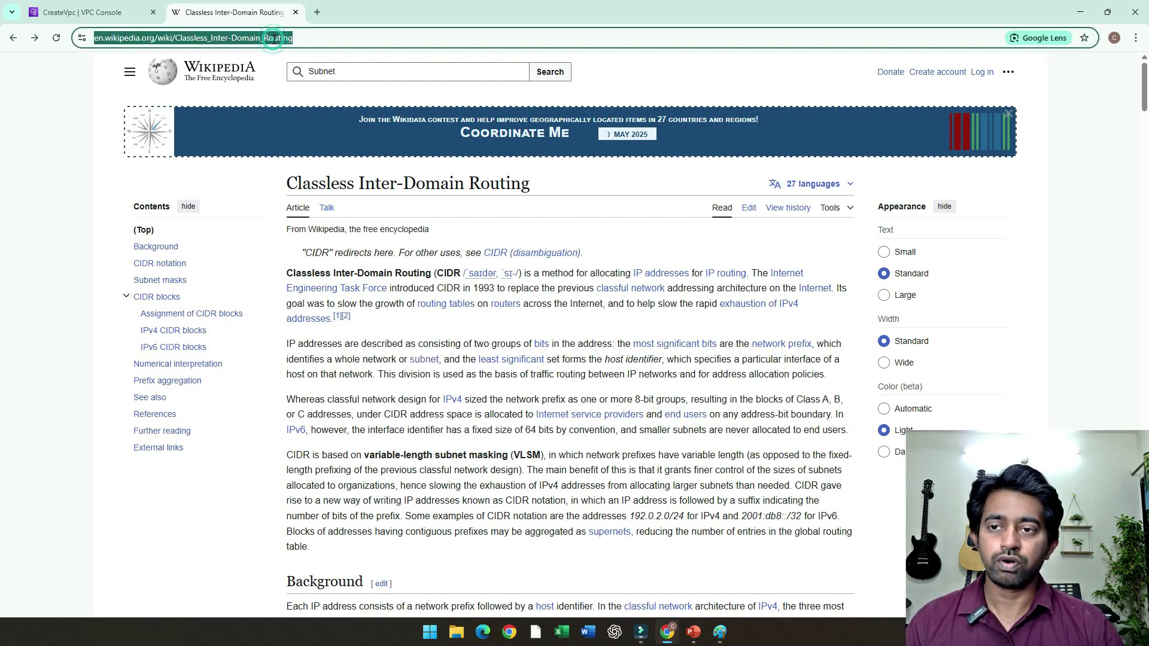
{"action": "left_click", "coordinate": [317, 12]}
{"action": "type", "text": "priva"}
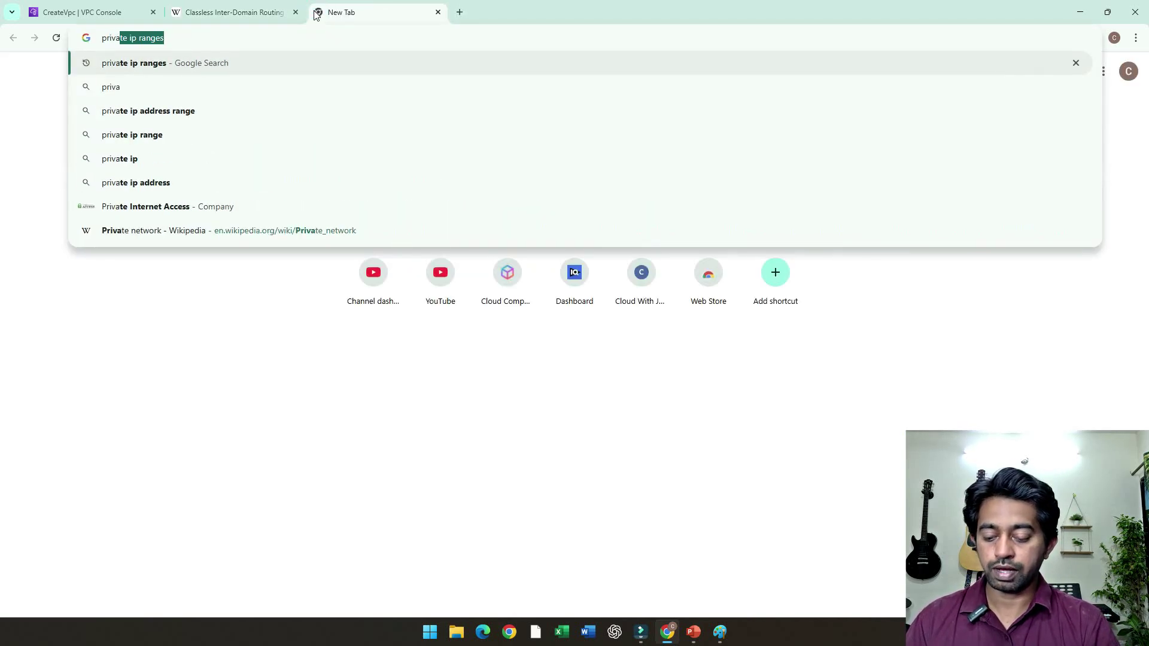
{"action": "type", "text": "te ip ranges"}
{"action": "key", "text": "Return"}
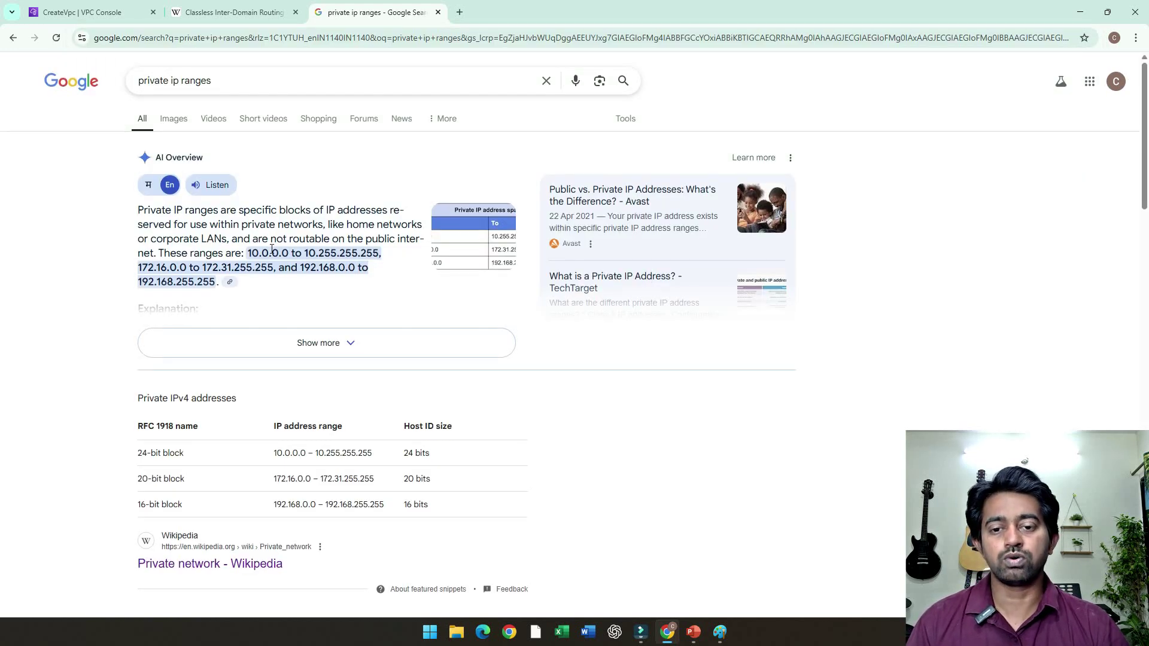
{"action": "scroll", "coordinate": [264, 198], "scroll_direction": "down", "scroll_amount": 1}
{"action": "left_click_drag", "start_coordinate": [249, 192], "coordinate": [216, 222]}
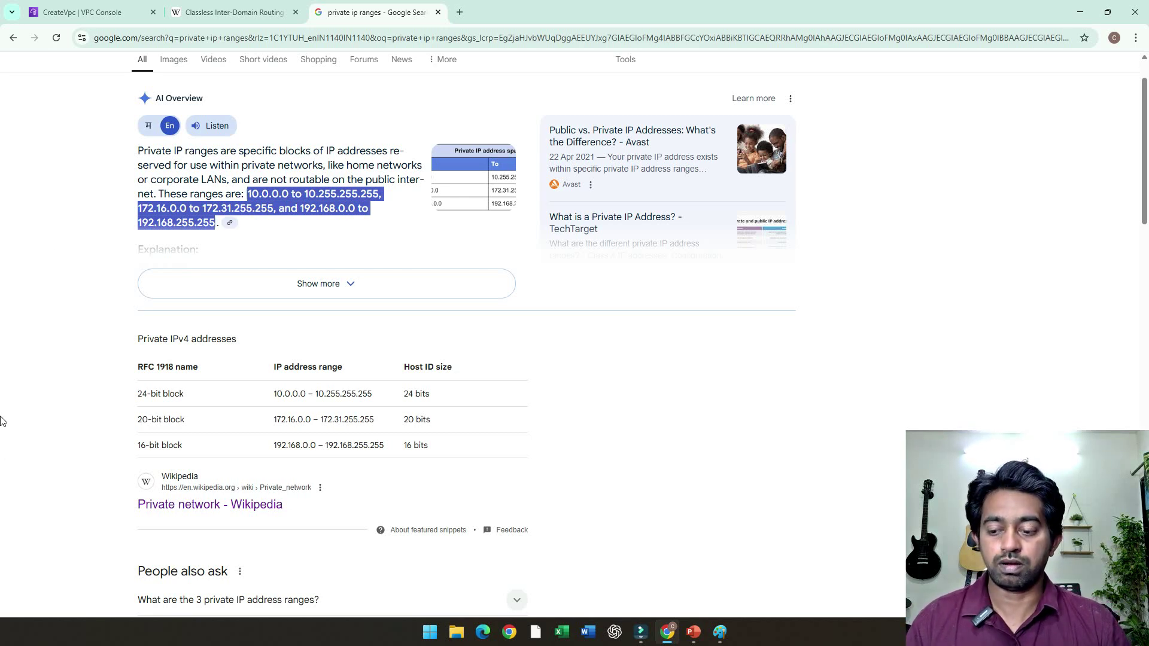
Open the Private network Wikipedia article from the results and examine its Private IPv4 addresses table.
{"action": "left_click", "coordinate": [248, 515]}
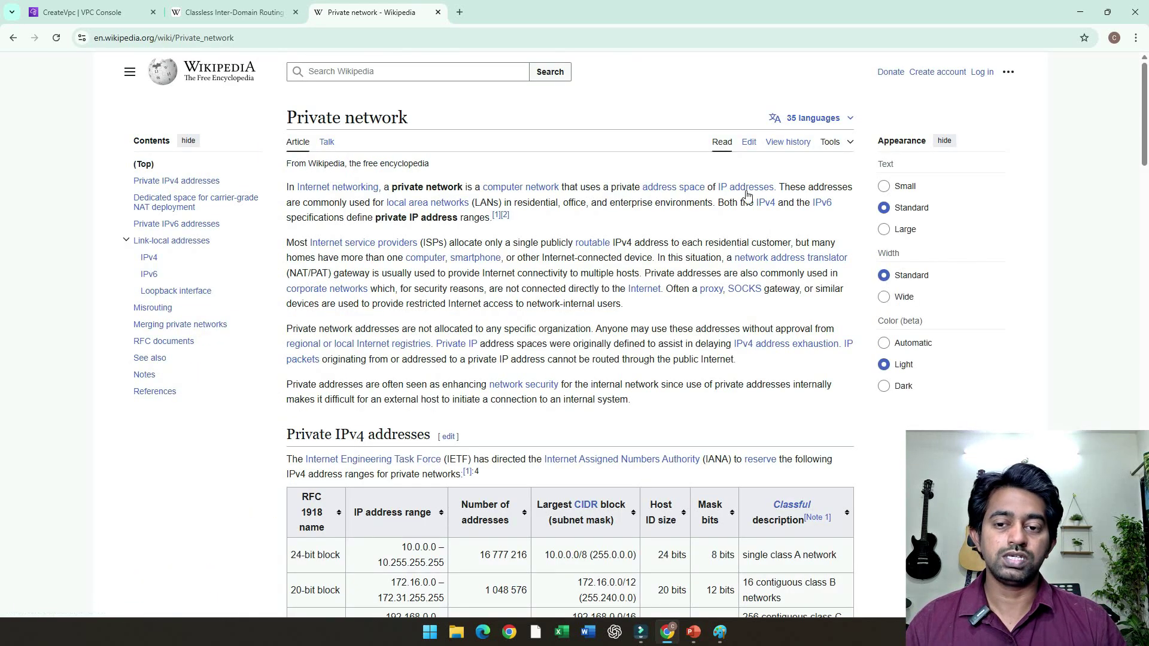
{"action": "left_click_drag", "start_coordinate": [392, 250], "coordinate": [455, 336]}
{"action": "left_click", "coordinate": [476, 335]}
{"action": "left_click_drag", "start_coordinate": [290, 251], "coordinate": [453, 336]}
{"action": "left_click", "coordinate": [465, 335]}
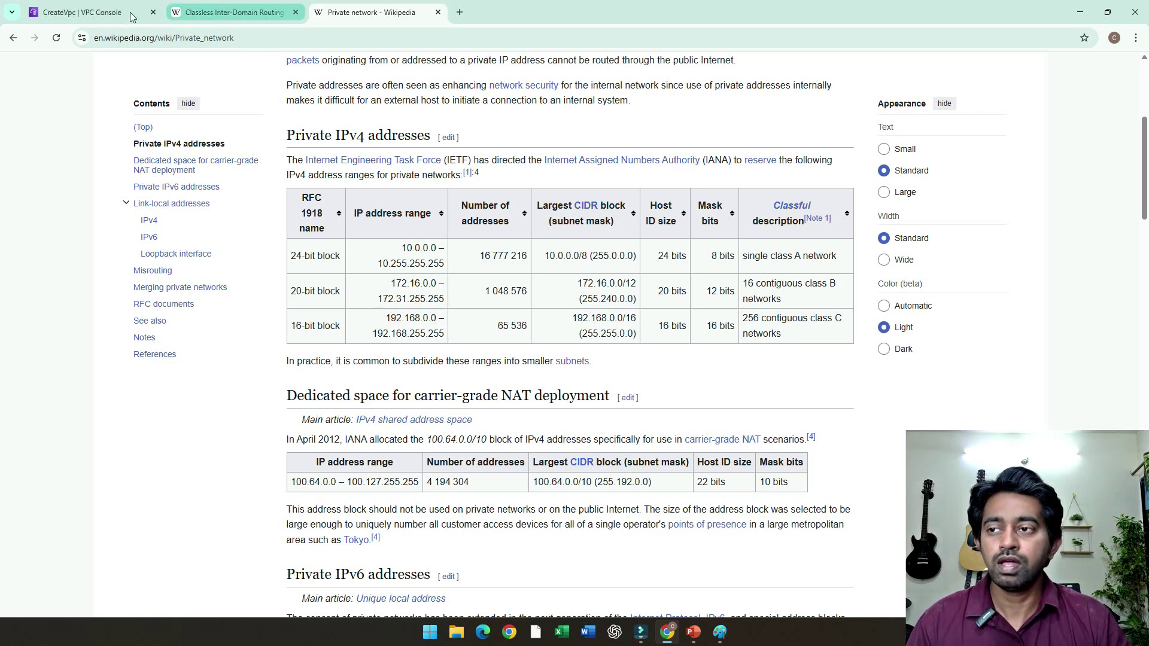
Review the IPv4 CIDR setting in the Create VPC form alongside the VPC and subnet diagram in Paint.
{"action": "left_click", "coordinate": [103, 17]}
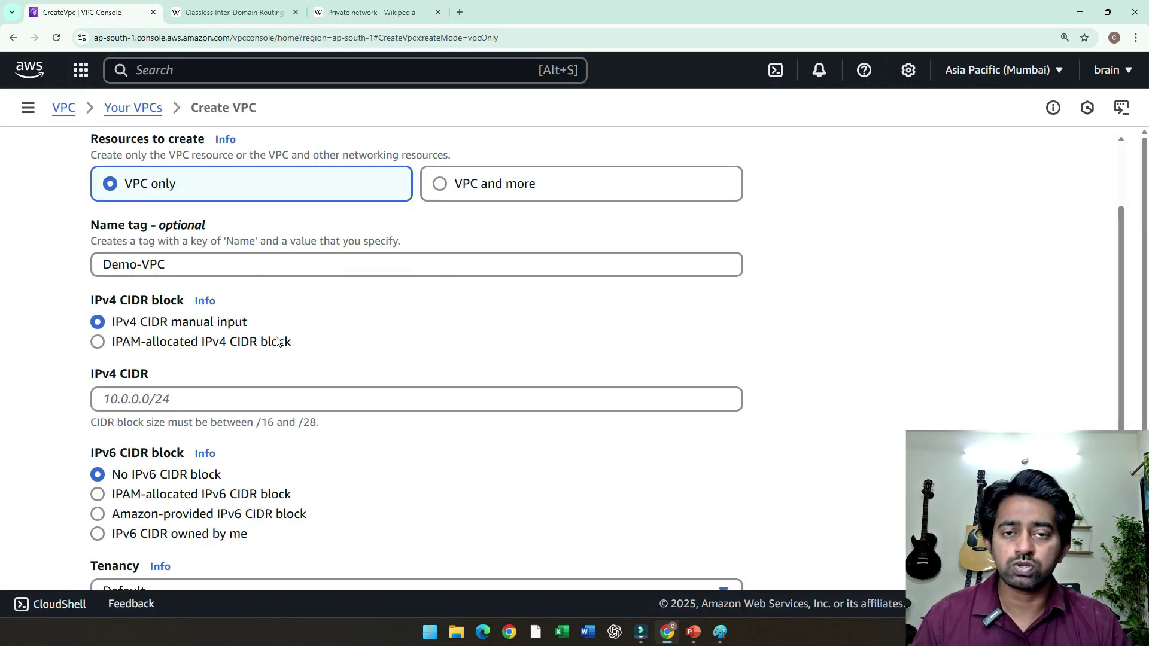
{"action": "scroll", "coordinate": [334, 322], "scroll_direction": "down", "scroll_amount": 1}
{"action": "scroll", "coordinate": [334, 322], "scroll_direction": "up", "scroll_amount": 1}
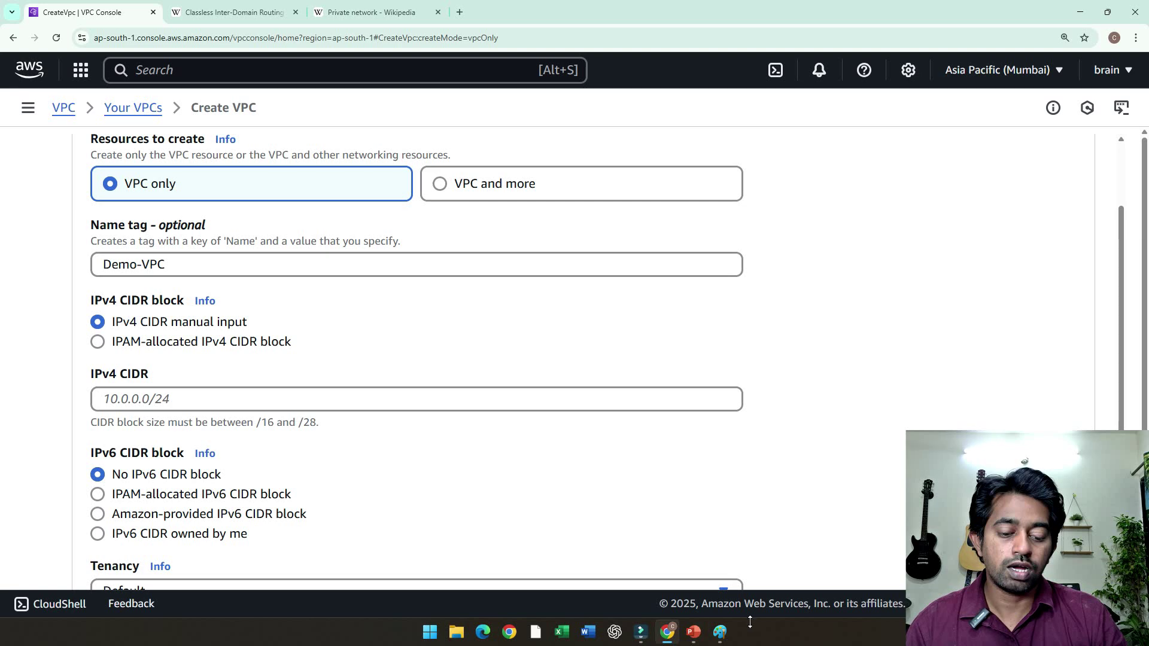
{"action": "left_click", "coordinate": [719, 632]}
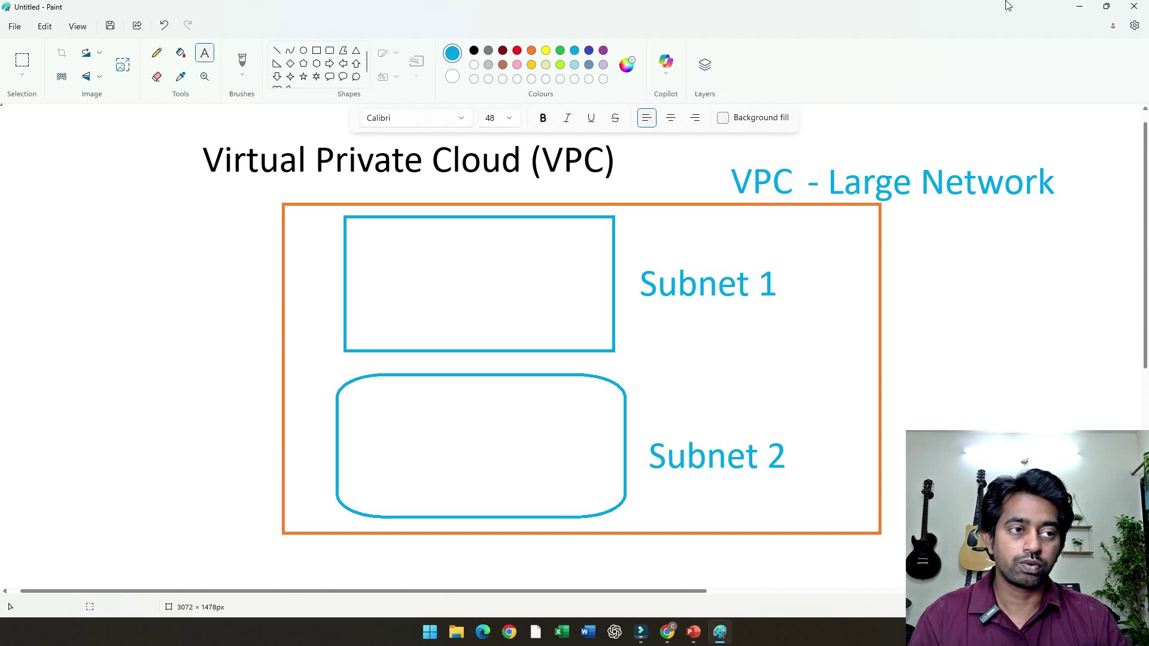
{"action": "left_click", "coordinate": [1077, 7]}
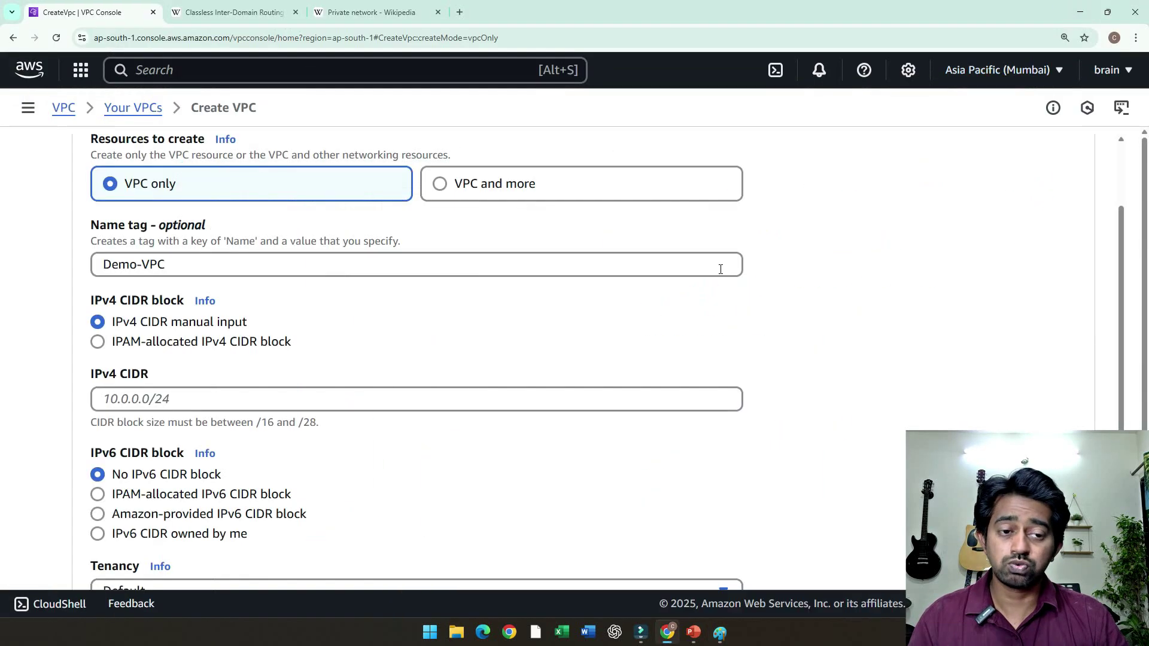
{"action": "left_click", "coordinate": [553, 321]}
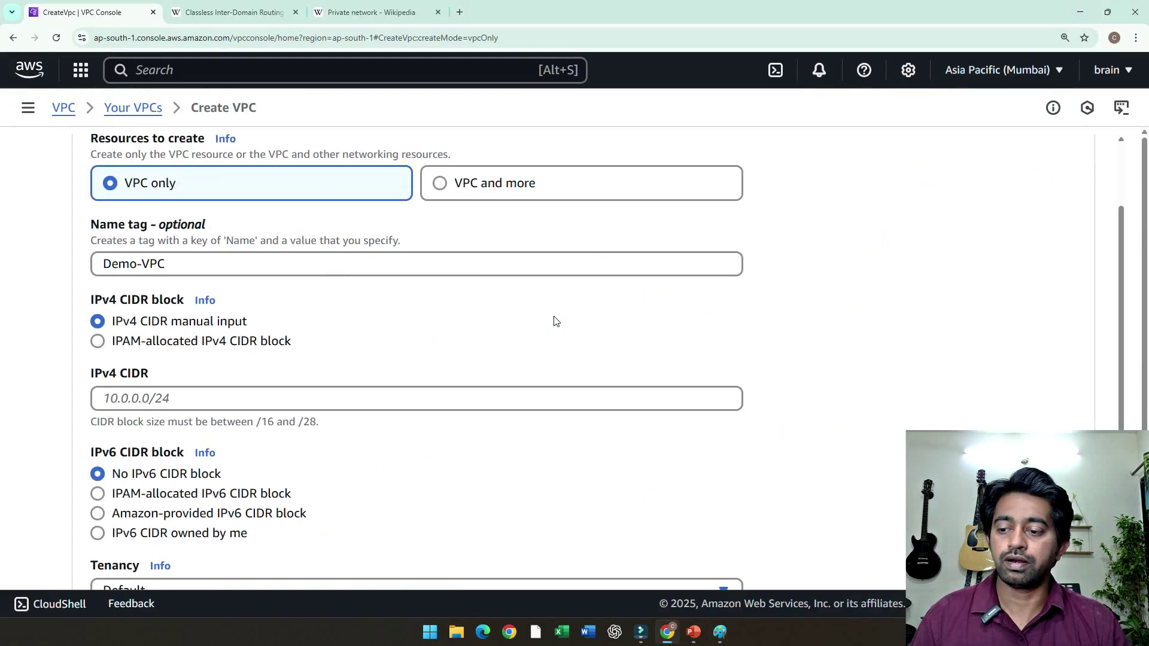
{"action": "scroll", "coordinate": [210, 249], "scroll_direction": "down", "scroll_amount": 2}
{"action": "scroll", "coordinate": [180, 290], "scroll_direction": "up", "scroll_amount": 1}
{"action": "left_click_drag", "start_coordinate": [92, 315], "coordinate": [162, 313]}
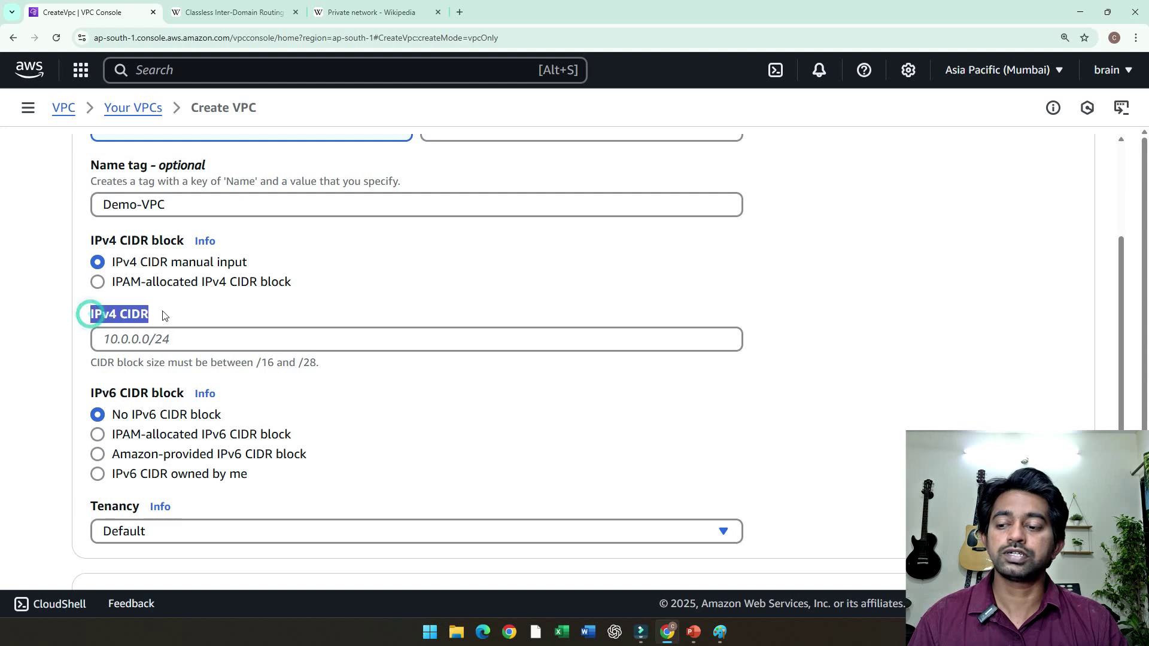
{"action": "left_click", "coordinate": [196, 307]}
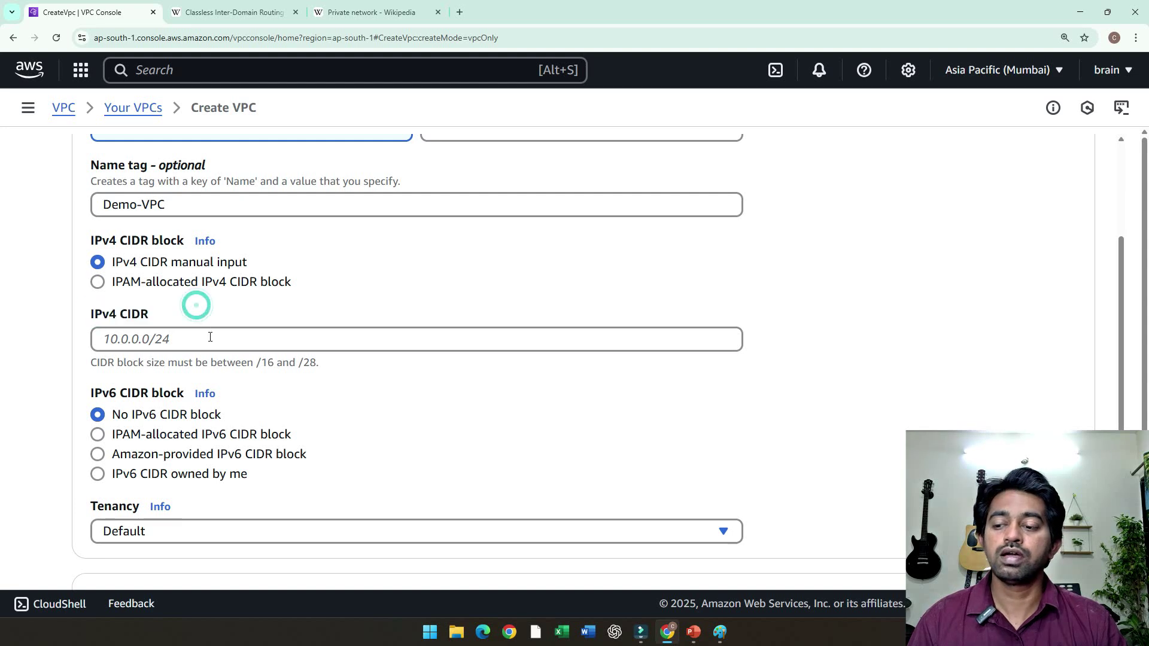
Return to the Private network article and examine the address range and largest CIDR block of the 16-bit block.
{"action": "left_click", "coordinate": [371, 12]}
{"action": "left_click", "coordinate": [389, 249]}
{"action": "left_click_drag", "start_coordinate": [404, 259], "coordinate": [467, 341]}
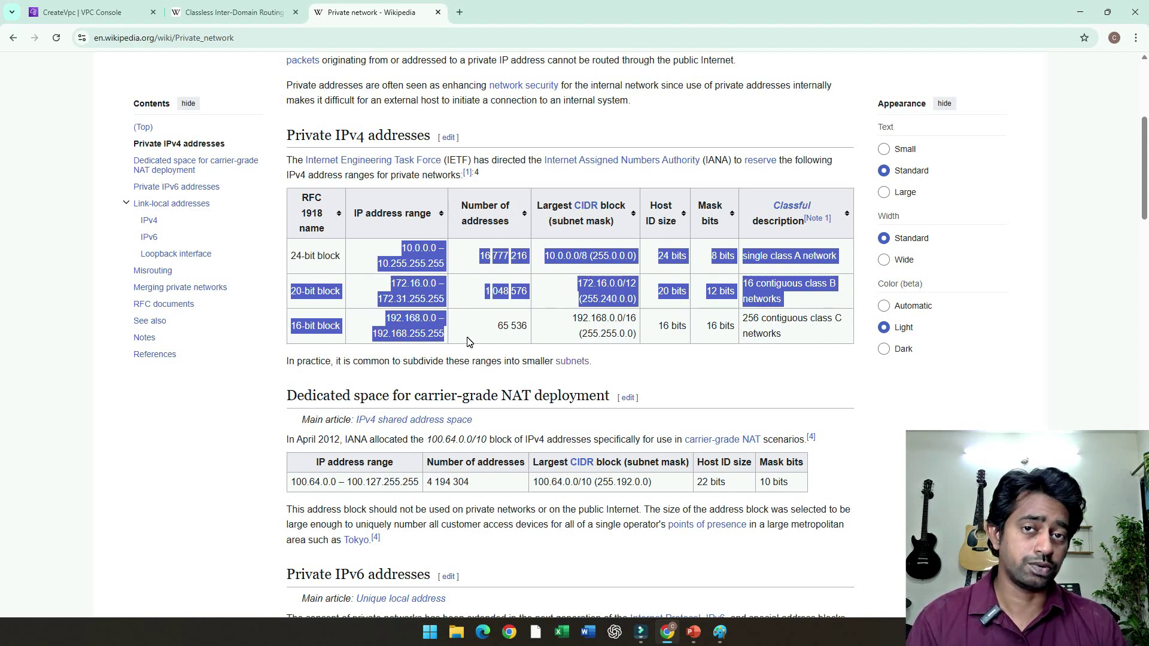
{"action": "left_click", "coordinate": [413, 336]}
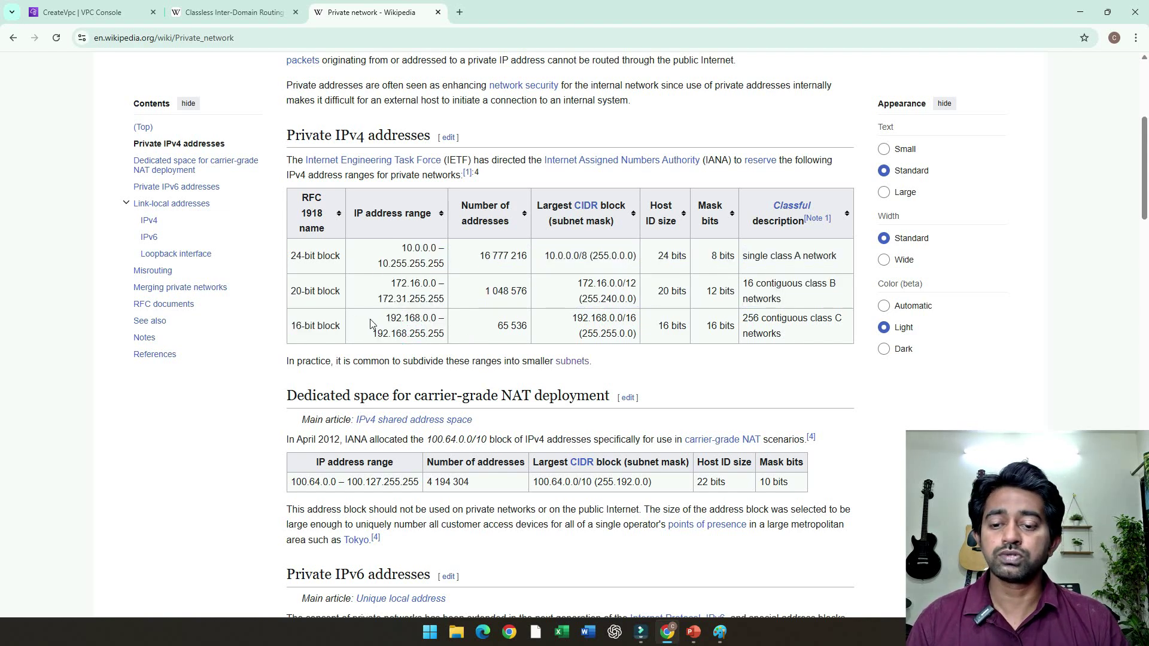
{"action": "left_click", "coordinate": [386, 315]}
{"action": "left_click_drag", "start_coordinate": [386, 315], "coordinate": [437, 320]}
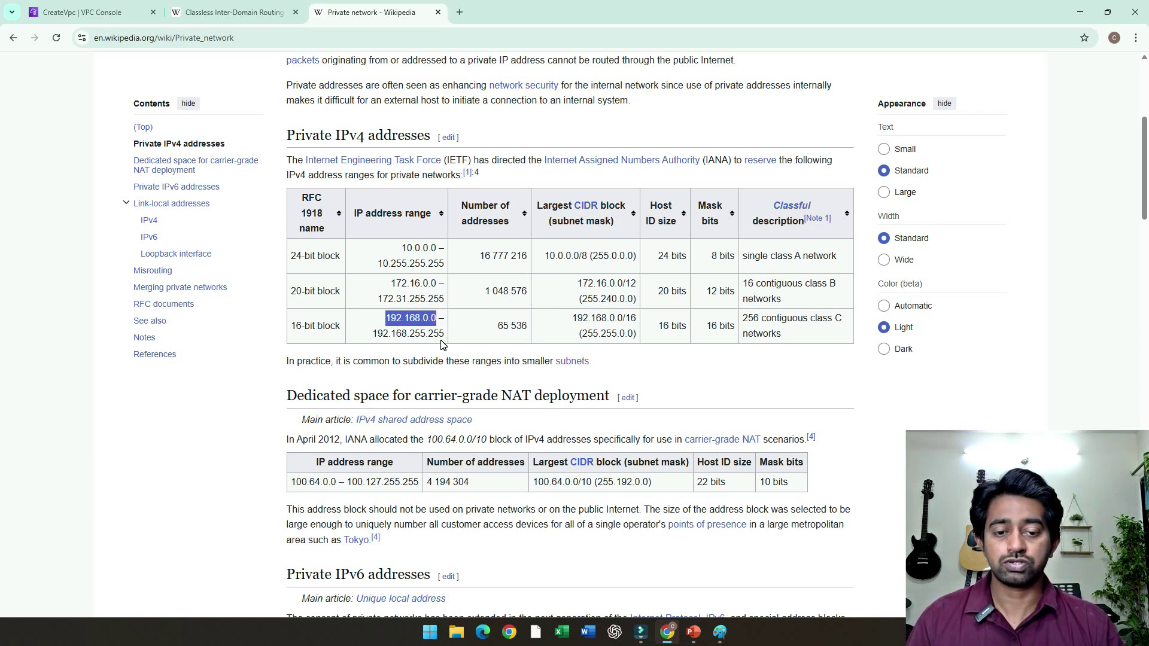
{"action": "left_click_drag", "start_coordinate": [573, 317], "coordinate": [635, 331]}
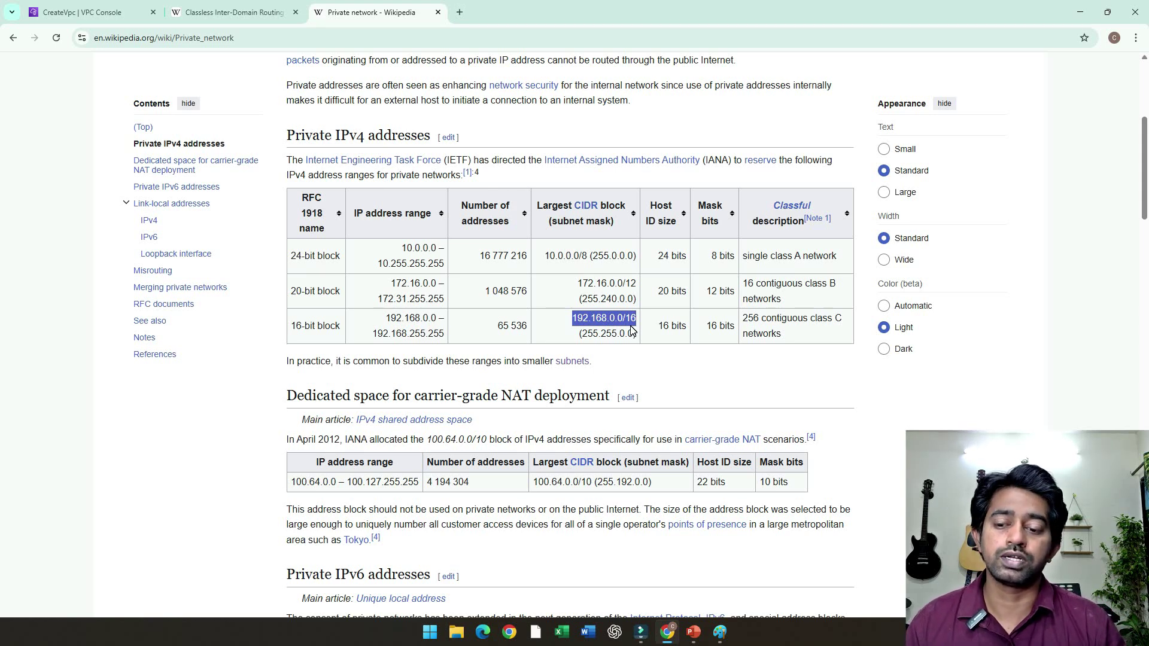
Search Wikipedia for "subnet" and open the Subnet article to read its introduction.
{"action": "scroll", "coordinate": [361, 174], "scroll_direction": "up", "scroll_amount": 5}
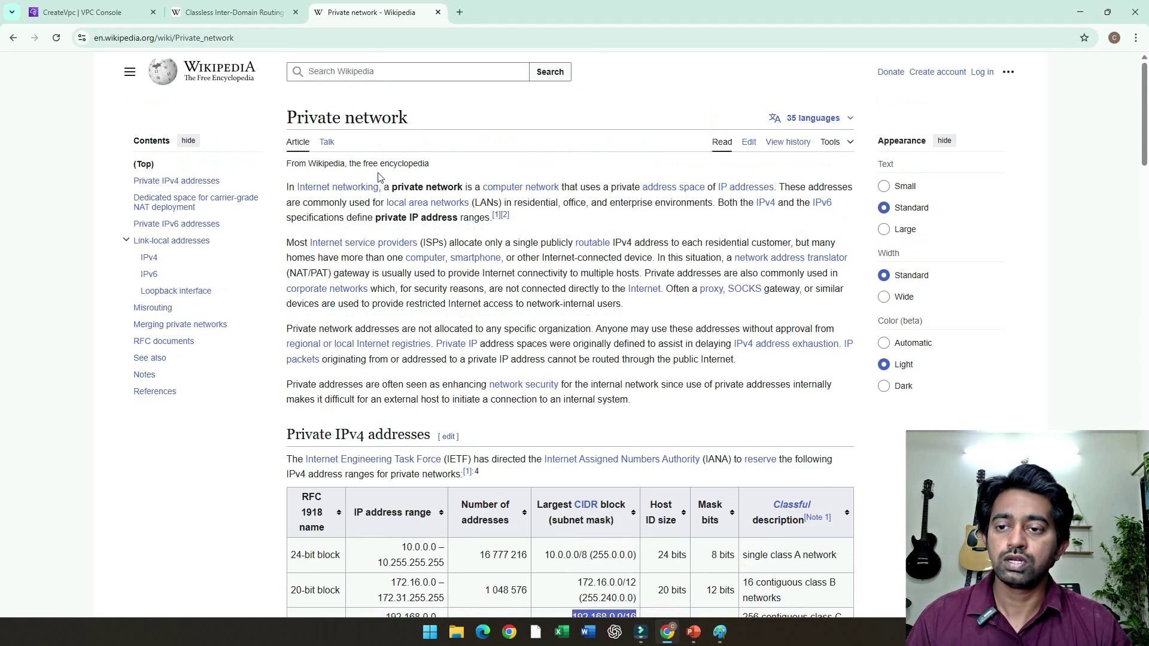
{"action": "left_click", "coordinate": [397, 79]}
{"action": "type", "text": "subnet"}
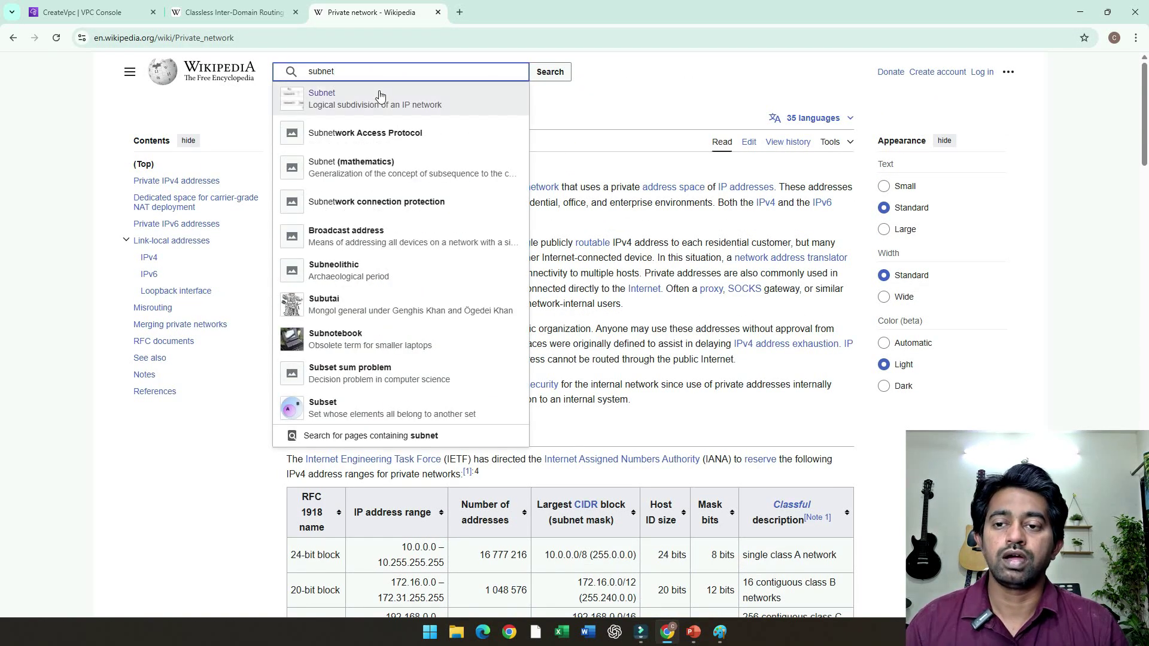
{"action": "left_click", "coordinate": [381, 96]}
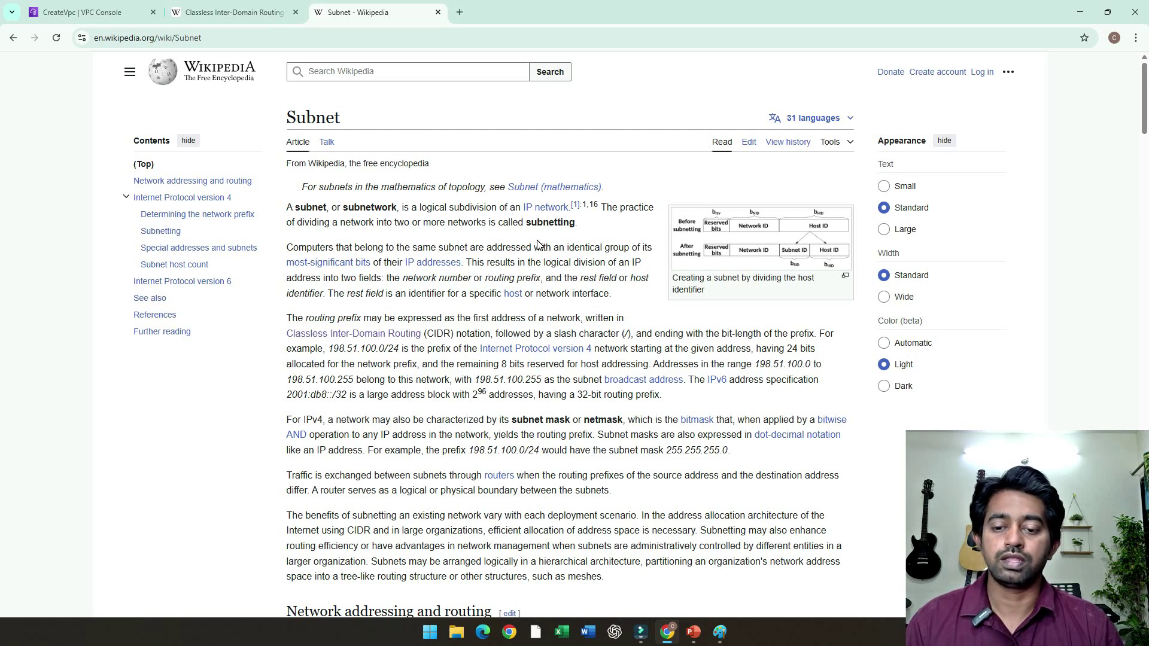
{"action": "scroll", "coordinate": [537, 244], "scroll_direction": "down", "scroll_amount": 1}
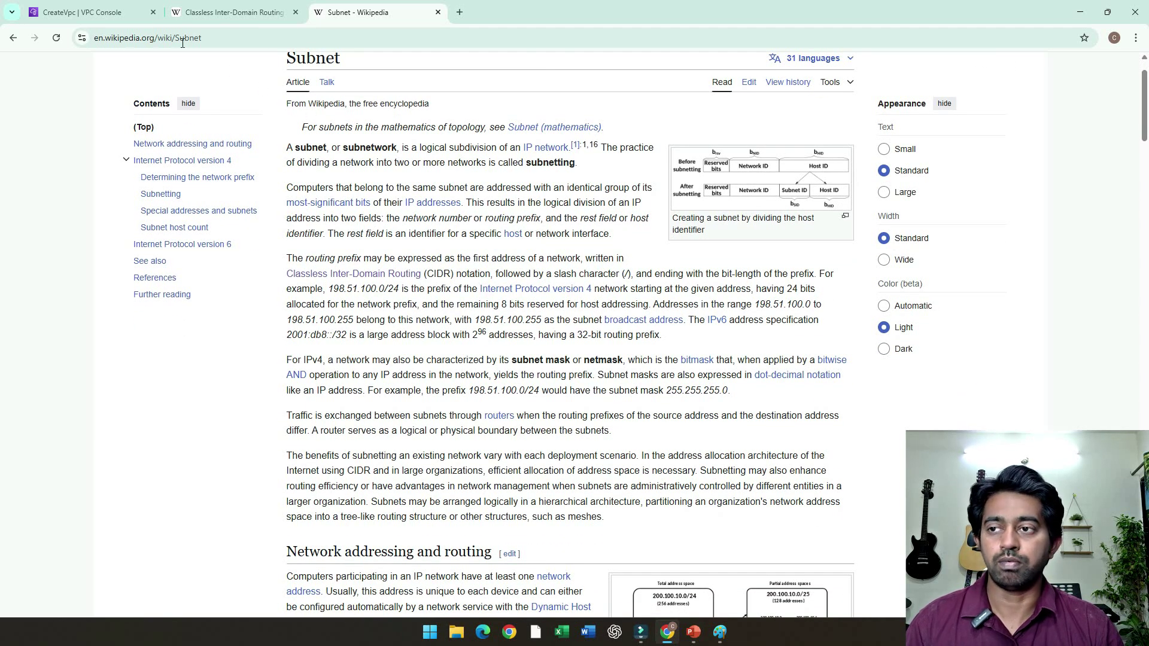
Return to the Create VPC form and set the IPv4 CIDR to 192.168.0.0/16.
{"action": "left_click", "coordinate": [82, 12]}
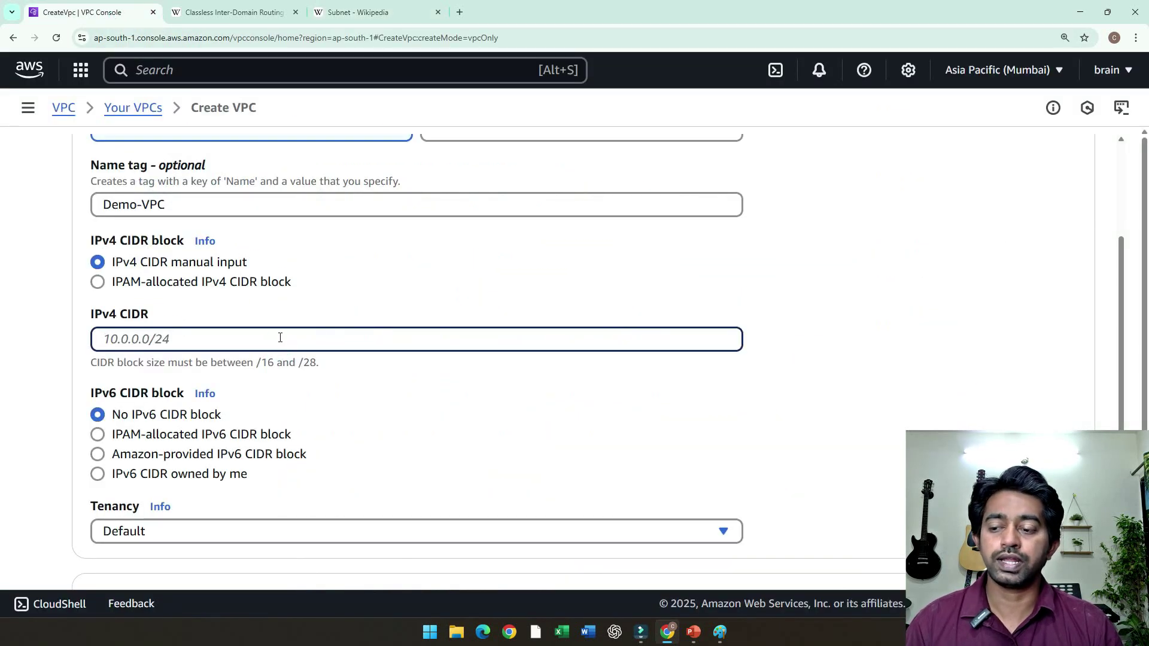
{"action": "type", "text": "192."}
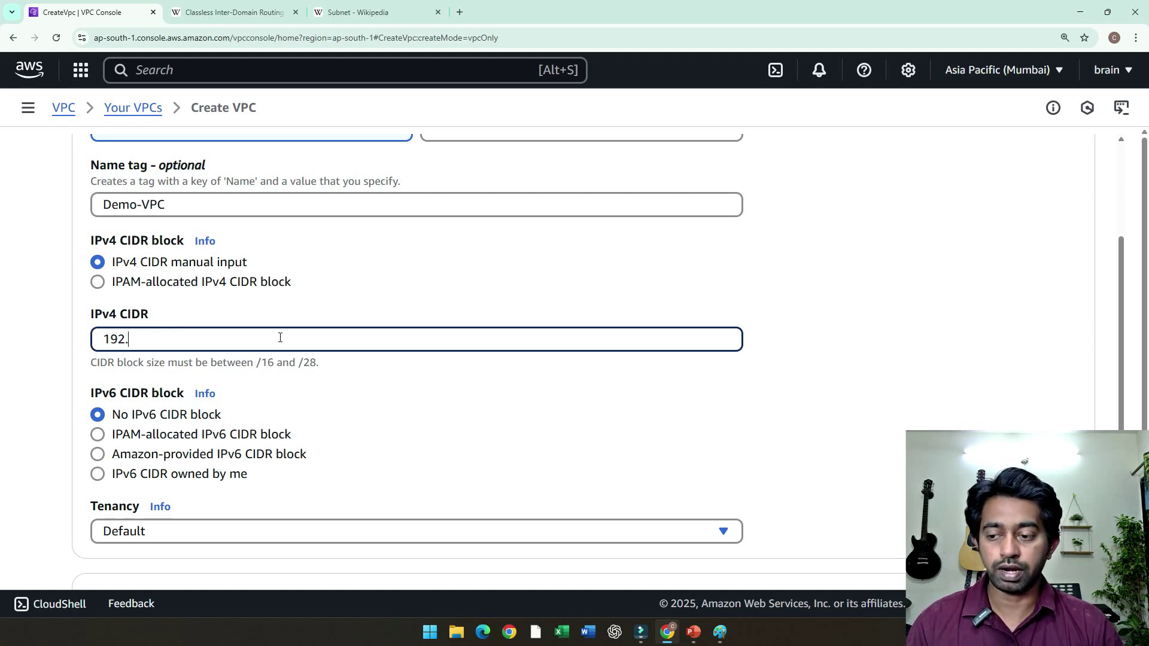
{"action": "type", "text": "168.0.0"}
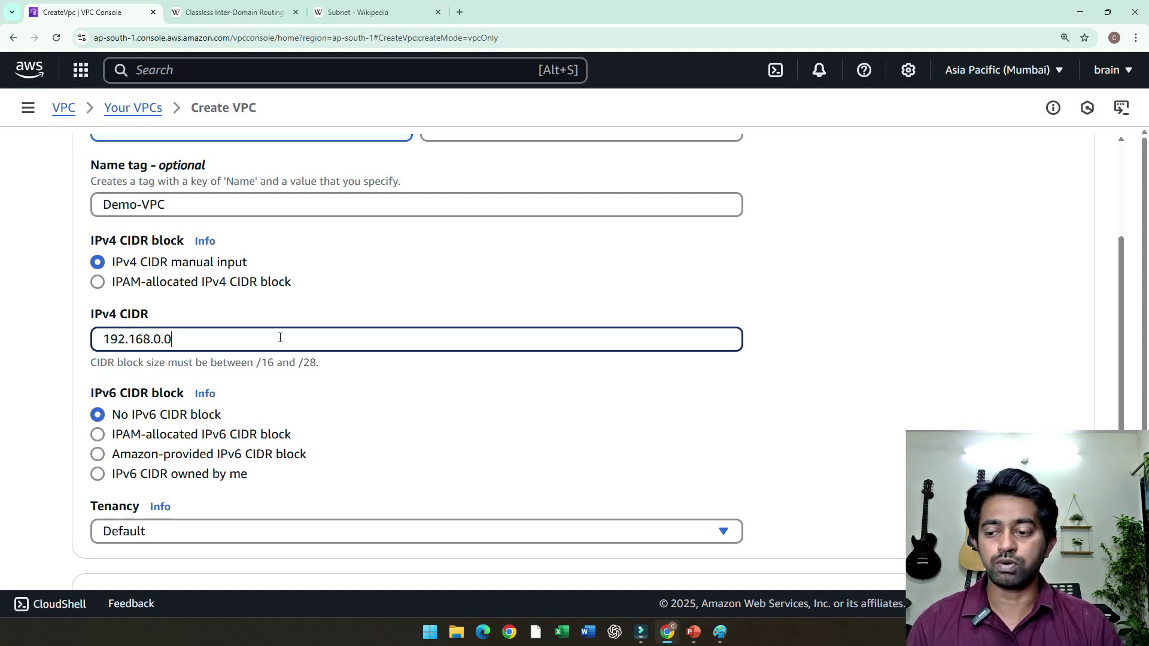
{"action": "type", "text": "/"}
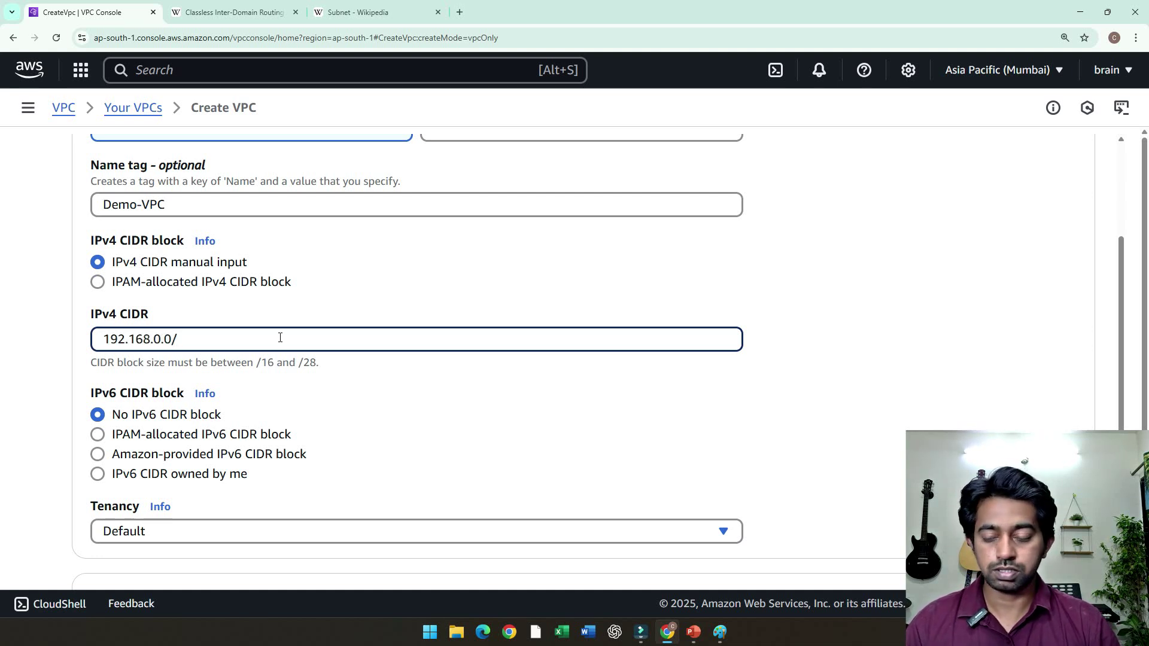
{"action": "type", "text": "16"}
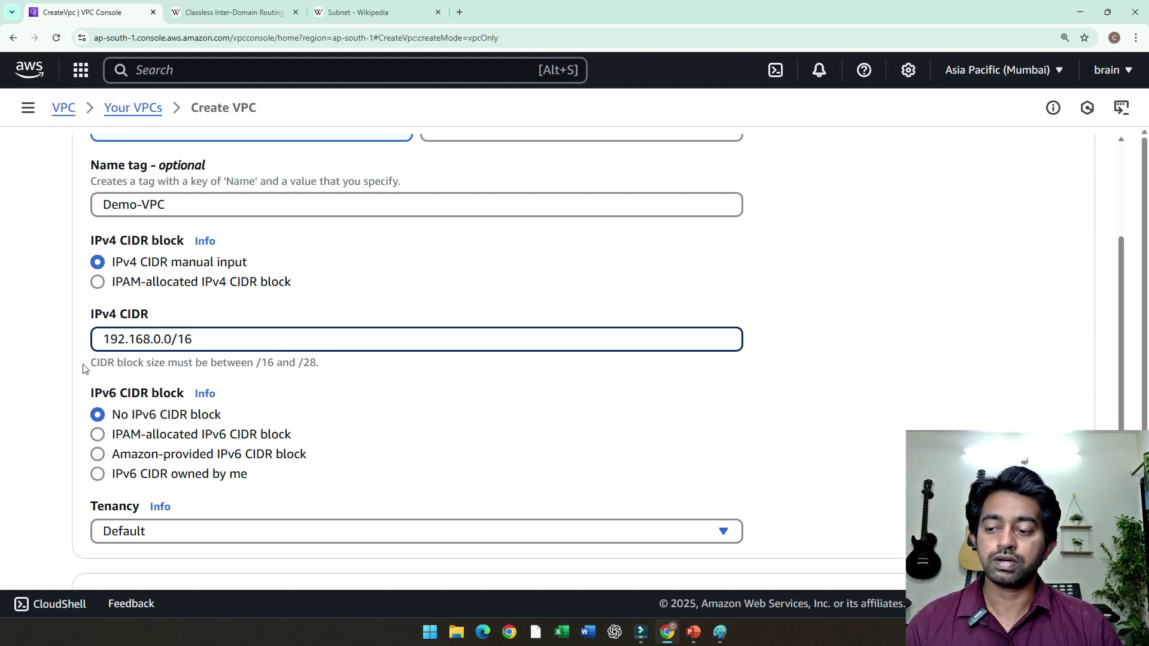
Check the entered IPv4 CIDR against the allowed block size and review the remaining Create VPC settings.
{"action": "left_click_drag", "start_coordinate": [84, 368], "coordinate": [317, 366]}
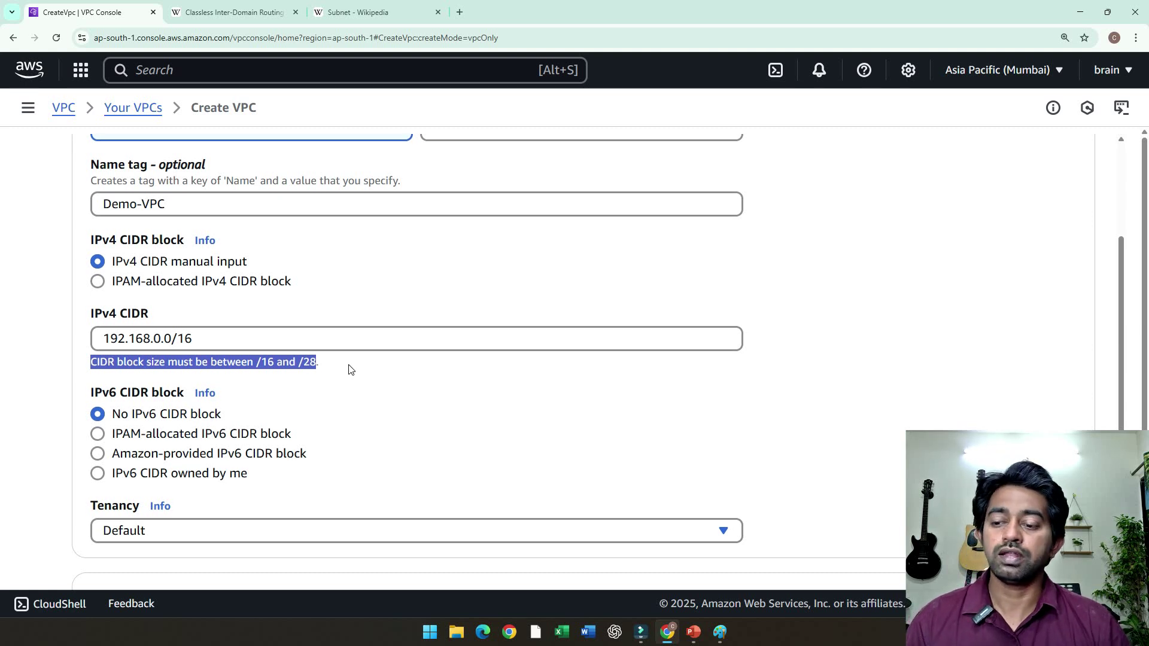
{"action": "scroll", "coordinate": [351, 369], "scroll_direction": "down", "scroll_amount": 1}
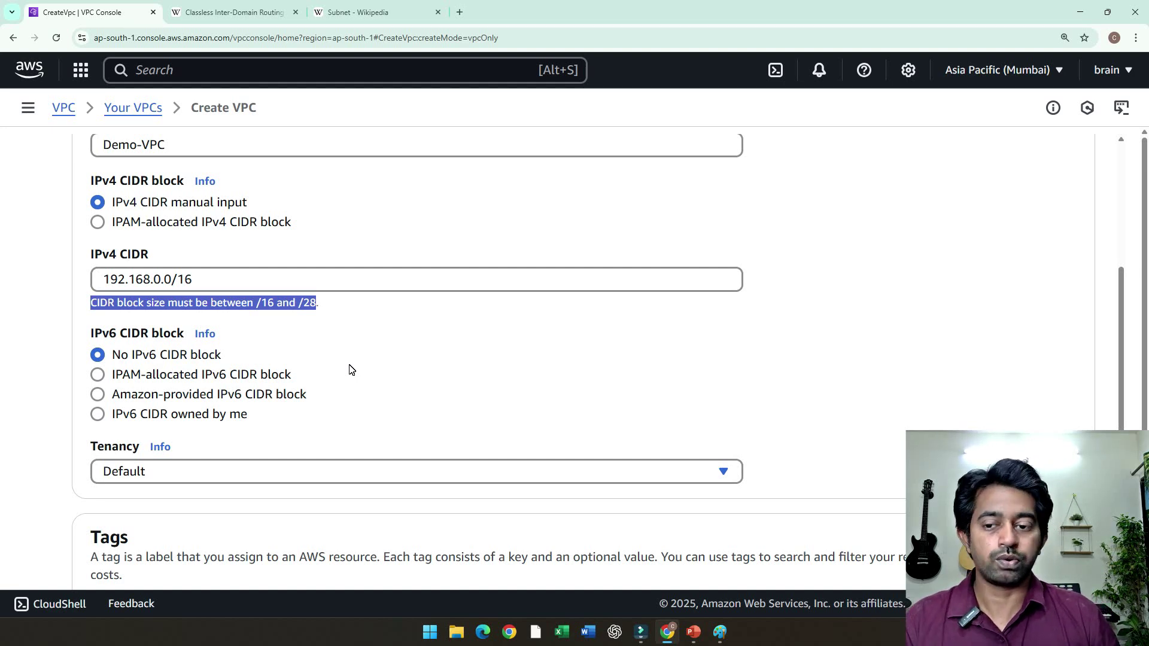
{"action": "left_click", "coordinate": [349, 365]}
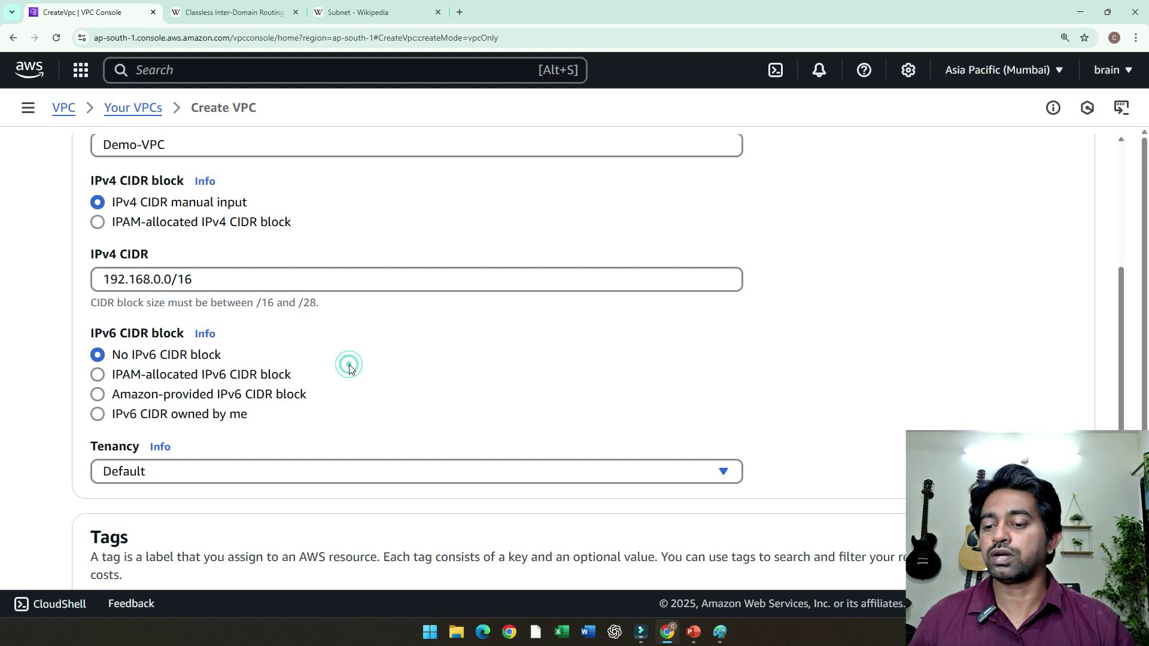
{"action": "scroll", "coordinate": [347, 353], "scroll_direction": "down", "scroll_amount": 1}
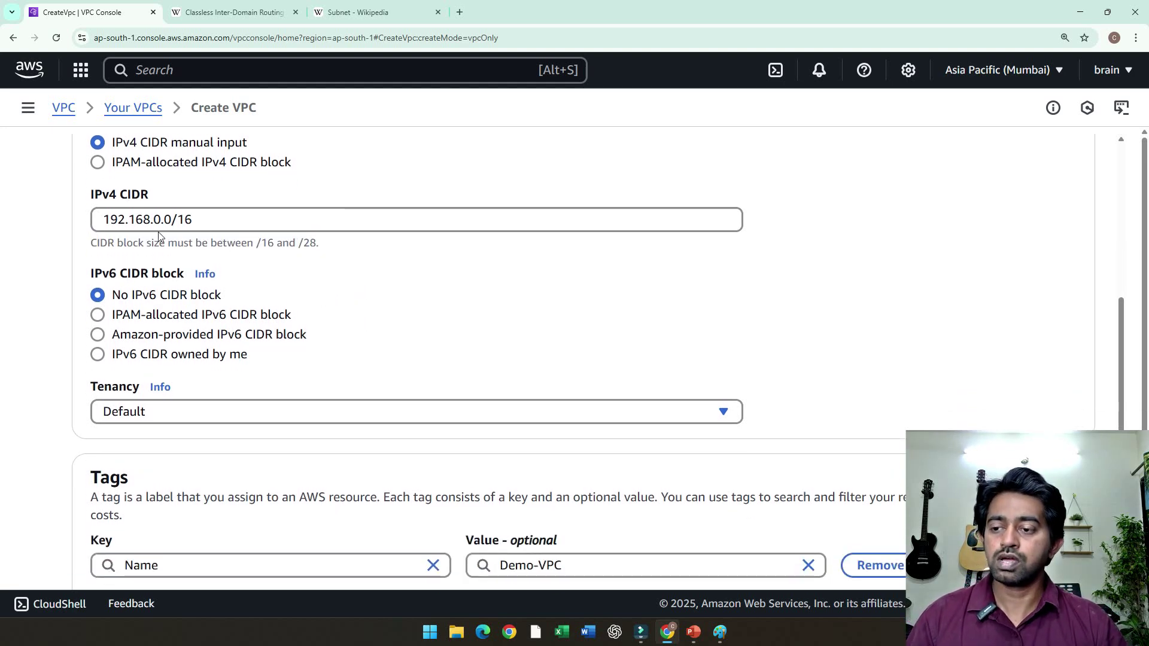
{"action": "left_click_drag", "start_coordinate": [103, 221], "coordinate": [67, 232]}
{"action": "left_click", "coordinate": [220, 222]}
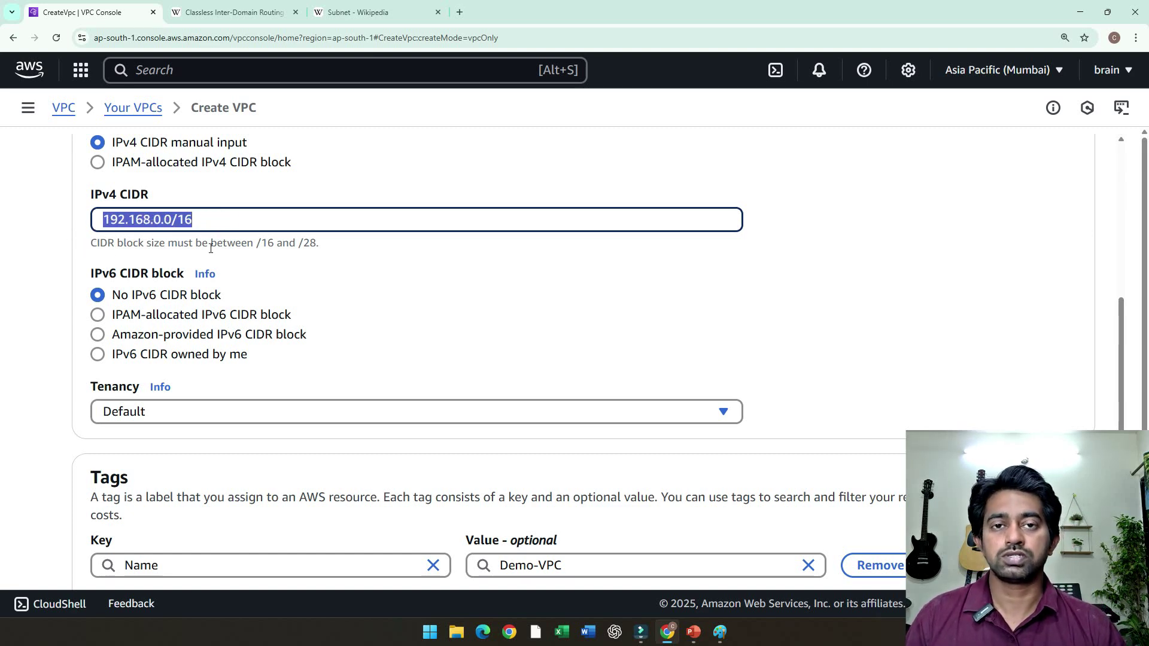
{"action": "left_click", "coordinate": [223, 219]}
{"action": "scroll", "coordinate": [224, 219], "scroll_direction": "down", "scroll_amount": 2}
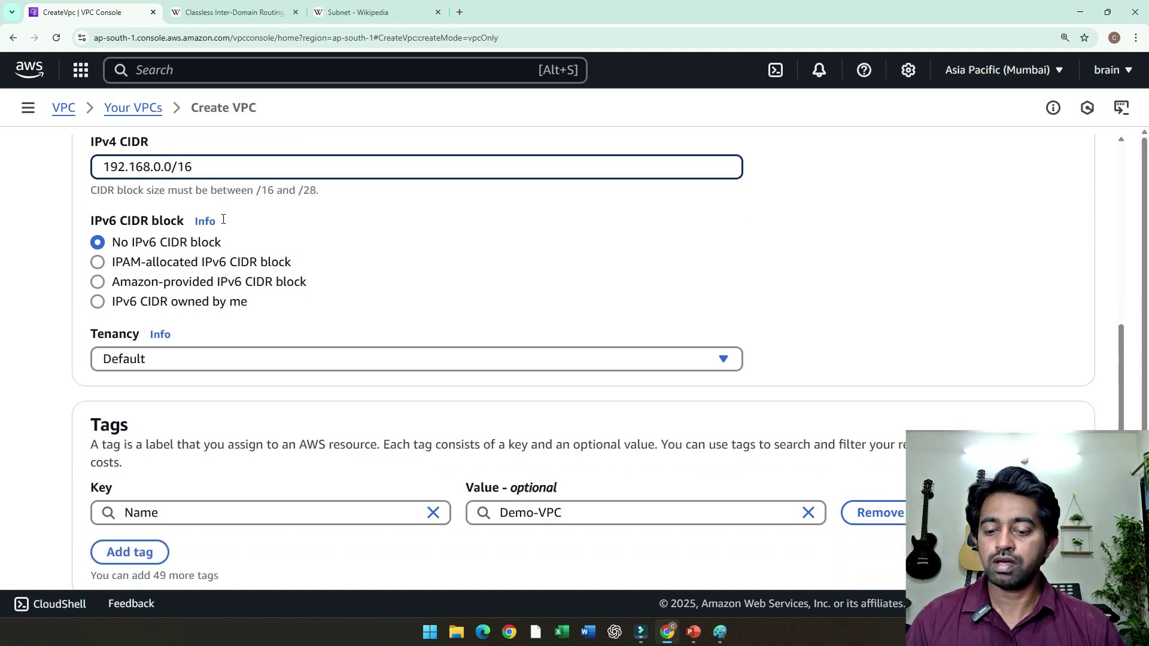
{"action": "scroll", "coordinate": [251, 333], "scroll_direction": "up", "scroll_amount": 5}
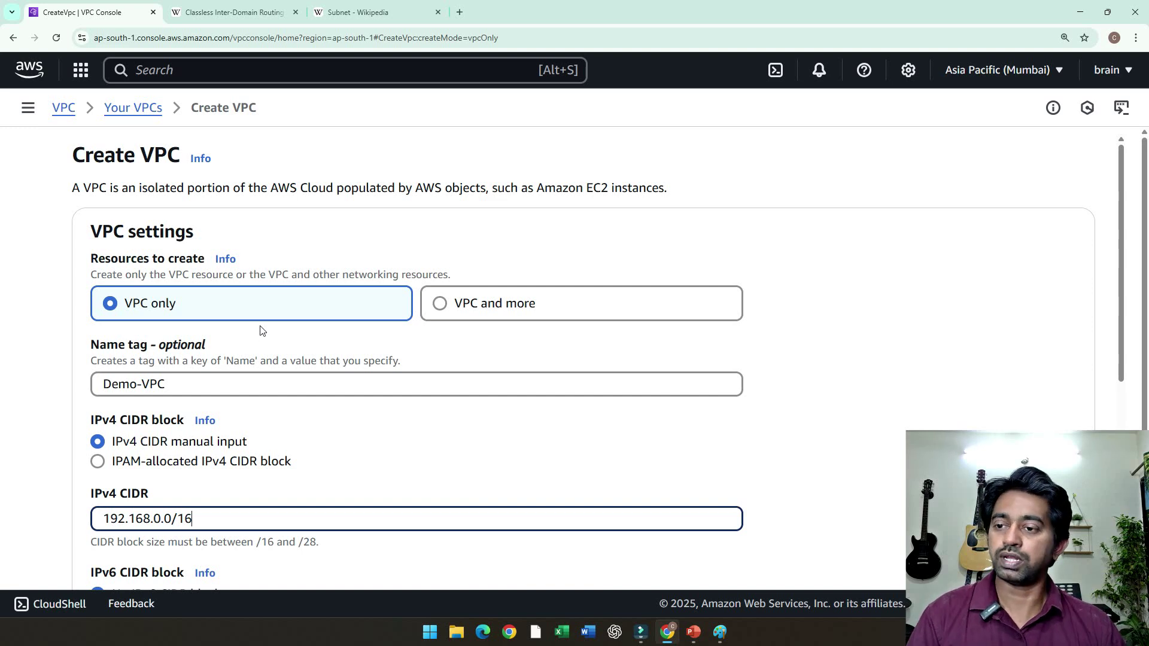
{"action": "scroll", "coordinate": [153, 323], "scroll_direction": "down", "scroll_amount": 1}
{"action": "scroll", "coordinate": [152, 323], "scroll_direction": "down", "scroll_amount": 3}
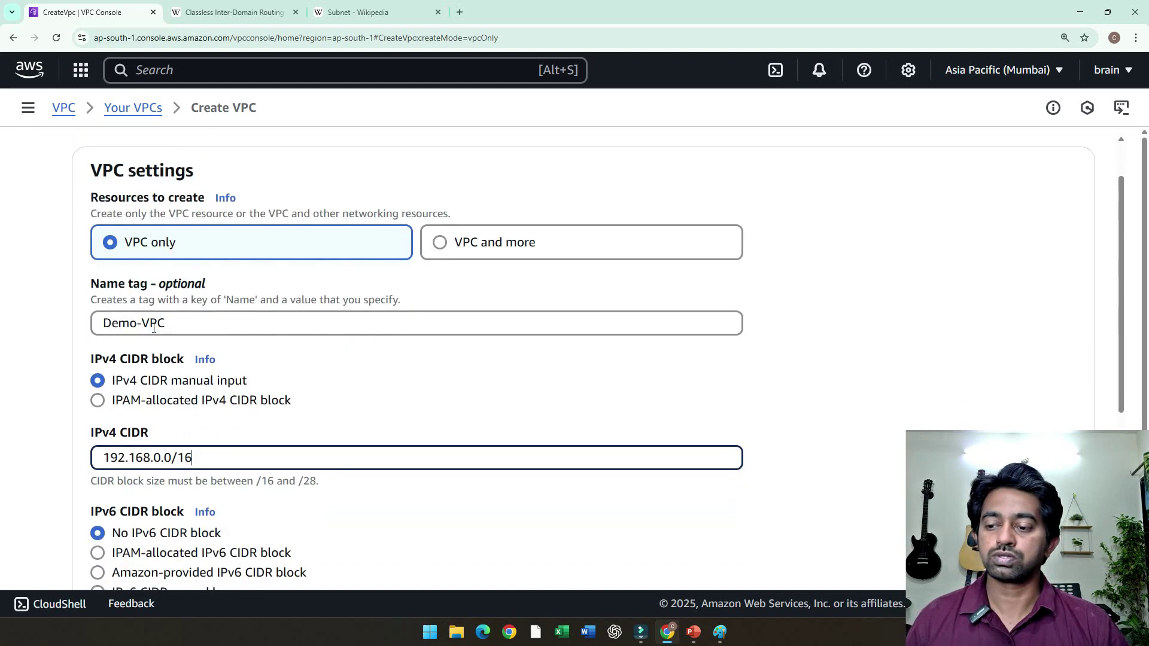
Review the name tag, IPv4 CIDR, IPv6, tenancy and tag settings in the Create VPC form.
{"action": "triple_click", "coordinate": [179, 204]}
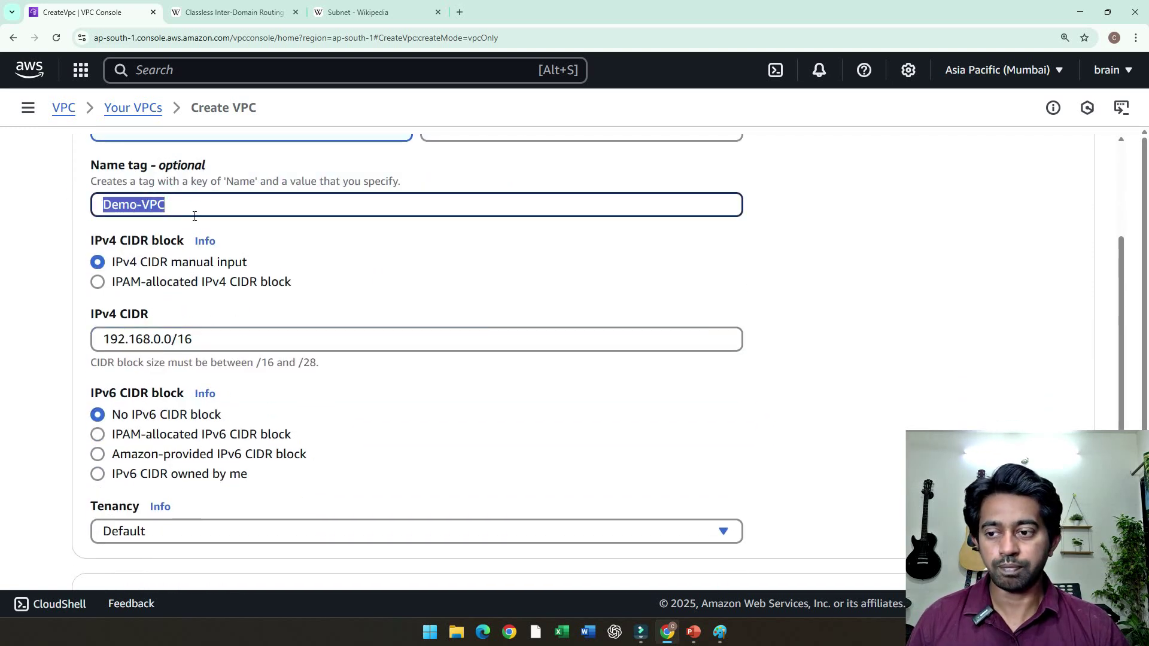
{"action": "left_click", "coordinate": [192, 206]}
{"action": "scroll", "coordinate": [209, 251], "scroll_direction": "down", "scroll_amount": 2}
{"action": "double_click", "coordinate": [220, 222]}
{"action": "triple_click", "coordinate": [161, 222]}
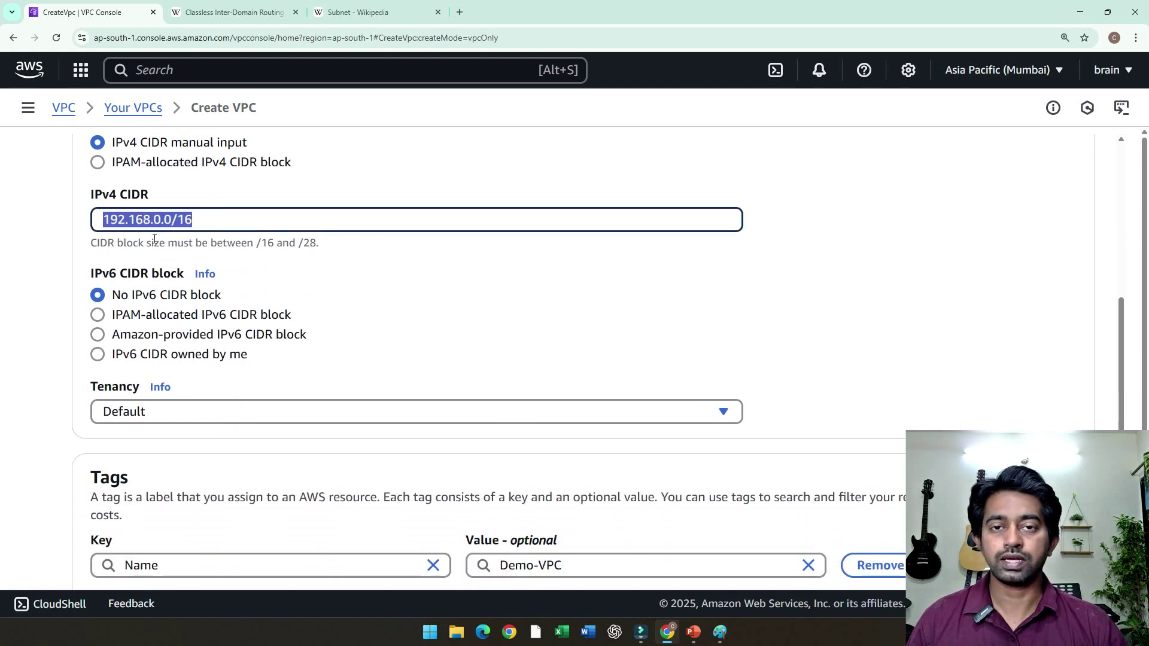
{"action": "left_click", "coordinate": [219, 236]}
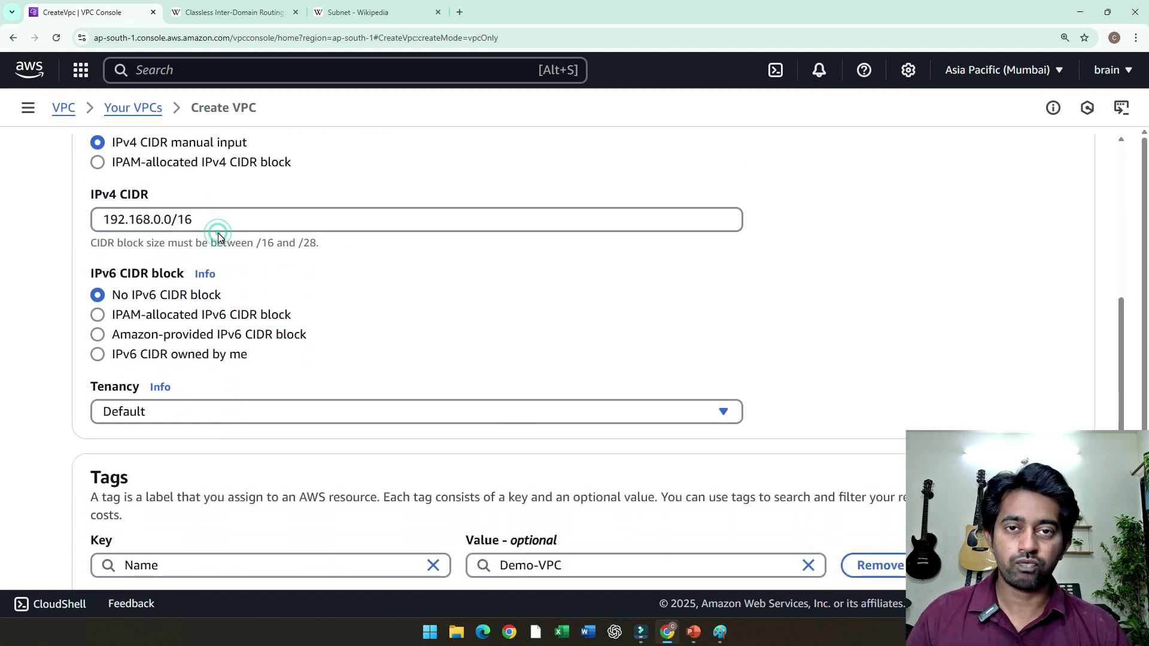
{"action": "scroll", "coordinate": [265, 268], "scroll_direction": "down", "scroll_amount": 2}
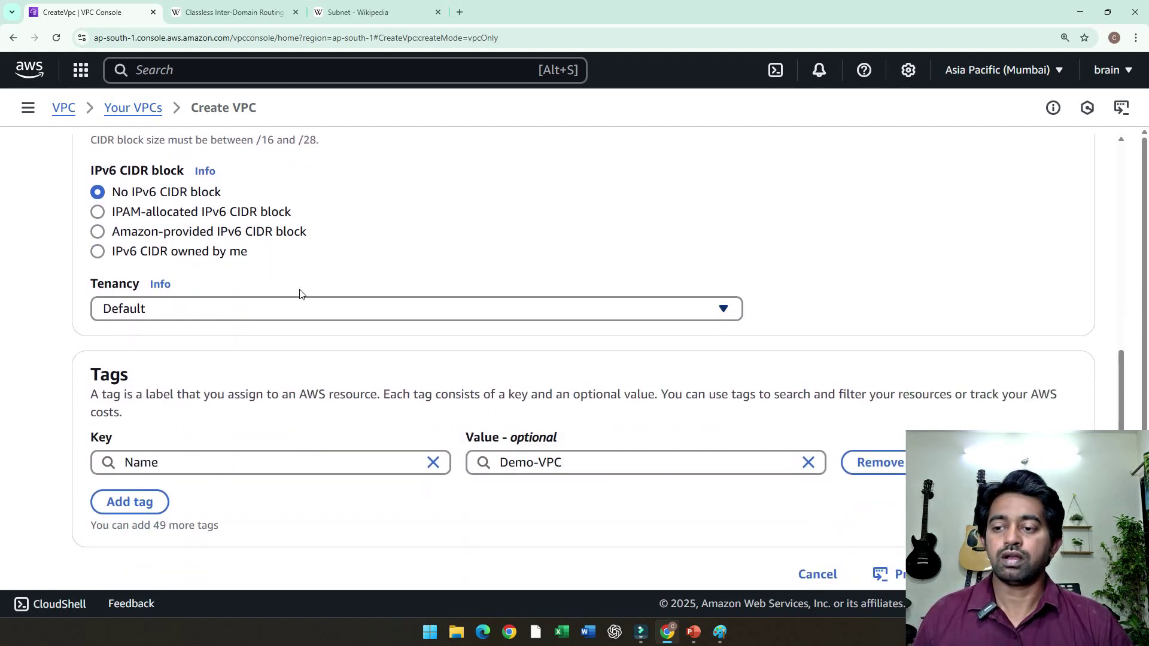
{"action": "scroll", "coordinate": [301, 294], "scroll_direction": "up", "scroll_amount": 1}
{"action": "scroll", "coordinate": [300, 293], "scroll_direction": "up", "scroll_amount": 1}
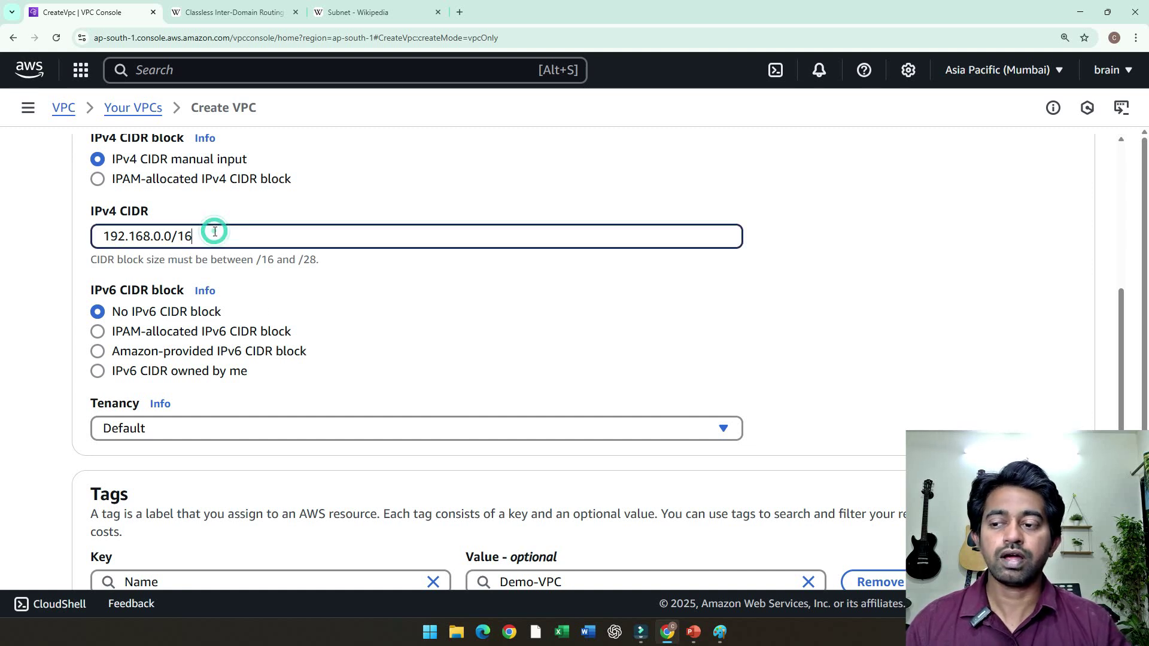
Create the Demo-VPC with IPv4 CIDR 192.168.0.0/16, no IPv6 CIDR block and default tenancy.
{"action": "left_click_drag", "start_coordinate": [215, 235], "coordinate": [71, 235]}
{"action": "left_click", "coordinate": [286, 220]}
{"action": "scroll", "coordinate": [293, 236], "scroll_direction": "down", "scroll_amount": 3}
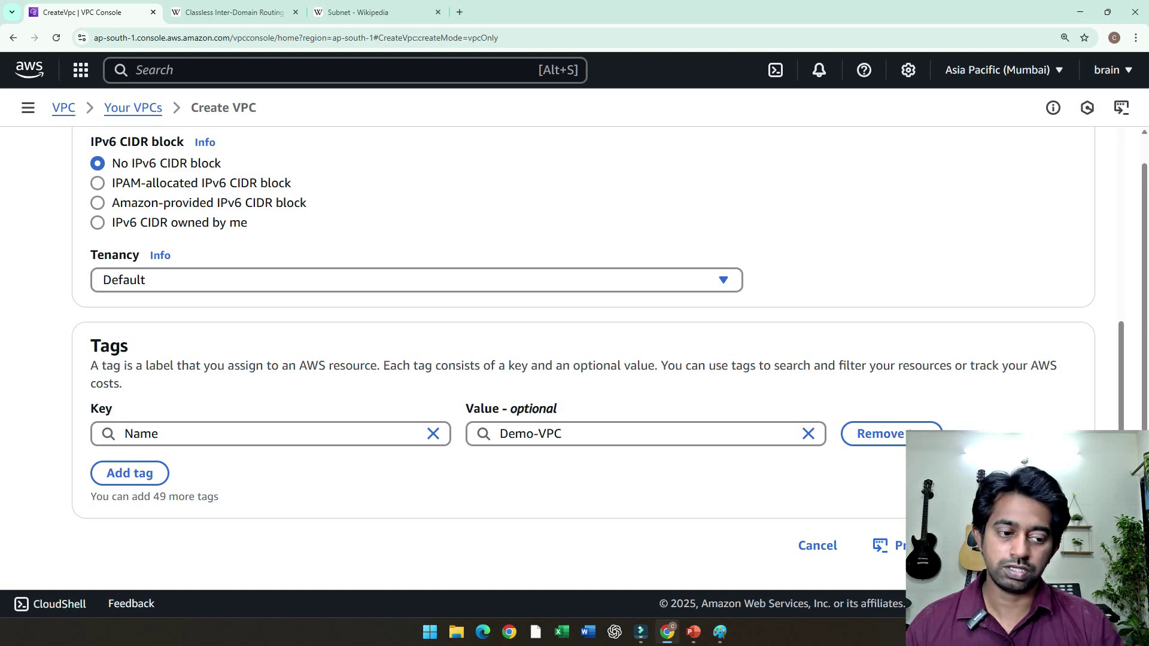
{"action": "left_click", "coordinate": [1047, 546]}
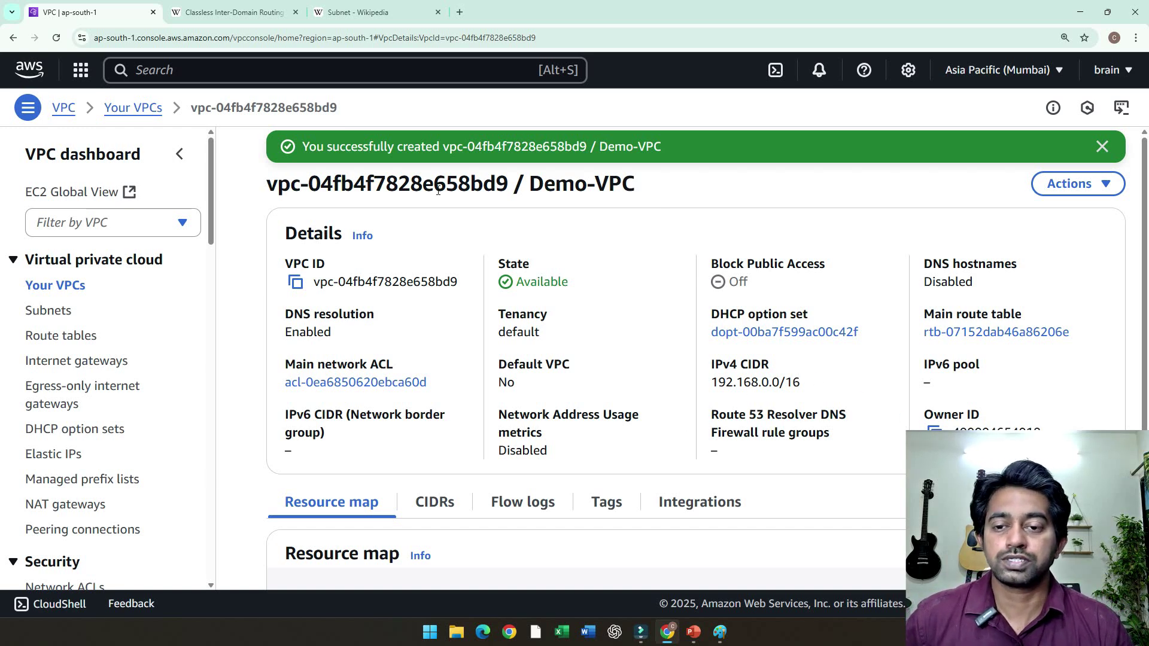
Check the creation notice for Demo-VPC and dismiss it.
{"action": "left_click_drag", "start_coordinate": [422, 147], "coordinate": [610, 145]}
{"action": "left_click", "coordinate": [629, 287]}
{"action": "scroll", "coordinate": [638, 353], "scroll_direction": "down", "scroll_amount": 4}
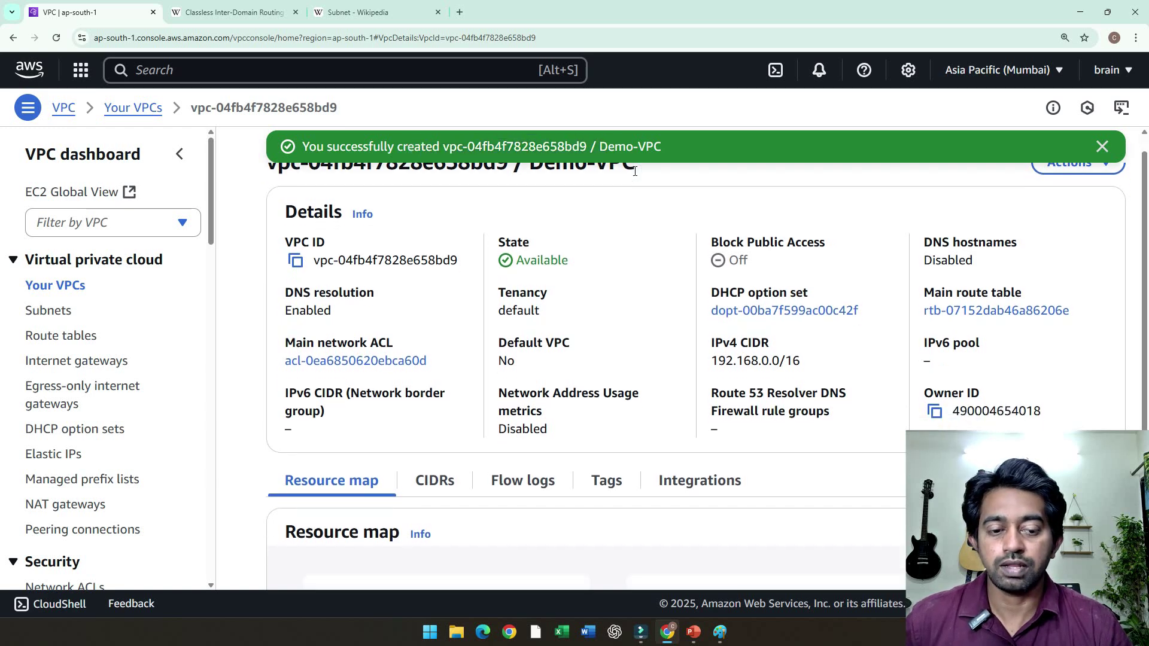
{"action": "scroll", "coordinate": [740, 300], "scroll_direction": "up", "scroll_amount": 4}
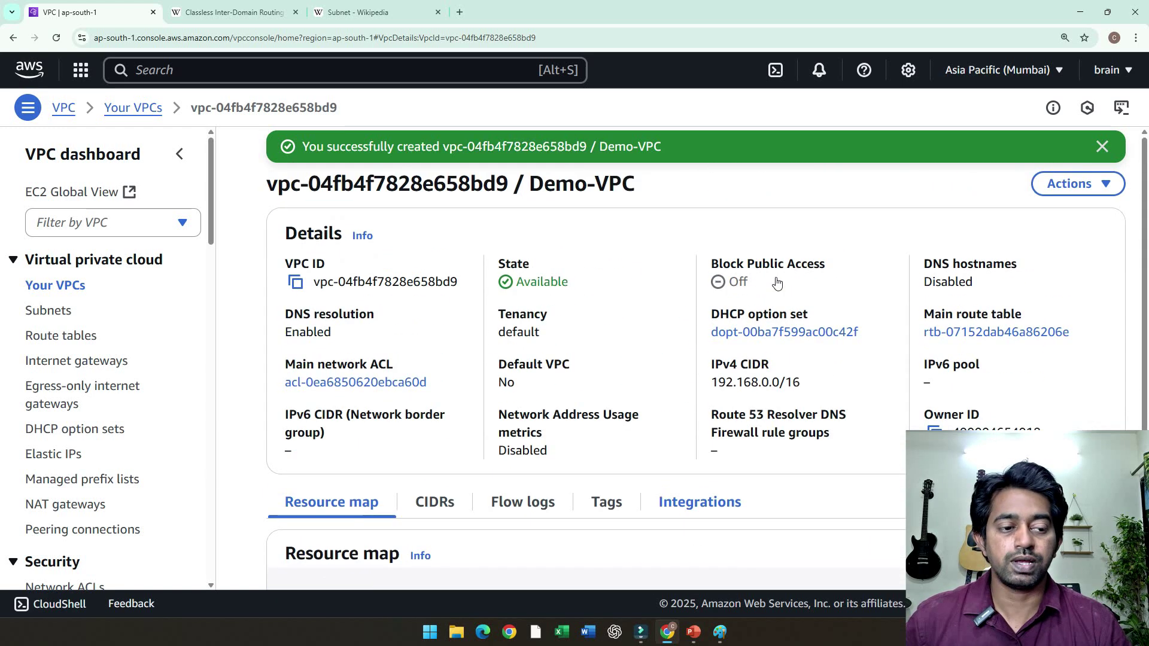
{"action": "left_click", "coordinate": [1102, 146]}
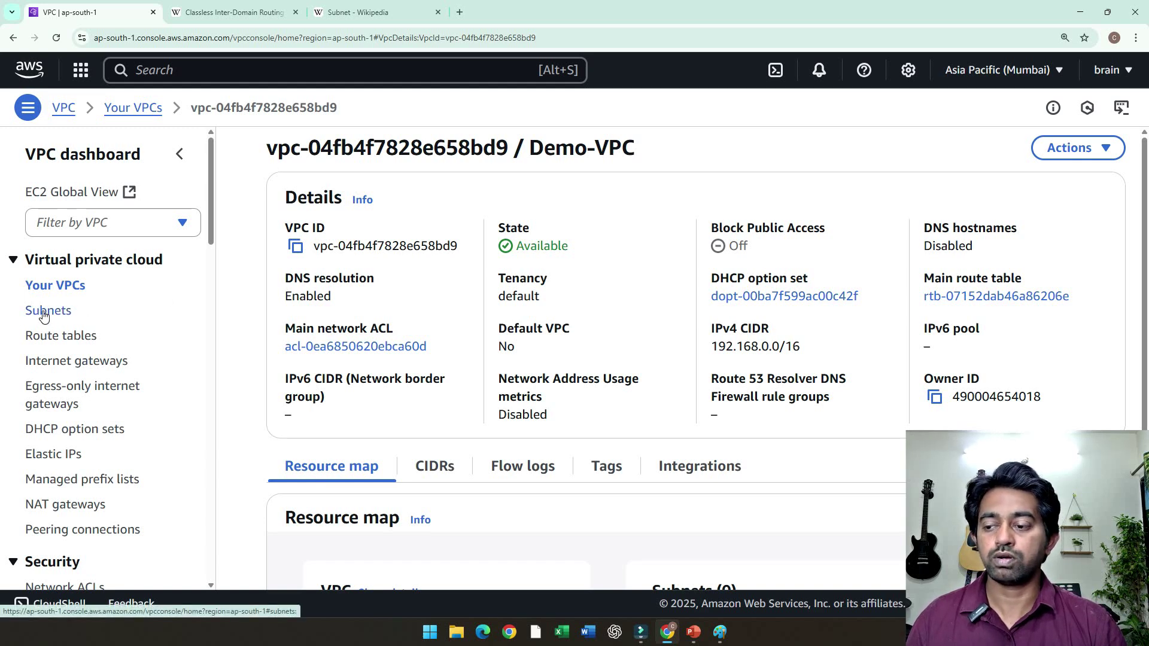
Examine the ID, name and IPv4 CIDR on the Demo-VPC details page.
{"action": "left_click_drag", "start_coordinate": [276, 147], "coordinate": [509, 147]}
{"action": "left_click", "coordinate": [720, 147]}
{"action": "left_click", "coordinate": [621, 145]}
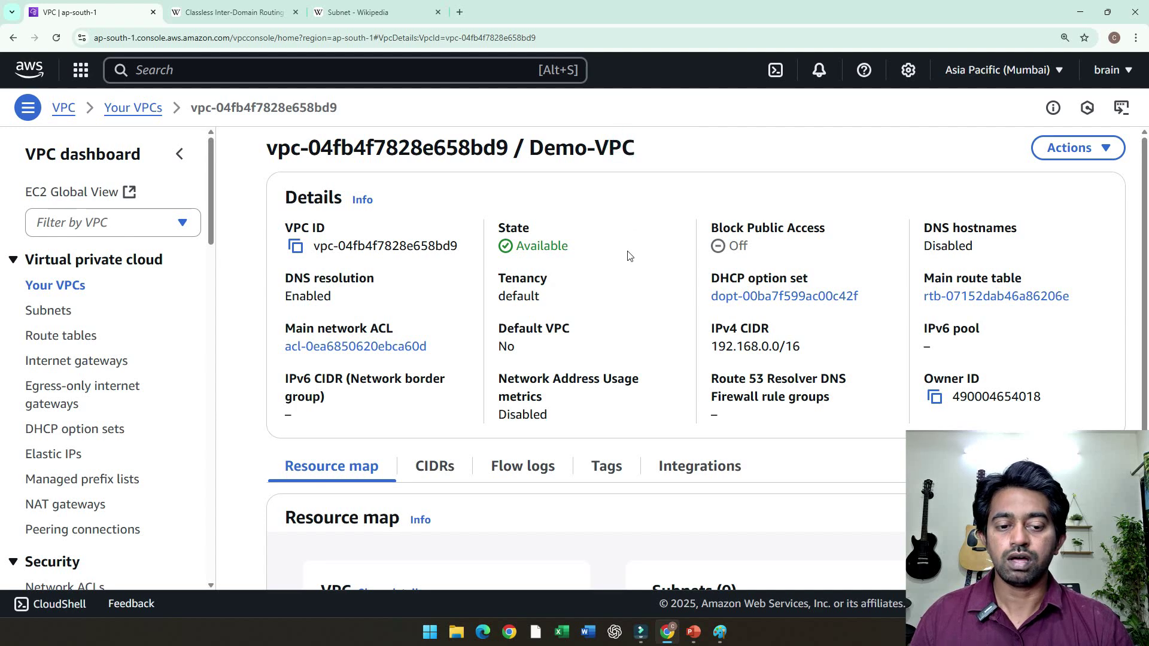
{"action": "scroll", "coordinate": [628, 256], "scroll_direction": "down", "scroll_amount": 2}
{"action": "left_click_drag", "start_coordinate": [707, 227], "coordinate": [811, 239]}
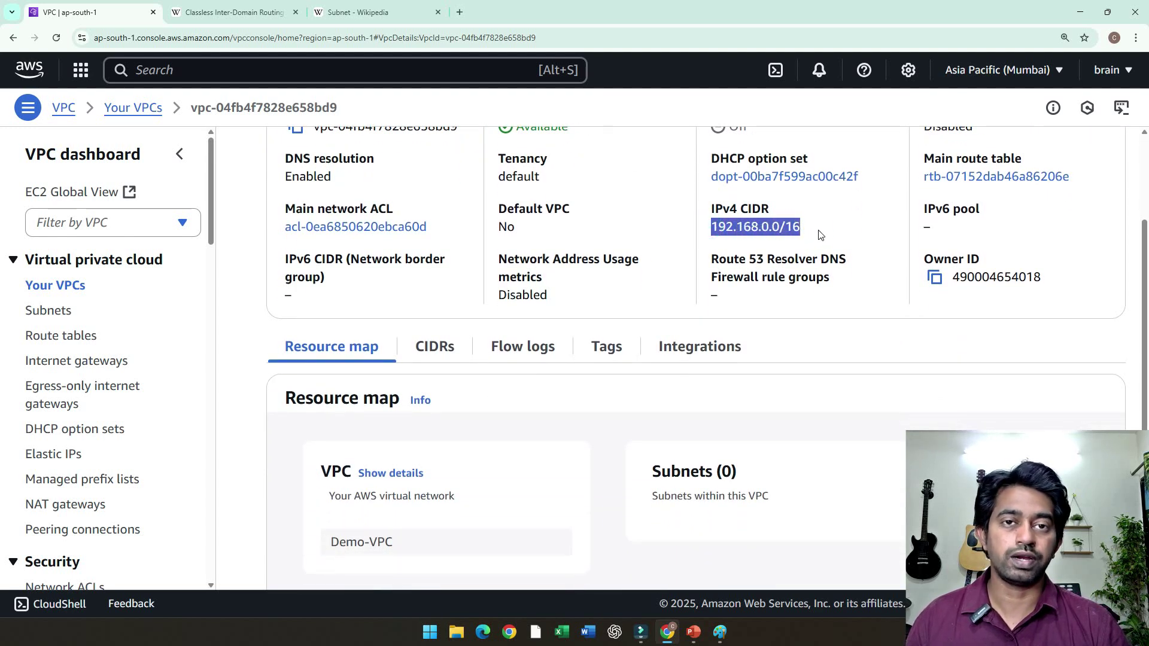
{"action": "double_click", "coordinate": [819, 227]}
{"action": "left_click_drag", "start_coordinate": [818, 228], "coordinate": [722, 230]}
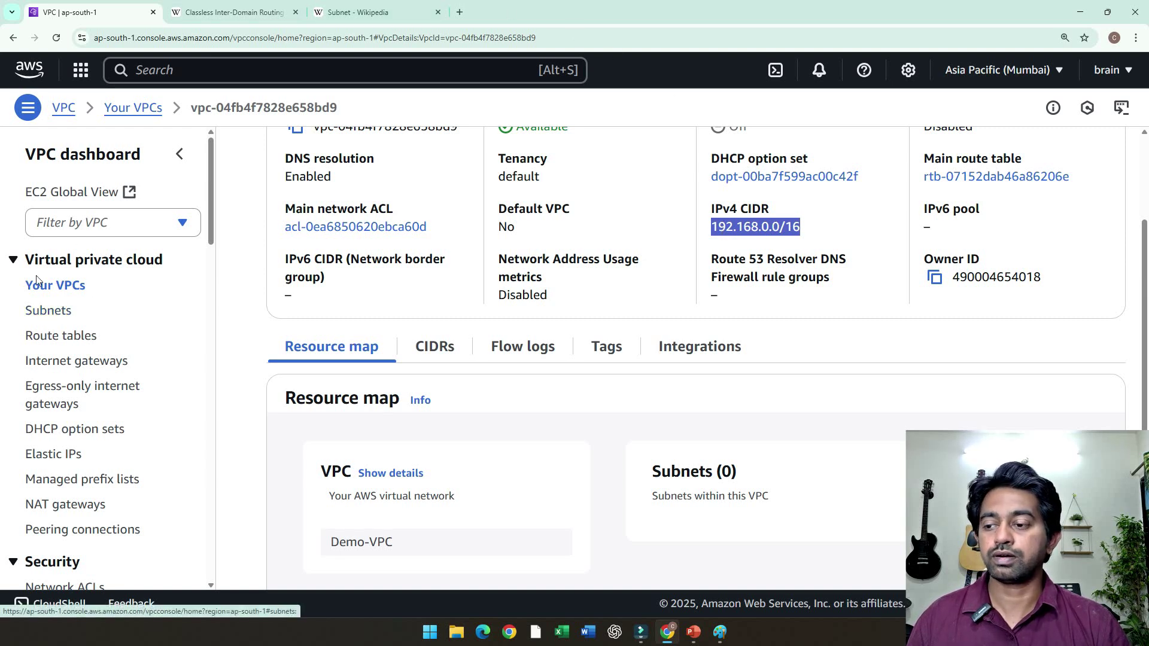
Open the Subnets list and examine the existing subnets' IDs and IPv4 CIDRs.
{"action": "left_click", "coordinate": [45, 312]}
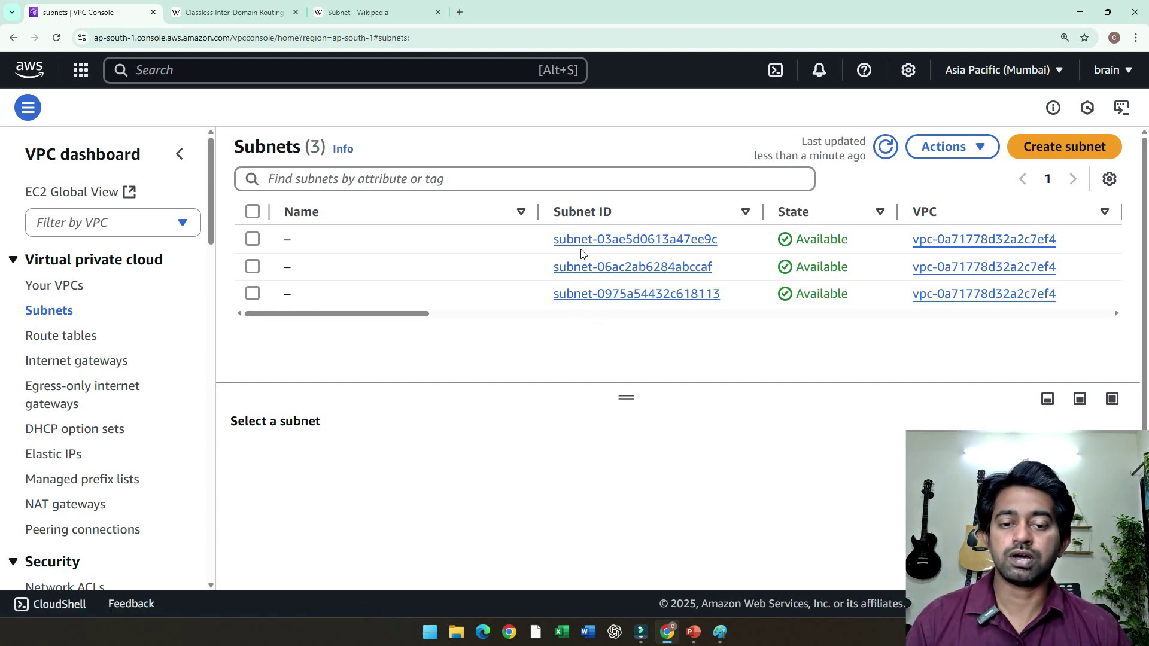
{"action": "left_click_drag", "start_coordinate": [421, 314], "coordinate": [508, 334]}
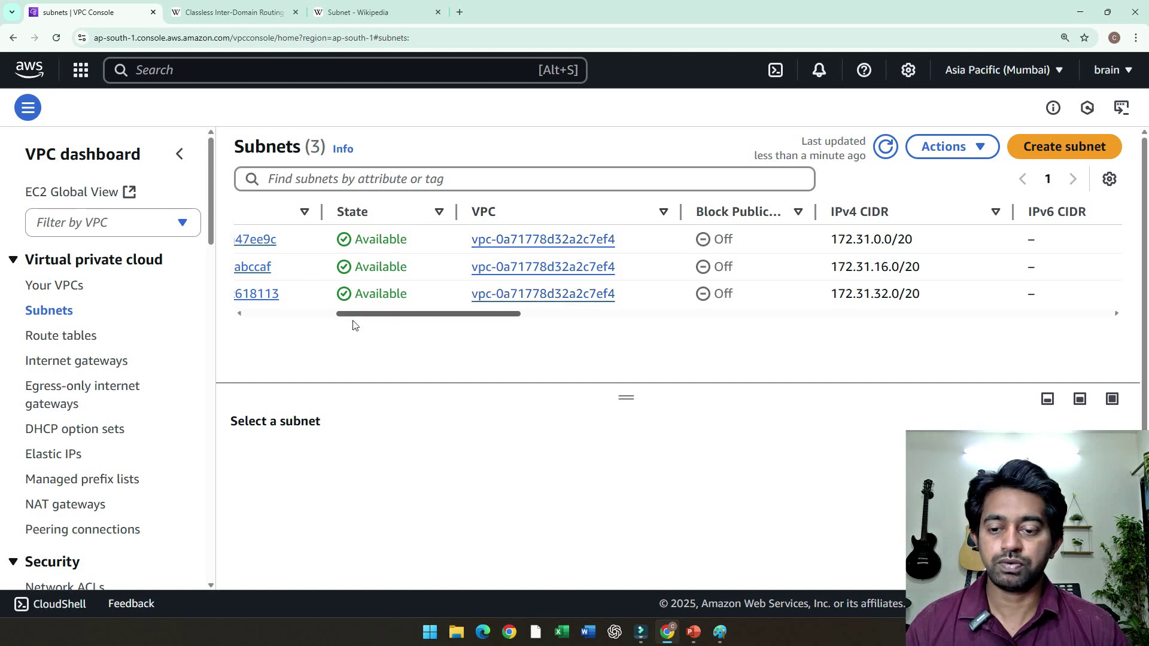
{"action": "left_click_drag", "start_coordinate": [359, 314], "coordinate": [334, 283]}
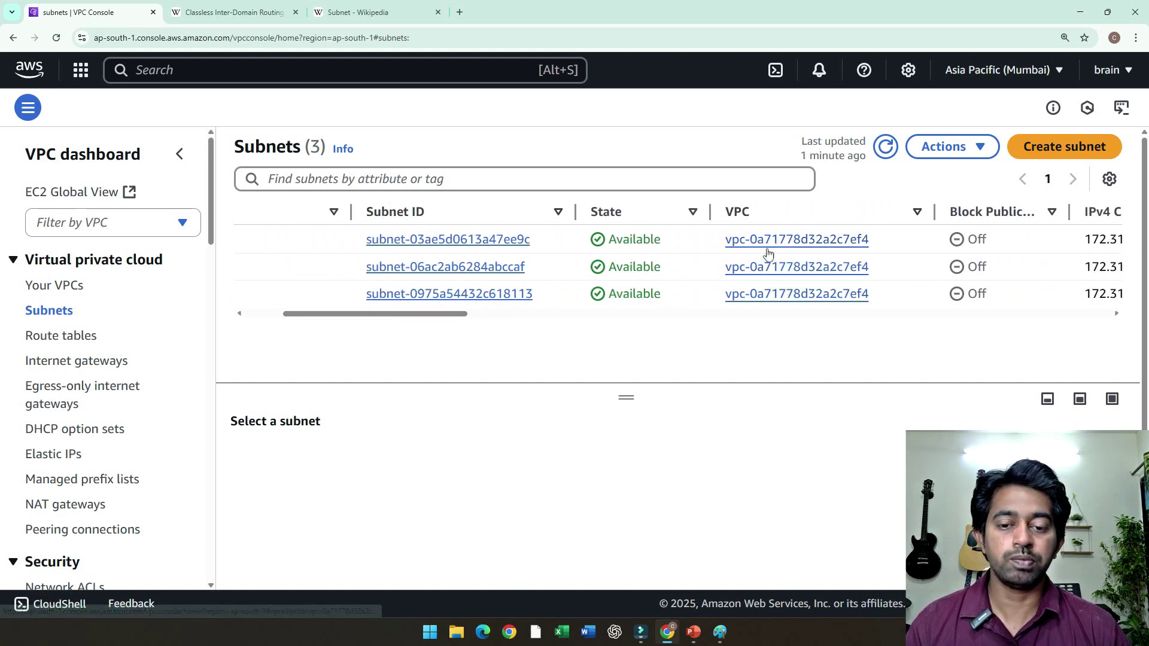
{"action": "left_click", "coordinate": [533, 240]}
{"action": "left_click_drag", "start_coordinate": [534, 242], "coordinate": [504, 296]}
{"action": "left_click", "coordinate": [534, 296]}
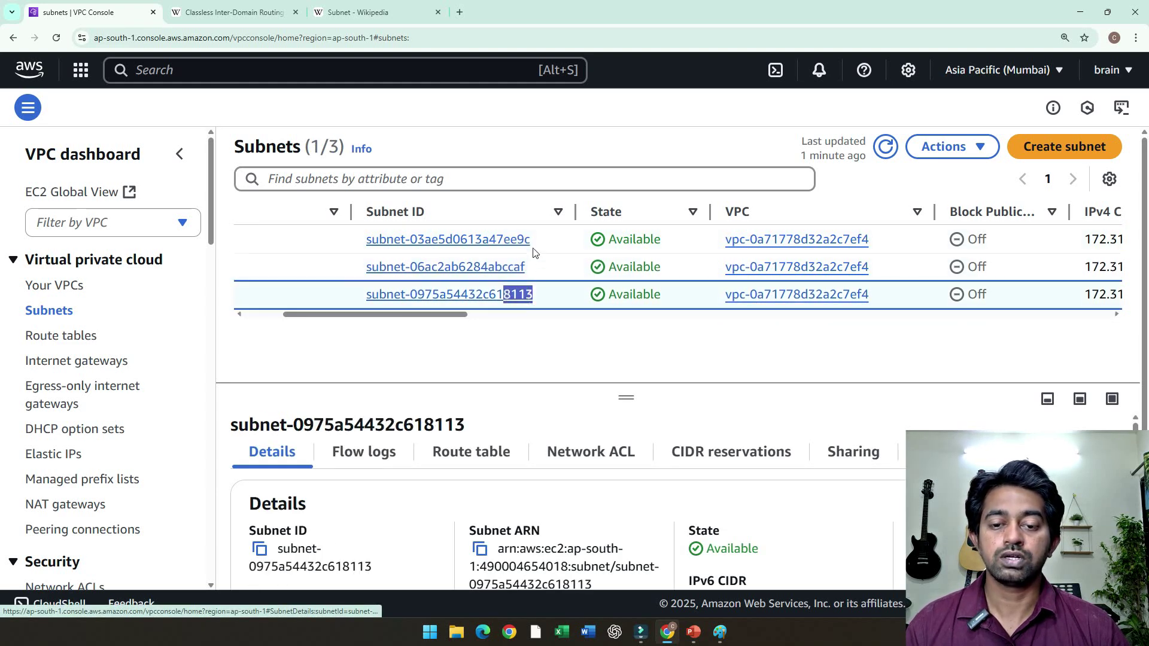
{"action": "left_click", "coordinate": [572, 320]}
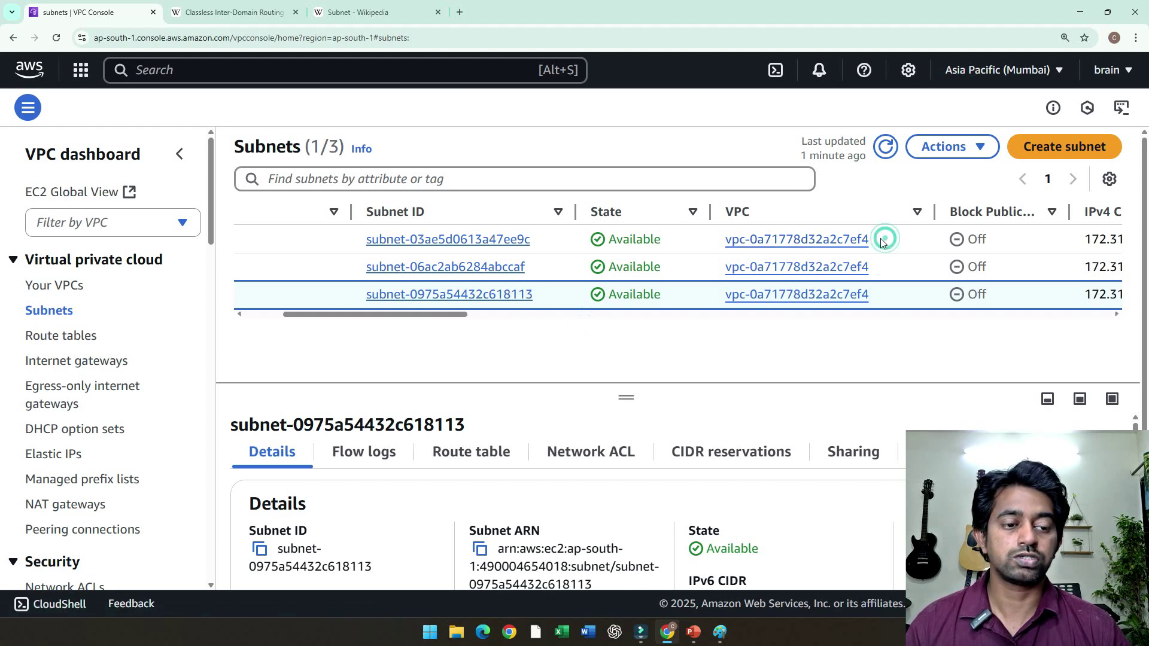
Check which VPC each listed subnet belongs to.
{"action": "left_click_drag", "start_coordinate": [881, 238], "coordinate": [853, 266]}
{"action": "left_click_drag", "start_coordinate": [880, 293], "coordinate": [854, 295]}
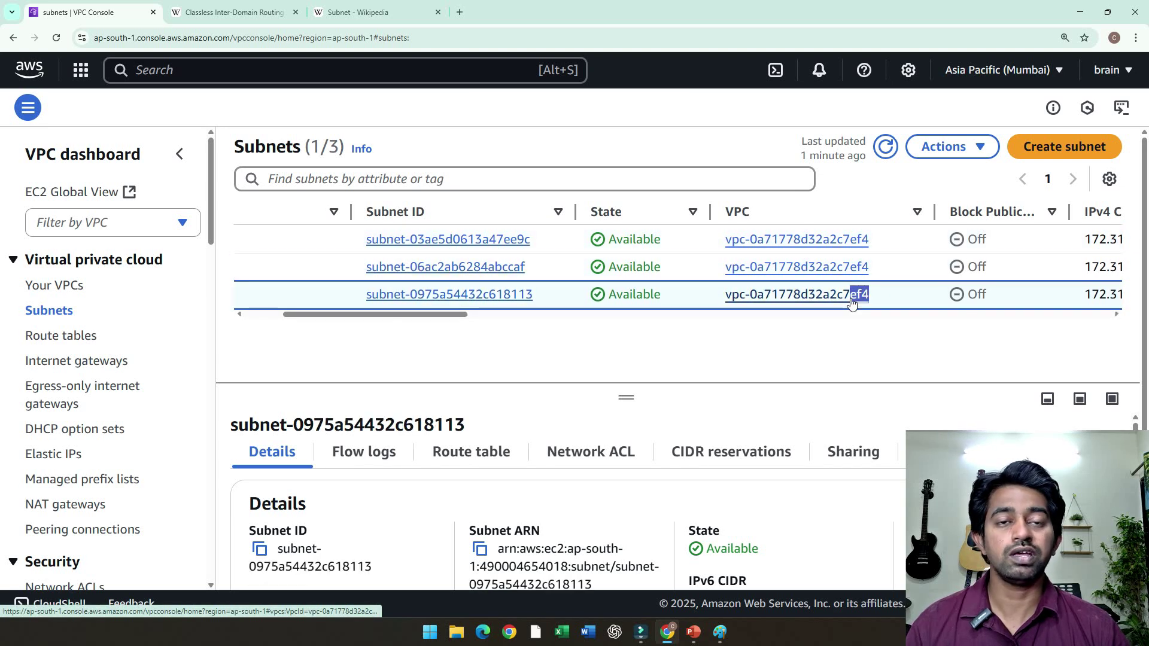
{"action": "left_click", "coordinate": [774, 314]}
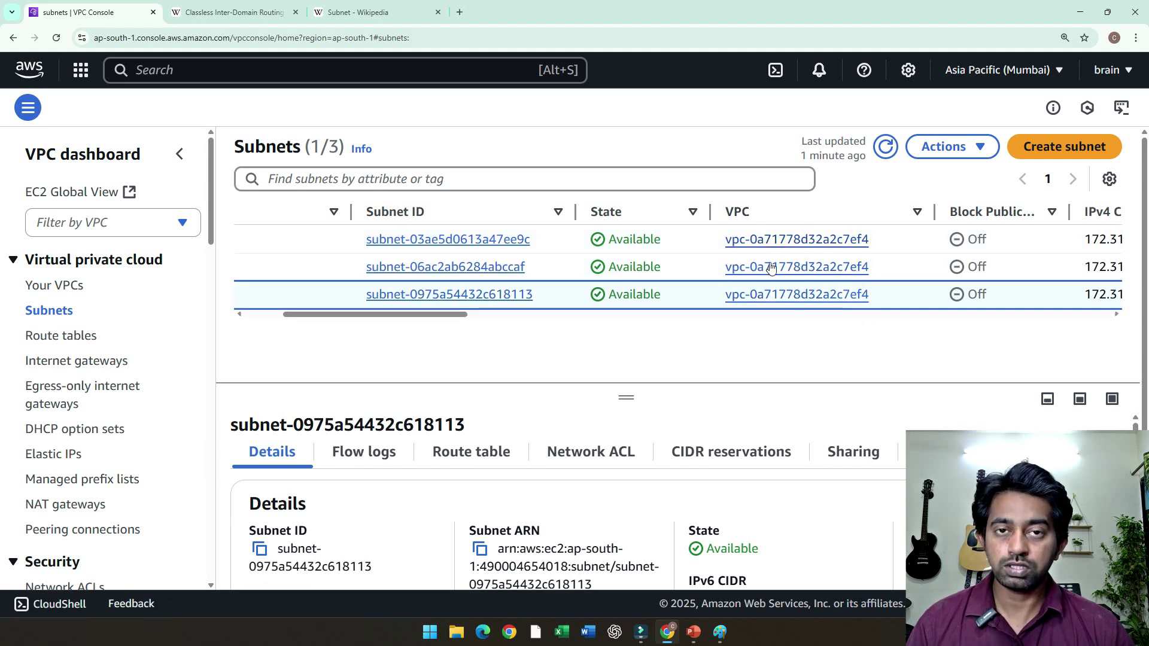
Open the list of VPCs and compare their IDs with the VPC ID of the existing subnets.
{"action": "left_click", "coordinate": [58, 287]}
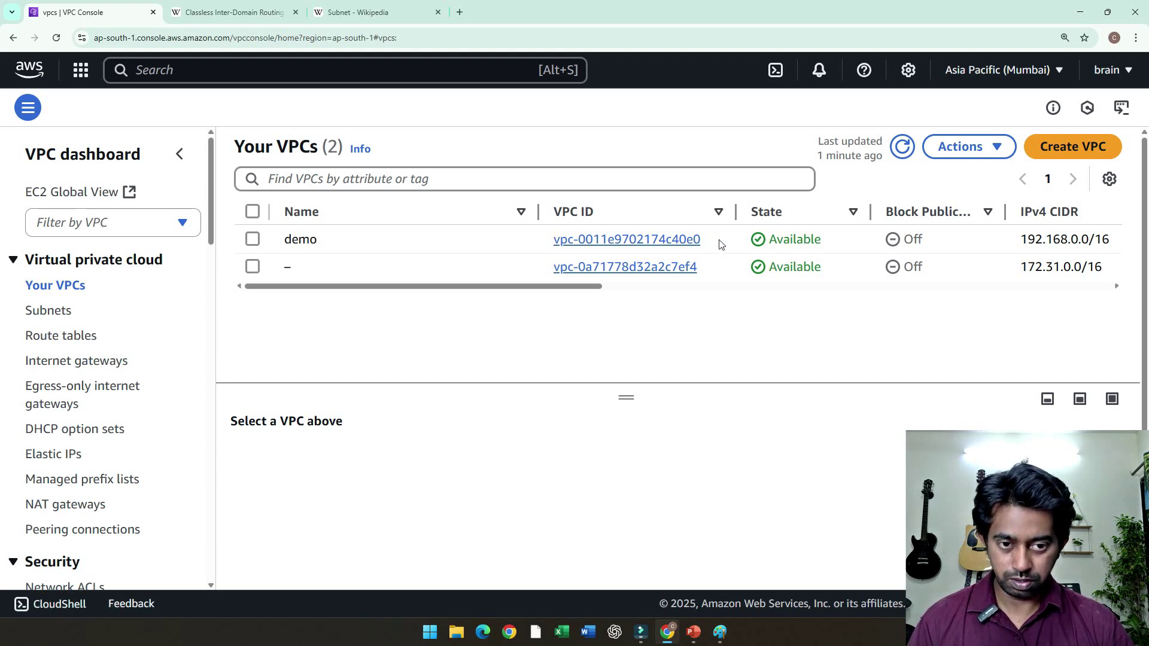
{"action": "left_click_drag", "start_coordinate": [718, 243], "coordinate": [680, 242]}
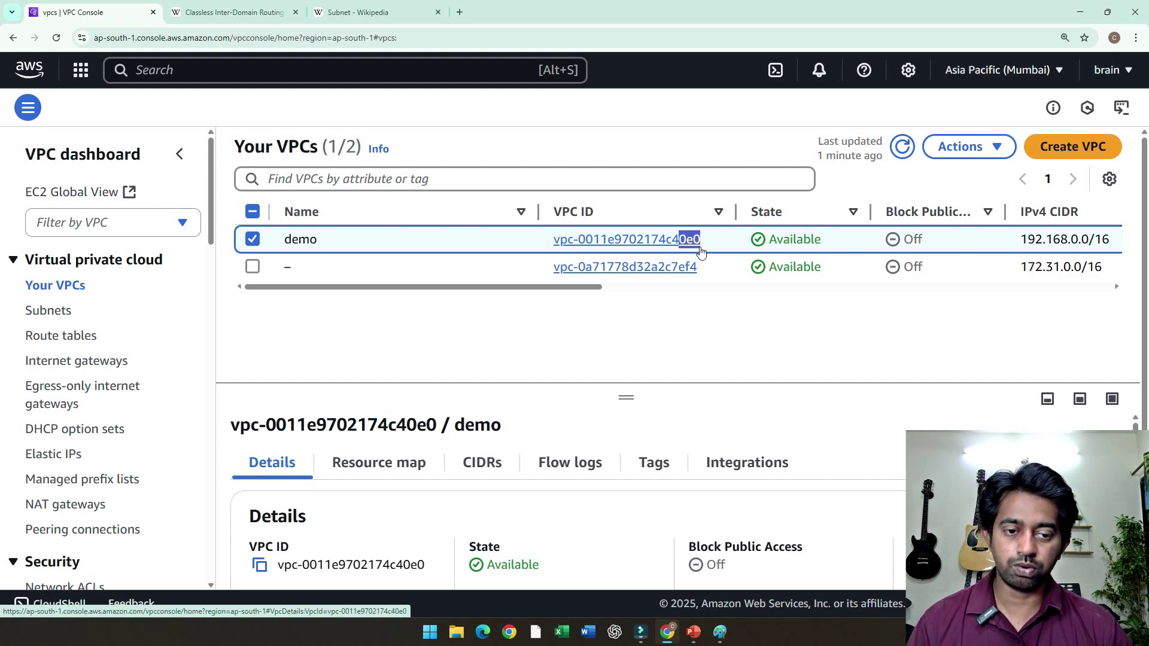
{"action": "left_click", "coordinate": [697, 286]}
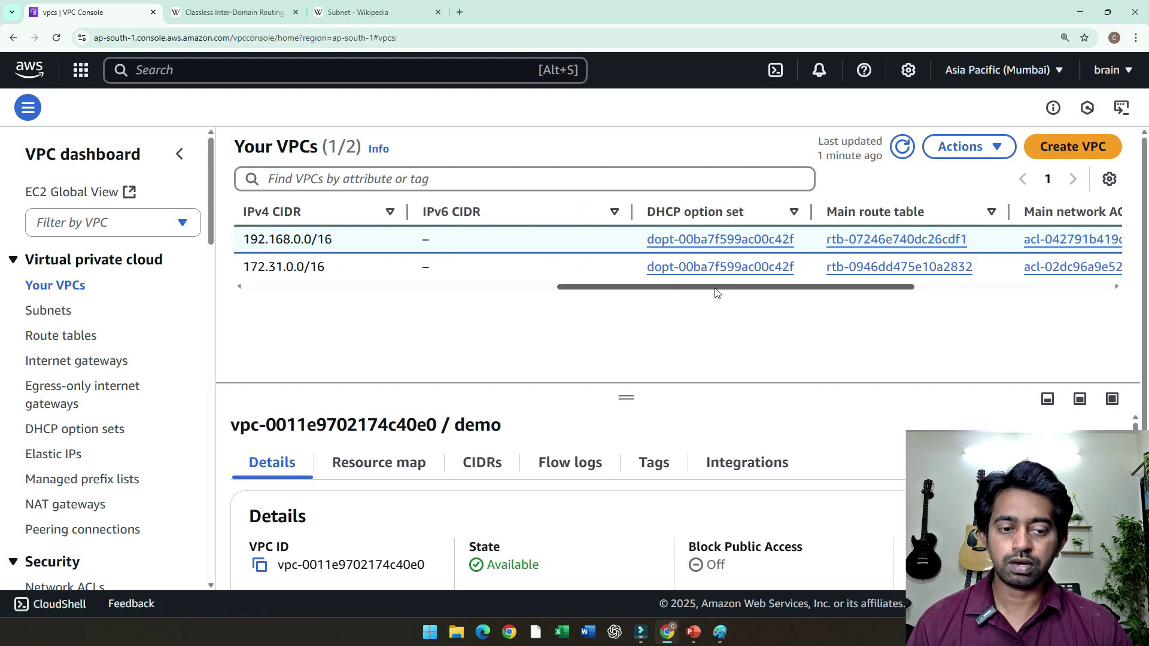
{"action": "left_click_drag", "start_coordinate": [669, 293], "coordinate": [377, 299]}
{"action": "left_click", "coordinate": [715, 267]}
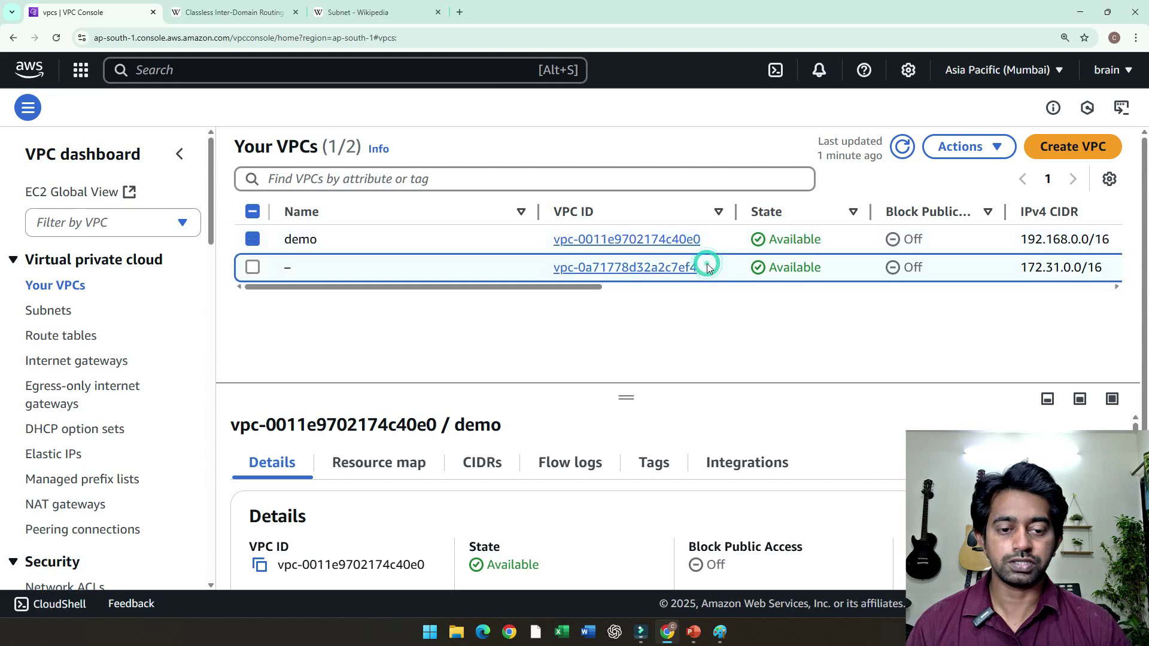
{"action": "left_click_drag", "start_coordinate": [716, 268], "coordinate": [676, 271]}
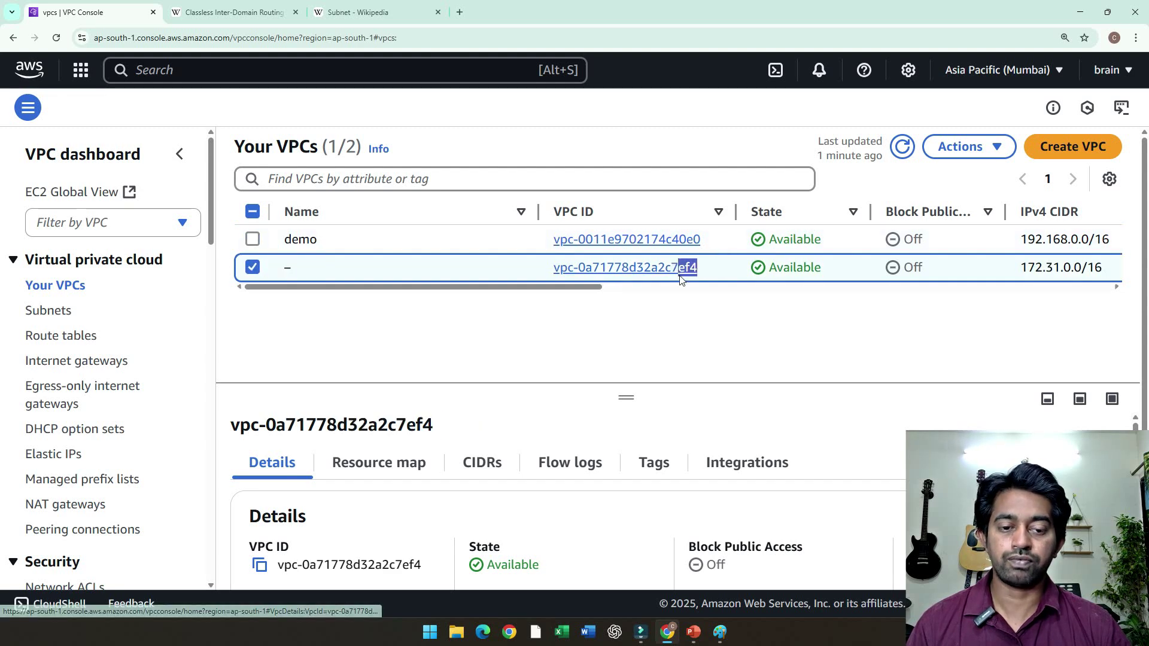
{"action": "left_click", "coordinate": [675, 315]}
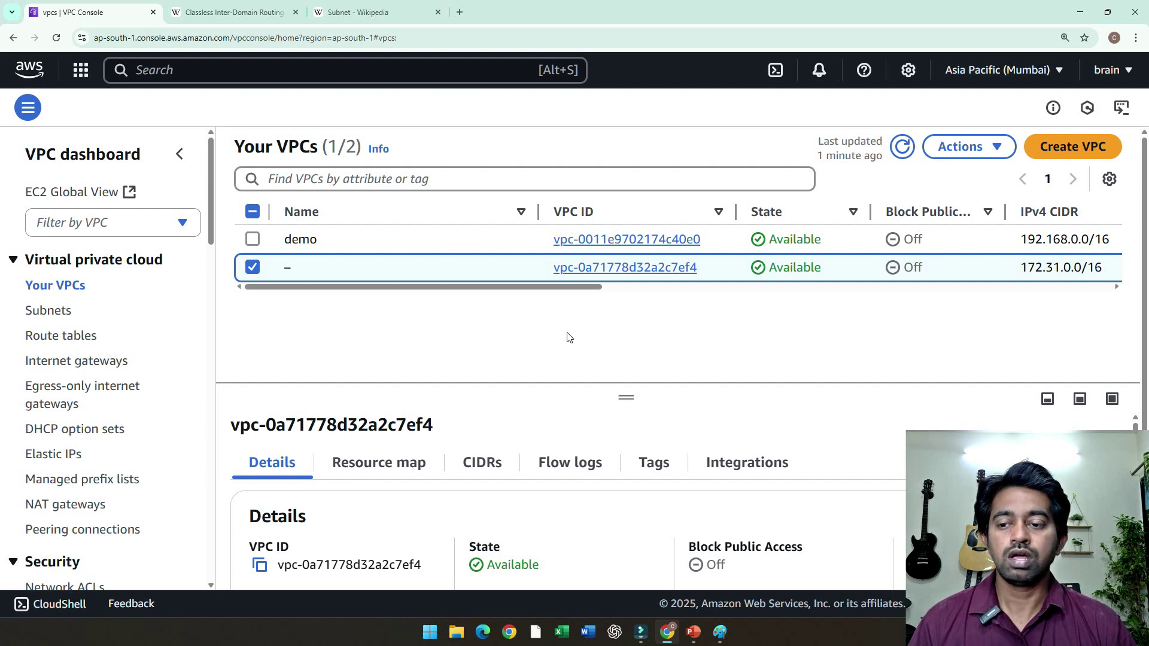
{"action": "left_click", "coordinate": [253, 268]}
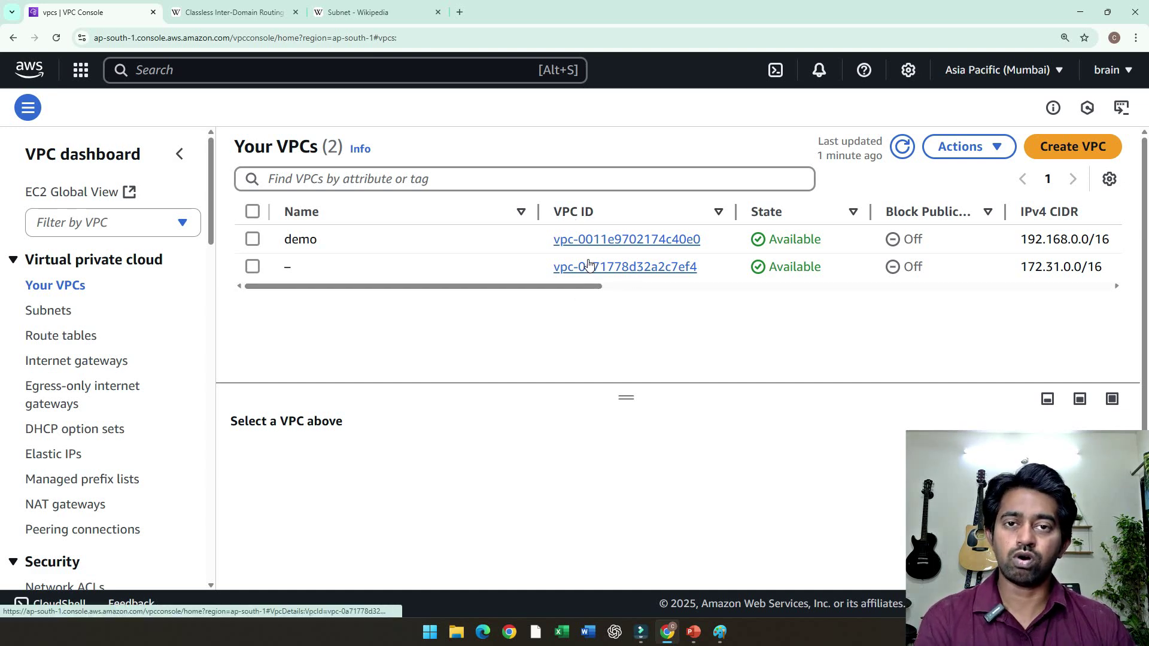
Check which VPC is the default one and compare the IPv4 CIDRs of the listed VPCs.
{"action": "left_click_drag", "start_coordinate": [585, 291], "coordinate": [1097, 308]}
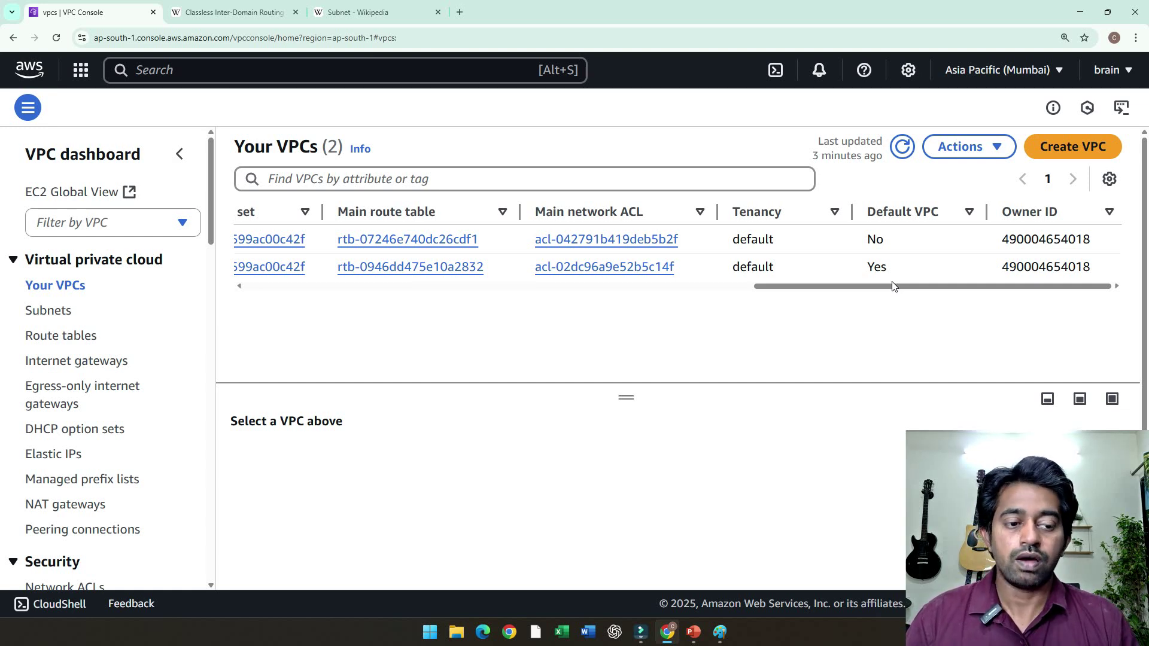
{"action": "left_click_drag", "start_coordinate": [892, 286], "coordinate": [466, 350]}
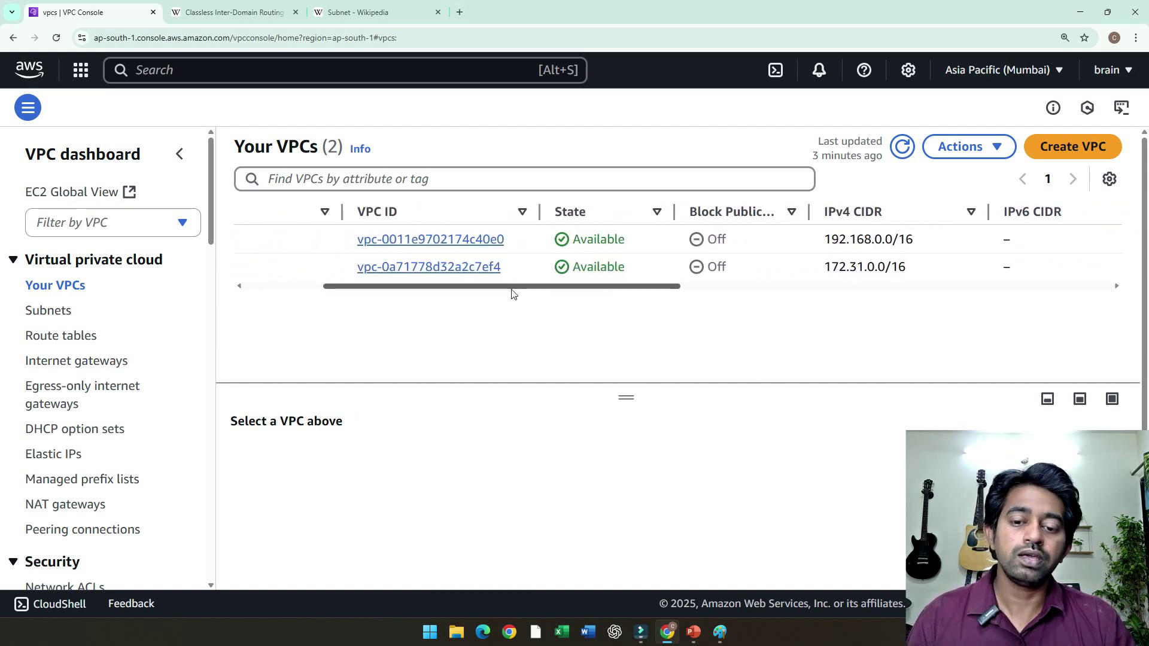
{"action": "left_click_drag", "start_coordinate": [510, 290], "coordinate": [519, 293]}
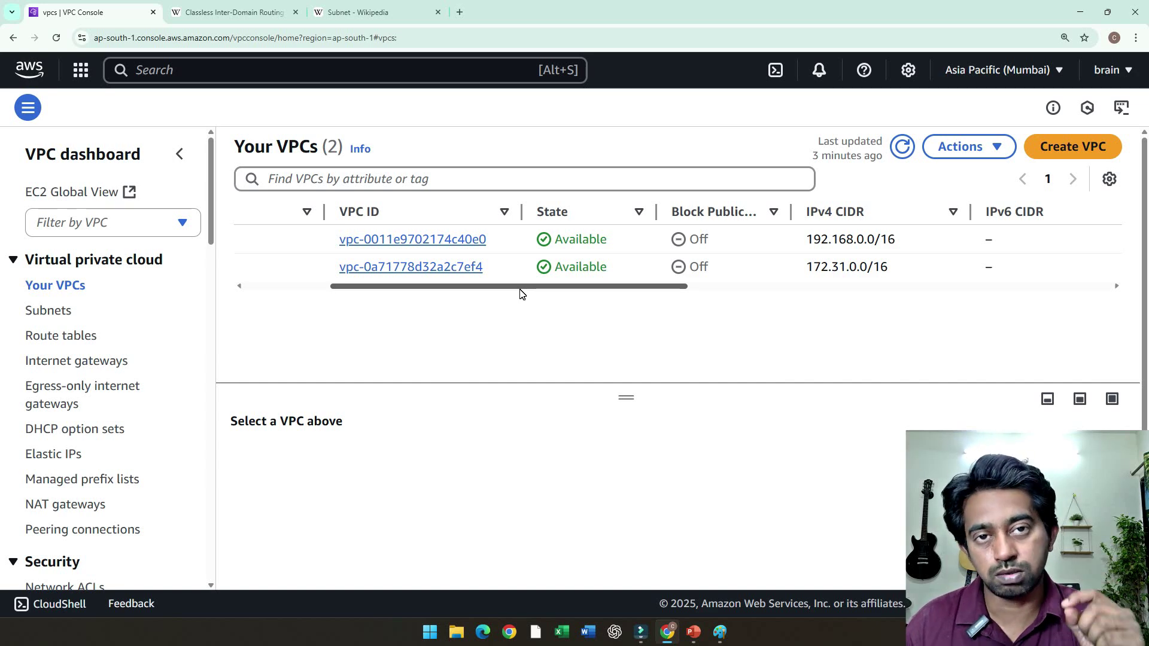
{"action": "left_click_drag", "start_coordinate": [572, 288], "coordinate": [596, 289]}
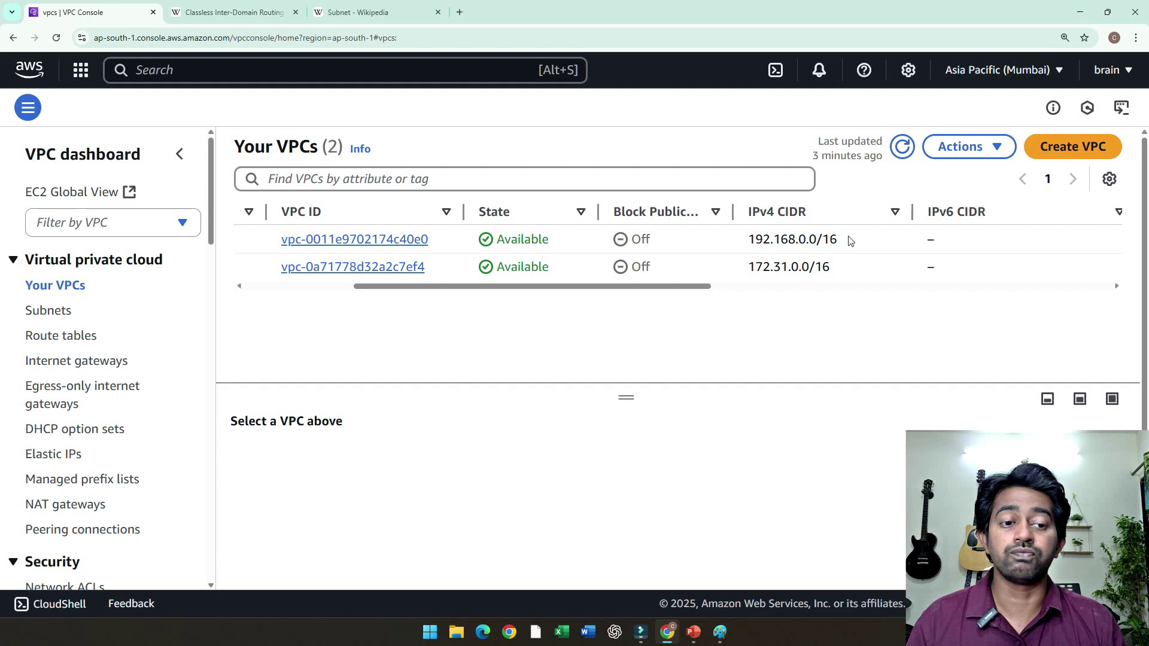
{"action": "left_click_drag", "start_coordinate": [844, 239], "coordinate": [833, 269]}
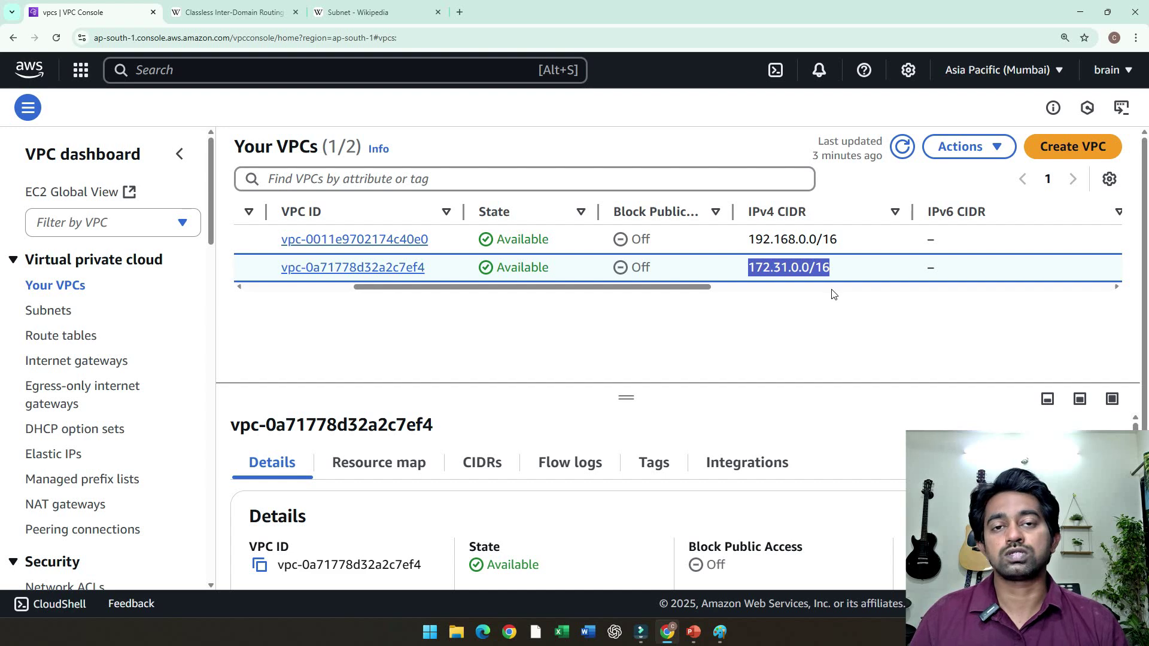
{"action": "left_click", "coordinate": [691, 289]}
{"action": "left_click_drag", "start_coordinate": [691, 292], "coordinate": [548, 301]}
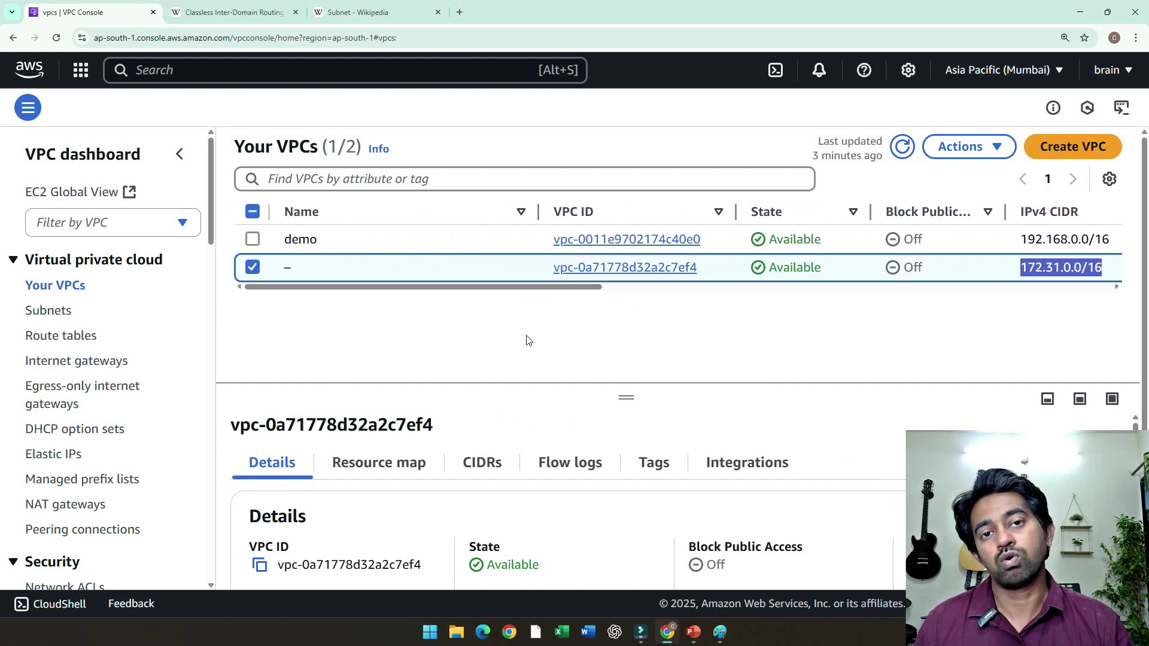
{"action": "left_click", "coordinate": [253, 270]}
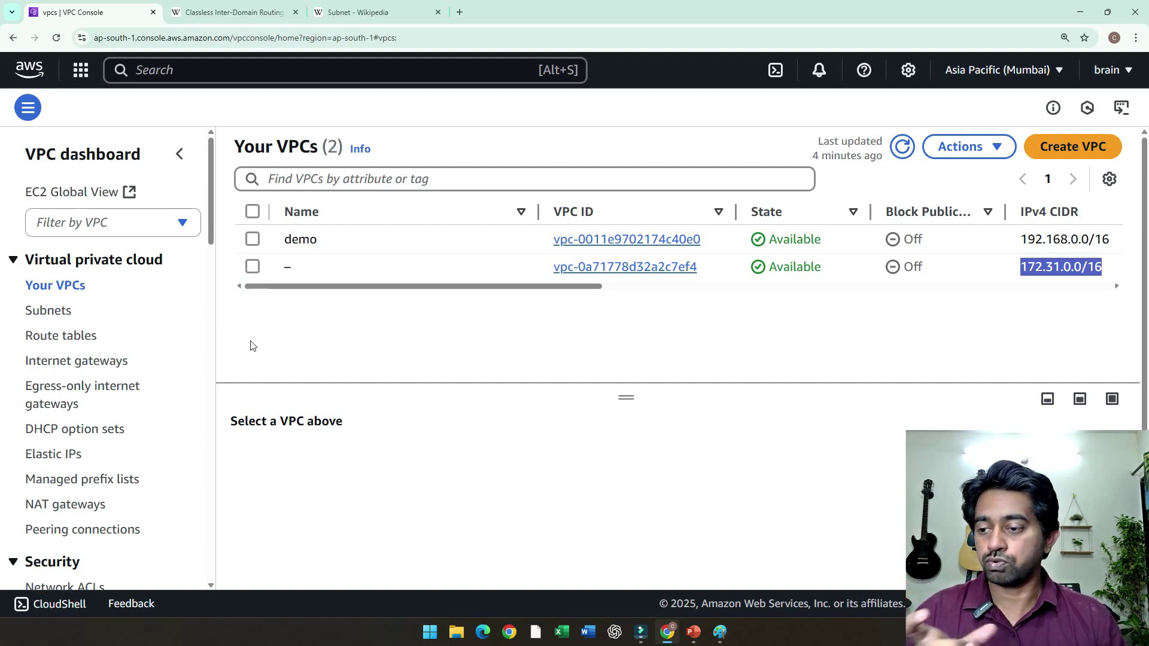
Open the Subnets list, clear the selected subnet, and examine the VPC, IPv4 CIDR and Default subnet columns.
{"action": "left_click", "coordinate": [48, 314]}
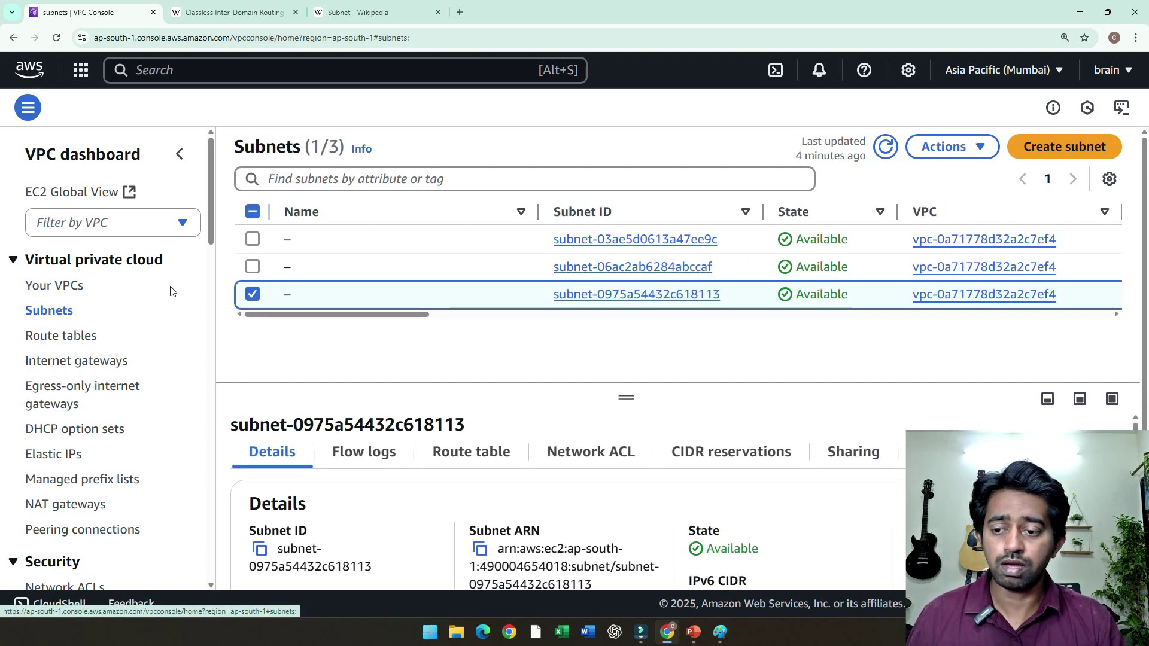
{"action": "left_click", "coordinate": [252, 296]}
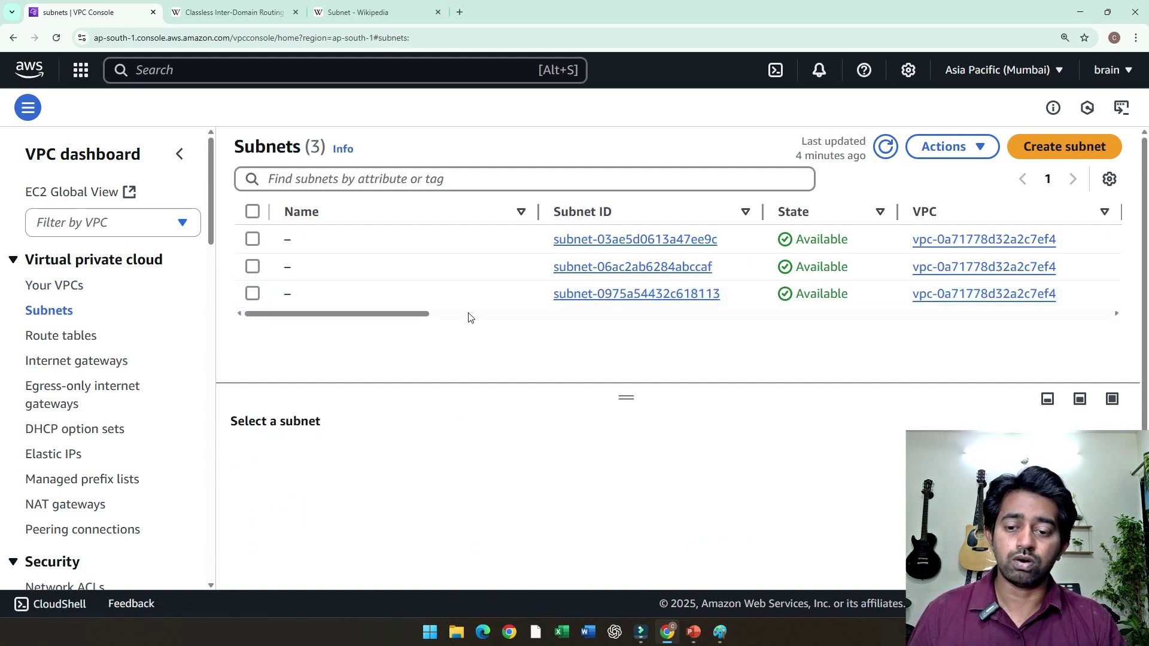
{"action": "left_click_drag", "start_coordinate": [401, 315], "coordinate": [462, 320]}
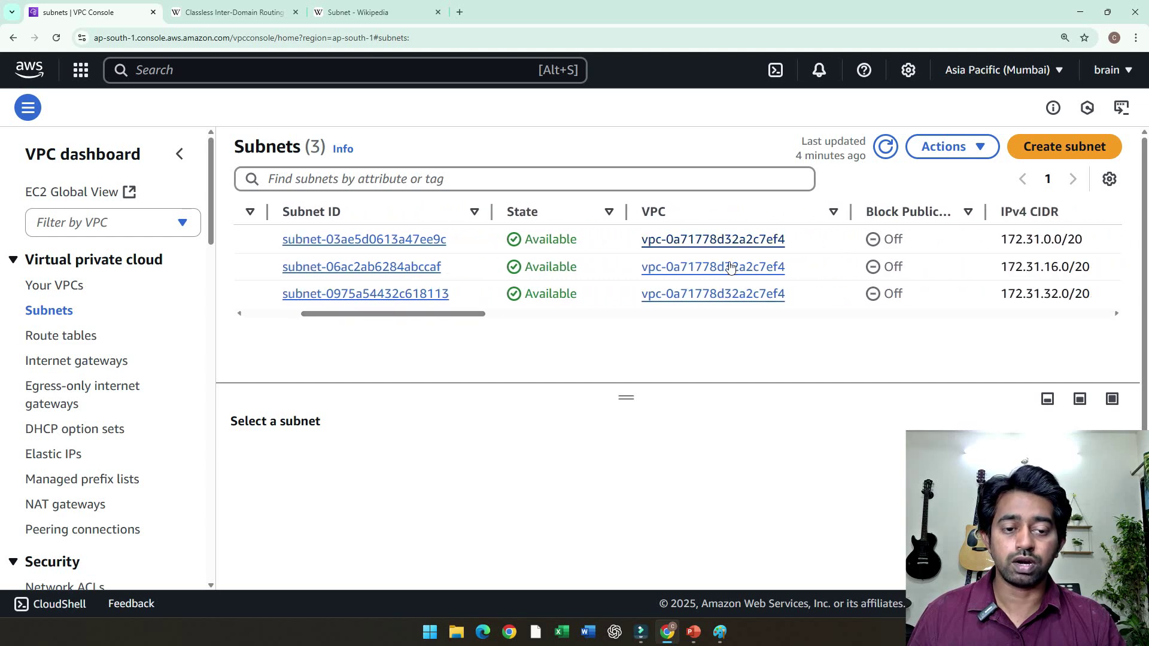
{"action": "left_click", "coordinate": [478, 315]}
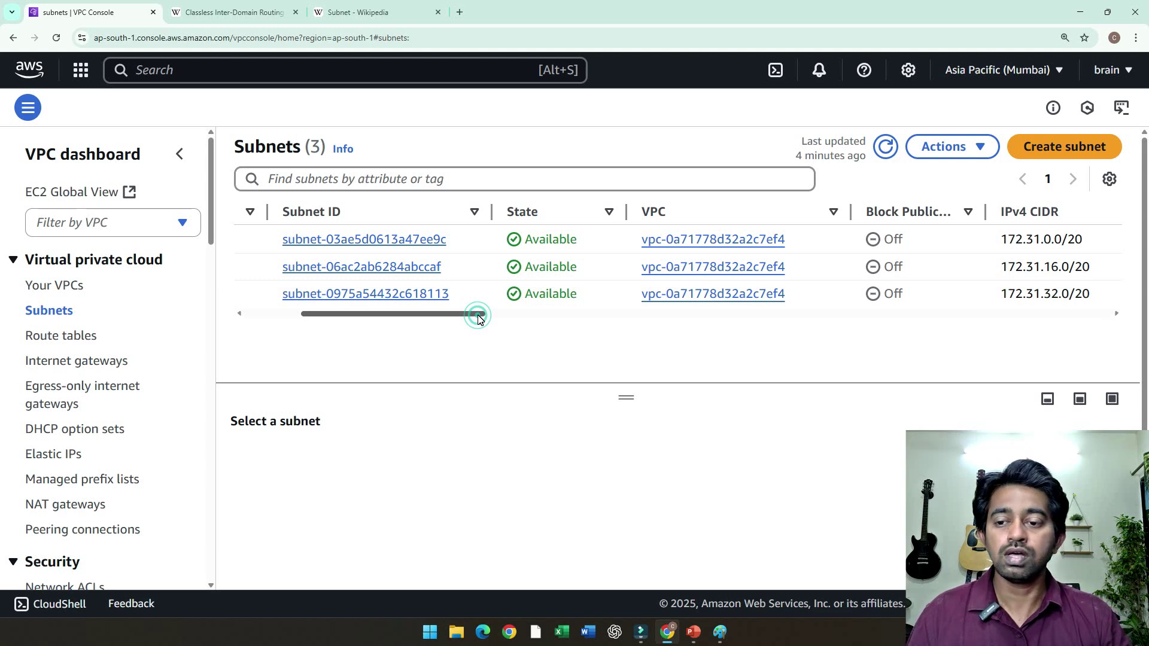
{"action": "left_click_drag", "start_coordinate": [478, 317], "coordinate": [904, 331]}
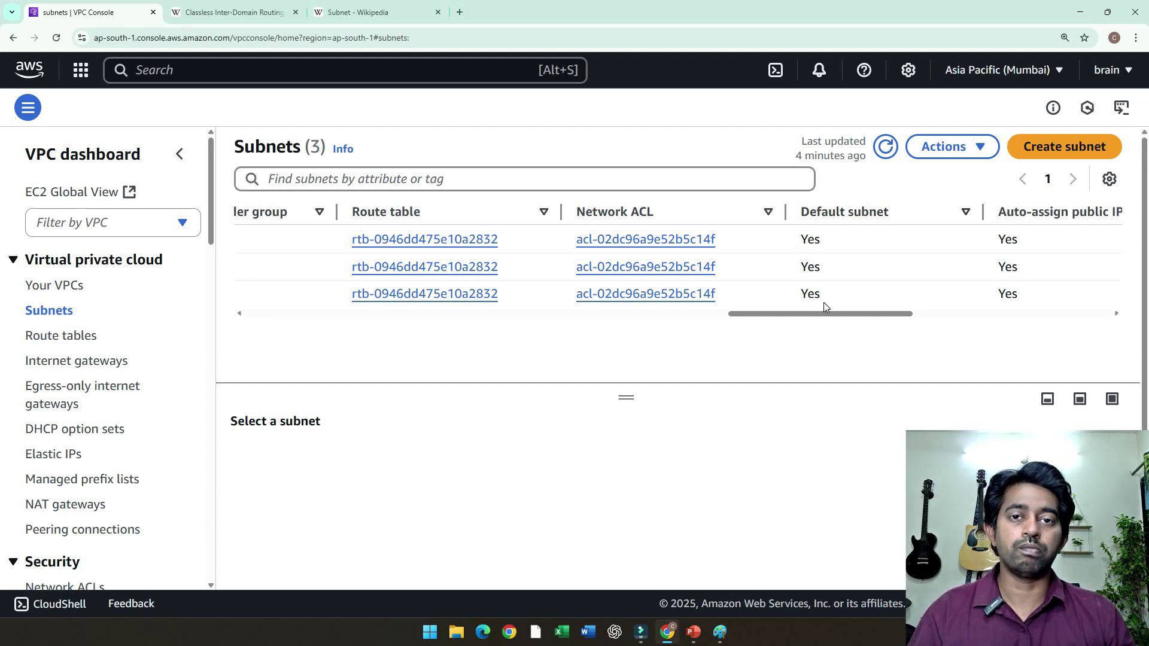
{"action": "left_click", "coordinate": [812, 315]}
{"action": "left_click_drag", "start_coordinate": [812, 316], "coordinate": [311, 353]}
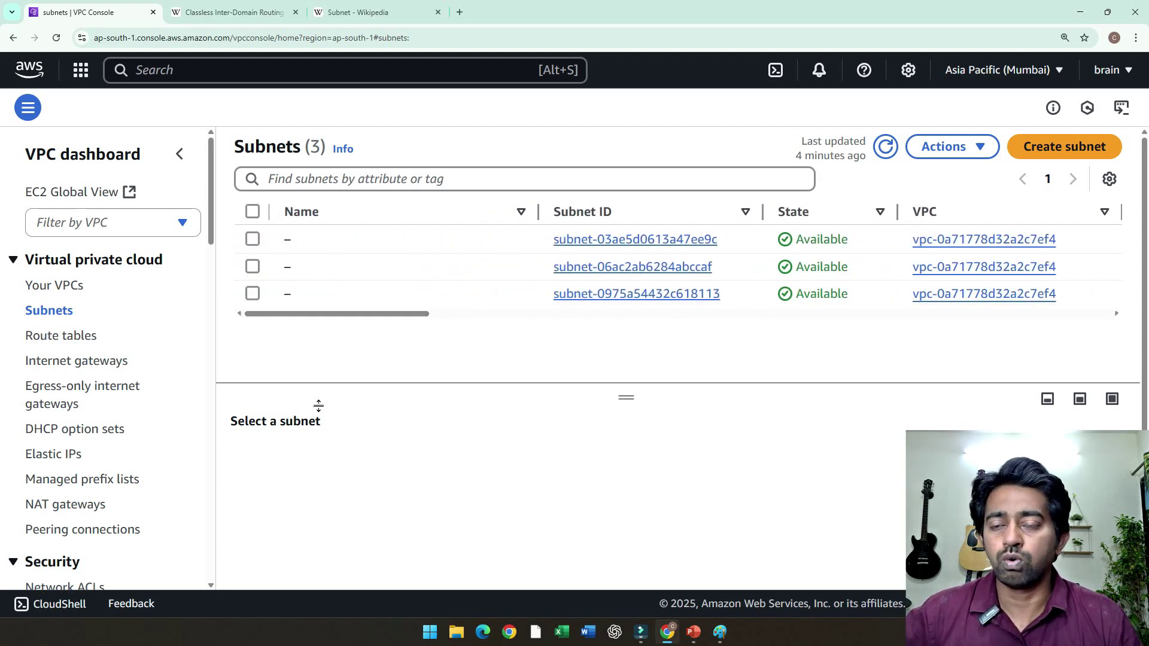
Start creating a new subnet and check which VPCs are offered for it.
{"action": "left_click", "coordinate": [1059, 150]}
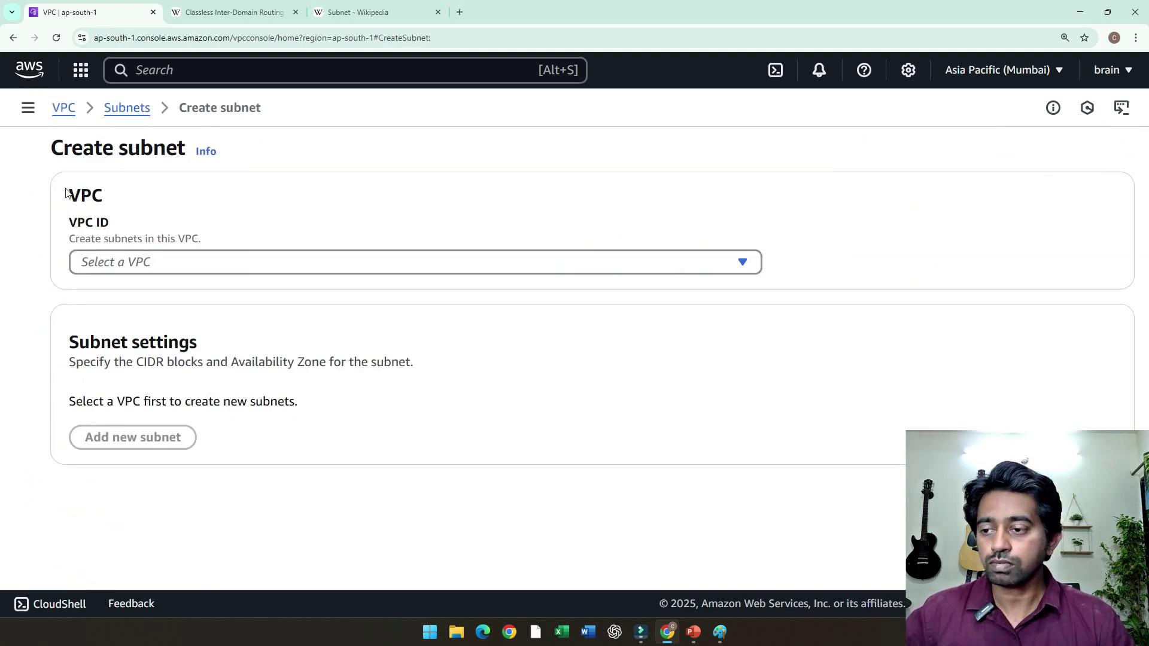
{"action": "left_click_drag", "start_coordinate": [80, 221], "coordinate": [153, 240]}
{"action": "left_click", "coordinate": [182, 242]}
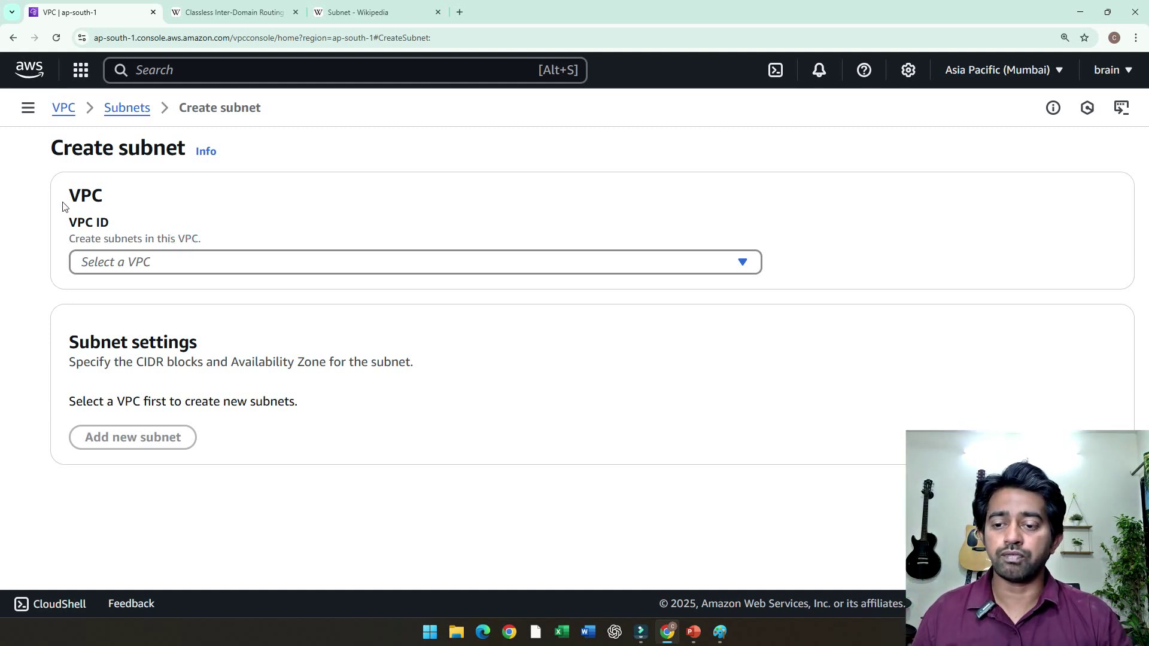
{"action": "left_click", "coordinate": [171, 262]}
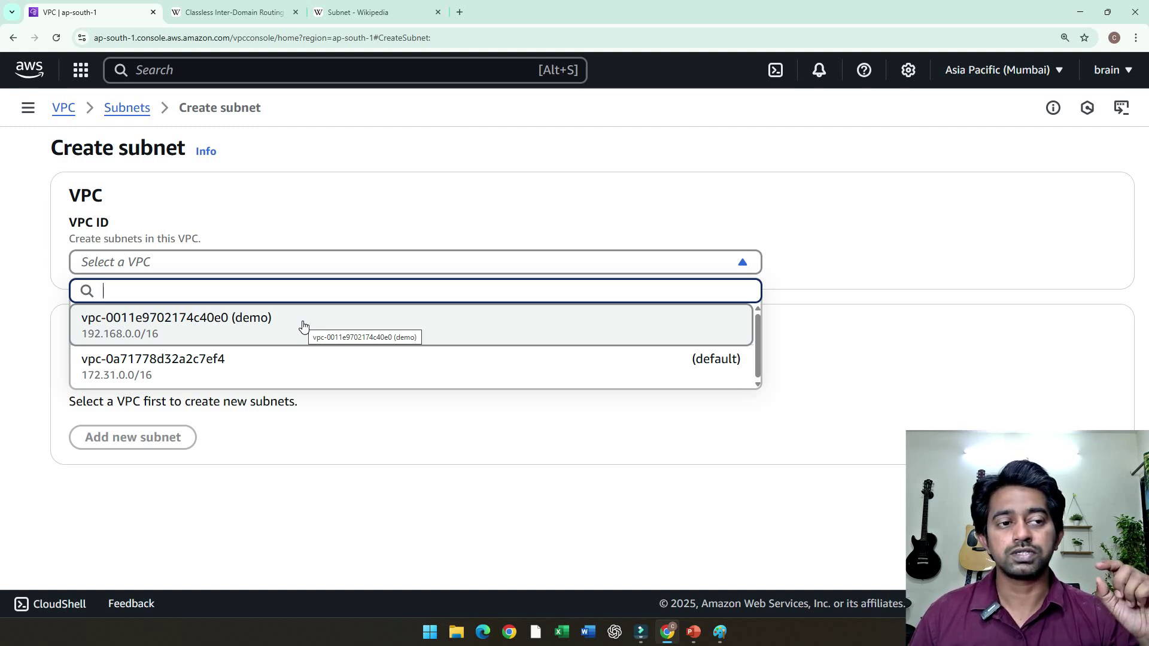
{"action": "left_click", "coordinate": [532, 140]}
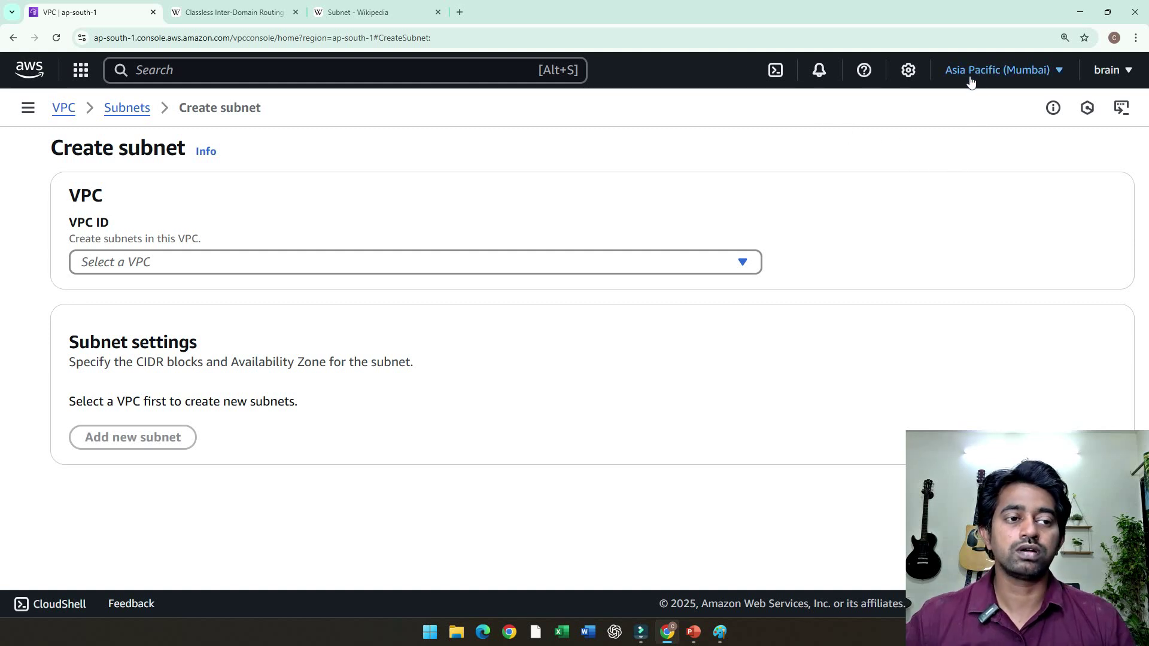
Browse the available AWS Regions, and review the VPCs offered for the new subnet in the Mumbai Region.
{"action": "left_click", "coordinate": [1009, 75]}
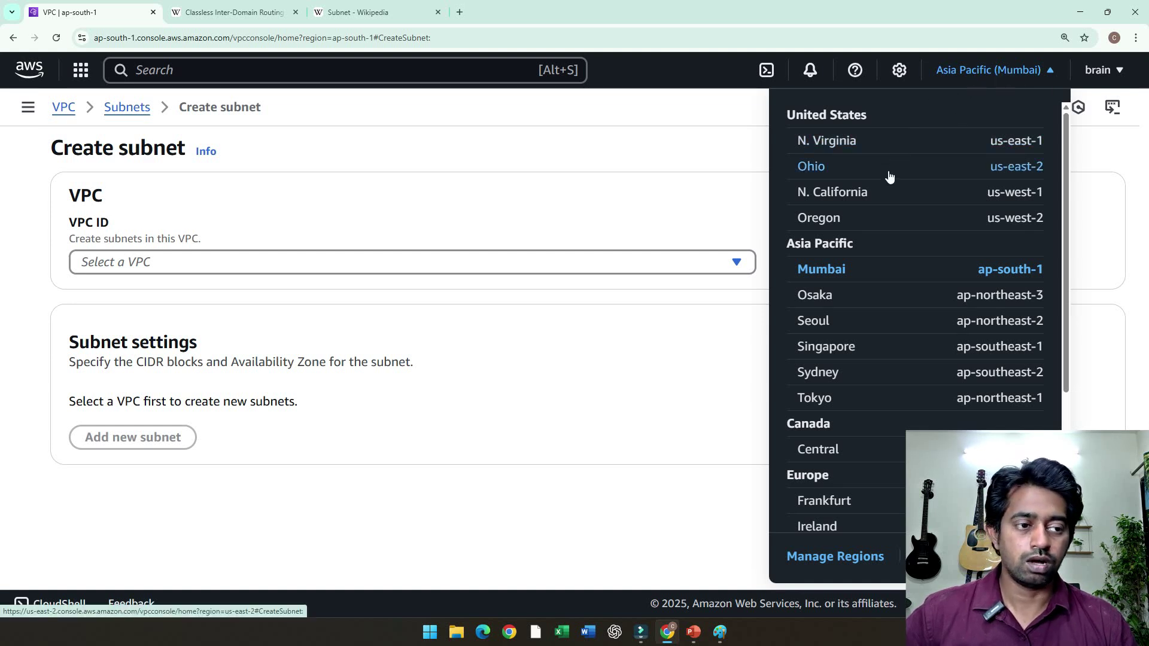
{"action": "scroll", "coordinate": [890, 195], "scroll_direction": "down", "scroll_amount": 5}
{"action": "scroll", "coordinate": [898, 263], "scroll_direction": "up", "scroll_amount": 5}
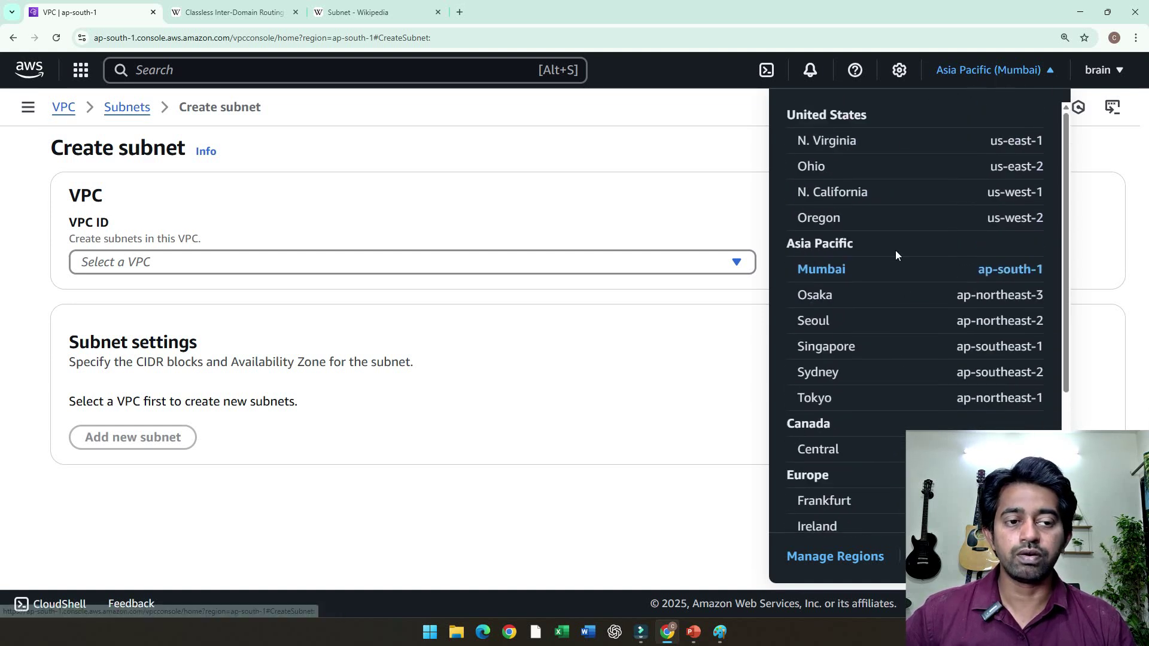
{"action": "scroll", "coordinate": [885, 489], "scroll_direction": "down", "scroll_amount": 3}
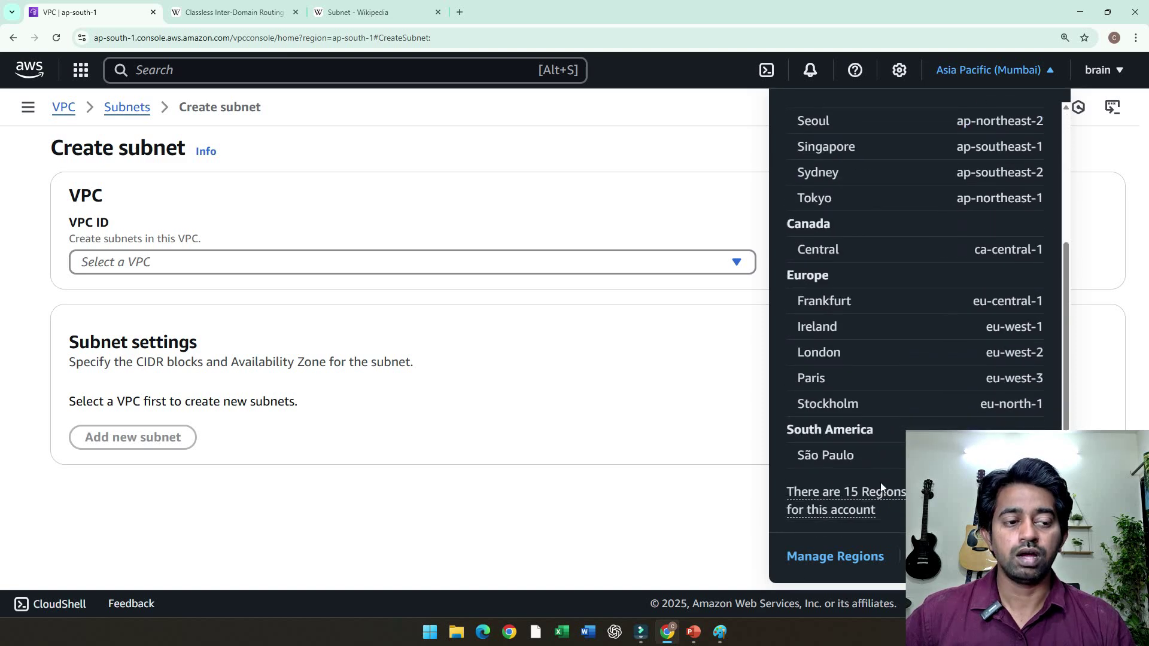
{"action": "scroll", "coordinate": [879, 475], "scroll_direction": "up", "scroll_amount": 3}
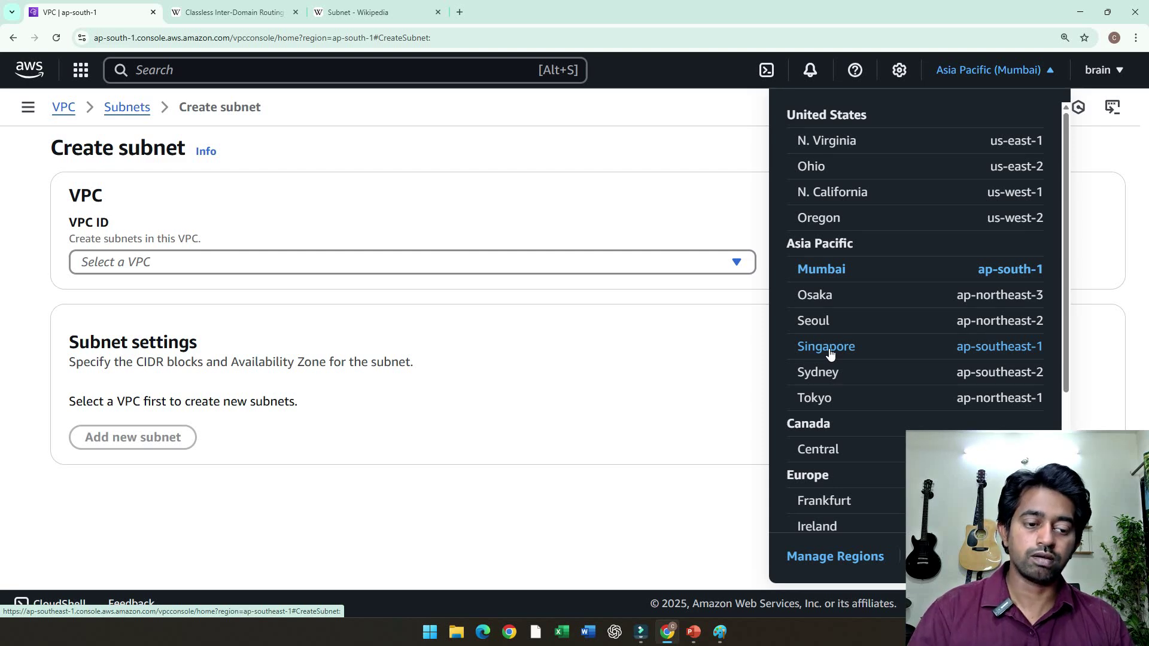
{"action": "left_click", "coordinate": [295, 180]}
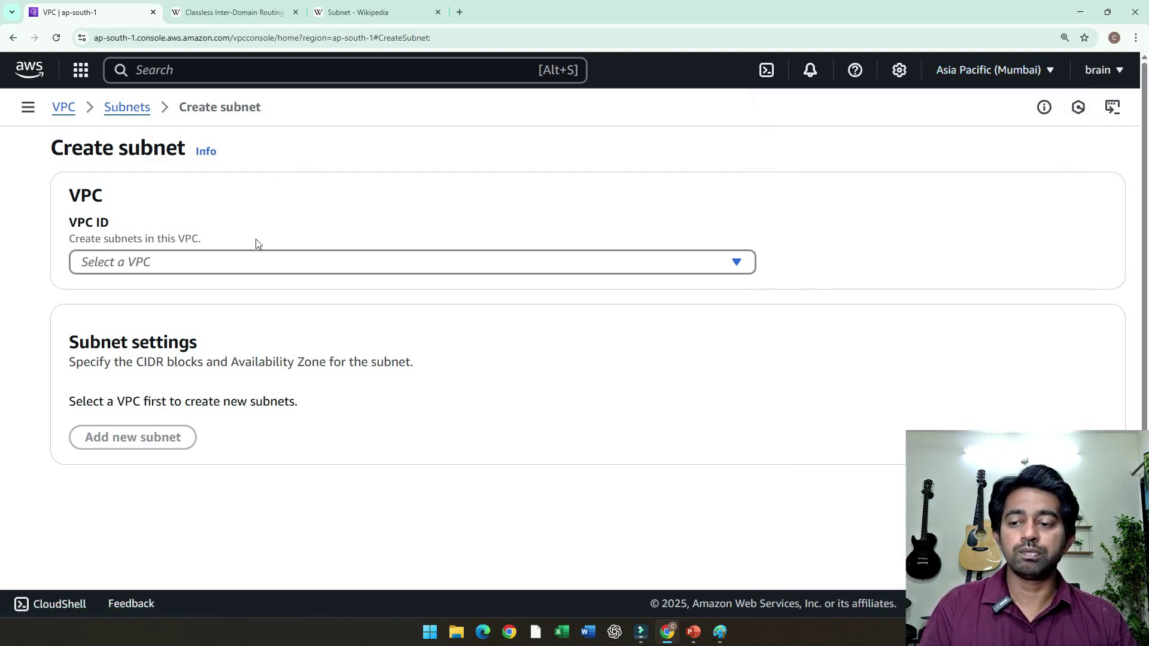
{"action": "left_click", "coordinate": [242, 263]}
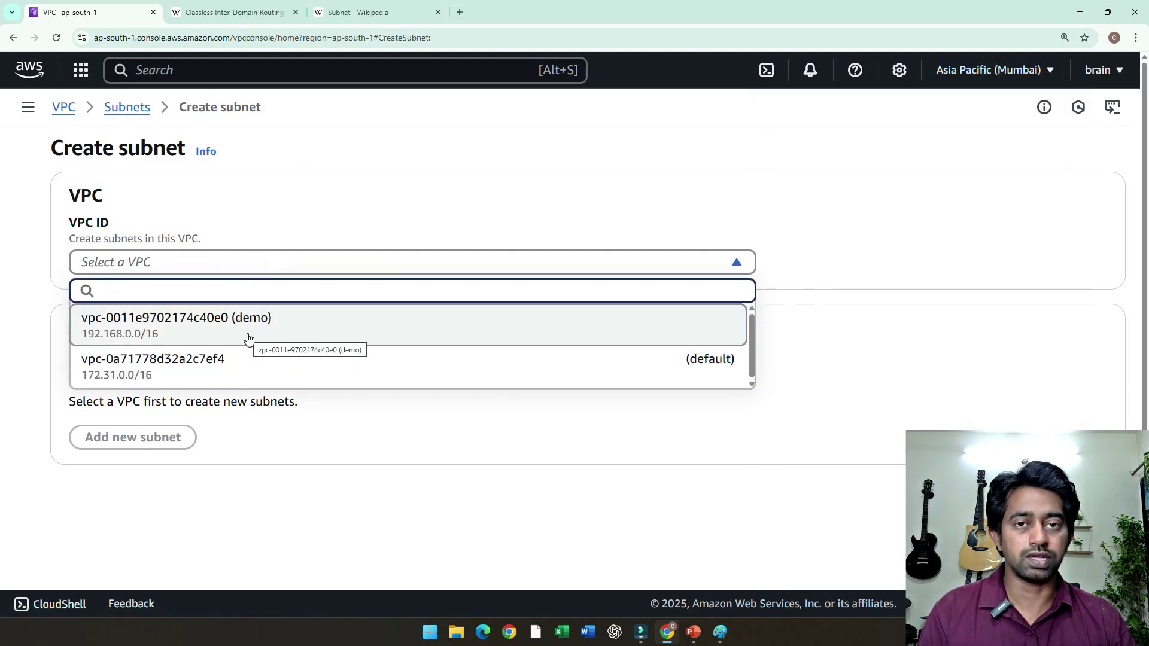
{"action": "left_click", "coordinate": [482, 153]}
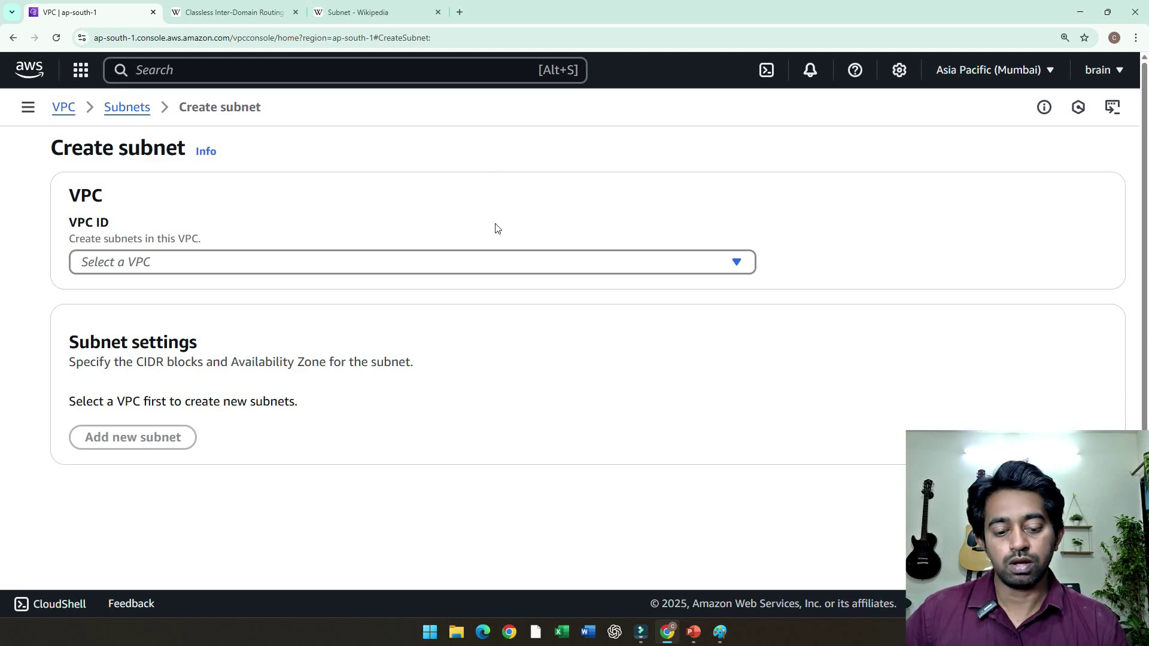
Switch to the Paint diagram and add the text "Region" below "VPC - Large Network".
{"action": "left_click", "coordinate": [720, 632]}
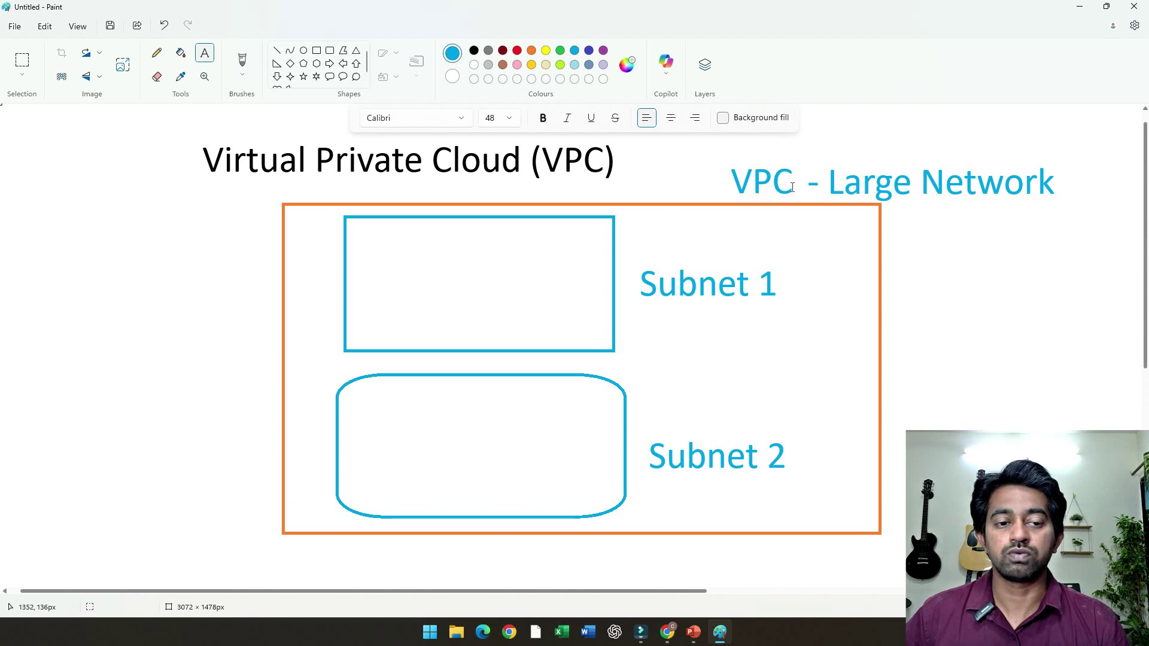
{"action": "left_click", "coordinate": [900, 219]}
{"action": "type", "text": "Region"}
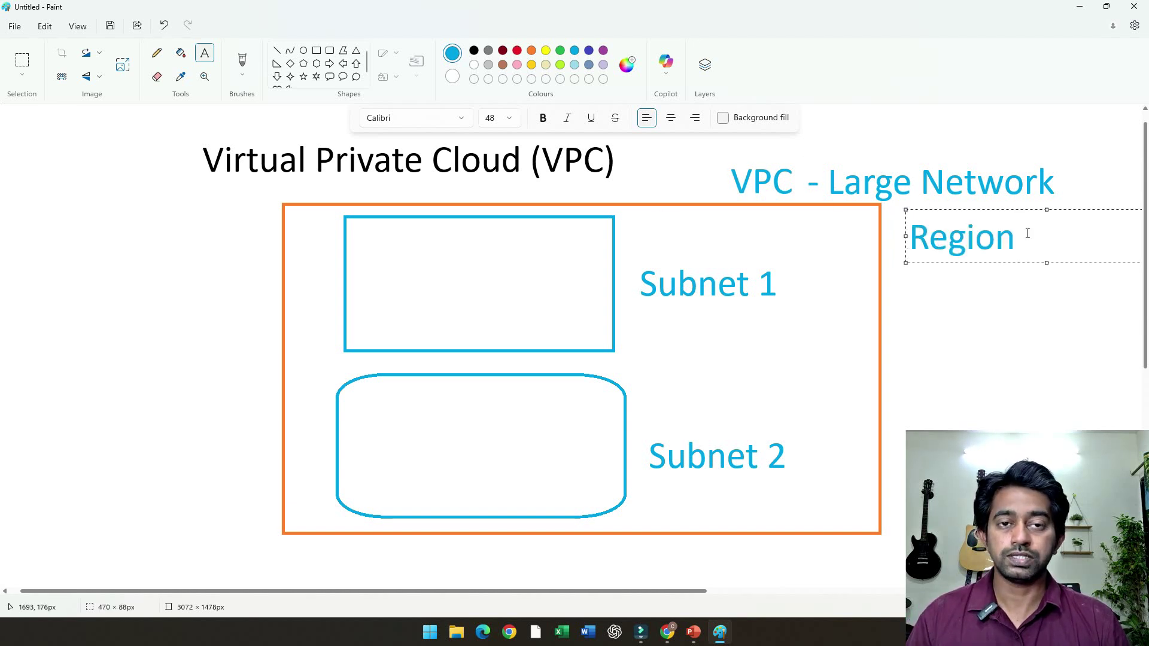
{"action": "left_click", "coordinate": [1018, 326]}
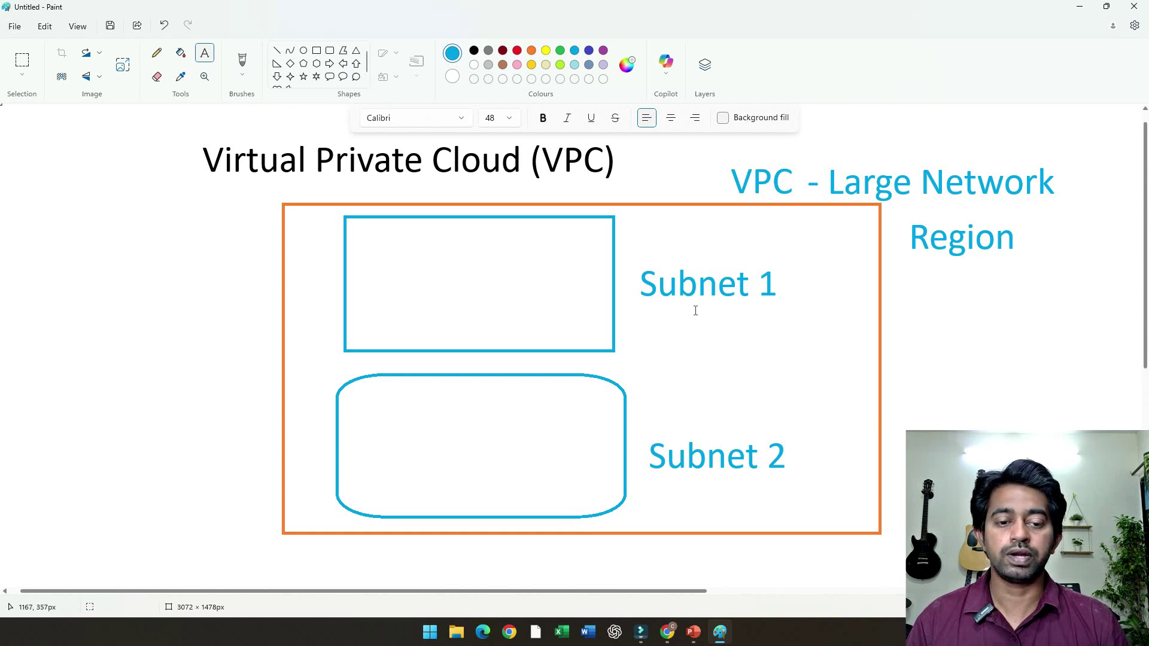
Add the text "AZ" directly below the "Subnet 1" label.
{"action": "left_click", "coordinate": [660, 315]}
{"action": "type", "text": "AZ"}
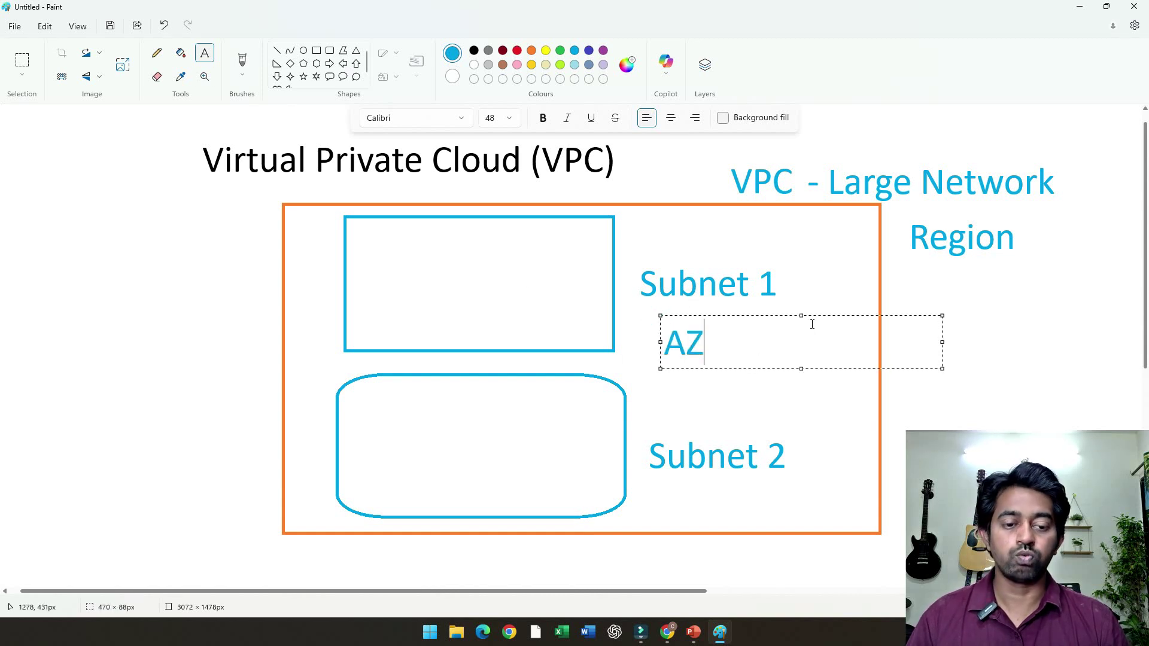
{"action": "left_click_drag", "start_coordinate": [787, 316], "coordinate": [787, 291]}
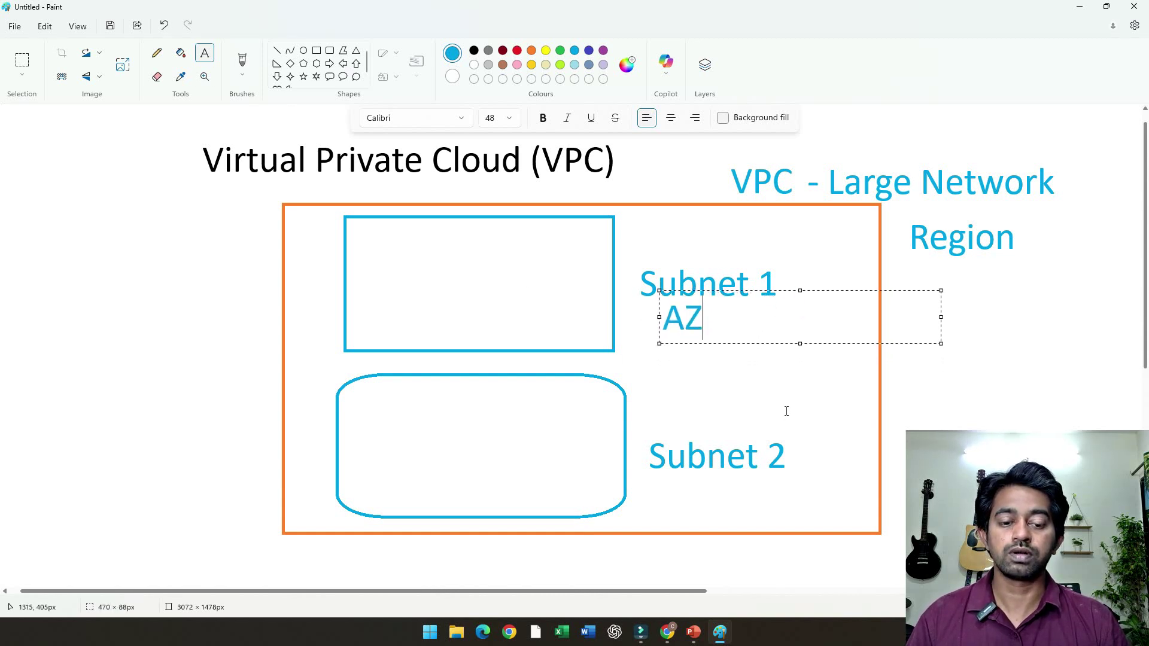
{"action": "left_click", "coordinate": [784, 406]}
Add the text "AZ2" directly below the "Subnet 2" label inside the orange VPC box.
{"action": "left_click", "coordinate": [689, 496]}
{"action": "type", "text": "AZ"}
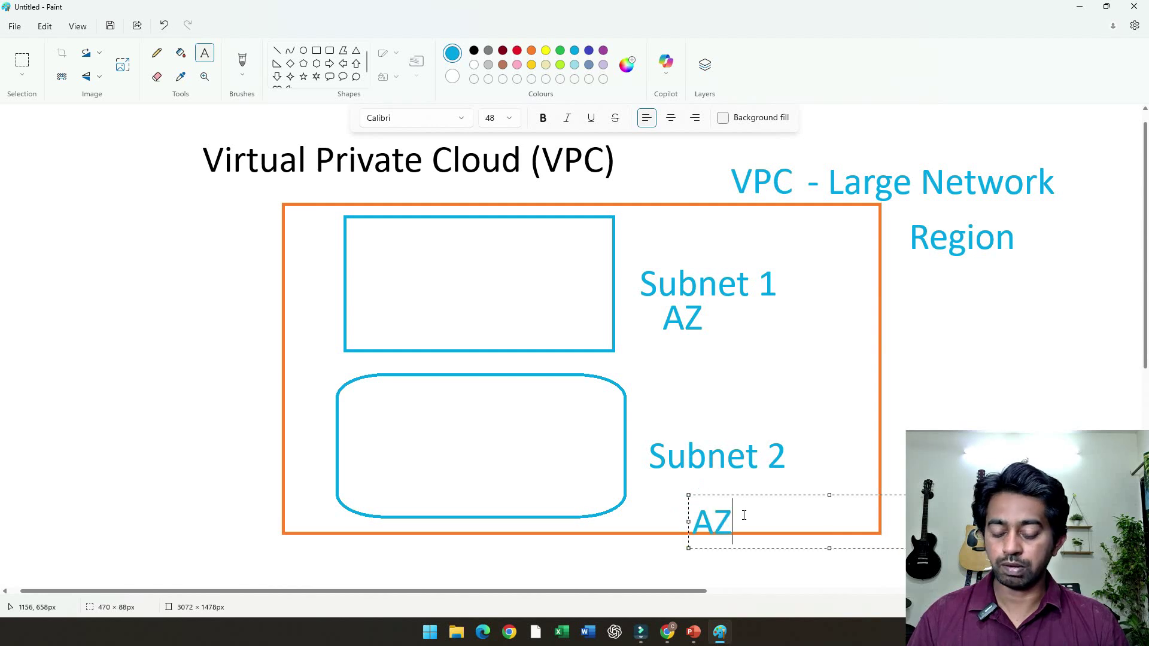
{"action": "type", "text": "2"}
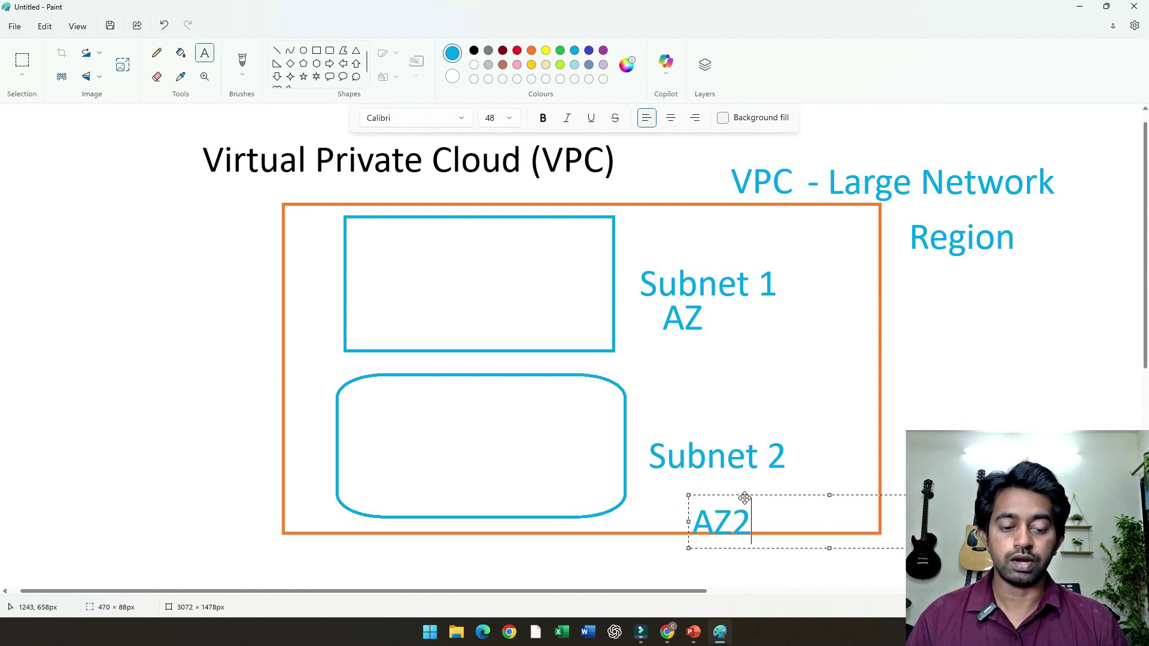
{"action": "left_click", "coordinate": [744, 496]}
{"action": "left_click_drag", "start_coordinate": [744, 496], "coordinate": [729, 466]}
{"action": "left_click", "coordinate": [1026, 335]}
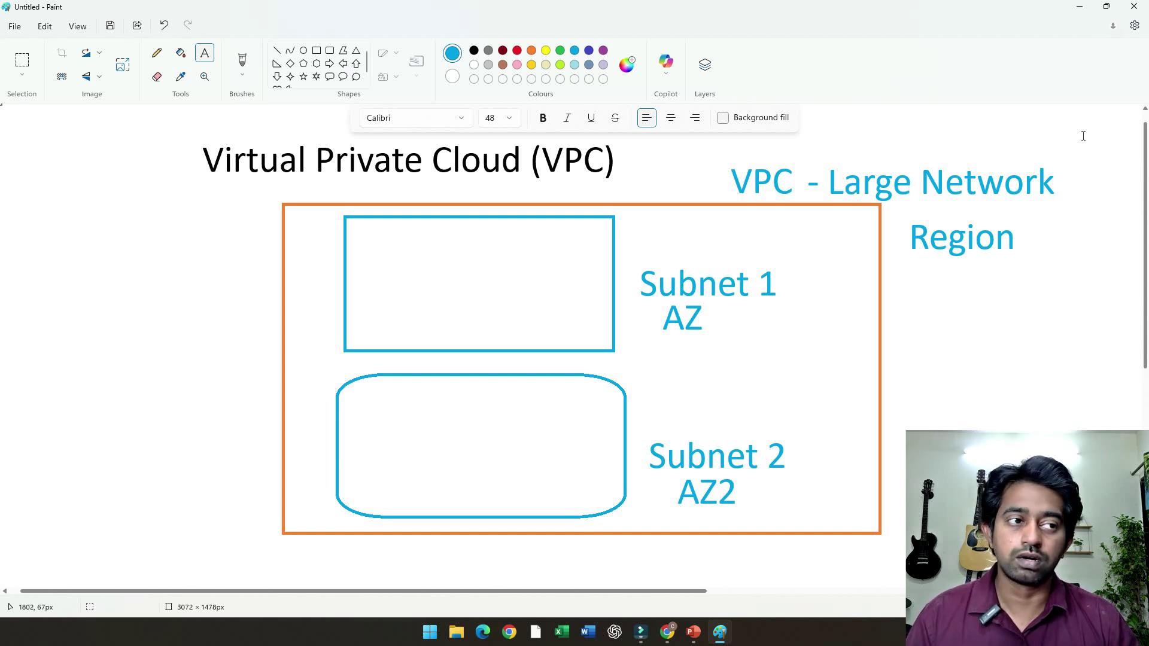
Return to the AWS console's subnet creation form and choose the demo VPC as the new subnet's VPC.
{"action": "left_click", "coordinate": [1072, 7]}
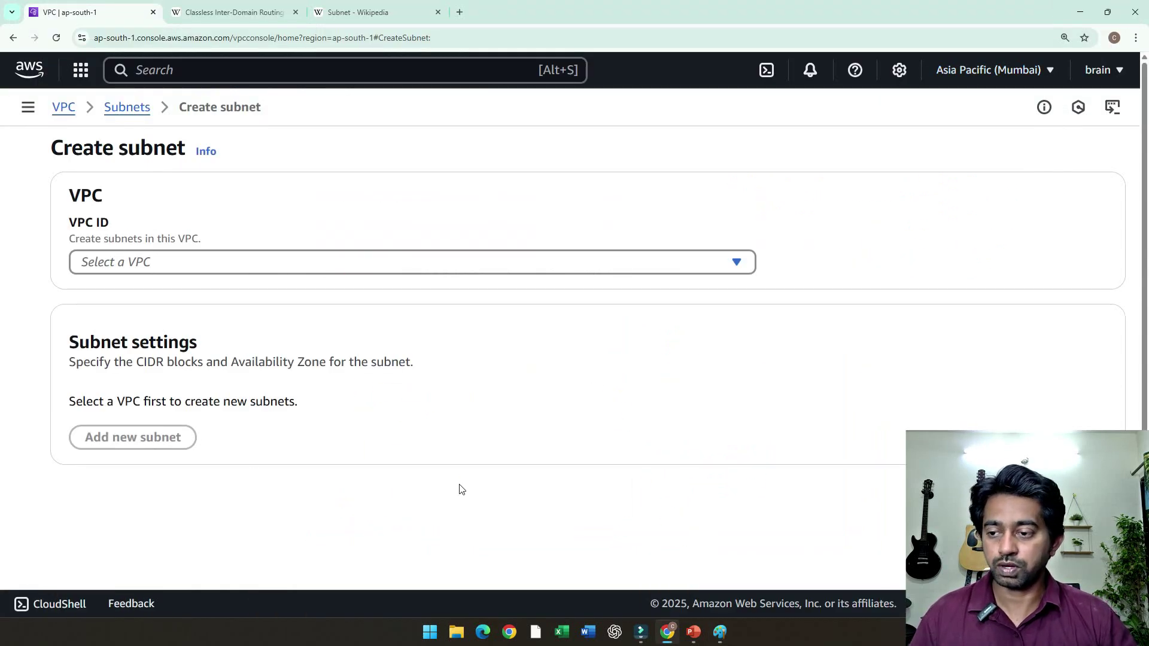
{"action": "double_click", "coordinate": [67, 147]}
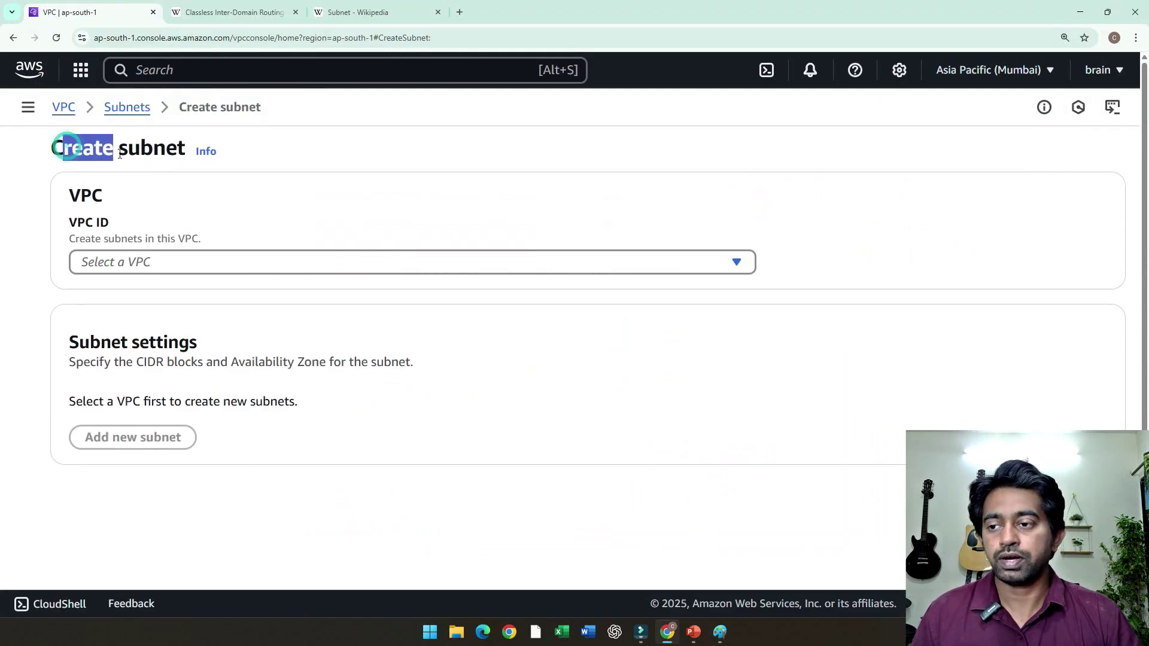
{"action": "left_click", "coordinate": [123, 159]}
{"action": "left_click_drag", "start_coordinate": [66, 185], "coordinate": [205, 236]}
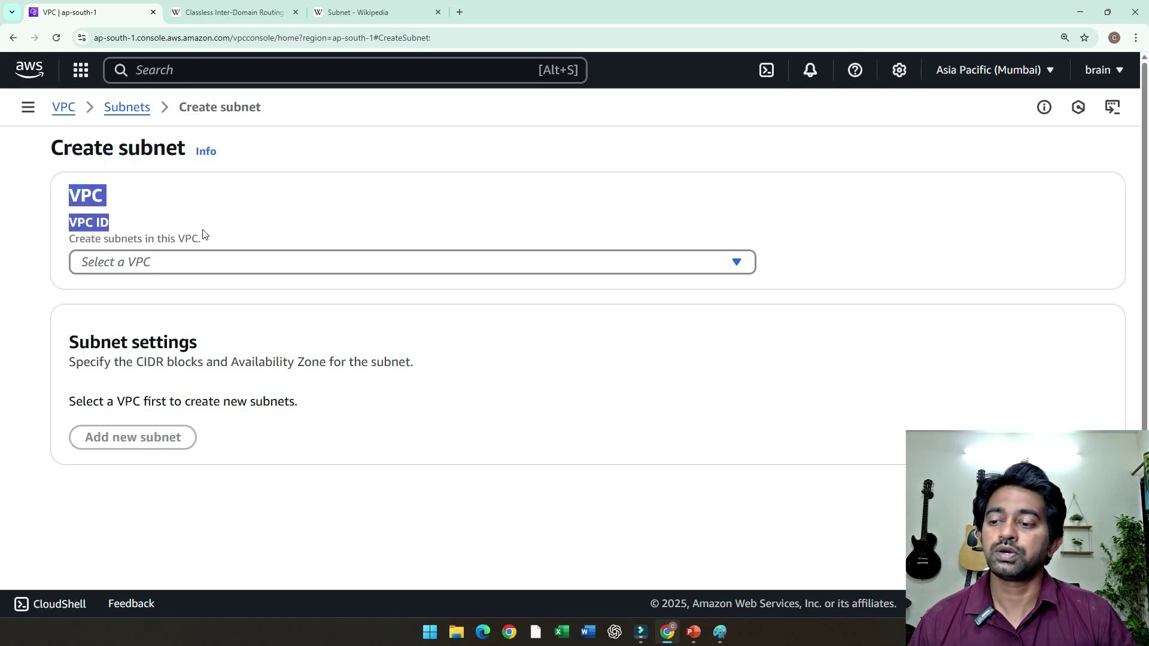
{"action": "left_click", "coordinate": [209, 230]}
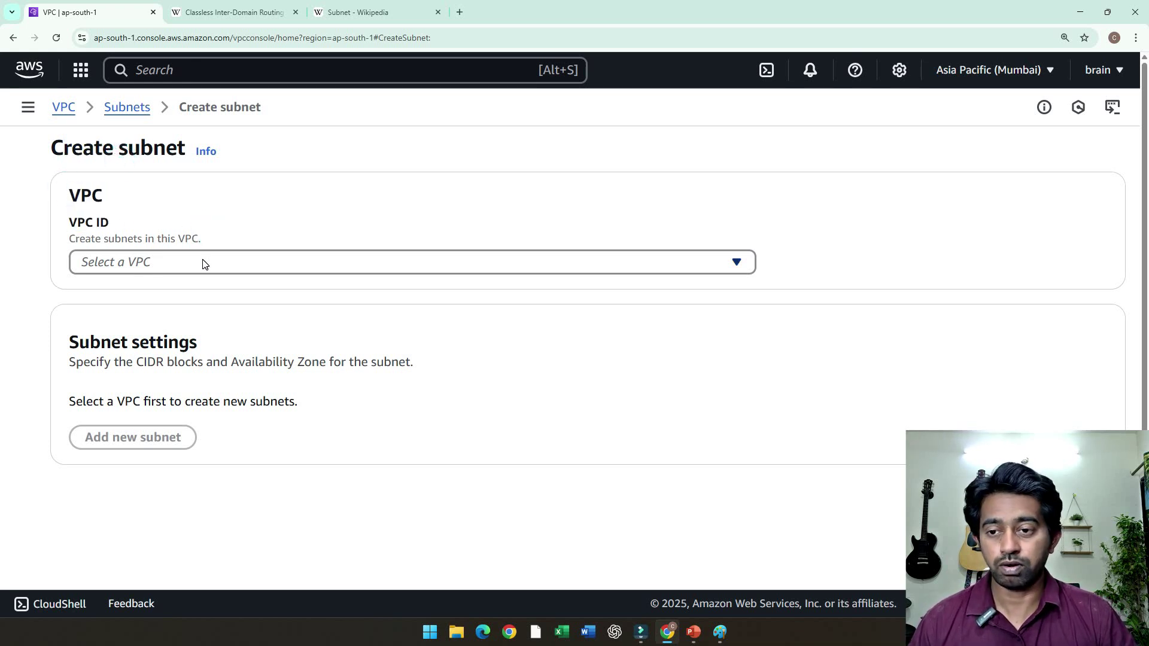
{"action": "left_click", "coordinate": [151, 262]}
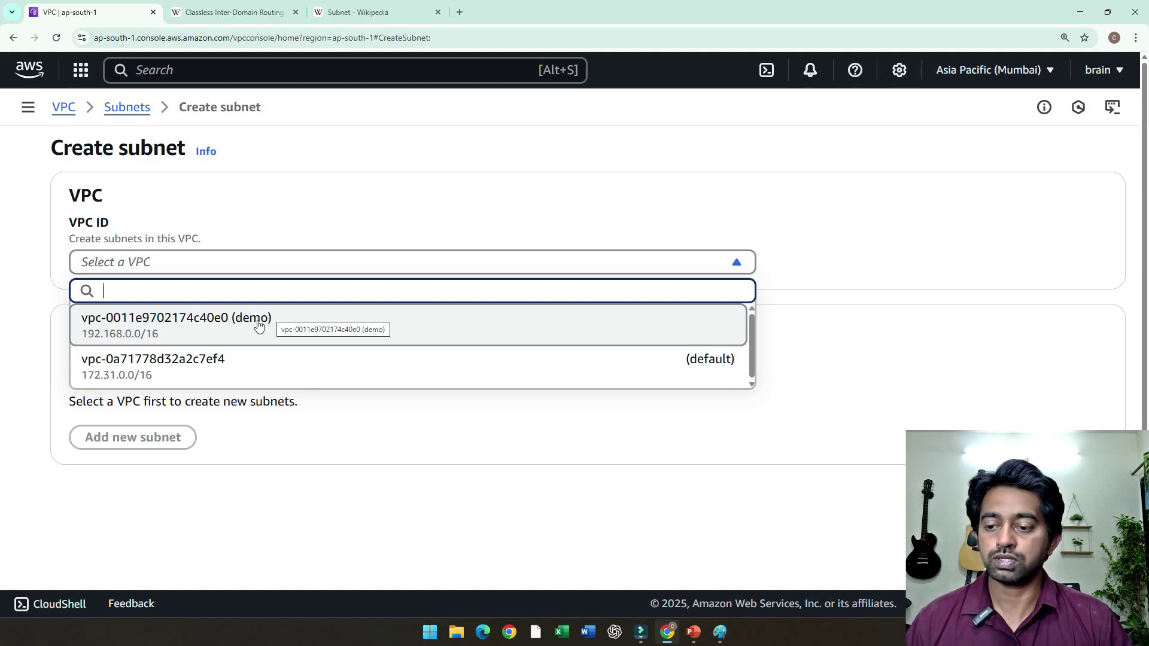
{"action": "left_click", "coordinate": [239, 325]}
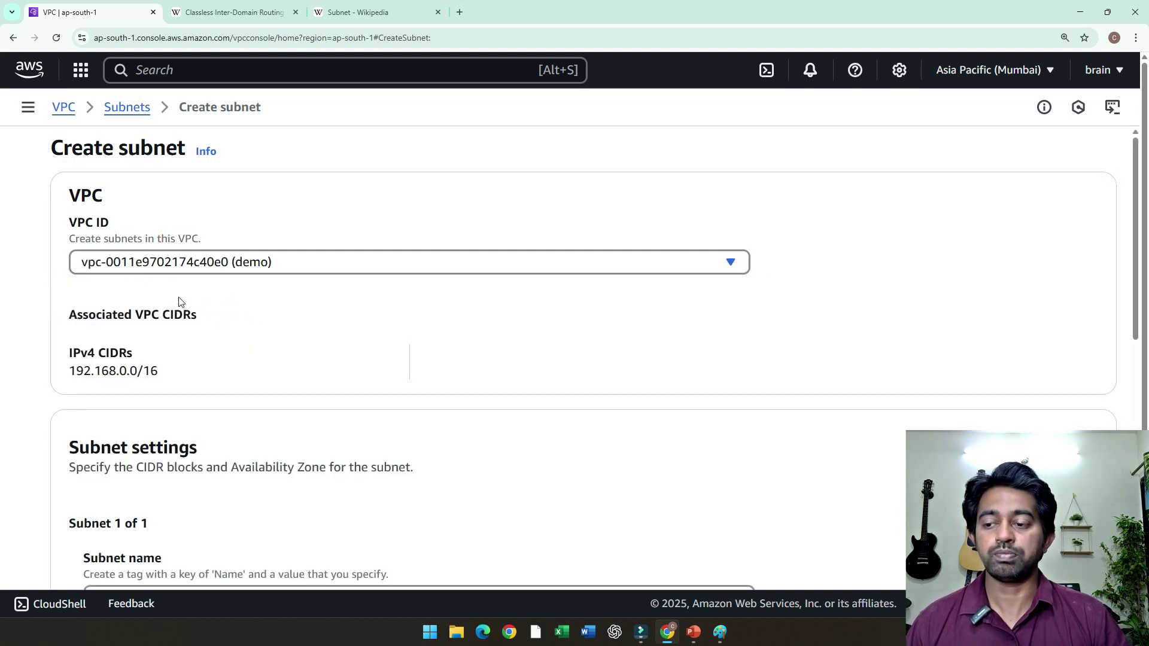
Examine the IPv4 CIDR associated with the demo VPC.
{"action": "scroll", "coordinate": [197, 299], "scroll_direction": "down", "scroll_amount": 1}
{"action": "scroll", "coordinate": [210, 249], "scroll_direction": "down", "scroll_amount": 1}
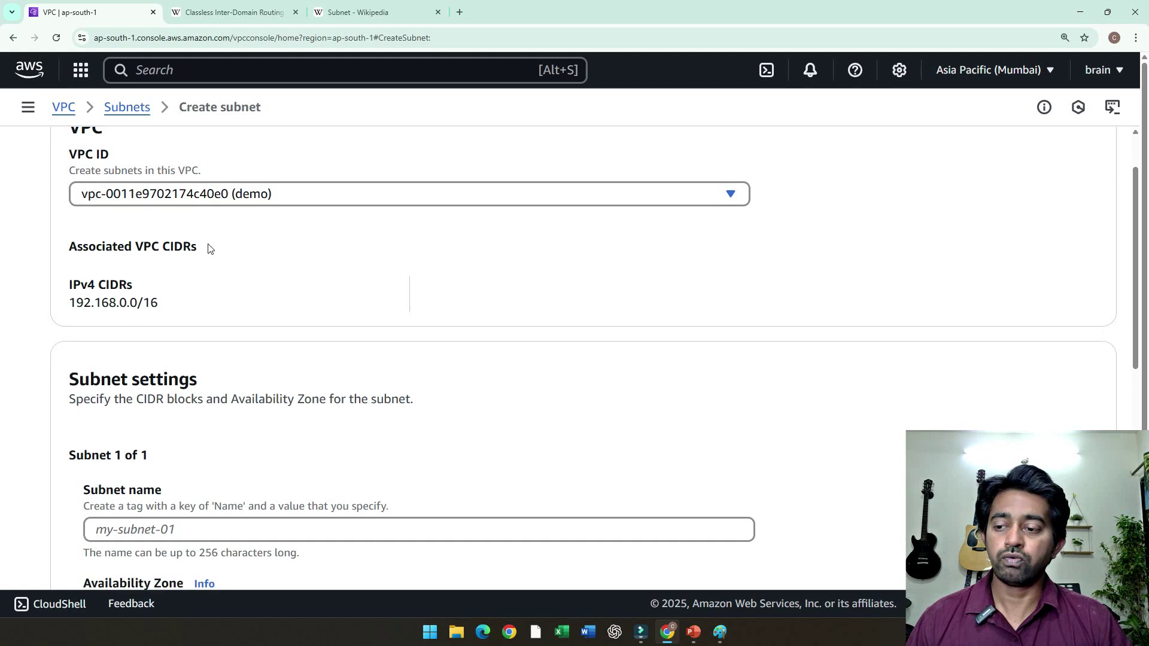
{"action": "left_click", "coordinate": [70, 250]}
{"action": "left_click_drag", "start_coordinate": [70, 250], "coordinate": [160, 257]}
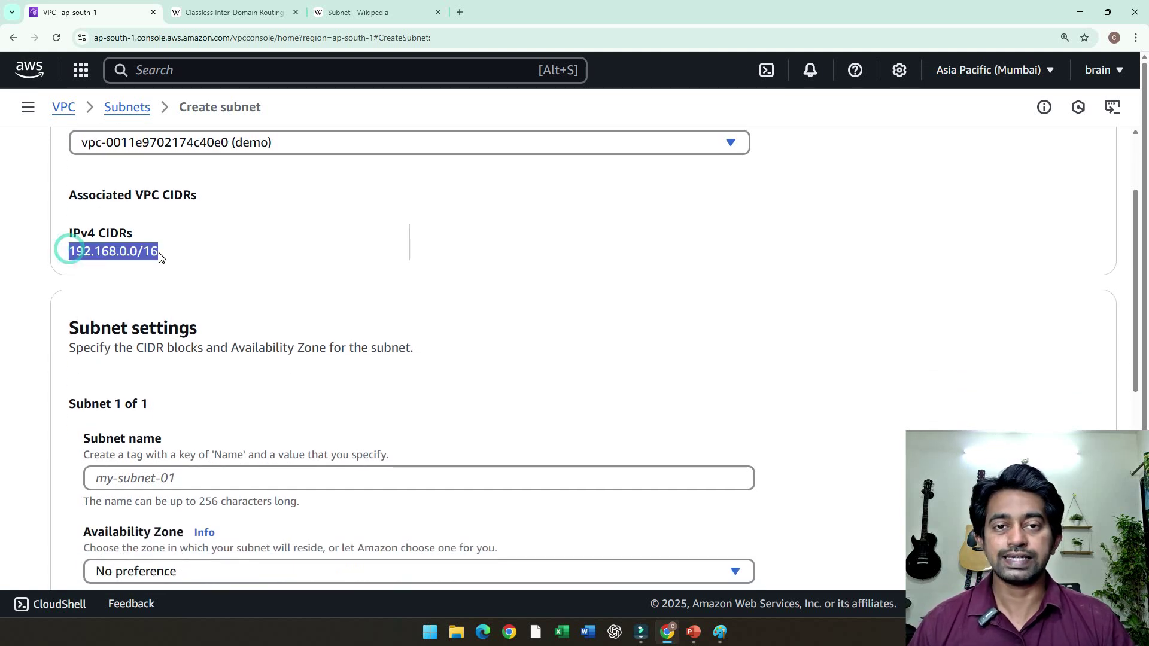
{"action": "left_click", "coordinate": [191, 258]}
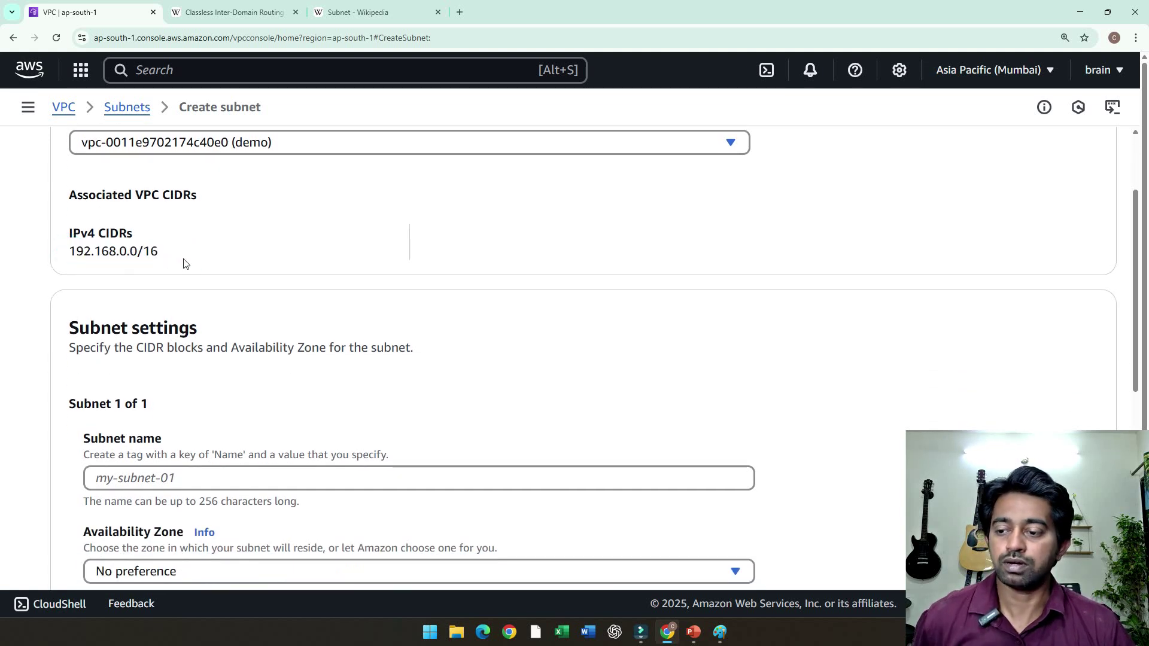
{"action": "left_click_drag", "start_coordinate": [69, 250], "coordinate": [166, 256]}
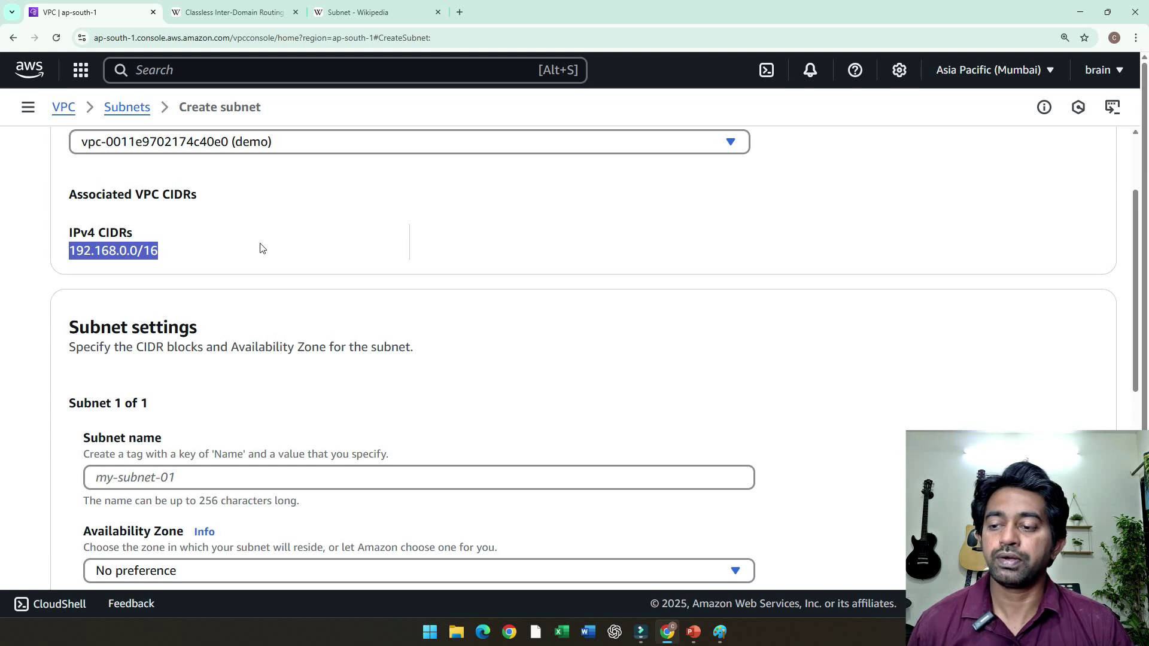
Review the octets of the demo VPC's associated IPv4 CIDR block.
{"action": "scroll", "coordinate": [259, 248], "scroll_direction": "down", "scroll_amount": 3}
{"action": "scroll", "coordinate": [260, 248], "scroll_direction": "up", "scroll_amount": 3}
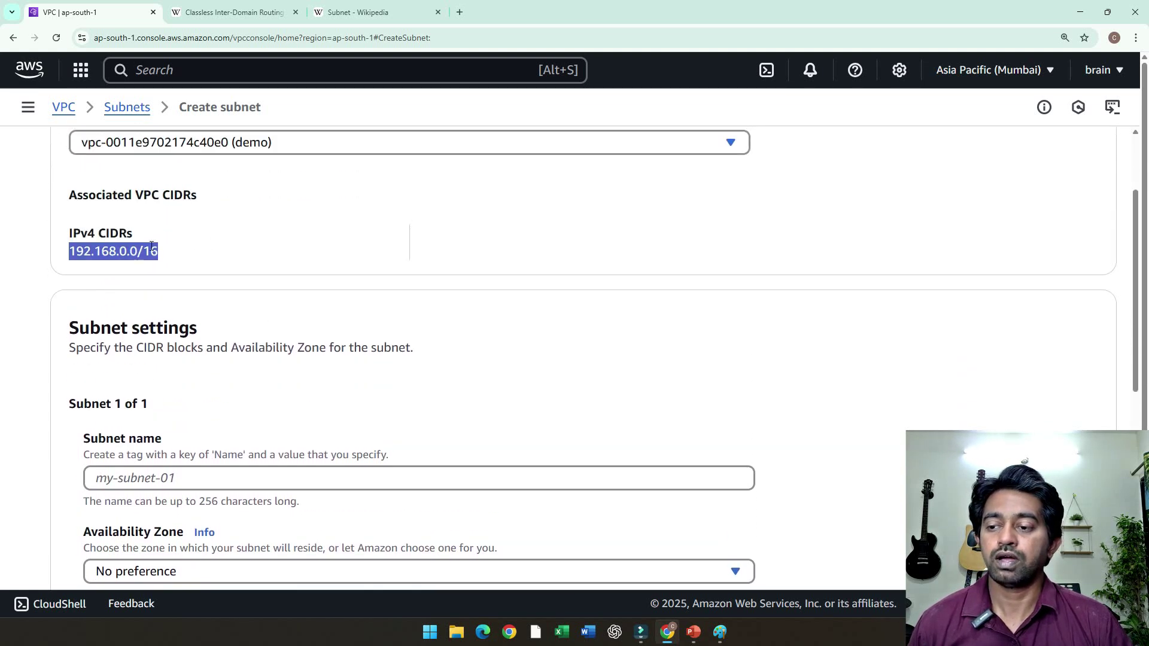
{"action": "left_click", "coordinate": [218, 258]}
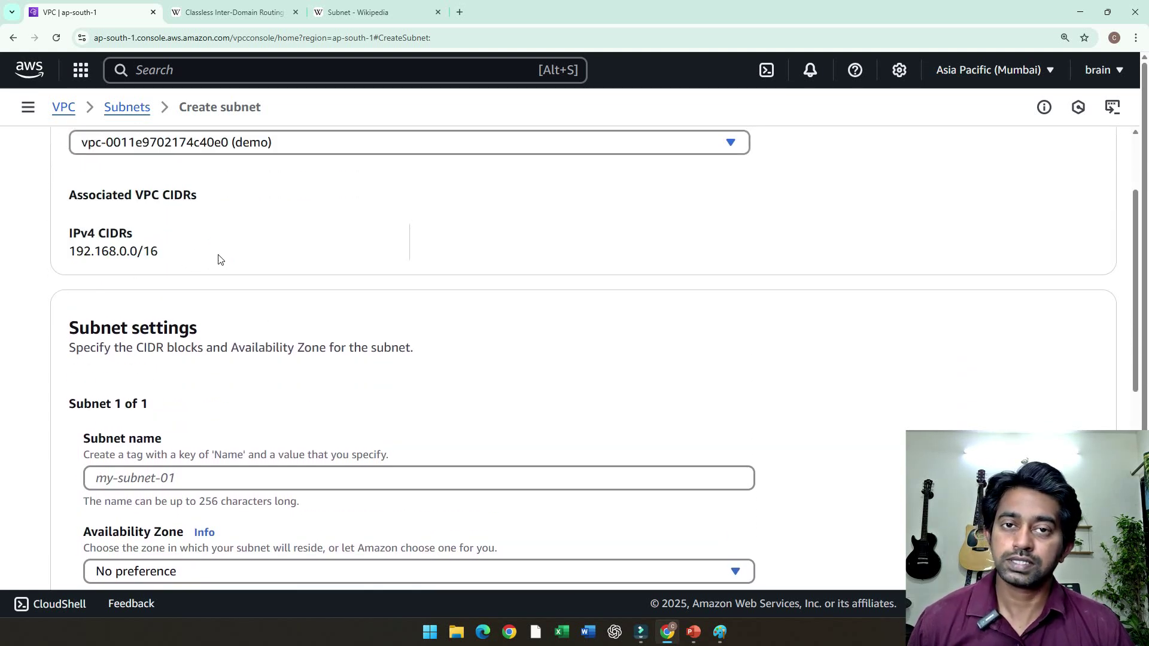
{"action": "left_click_drag", "start_coordinate": [89, 251], "coordinate": [123, 252]}
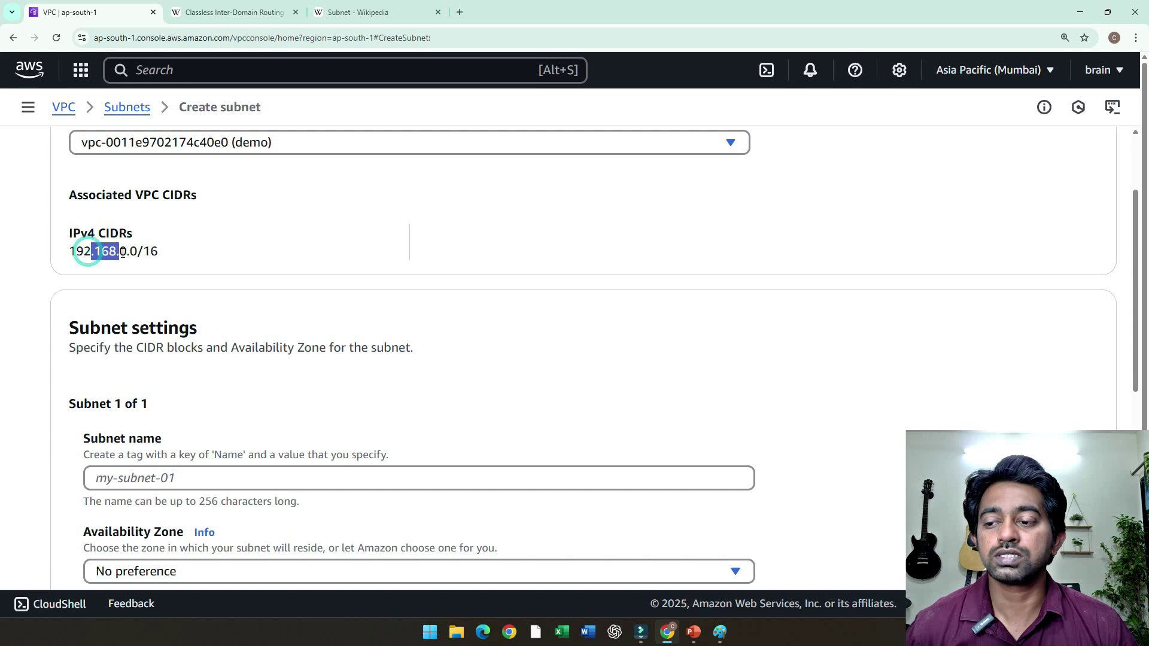
{"action": "left_click", "coordinate": [213, 249]}
Name the new subnet Demo-Subnet1 in the subnet settings.
{"action": "scroll", "coordinate": [214, 250], "scroll_direction": "down", "scroll_amount": 4}
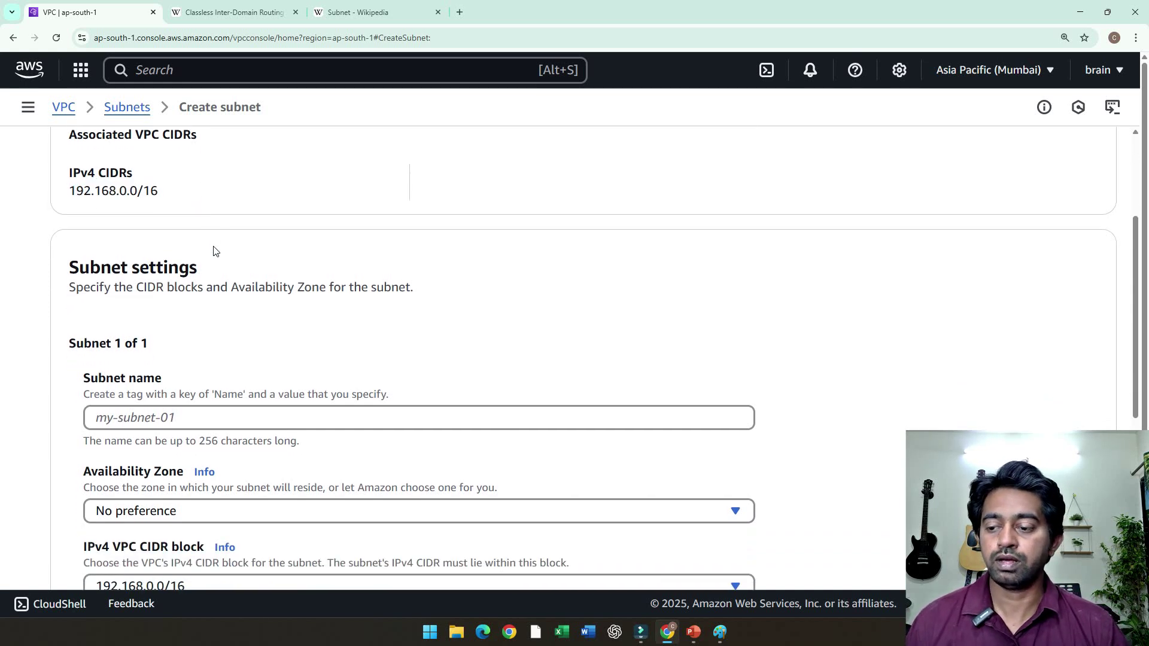
{"action": "left_click", "coordinate": [213, 233]}
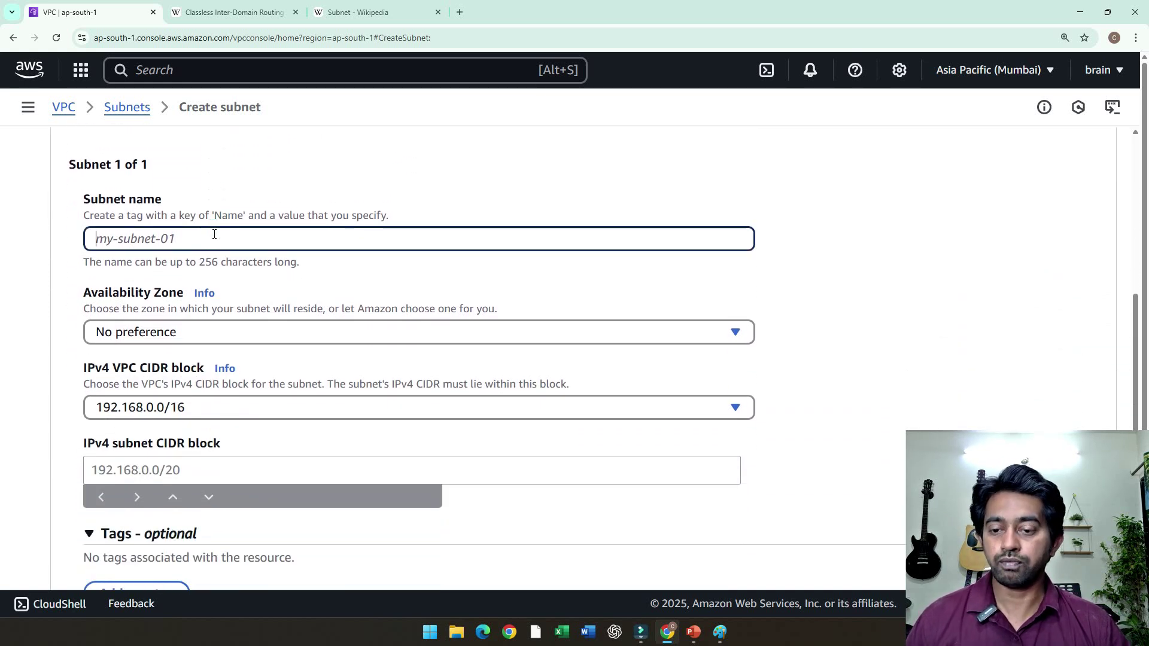
{"action": "type", "text": "Subnet"}
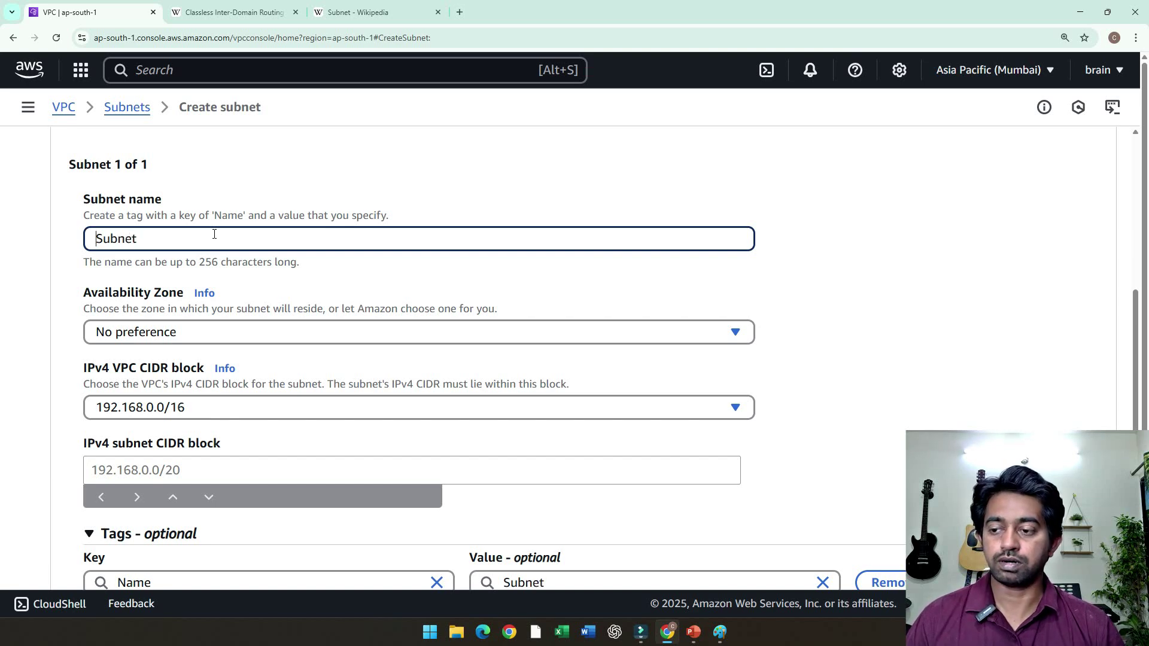
{"action": "type", "text": "Demo-"}
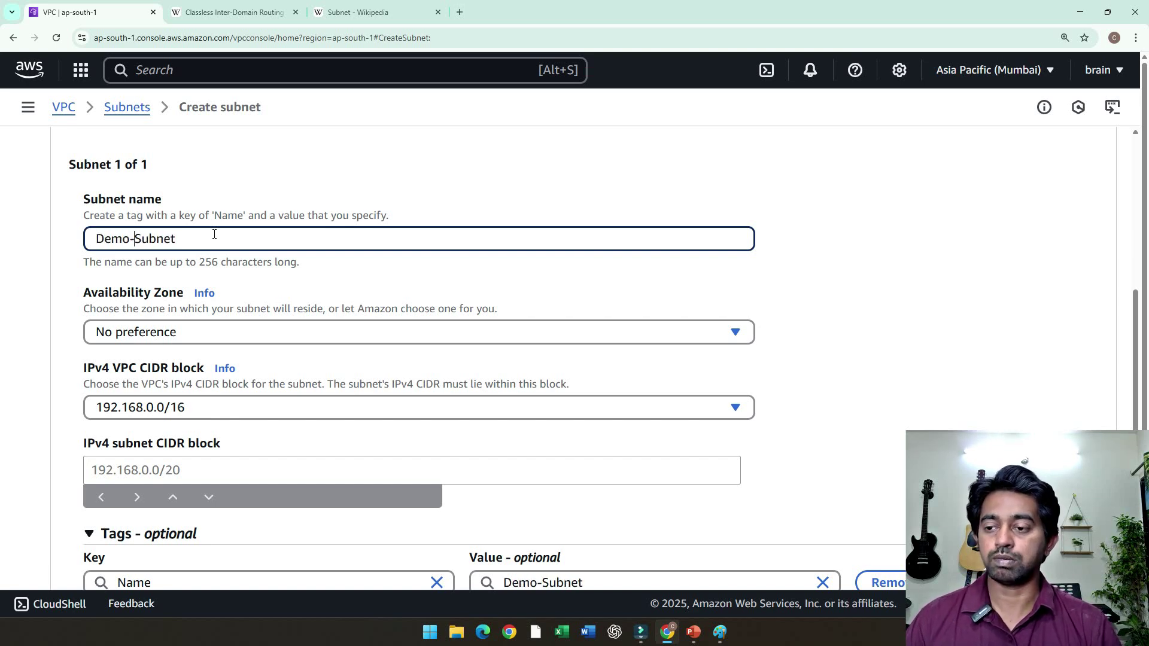
{"action": "type", "text": "1"}
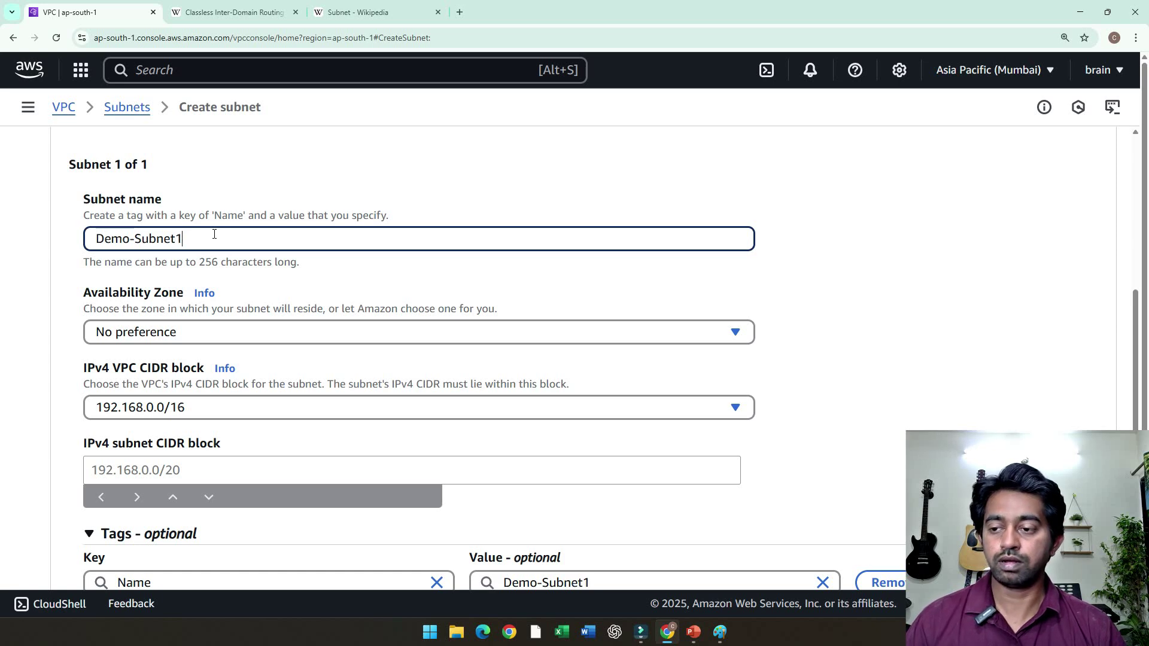
Check the subnet diagram in Paint and set the subnet's Availability Zone to Asia Pacific (Mumbai) / ap-south-1a in the AWS console.
{"action": "scroll", "coordinate": [197, 245], "scroll_direction": "down", "scroll_amount": 1}
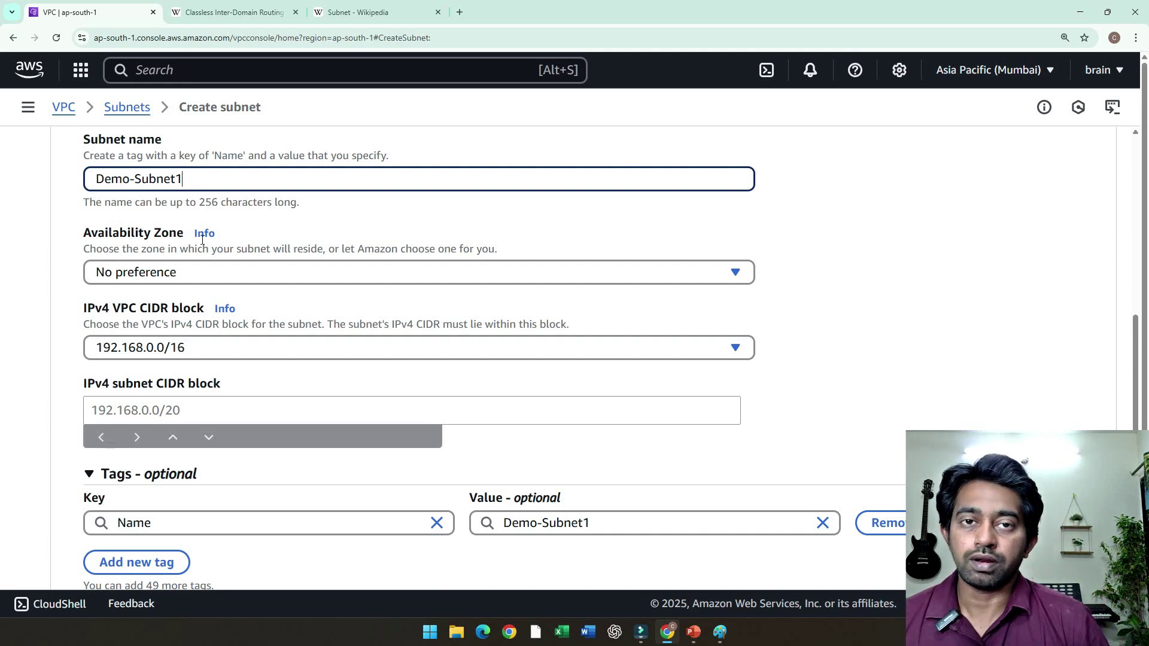
{"action": "left_click", "coordinate": [720, 631]}
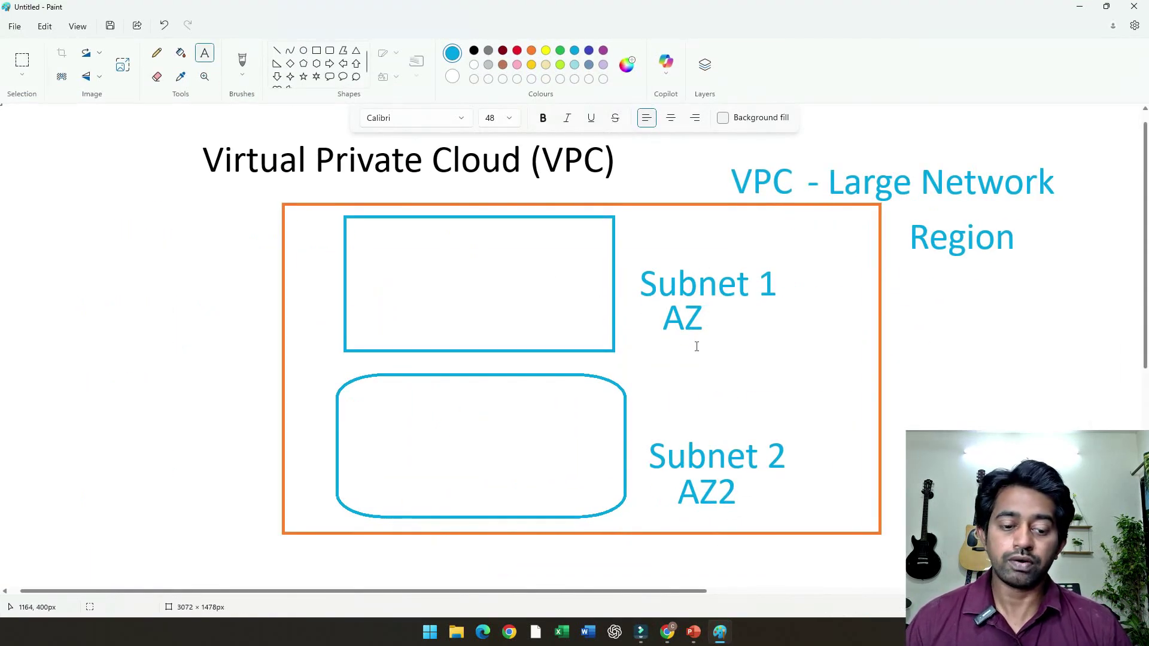
{"action": "left_click", "coordinate": [1074, 11]}
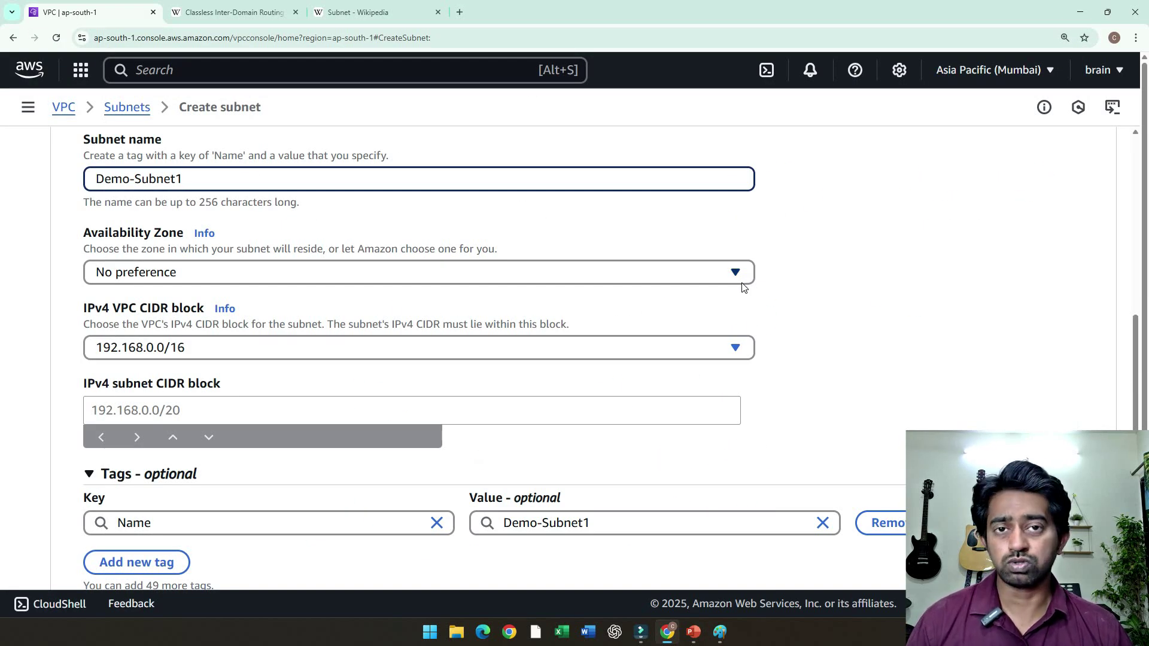
{"action": "left_click", "coordinate": [293, 275]}
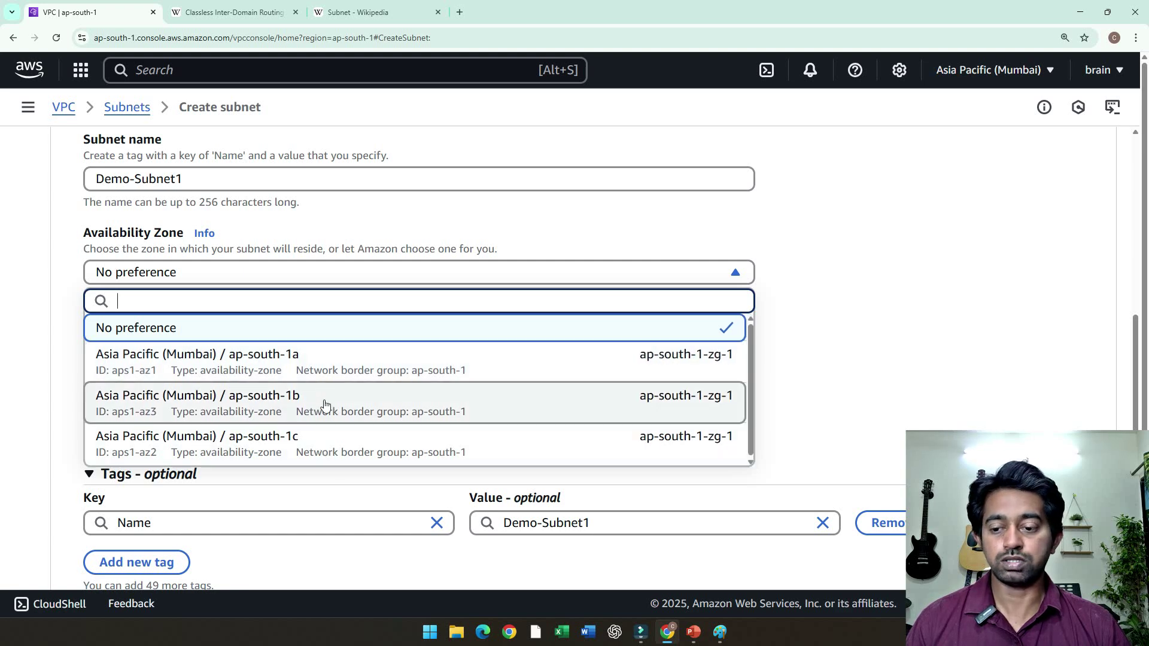
{"action": "left_click", "coordinate": [325, 372]}
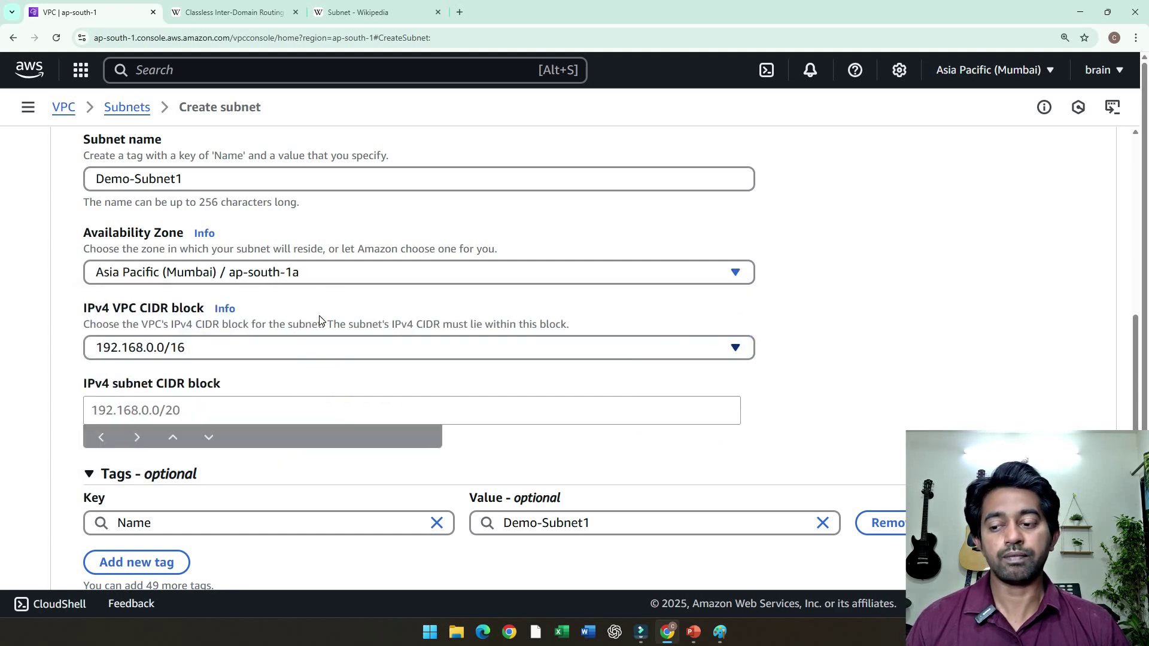
Review the IPv4 VPC CIDR block setting and enter "192.168." as the beginning of the IPv4 subnet CIDR block.
{"action": "left_click_drag", "start_coordinate": [90, 308], "coordinate": [203, 309]}
{"action": "left_click", "coordinate": [179, 323]}
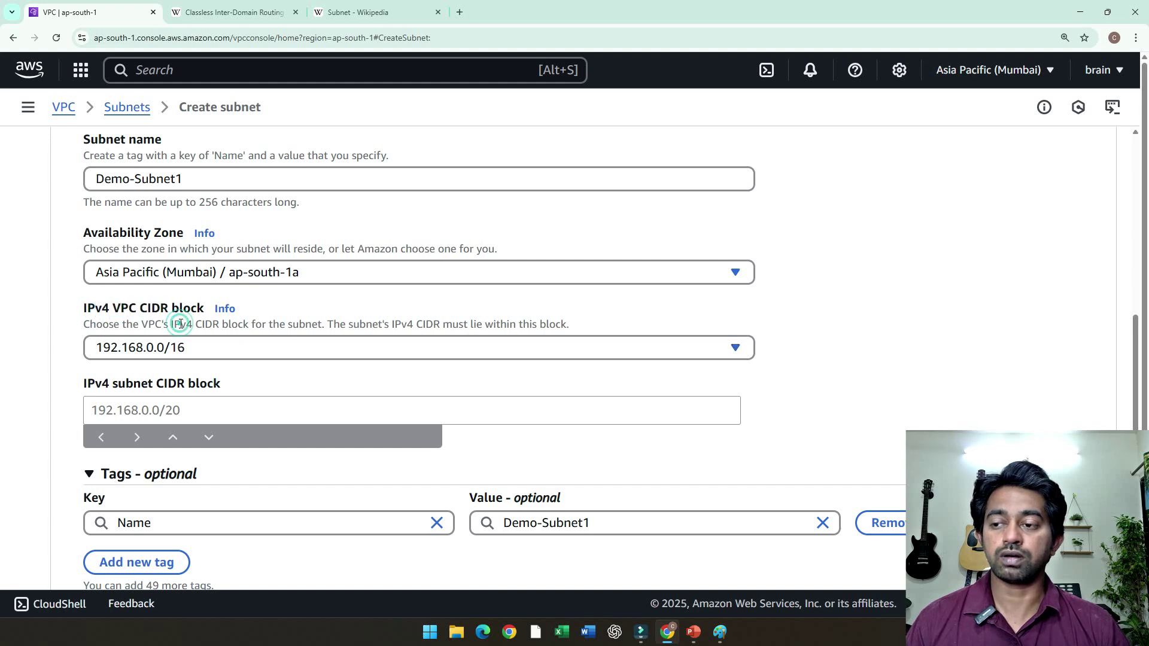
{"action": "double_click", "coordinate": [188, 179]}
{"action": "left_click", "coordinate": [218, 179]}
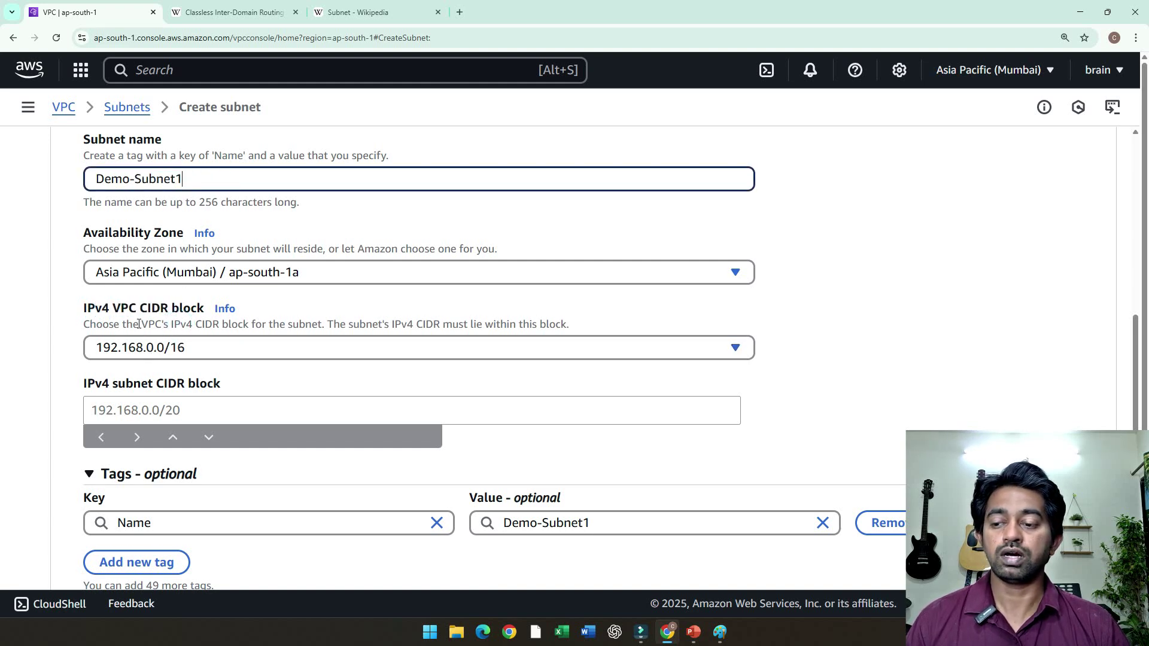
{"action": "scroll", "coordinate": [147, 356], "scroll_direction": "down", "scroll_amount": 1}
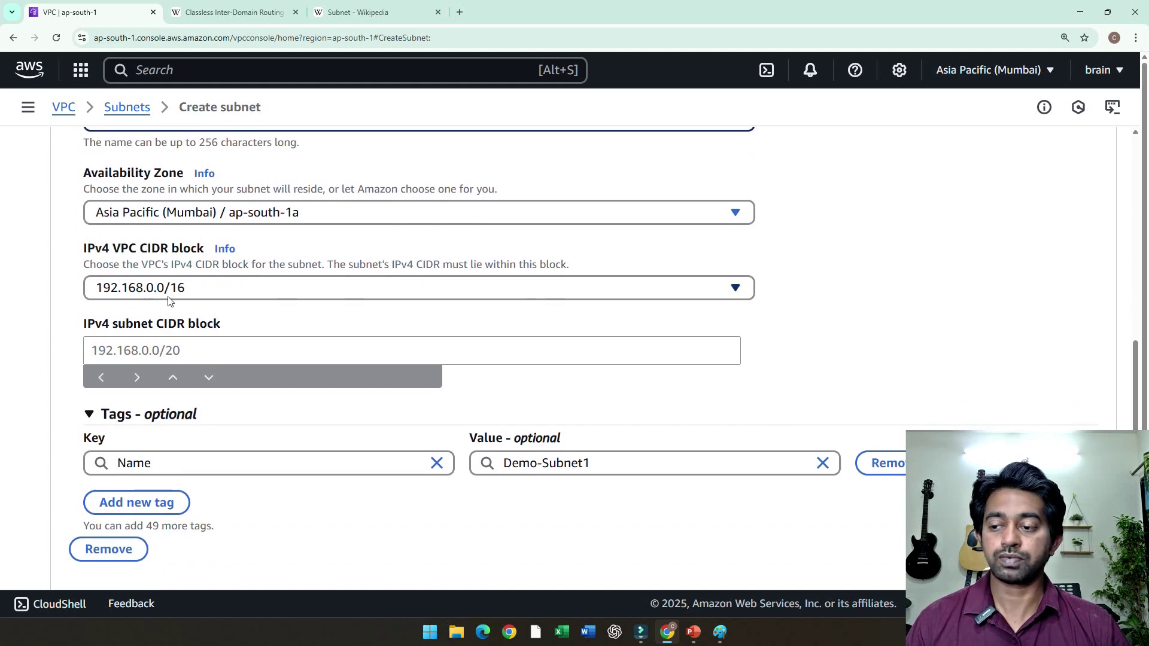
{"action": "scroll", "coordinate": [128, 300], "scroll_direction": "down", "scroll_amount": 1}
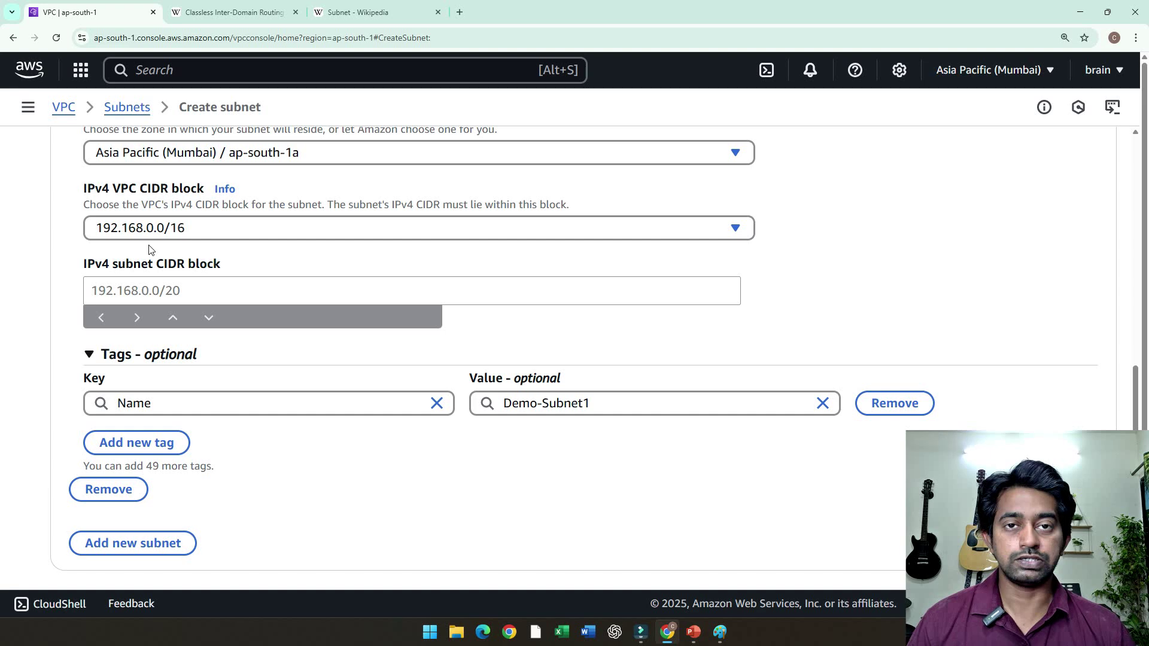
{"action": "left_click", "coordinate": [159, 289]}
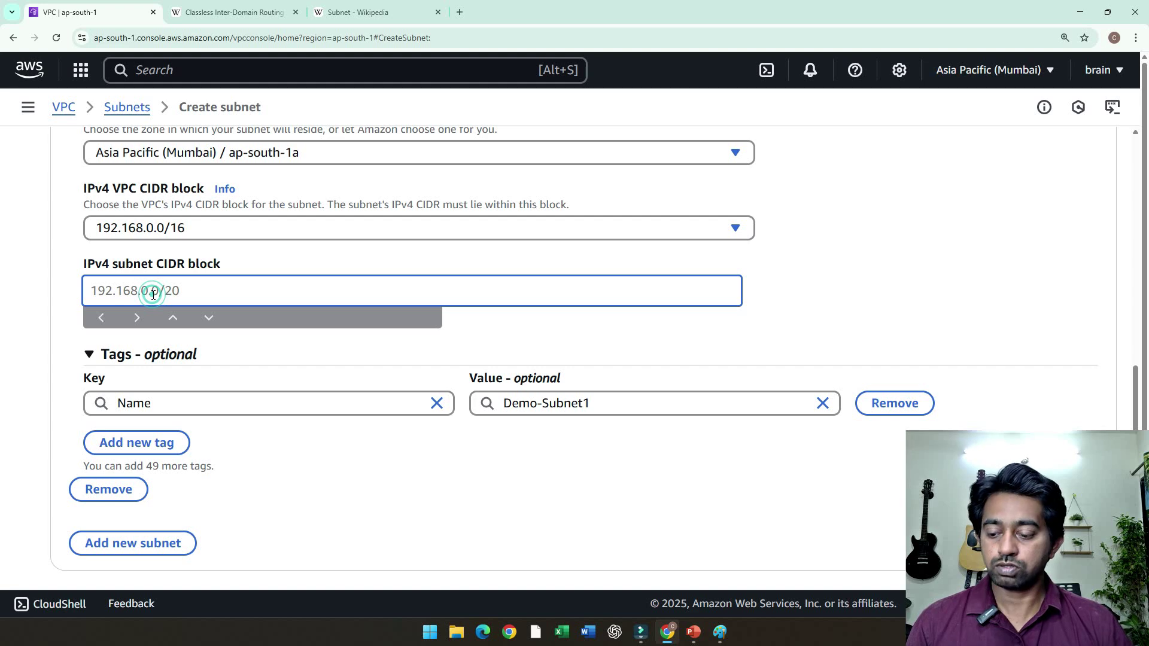
{"action": "type", "text": "192."}
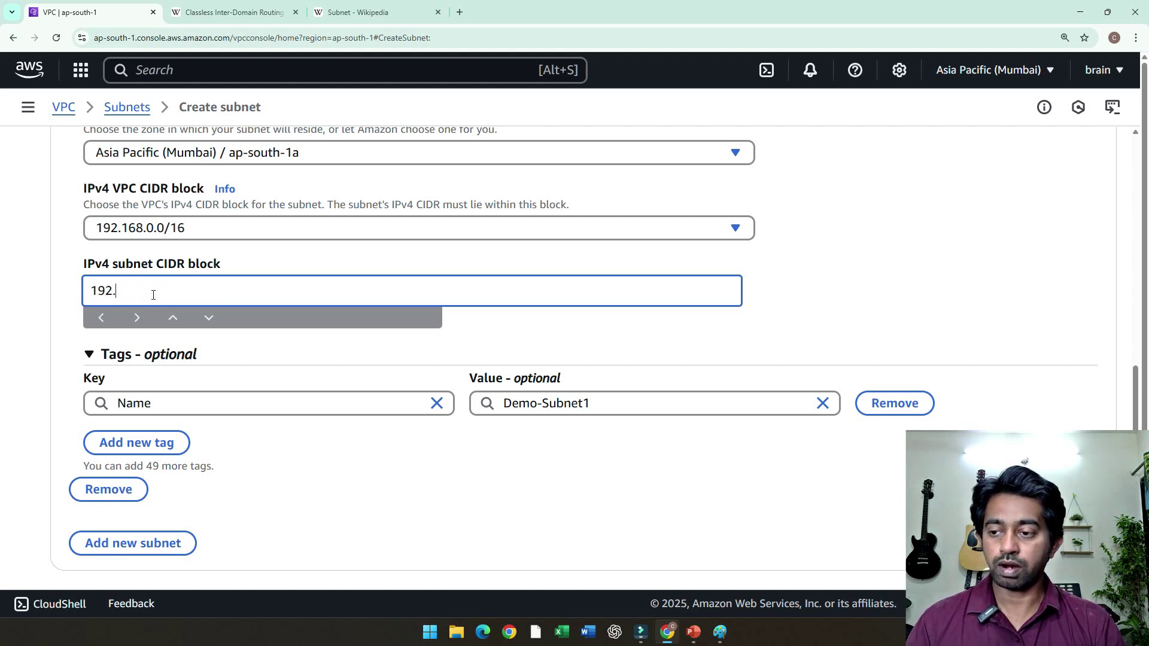
{"action": "type", "text": "168"}
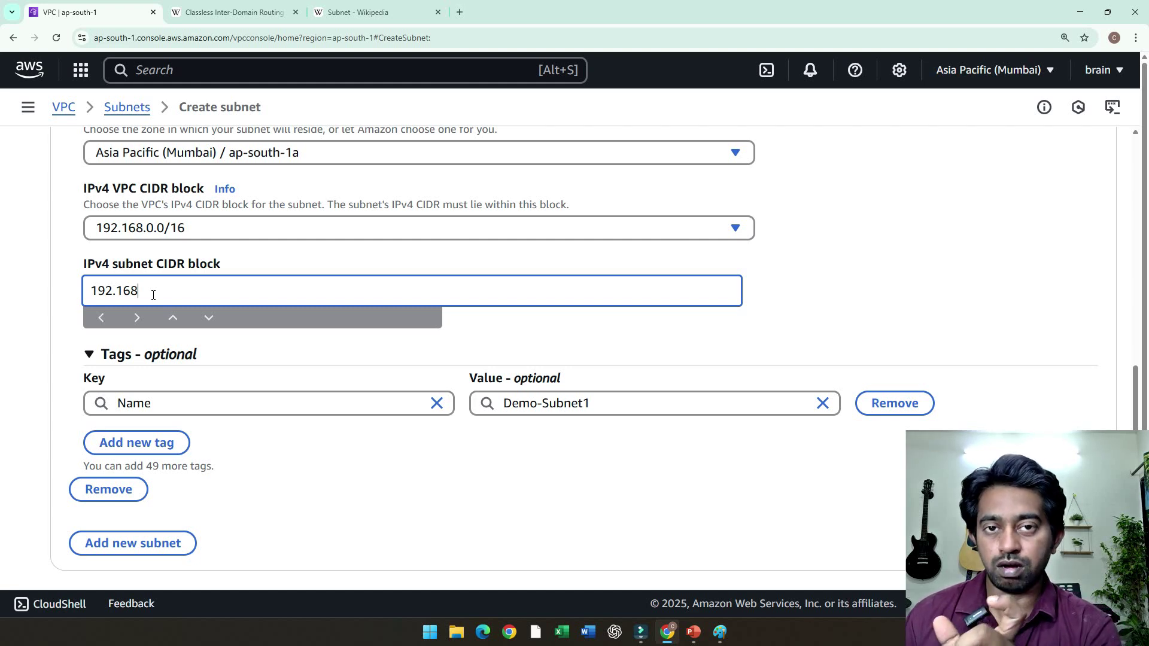
{"action": "type", "text": "."}
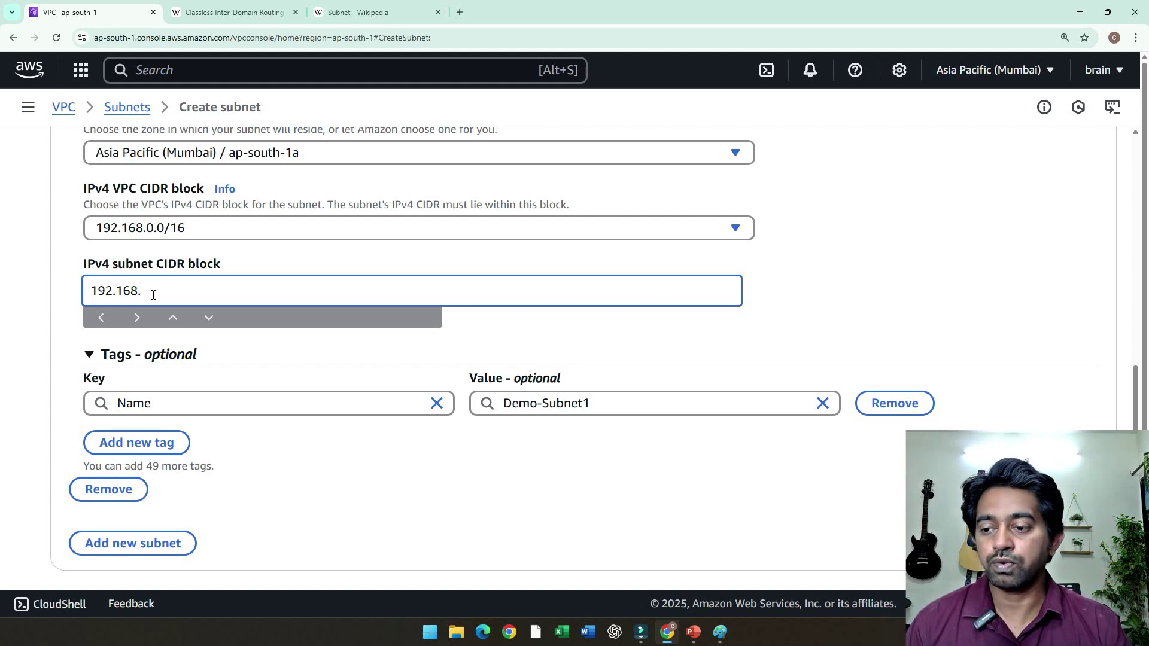
Switch to the Paint diagram and add the text "192.168.0.0/16" just above the "VPC - Large Network" label.
{"action": "left_click", "coordinate": [695, 633]}
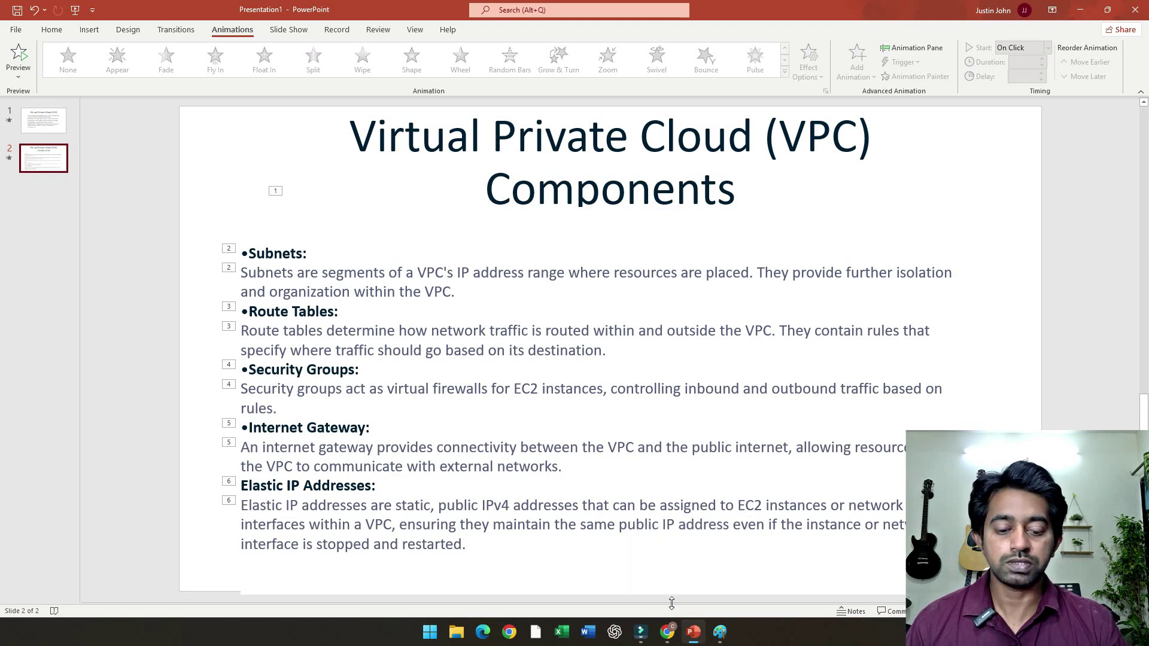
{"action": "left_click", "coordinate": [719, 632]}
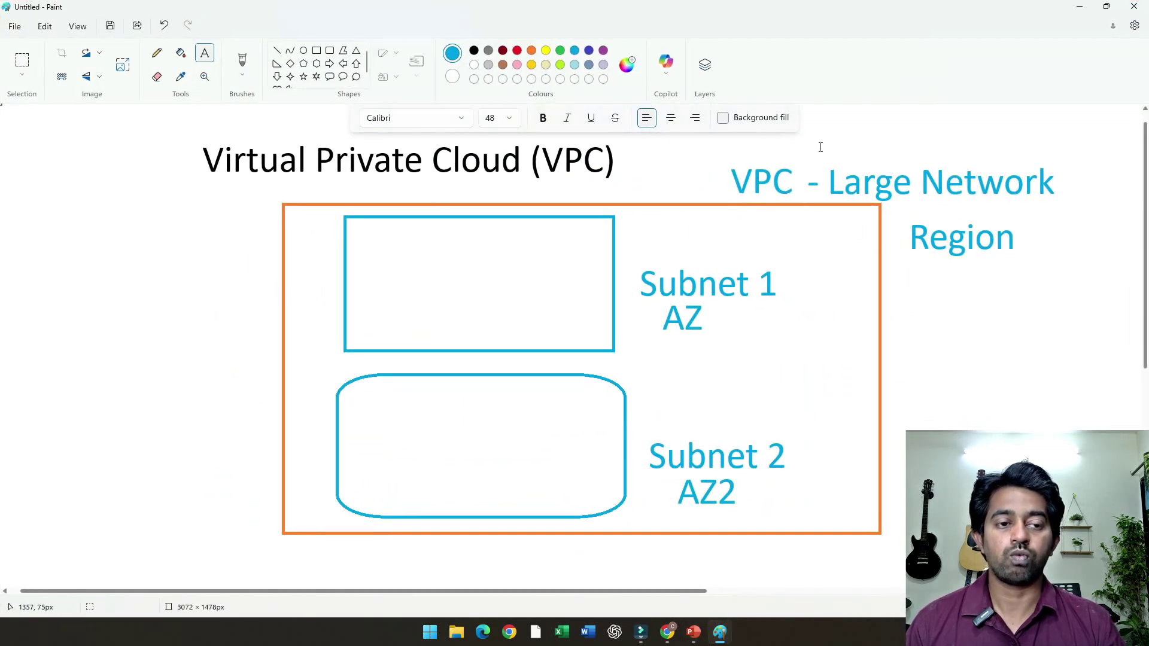
{"action": "left_click", "coordinate": [845, 156]}
{"action": "left_click", "coordinate": [839, 136]}
{"action": "left_click", "coordinate": [838, 136]}
{"action": "type", "text": "1"}
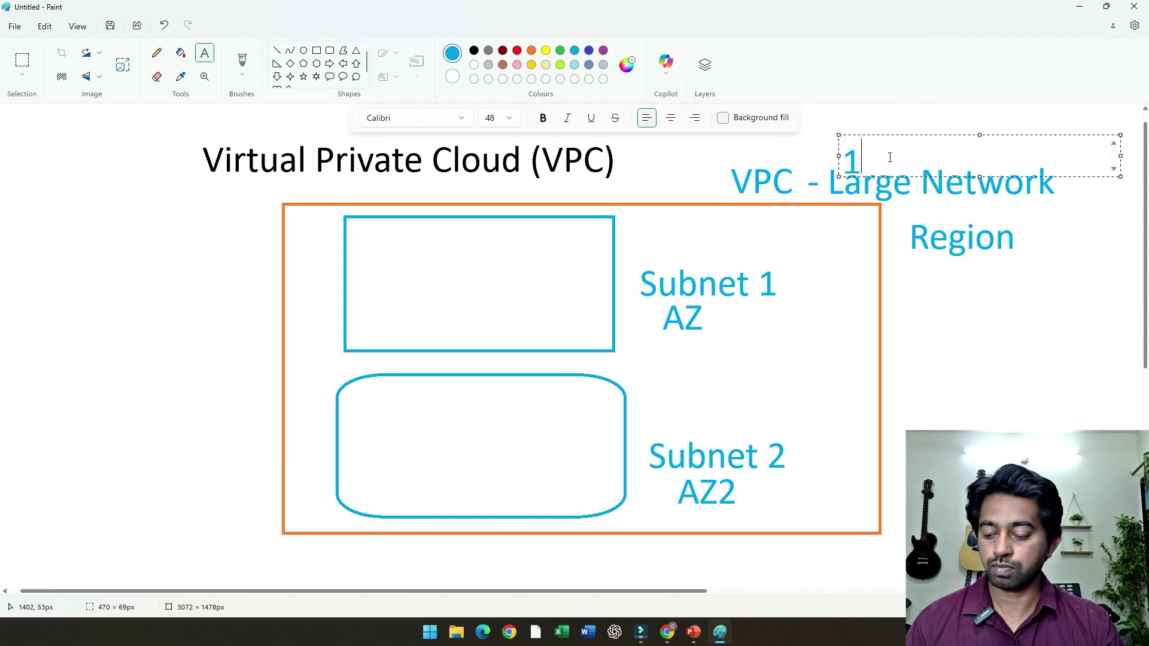
{"action": "type", "text": "92.168"}
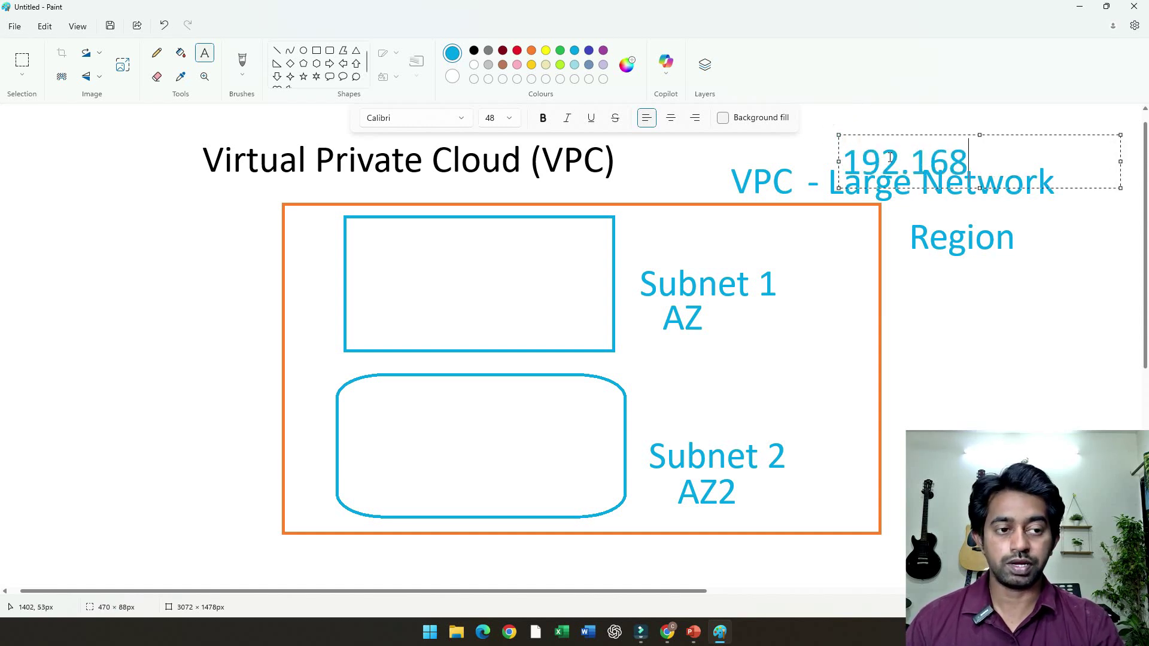
{"action": "type", "text": ".0.0"}
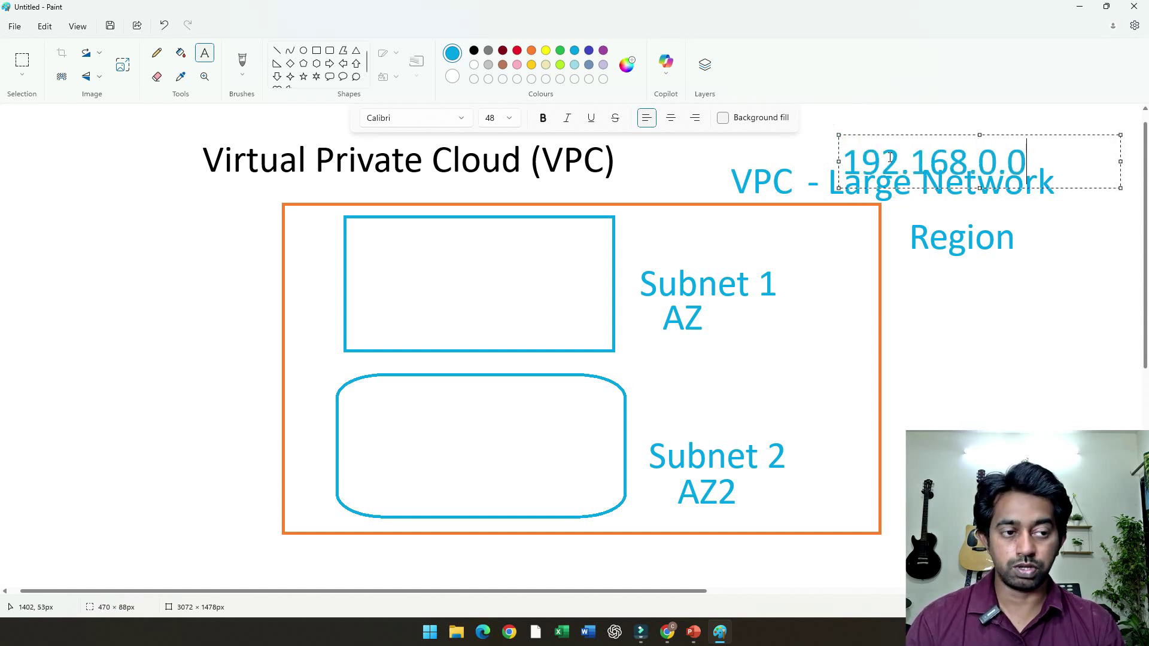
{"action": "type", "text": "/16"}
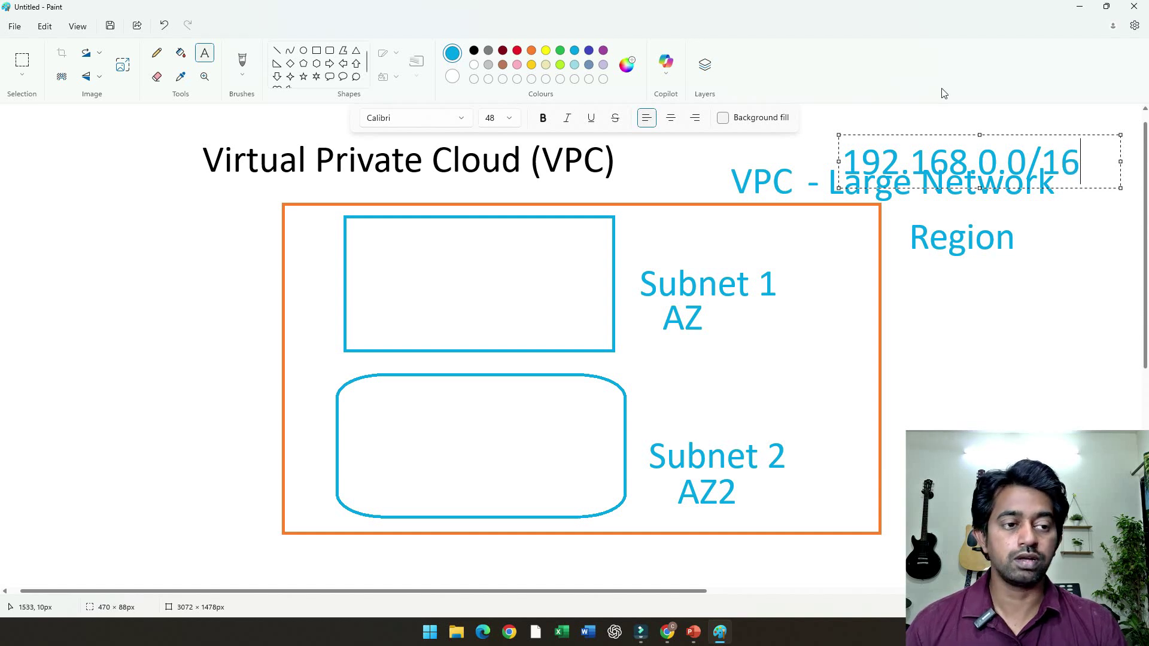
{"action": "left_click_drag", "start_coordinate": [957, 134], "coordinate": [951, 115]}
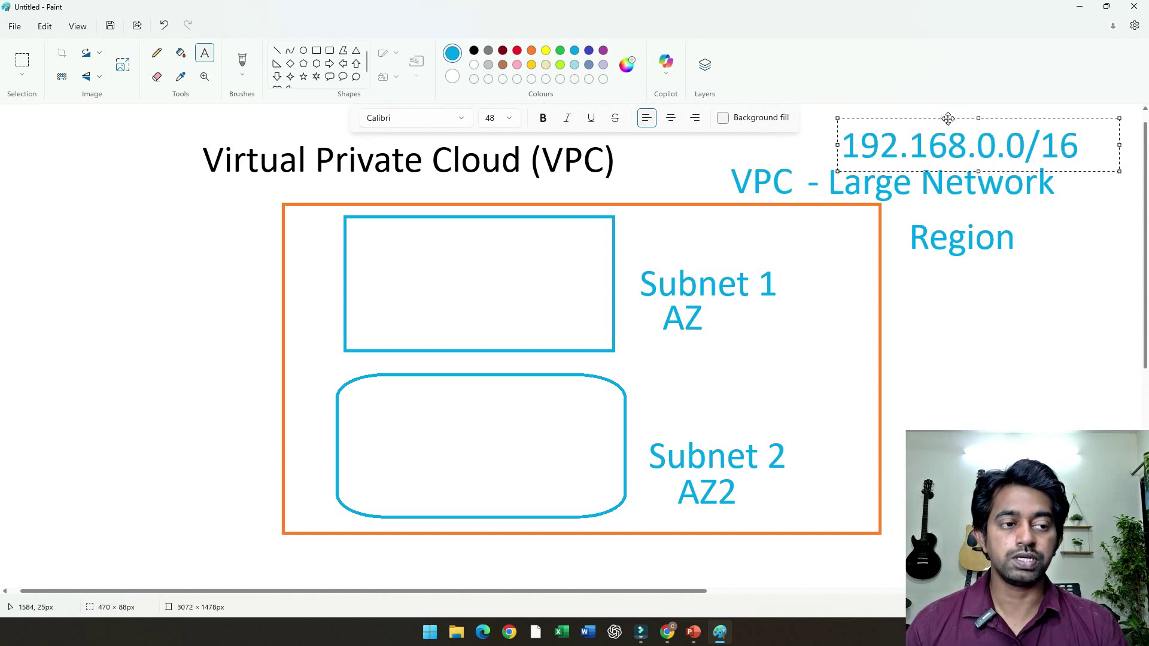
{"action": "left_click", "coordinate": [1089, 185]}
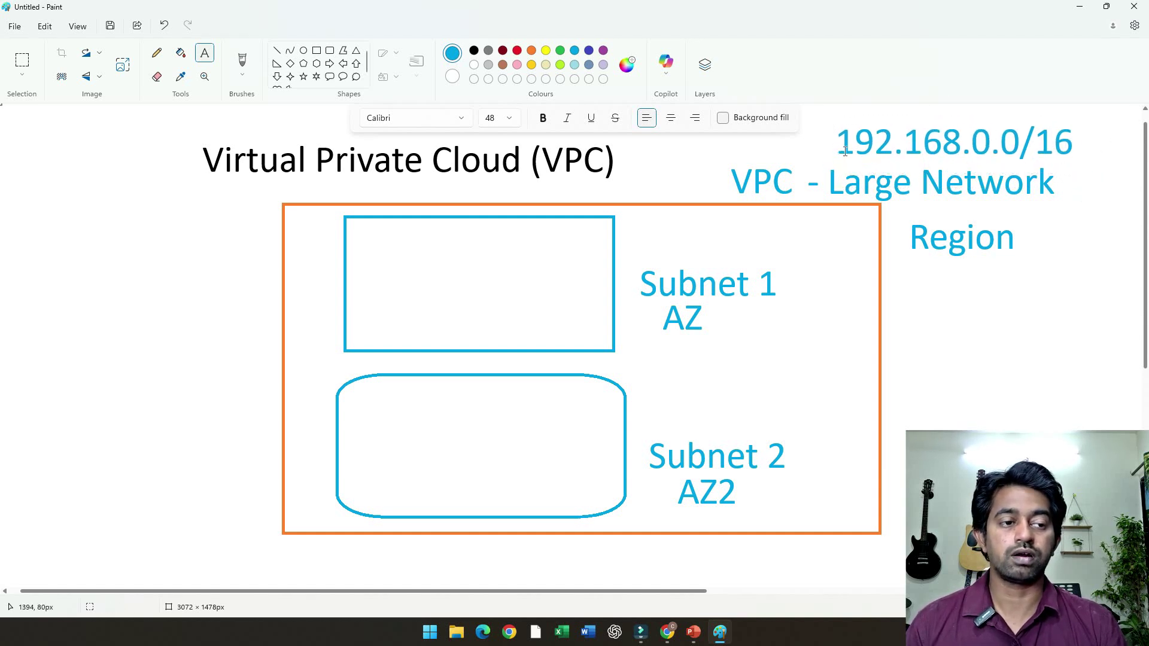
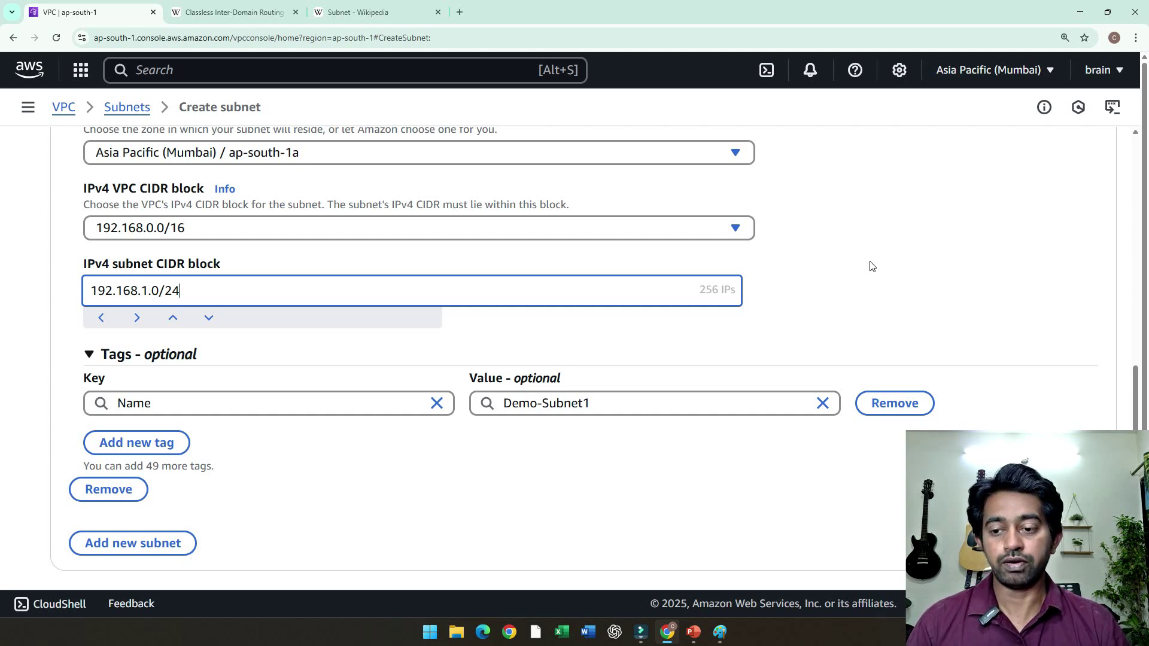
Re-enter the subnet CIDR block as 192.168.1.0/24 and examine its prefix and the number of IPs it provides.
{"action": "key", "text": "BackSpace"}
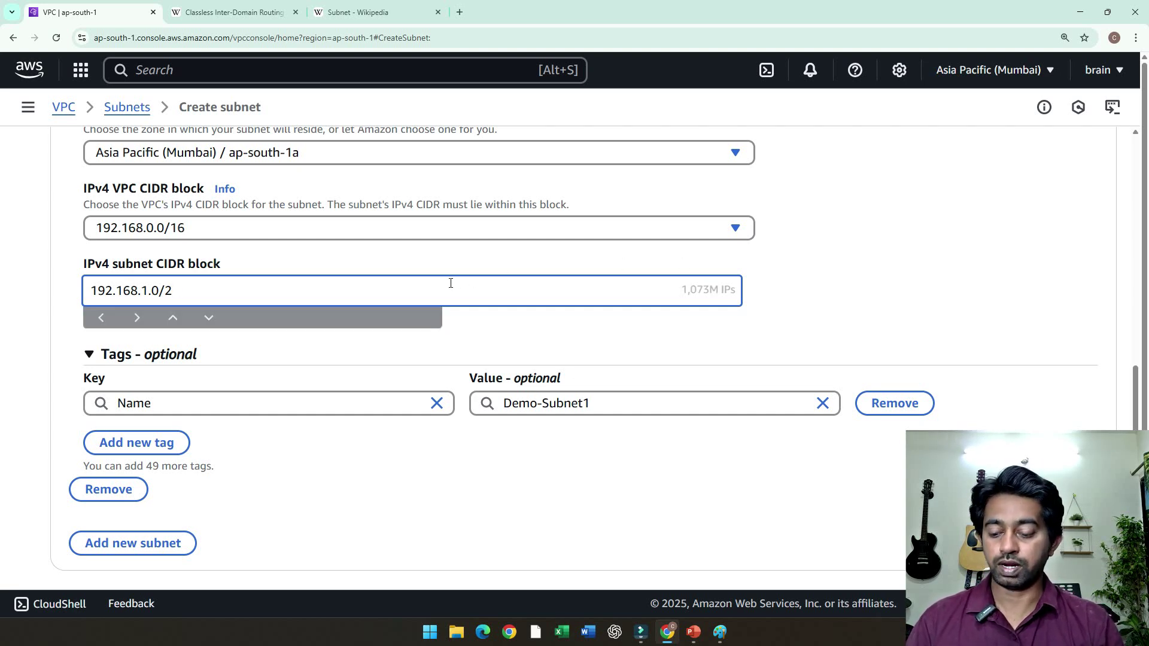
{"action": "type", "text": "4"}
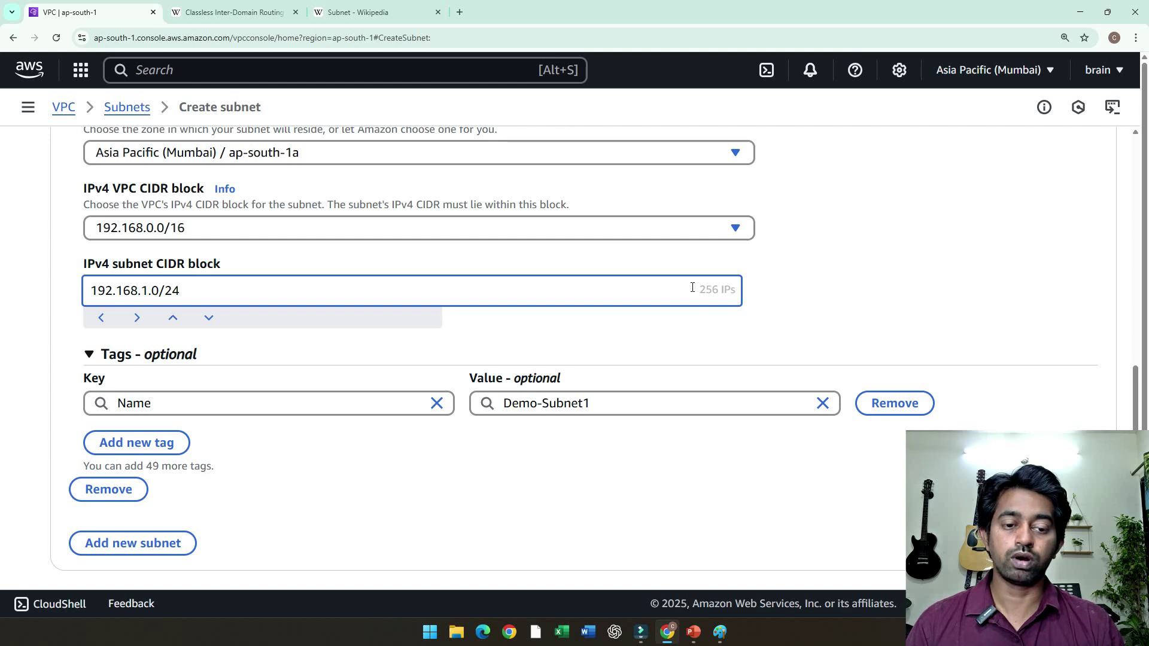
{"action": "left_click_drag", "start_coordinate": [692, 287], "coordinate": [738, 290]}
{"action": "left_click", "coordinate": [801, 263]}
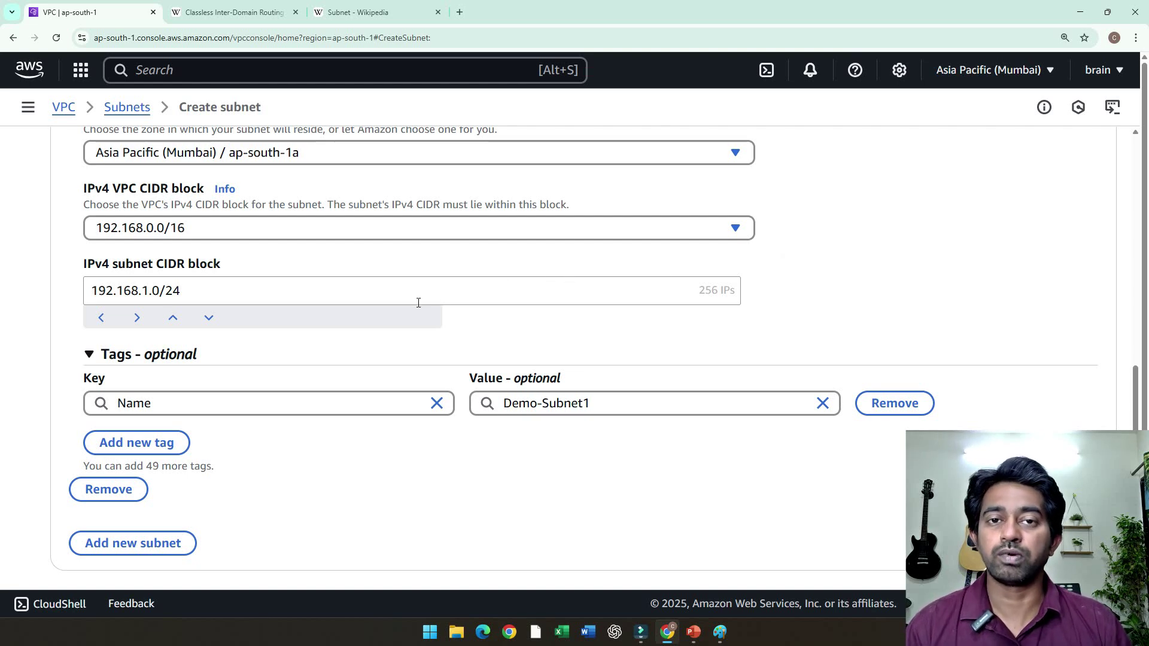
{"action": "left_click_drag", "start_coordinate": [220, 290], "coordinate": [158, 290]}
{"action": "left_click", "coordinate": [277, 300]}
{"action": "left_click_drag", "start_coordinate": [695, 291], "coordinate": [744, 294]}
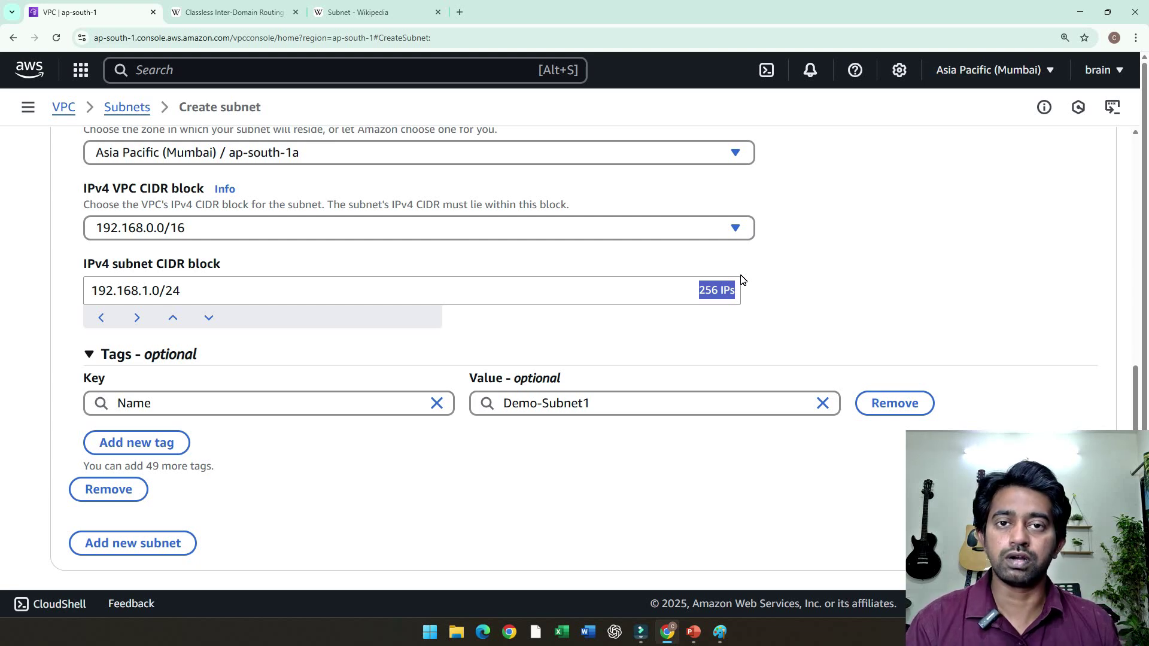
Change the IPv4 subnet CIDR block's prefix length to /23.
{"action": "left_click", "coordinate": [249, 286]}
{"action": "key", "text": "BackSpace"}
{"action": "type", "text": "3"}
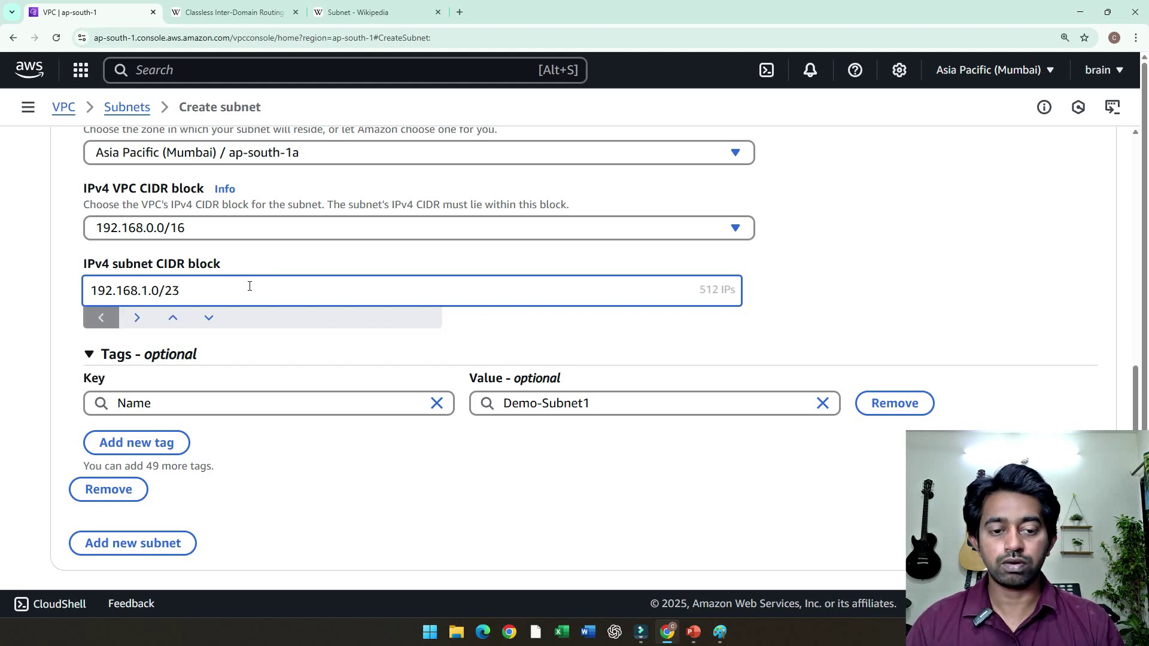
Examine the number of IPs that the /23 prefix provides for the IPv4 subnet CIDR block.
{"action": "left_click_drag", "start_coordinate": [695, 289], "coordinate": [743, 293]}
{"action": "left_click", "coordinate": [728, 298]}
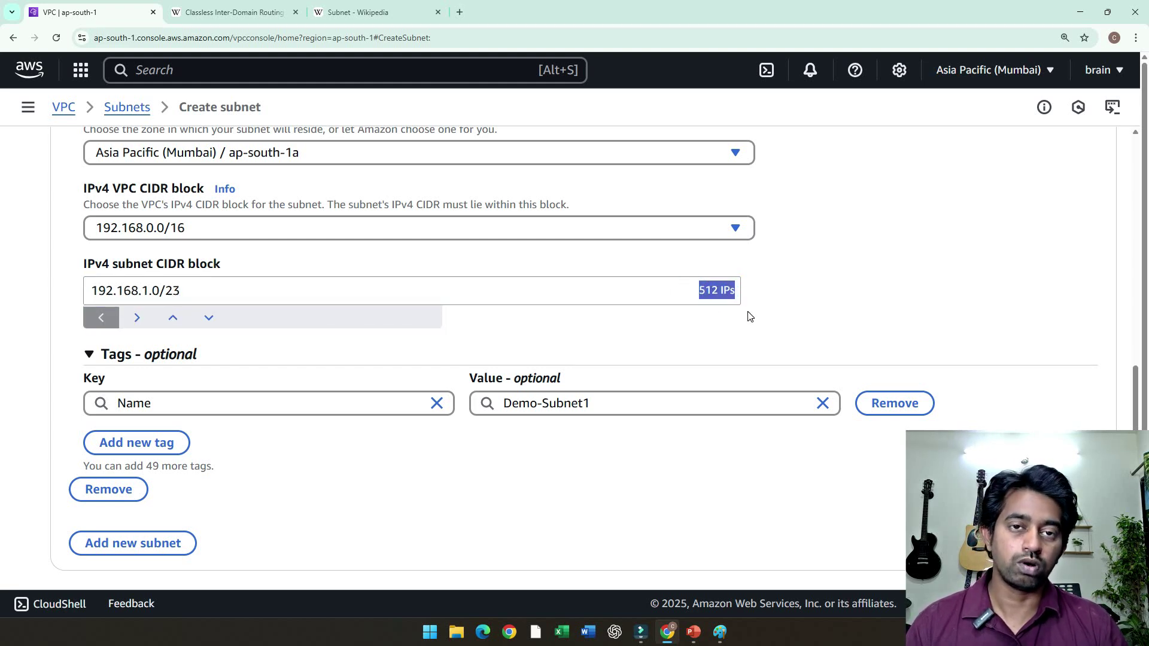
{"action": "left_click", "coordinate": [723, 296]}
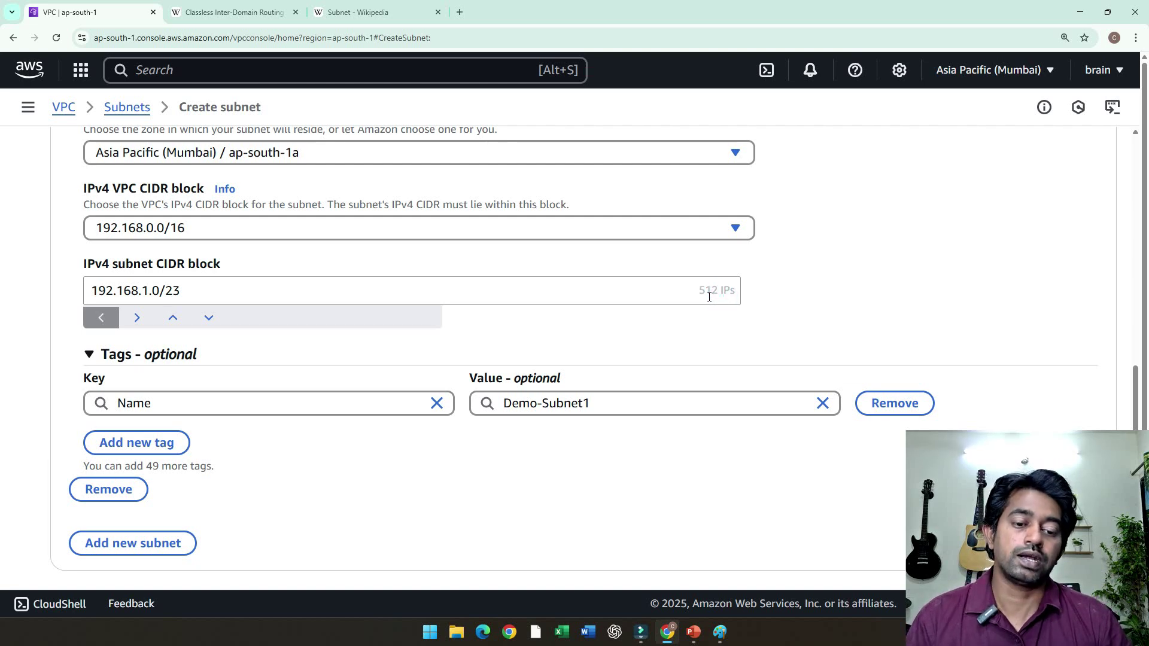
{"action": "left_click_drag", "start_coordinate": [698, 290], "coordinate": [736, 293]}
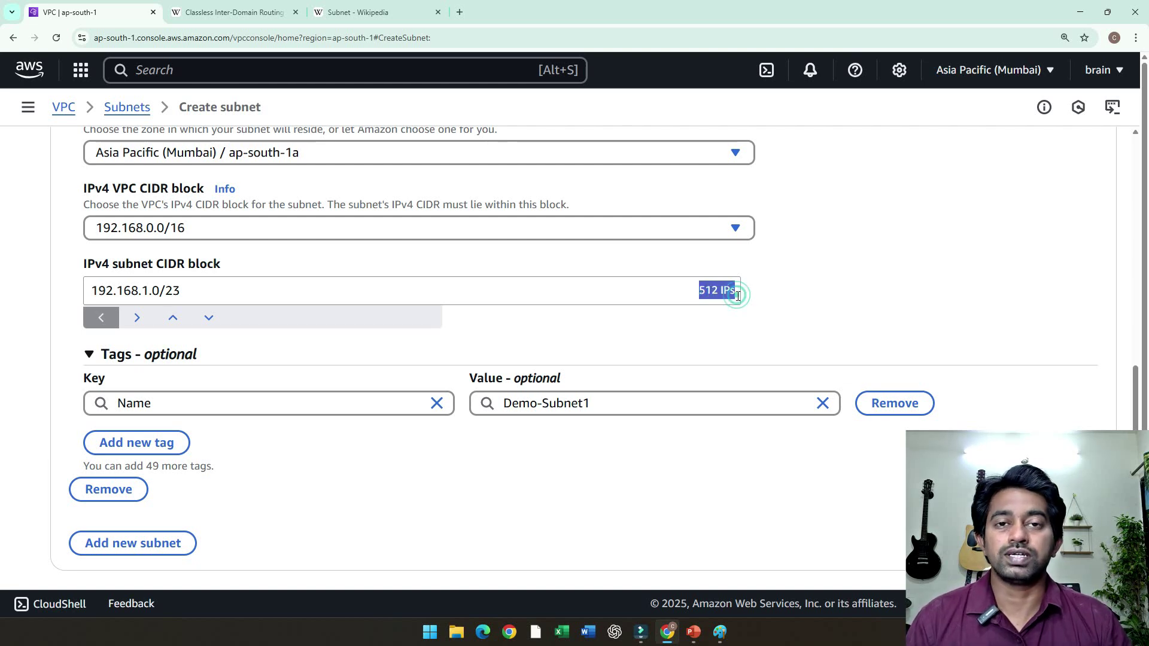
Set the first subnet's IPv4 CIDR block to 192.168.1.0/24 and review the entry.
{"action": "left_click", "coordinate": [334, 293]}
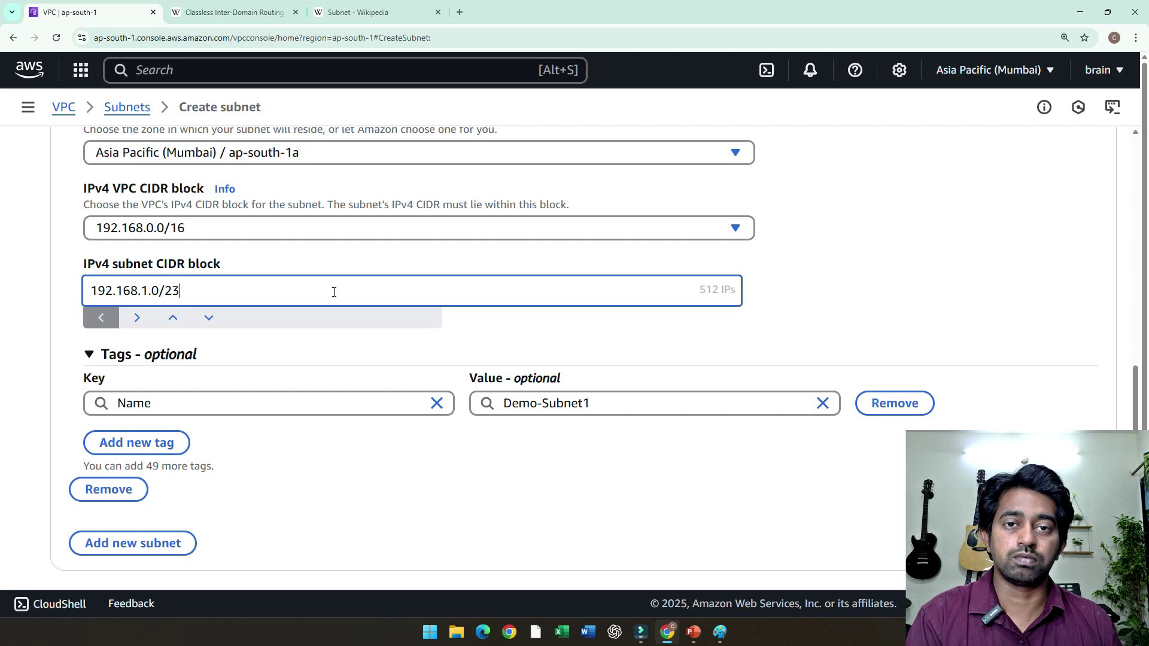
{"action": "key", "text": "BackSpace"}
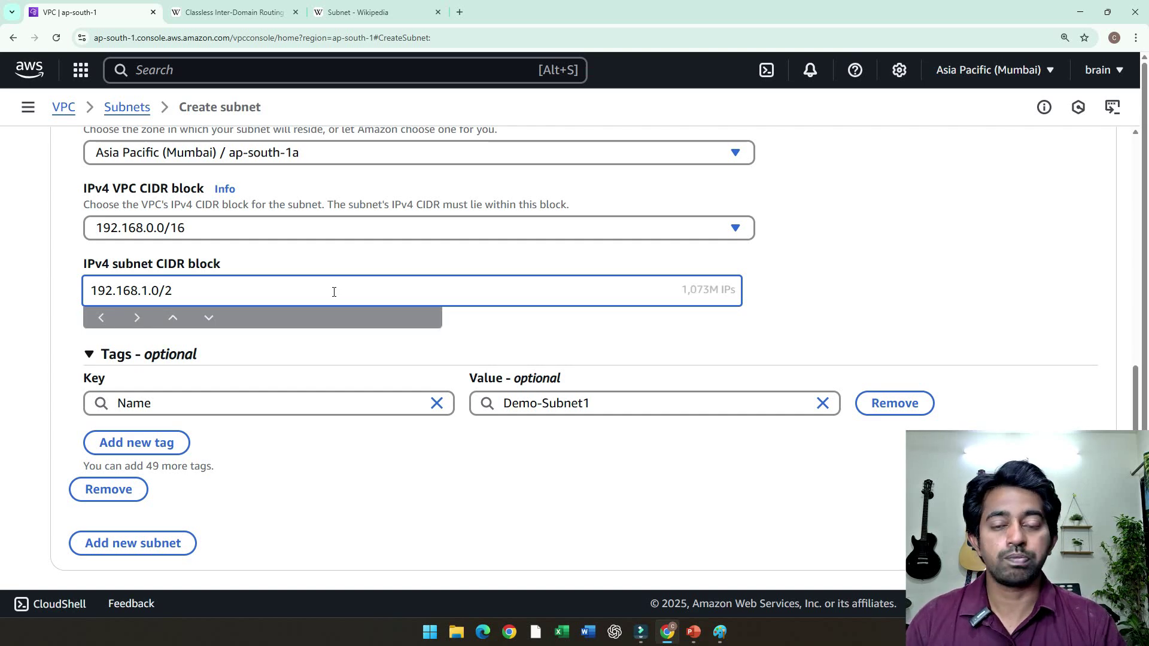
{"action": "type", "text": "4"}
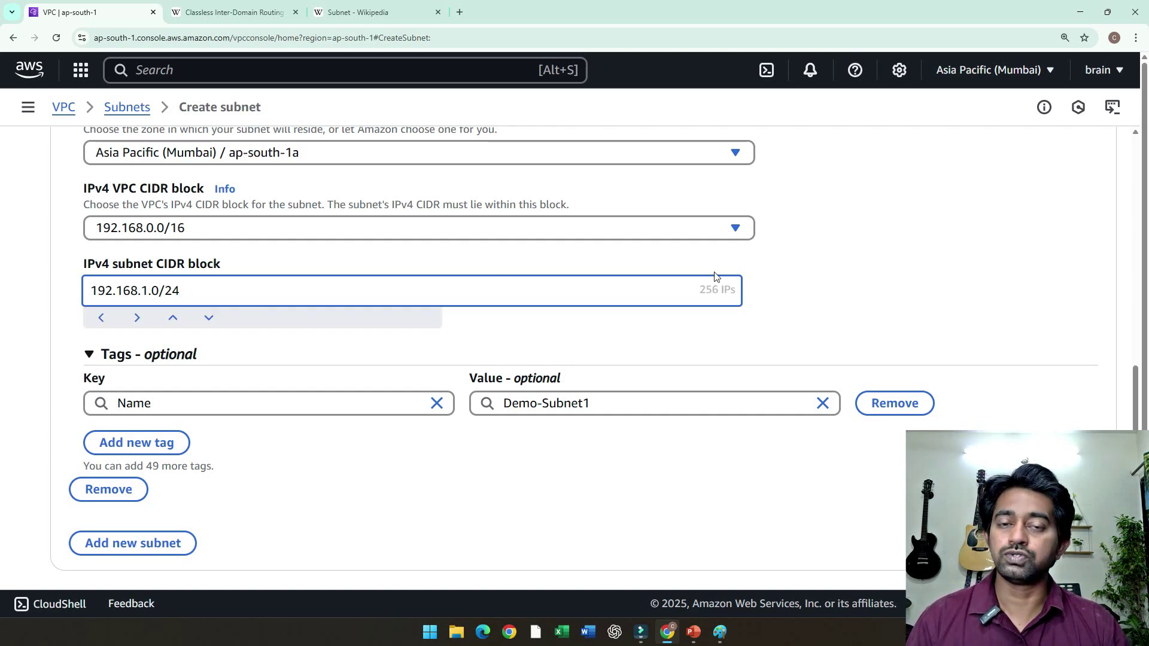
{"action": "left_click", "coordinate": [773, 254]}
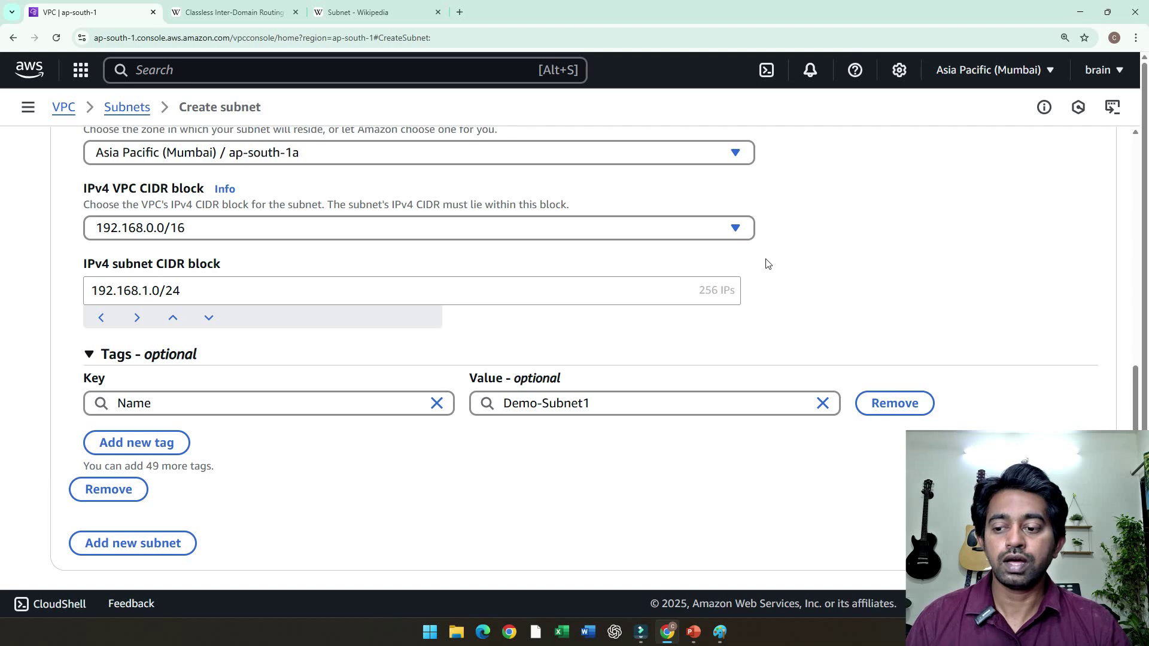
{"action": "left_click_drag", "start_coordinate": [197, 286], "coordinate": [76, 291]}
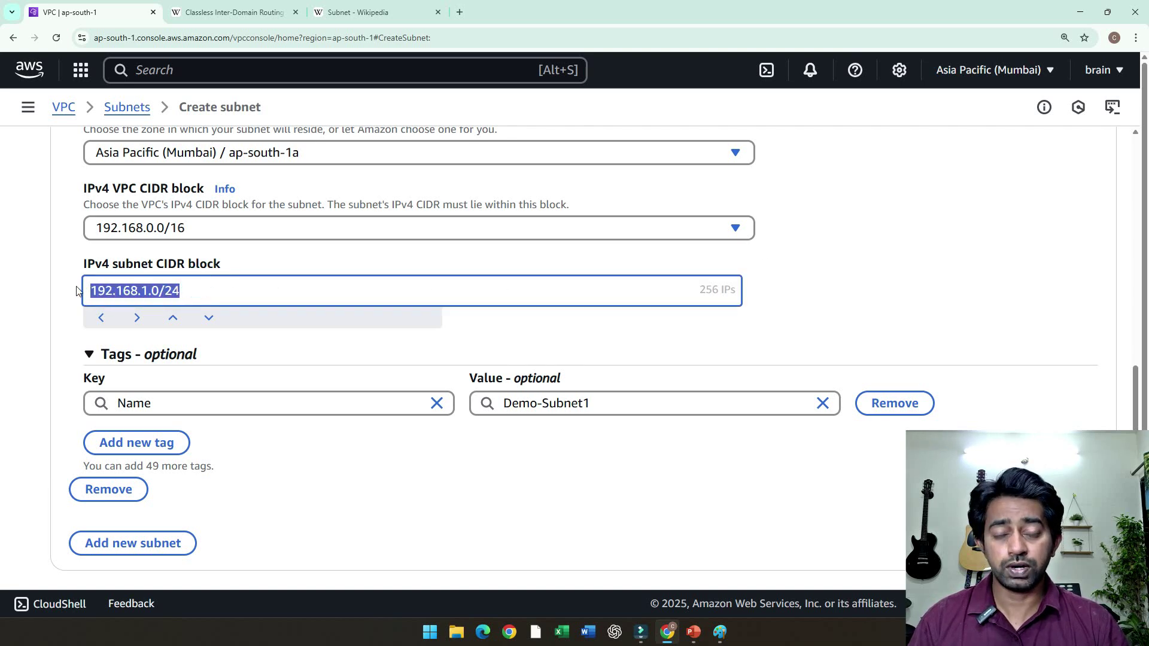
{"action": "left_click", "coordinate": [812, 280]}
Add a second subnet to the form and name it Demo-Subnet2, reusing the first subnet's name.
{"action": "scroll", "coordinate": [808, 277], "scroll_direction": "down", "scroll_amount": 1}
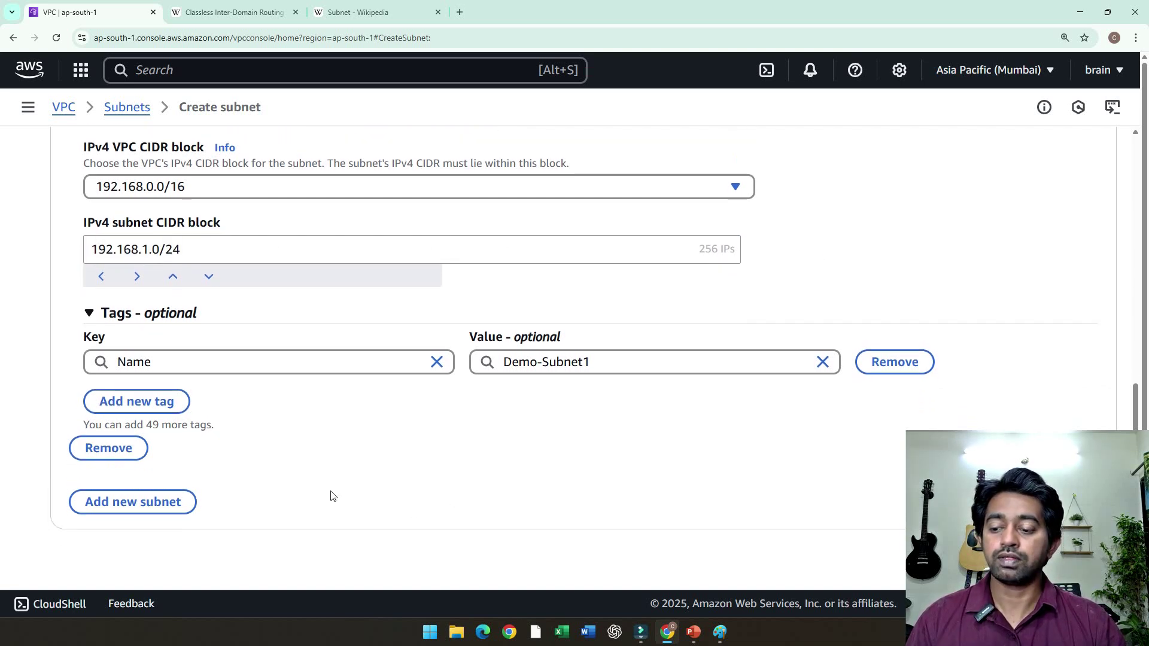
{"action": "left_click", "coordinate": [112, 502]}
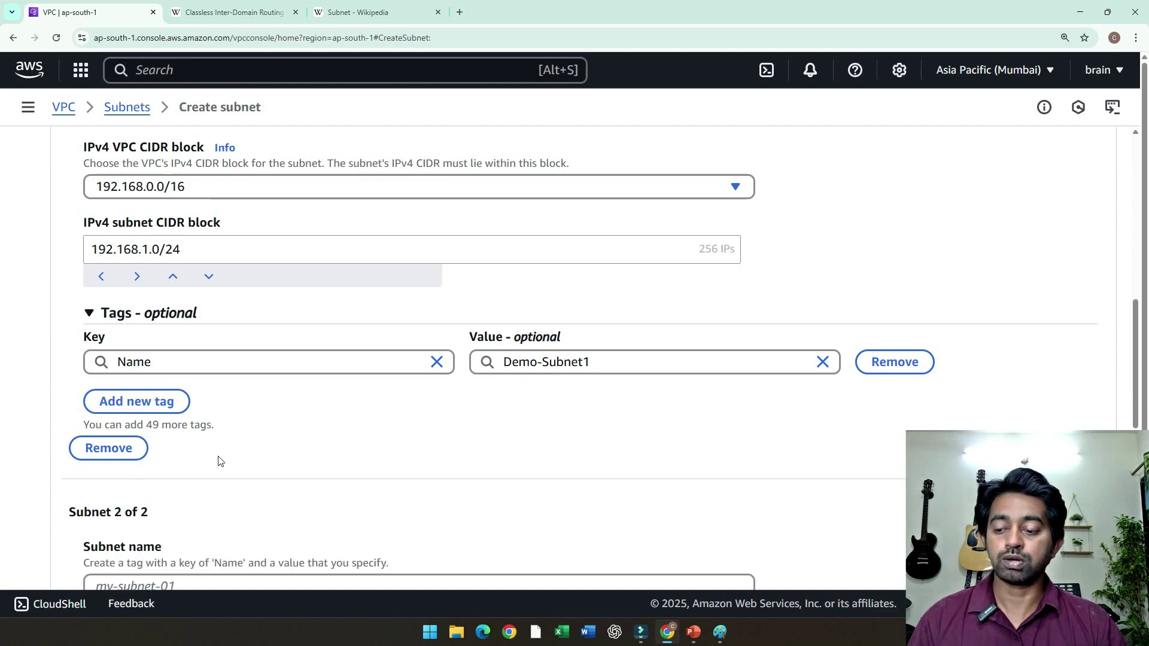
{"action": "scroll", "coordinate": [179, 382], "scroll_direction": "down", "scroll_amount": 4}
{"action": "scroll", "coordinate": [180, 382], "scroll_direction": "up", "scroll_amount": 8}
{"action": "triple_click", "coordinate": [192, 266]}
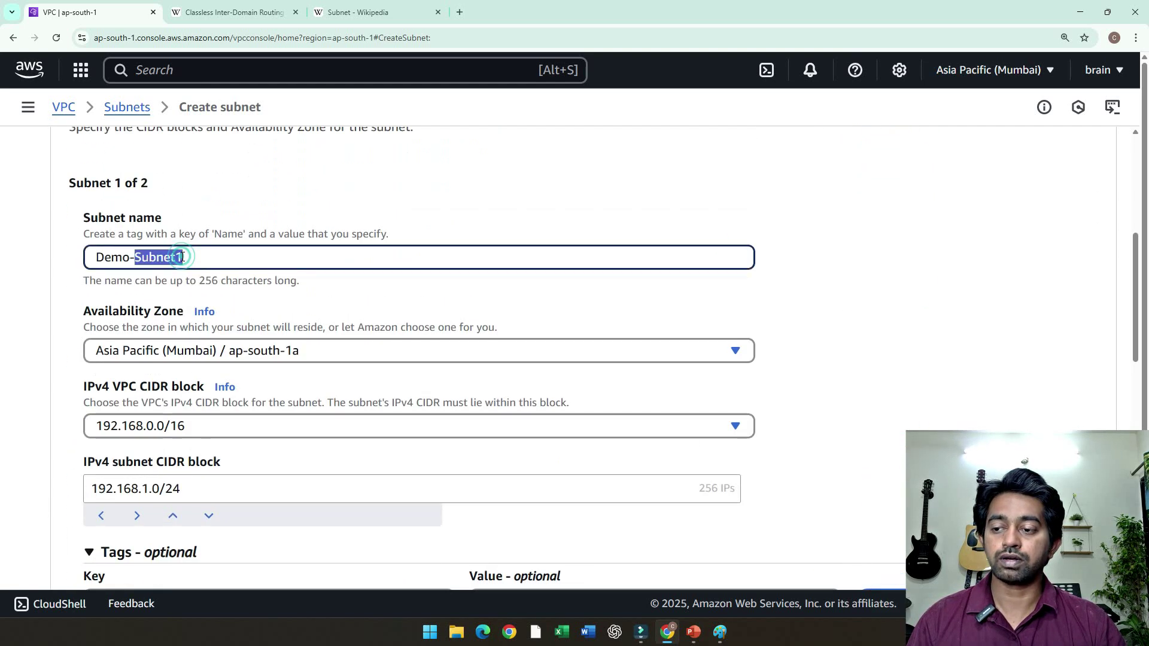
{"action": "key", "text": "ctrl+c"}
{"action": "scroll", "coordinate": [192, 269], "scroll_direction": "down", "scroll_amount": 8}
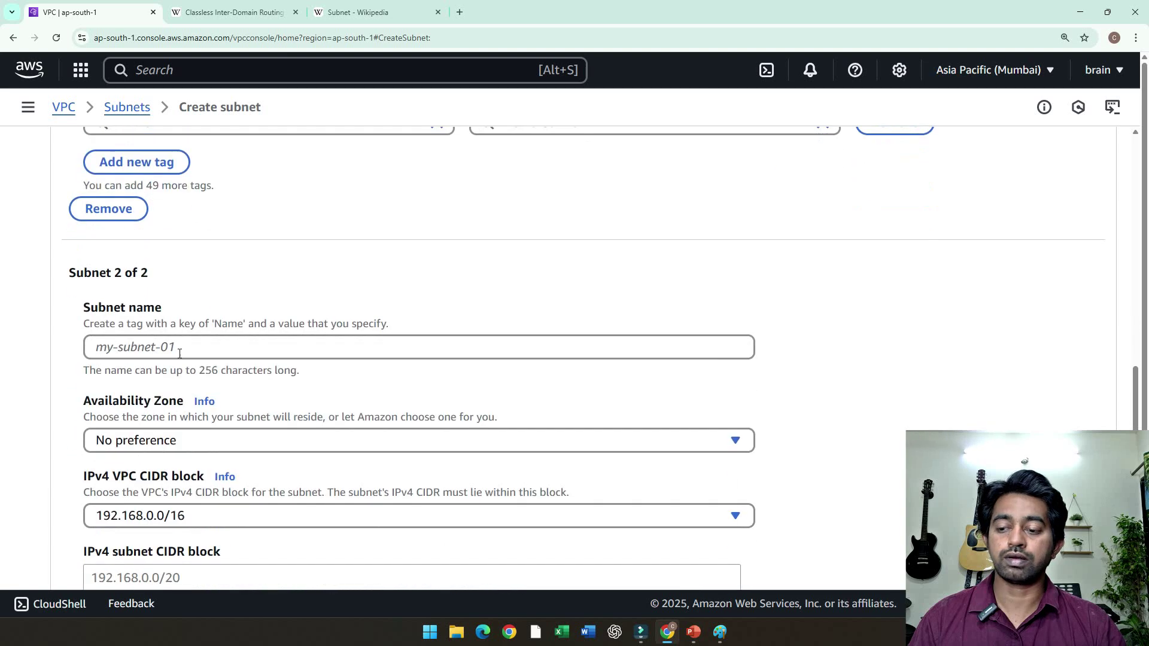
{"action": "left_click", "coordinate": [181, 347]}
{"action": "key", "text": "ctrl+v"}
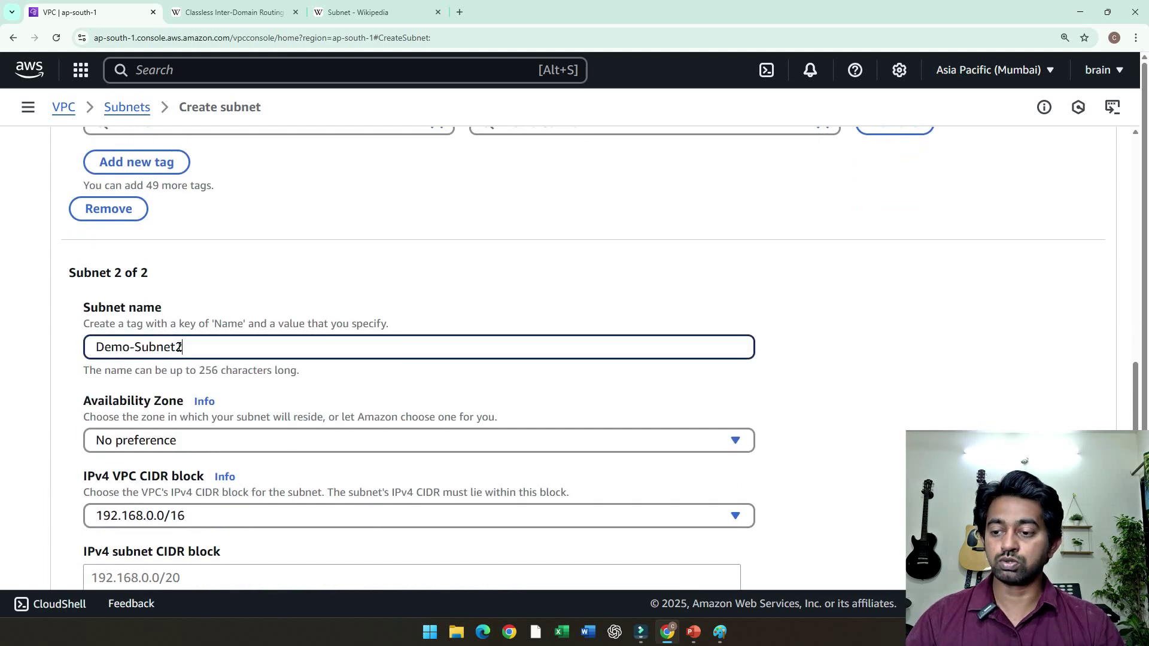
Set Demo-Subnet2's Availability Zone to Asia Pacific (Mumbai) / ap-south-1b.
{"action": "scroll", "coordinate": [217, 290], "scroll_direction": "down", "scroll_amount": 3}
{"action": "left_click", "coordinate": [219, 264]}
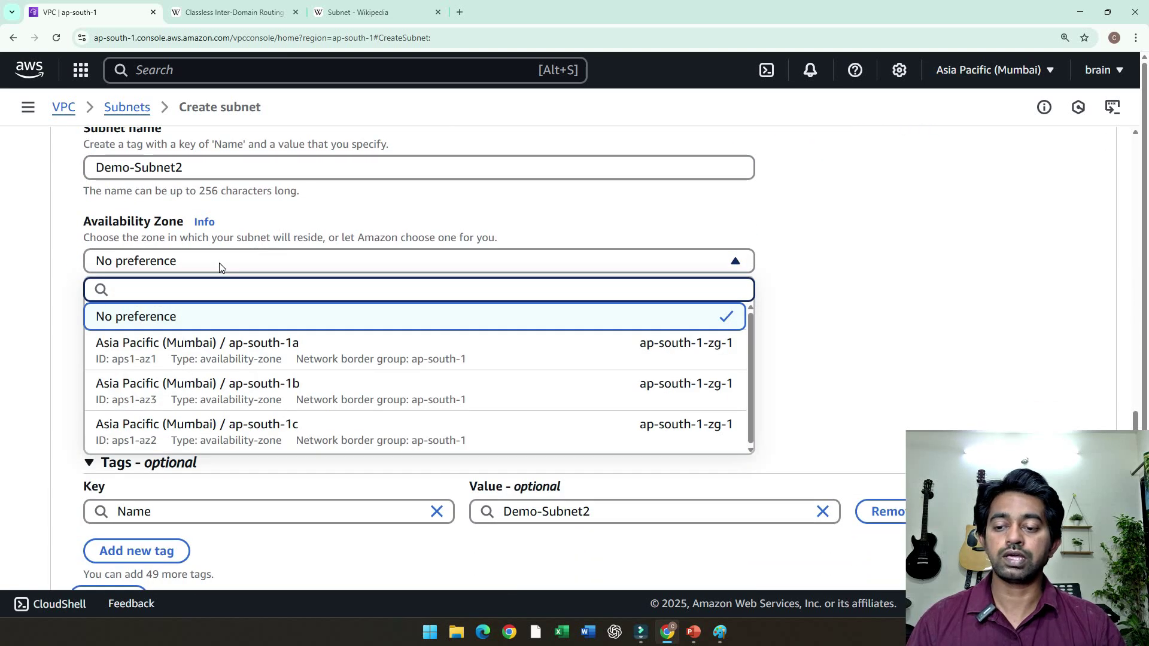
{"action": "left_click", "coordinate": [220, 387]}
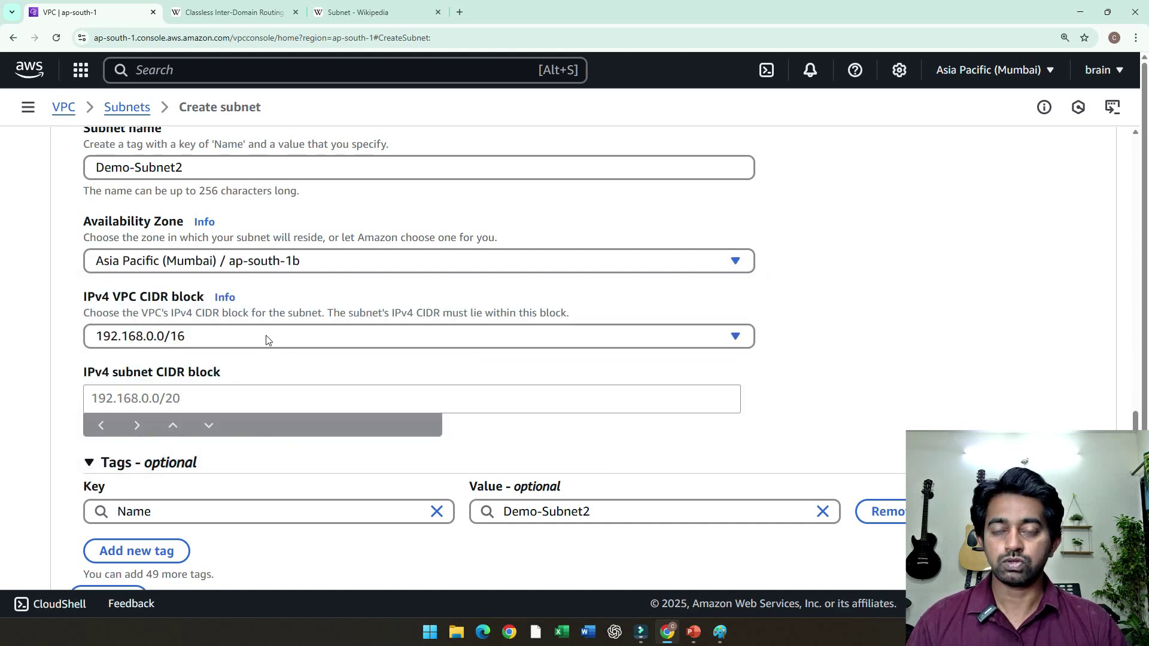
{"action": "left_click", "coordinate": [852, 250]}
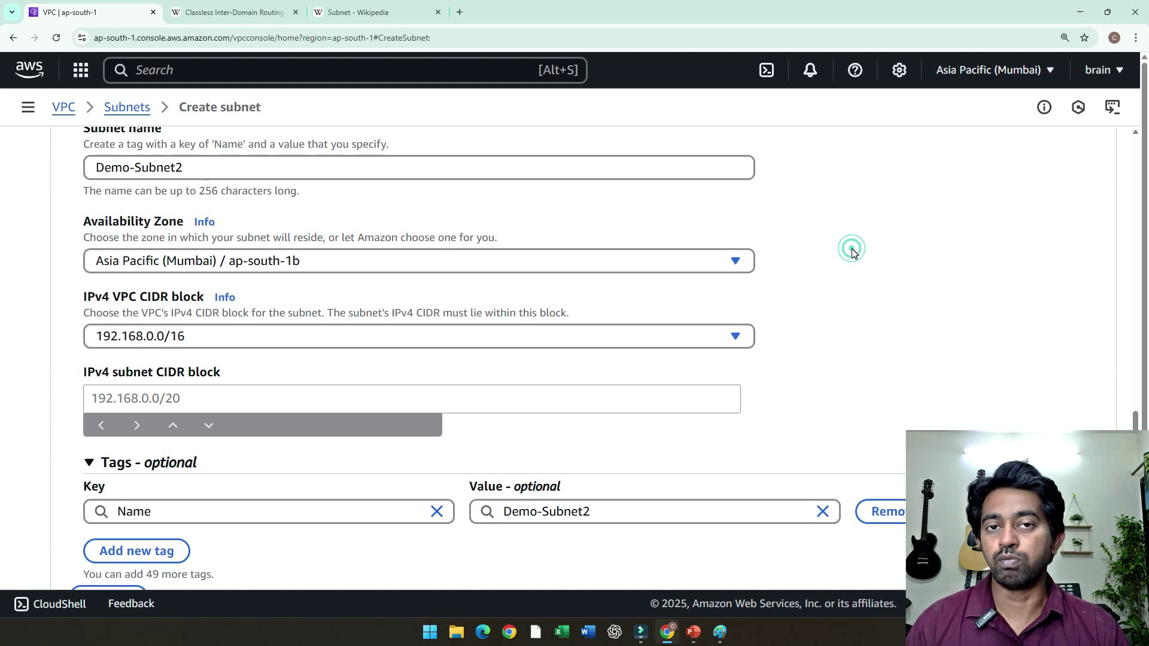
Set Demo-Subnet2's IPv4 subnet CIDR block to 192.168.2.0/24.
{"action": "scroll", "coordinate": [852, 251], "scroll_direction": "down", "scroll_amount": 2}
{"action": "left_click", "coordinate": [196, 276]}
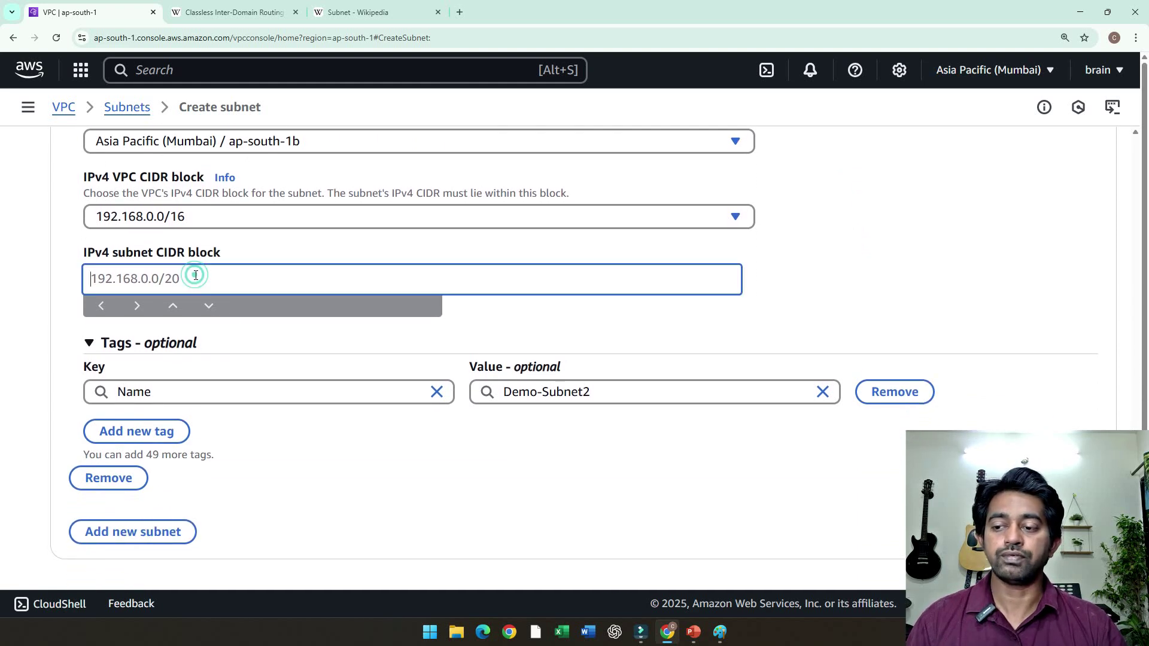
{"action": "type", "text": "192"}
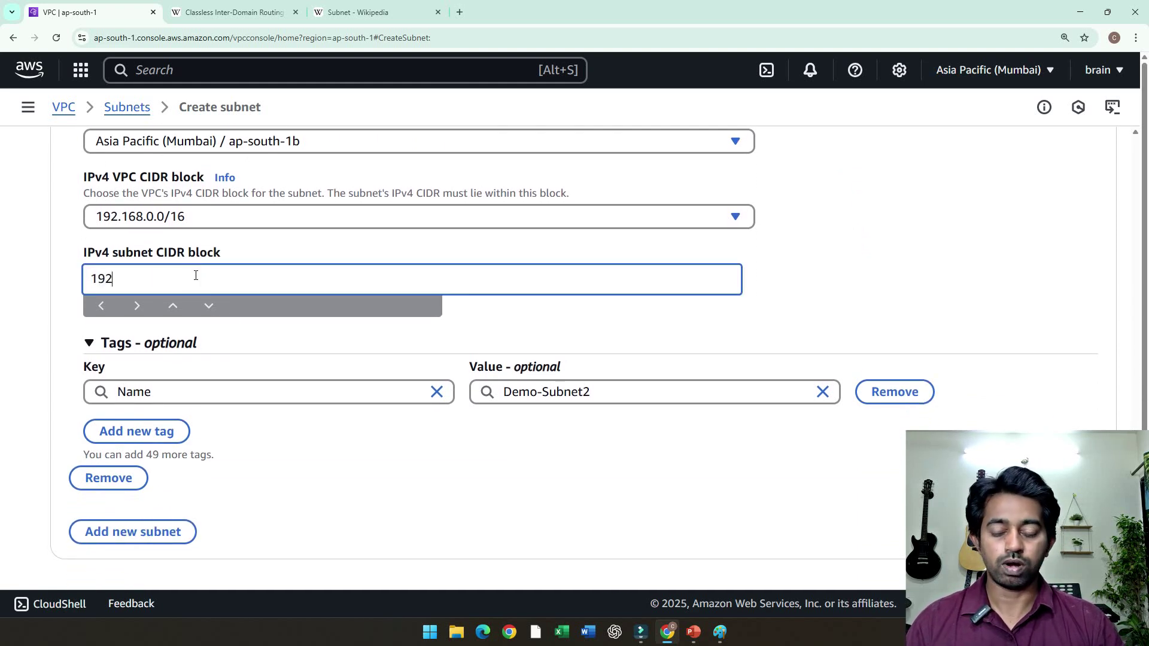
{"action": "type", "text": ".168"}
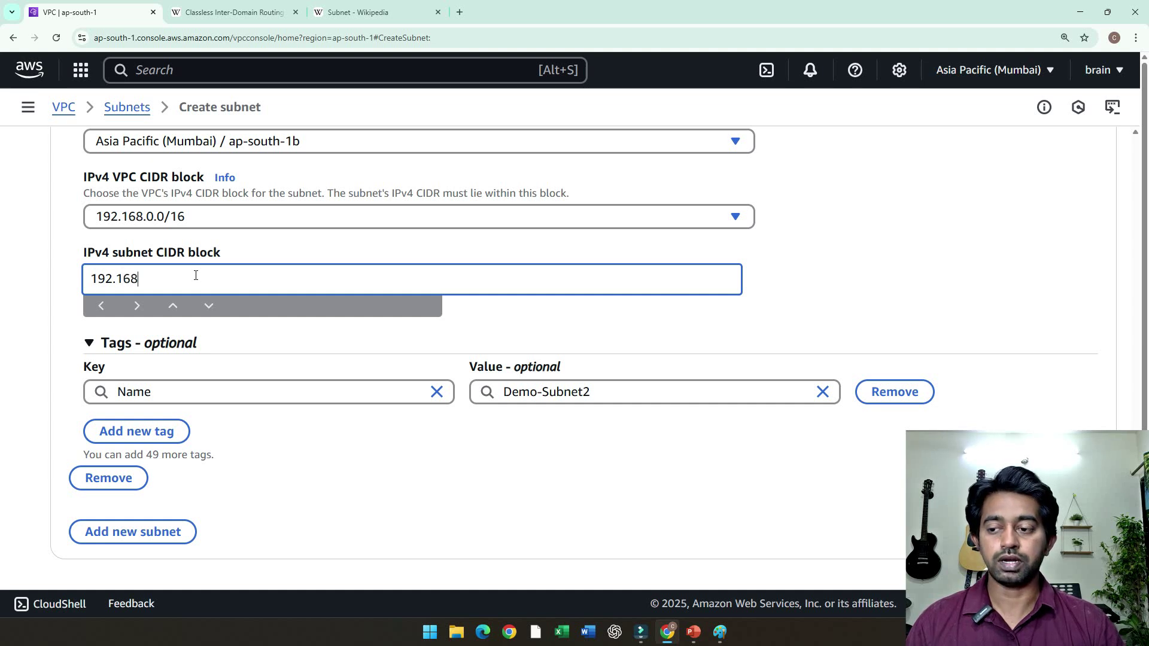
{"action": "type", "text": ".2"}
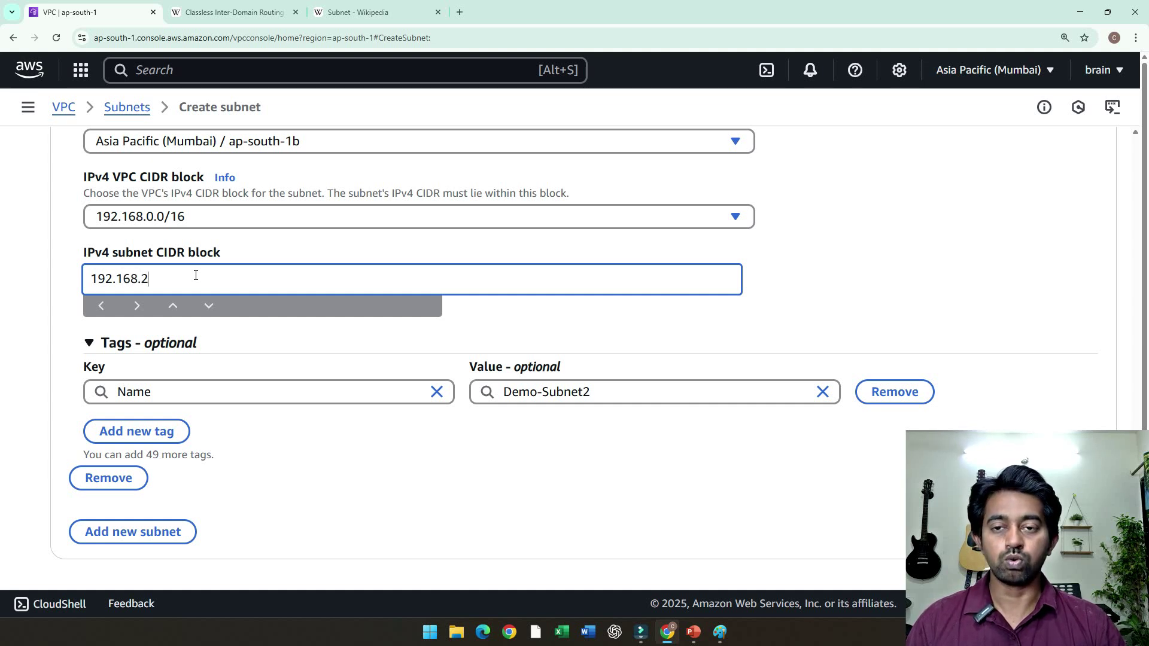
{"action": "type", "text": ".0"}
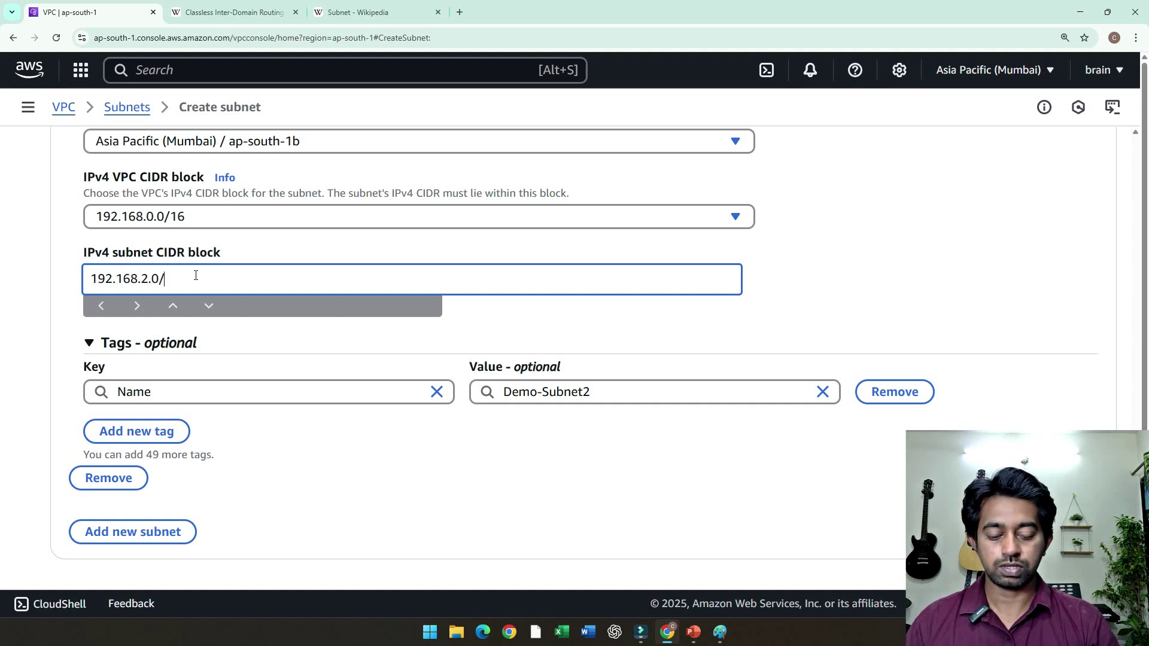
{"action": "type", "text": "/24"}
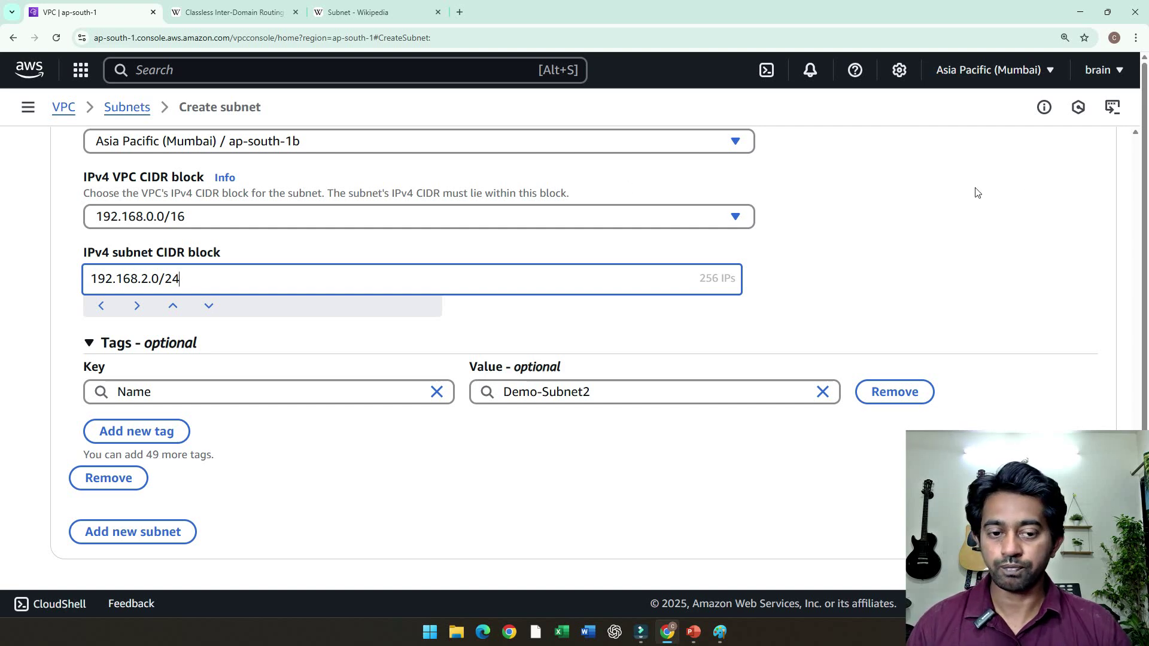
{"action": "left_click", "coordinate": [877, 263]}
{"action": "left_click", "coordinate": [691, 284]}
{"action": "left_click", "coordinate": [801, 277]}
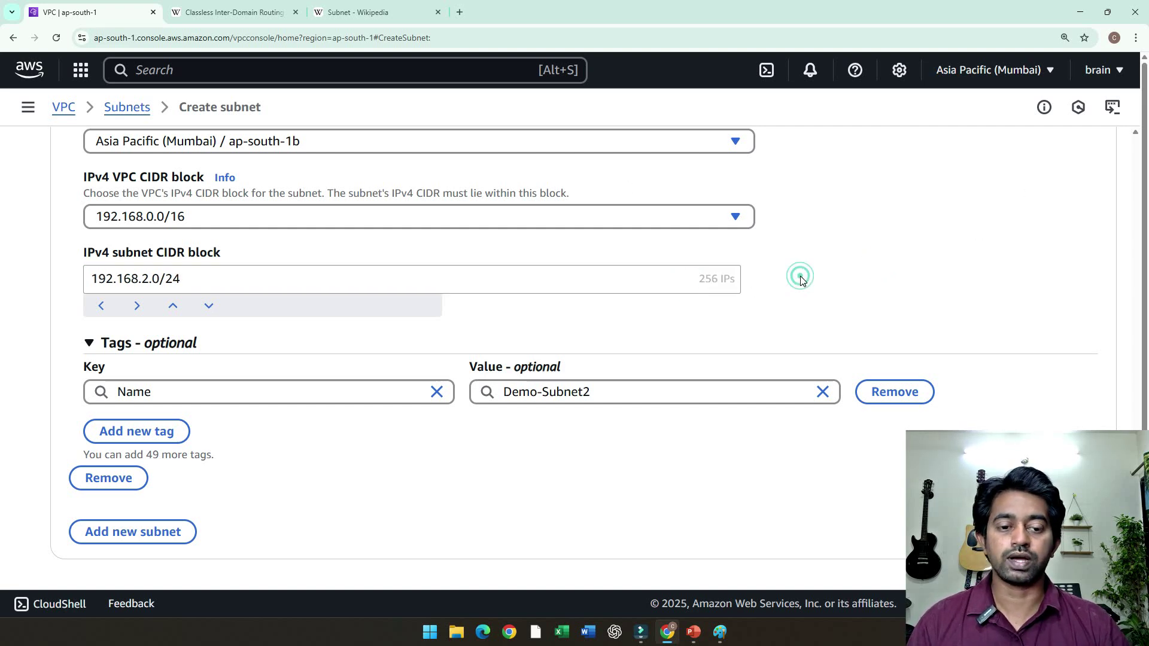
Review the settings of Demo-Subnet1 and Demo-Subnet2 and create both subnets in the demo VPC.
{"action": "scroll", "coordinate": [802, 278], "scroll_direction": "up", "scroll_amount": 10}
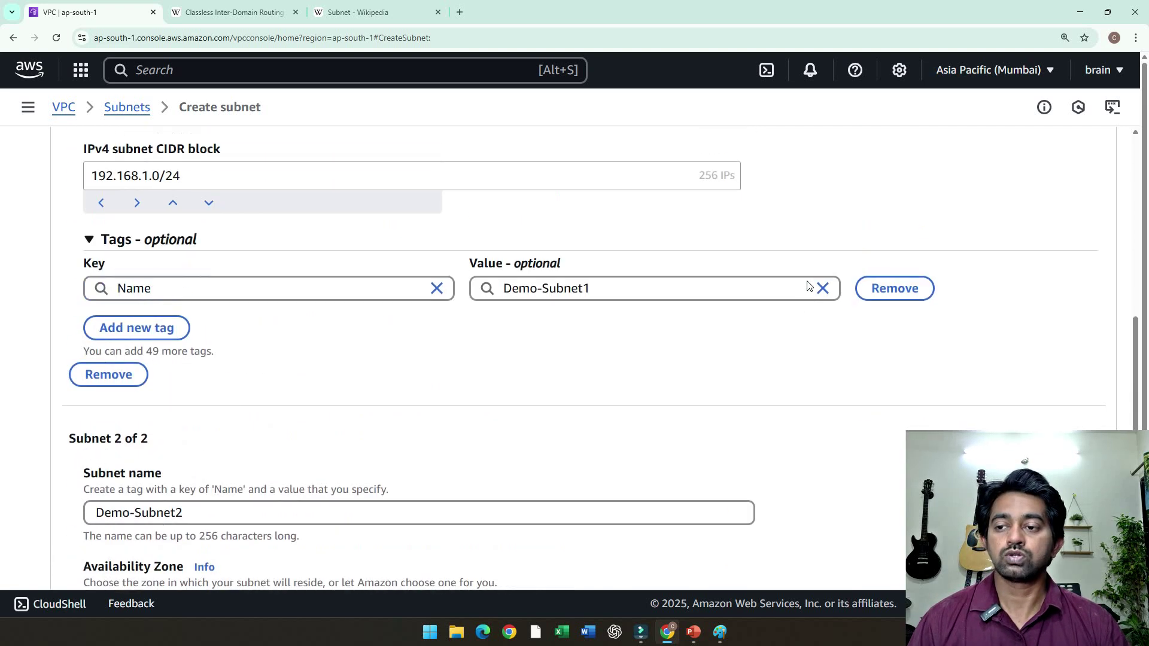
{"action": "scroll", "coordinate": [808, 286], "scroll_direction": "up", "scroll_amount": 10}
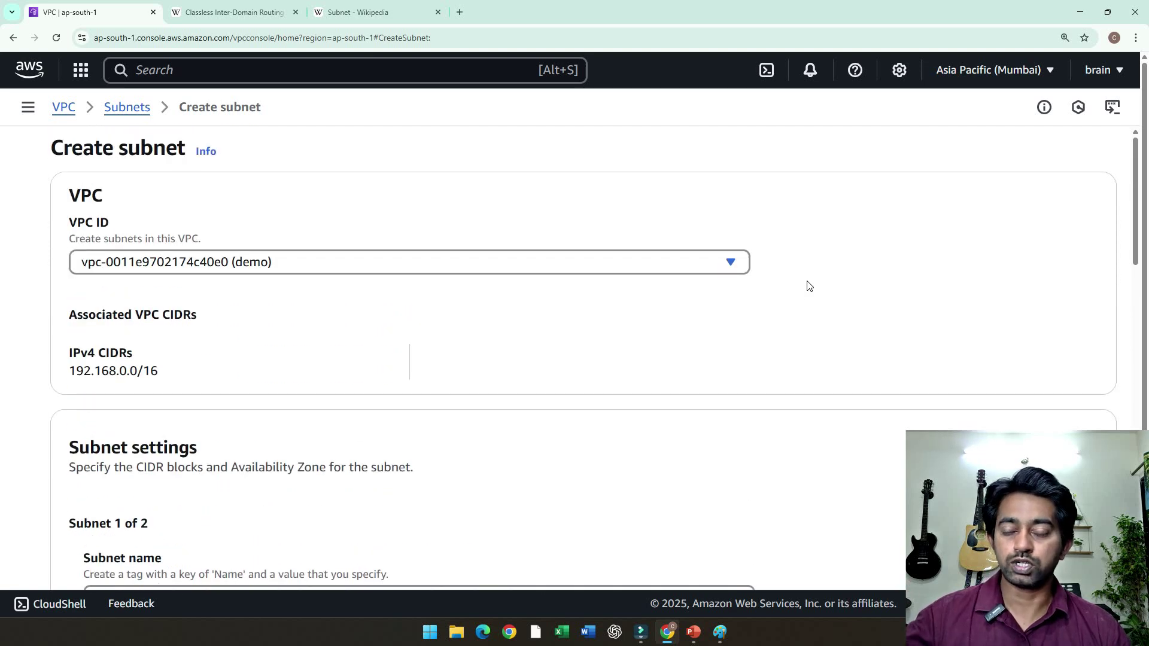
{"action": "scroll", "coordinate": [807, 286], "scroll_direction": "down", "scroll_amount": 8}
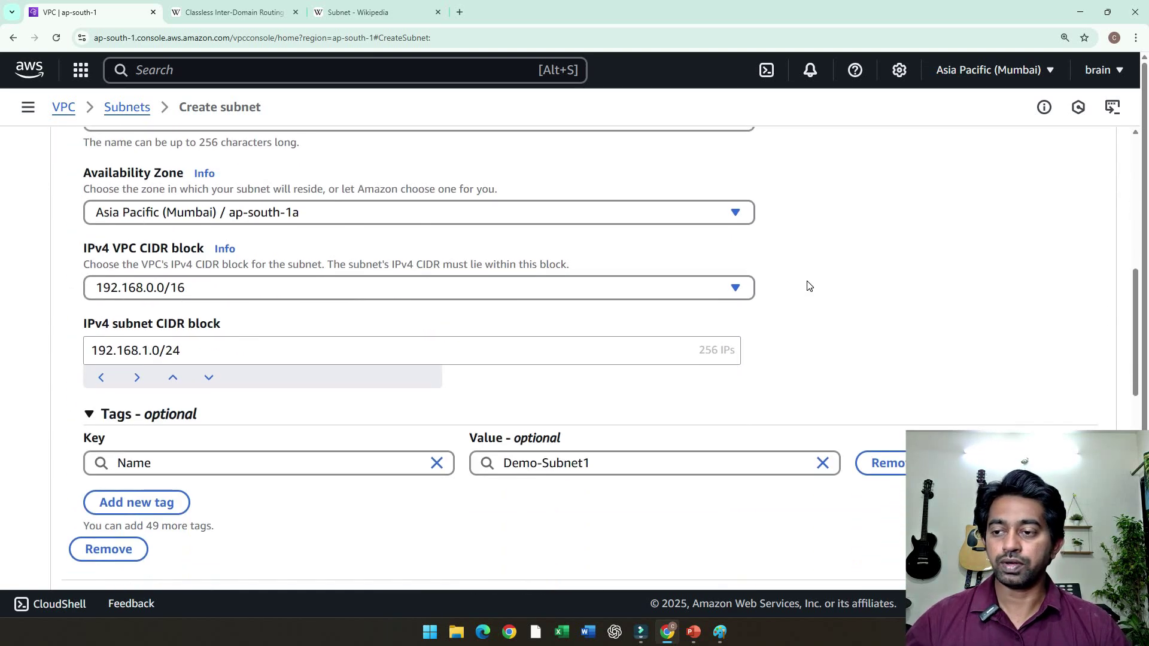
{"action": "scroll", "coordinate": [807, 286], "scroll_direction": "down", "scroll_amount": 2}
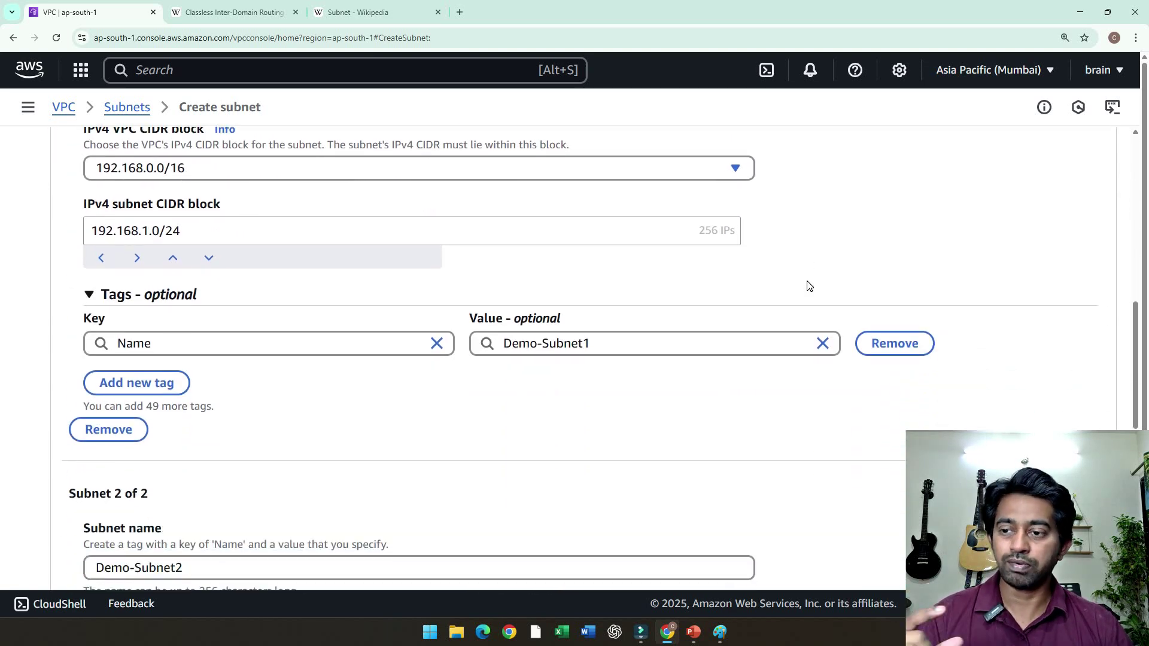
{"action": "scroll", "coordinate": [808, 285], "scroll_direction": "up", "scroll_amount": 2}
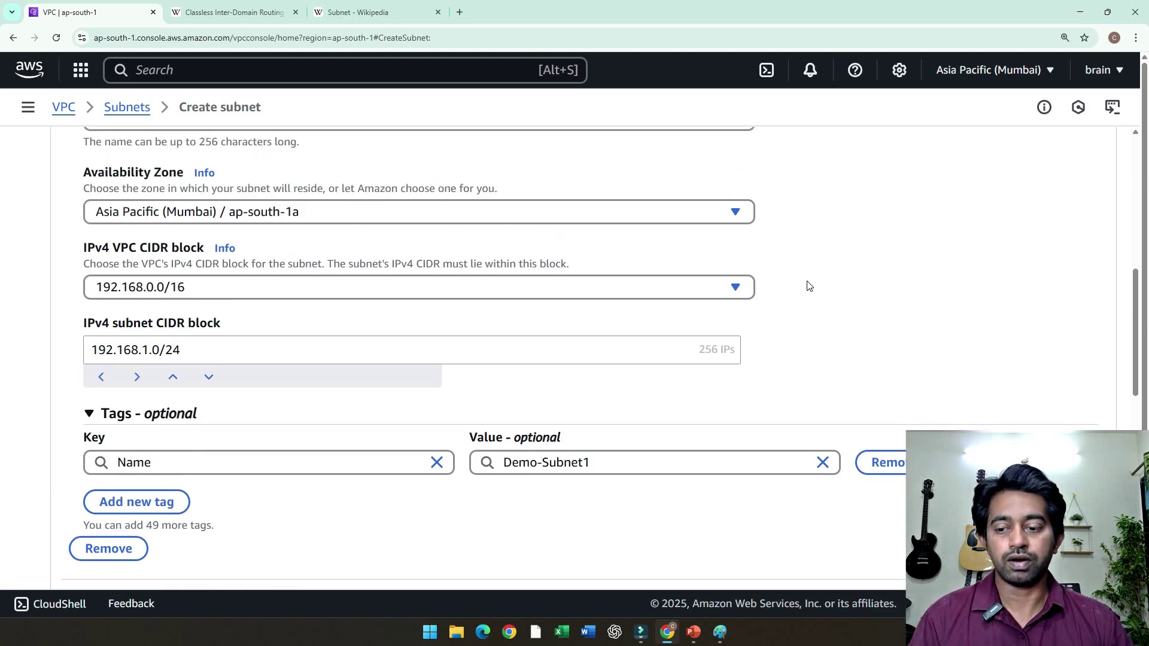
{"action": "scroll", "coordinate": [807, 286], "scroll_direction": "down", "scroll_amount": 11}
{"action": "scroll", "coordinate": [807, 289], "scroll_direction": "down", "scroll_amount": 1}
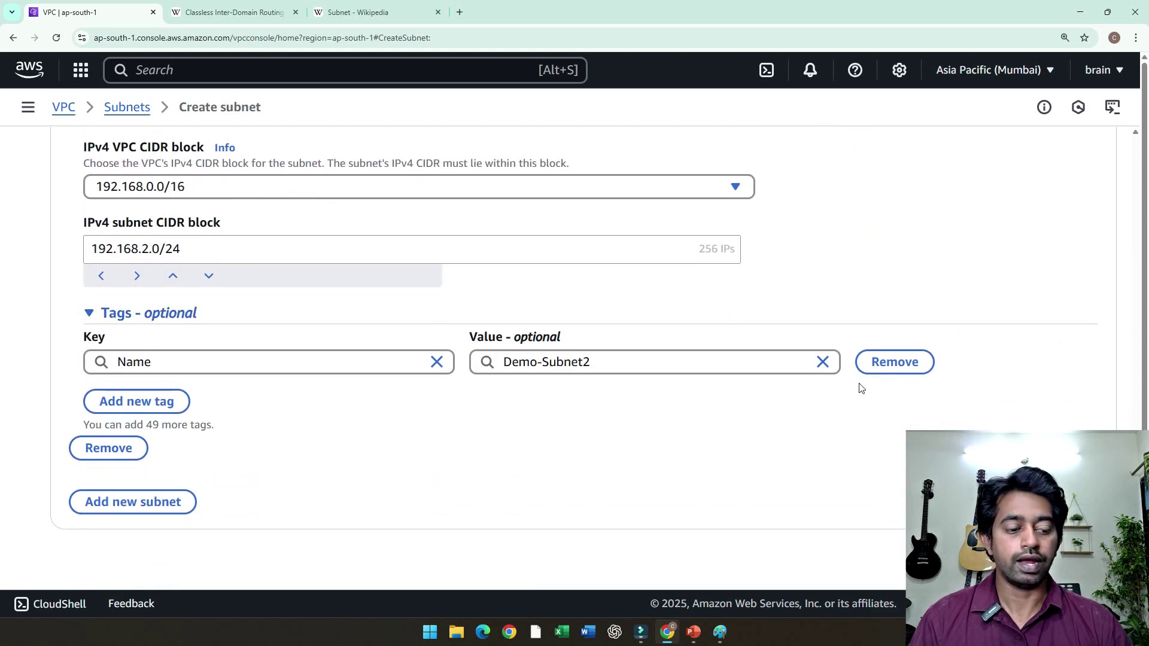
{"action": "left_click", "coordinate": [1058, 557]}
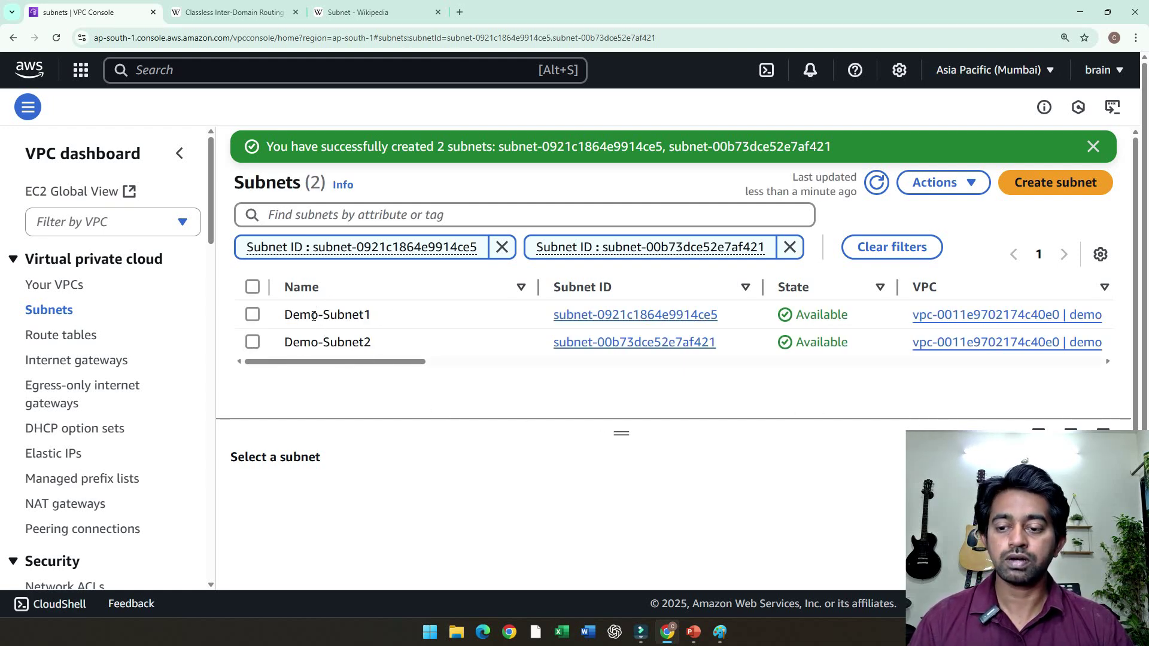
Examine the state, VPC and IPv4 CIDR of the two new subnets in the list, highlighting Demo-Subnet1's IPv4 CIDR.
{"action": "left_click_drag", "start_coordinate": [332, 361], "coordinate": [379, 371]}
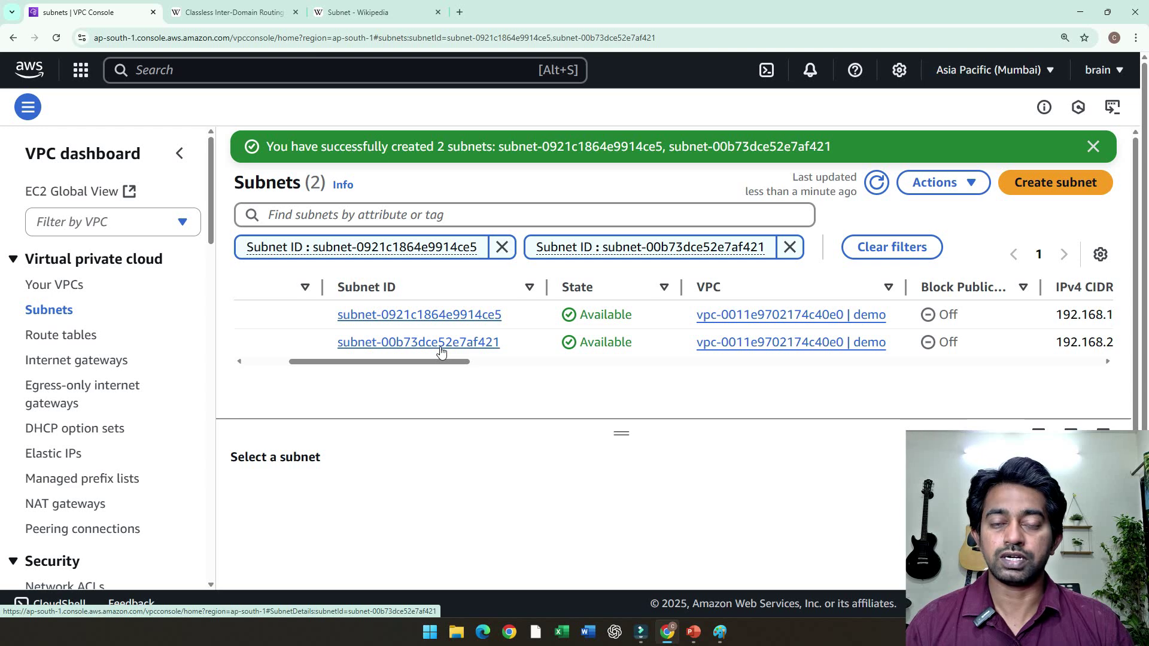
{"action": "left_click_drag", "start_coordinate": [423, 366], "coordinate": [439, 367]}
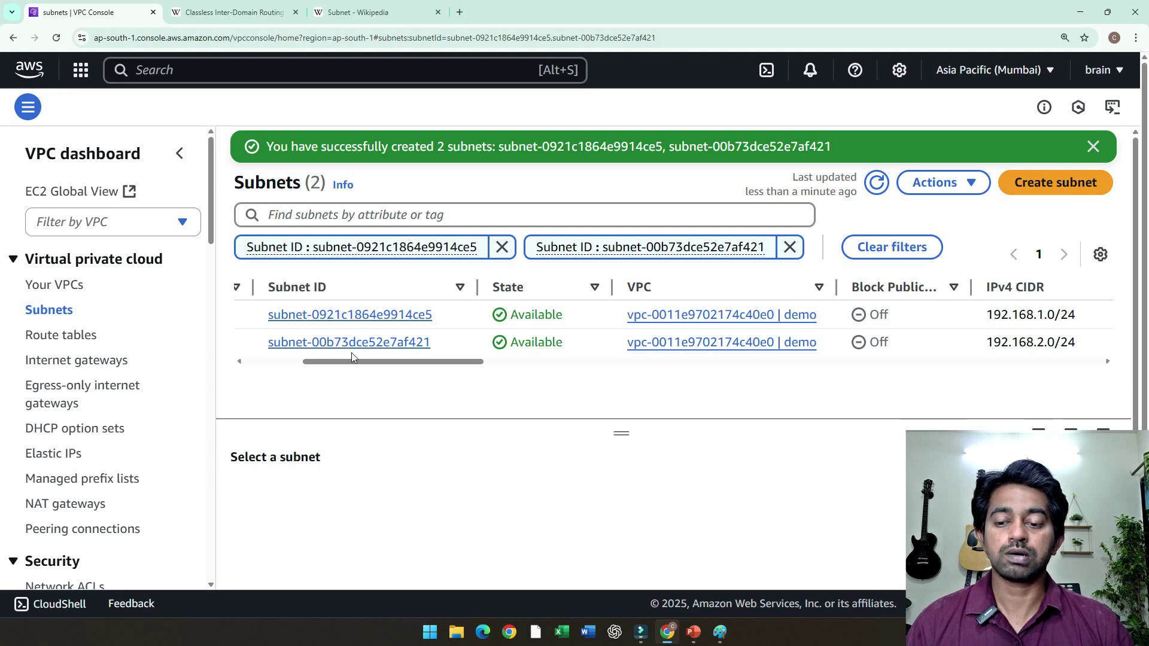
{"action": "left_click_drag", "start_coordinate": [357, 358], "coordinate": [407, 364]}
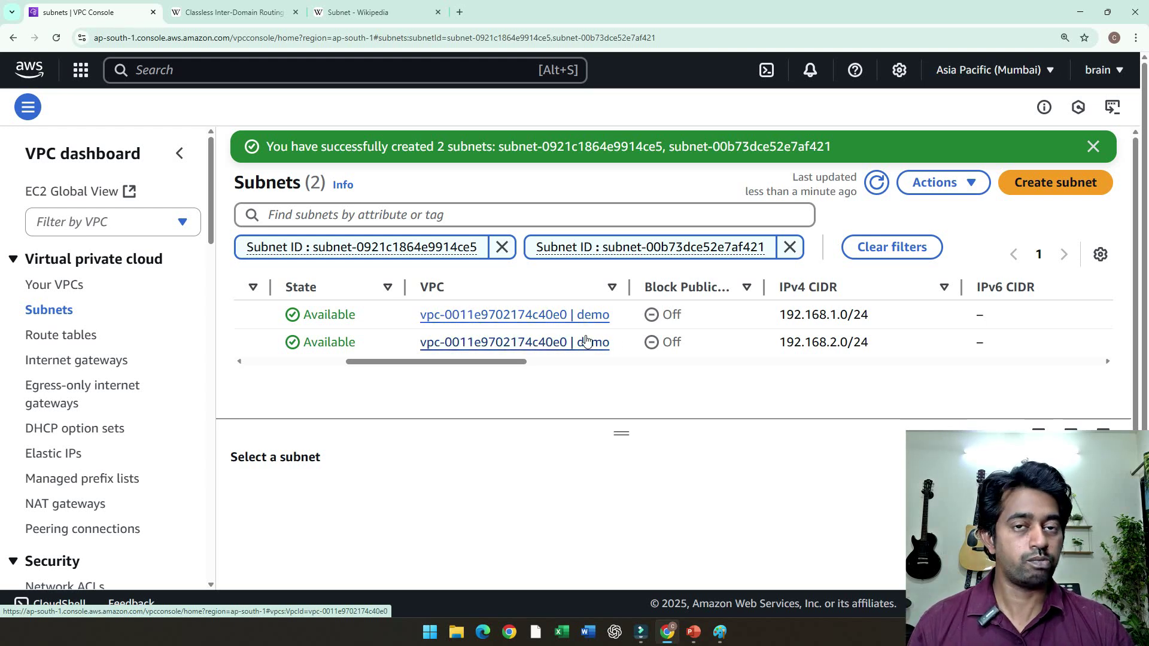
{"action": "left_click_drag", "start_coordinate": [493, 361], "coordinate": [541, 366]}
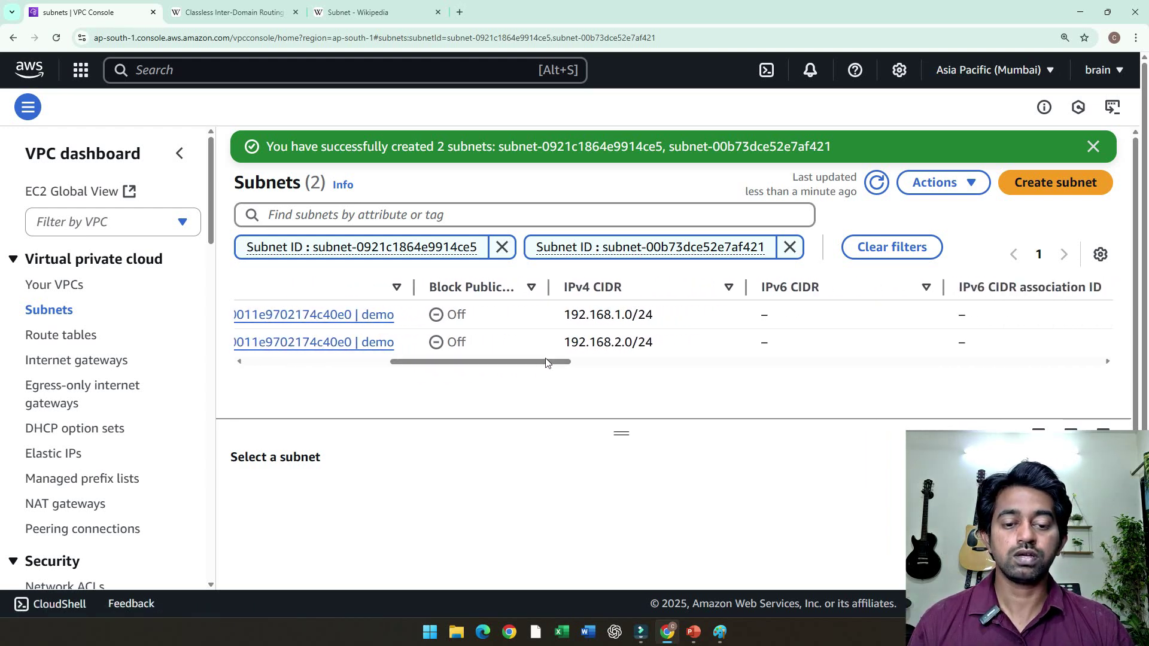
{"action": "left_click_drag", "start_coordinate": [562, 320], "coordinate": [653, 316]}
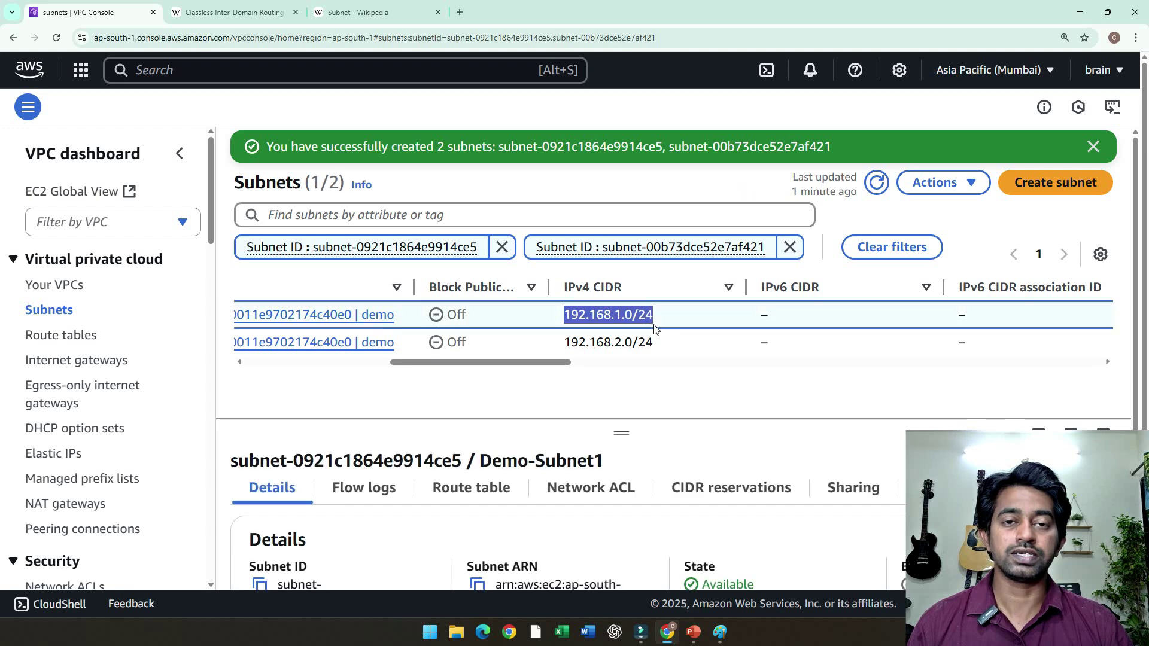
Examine the IPv4 CIDR, available IPv4 addresses, Availability Zone, route table and default subnet columns for Demo-Subnet1 and Demo-Subnet2.
{"action": "left_click_drag", "start_coordinate": [562, 349], "coordinate": [656, 351]}
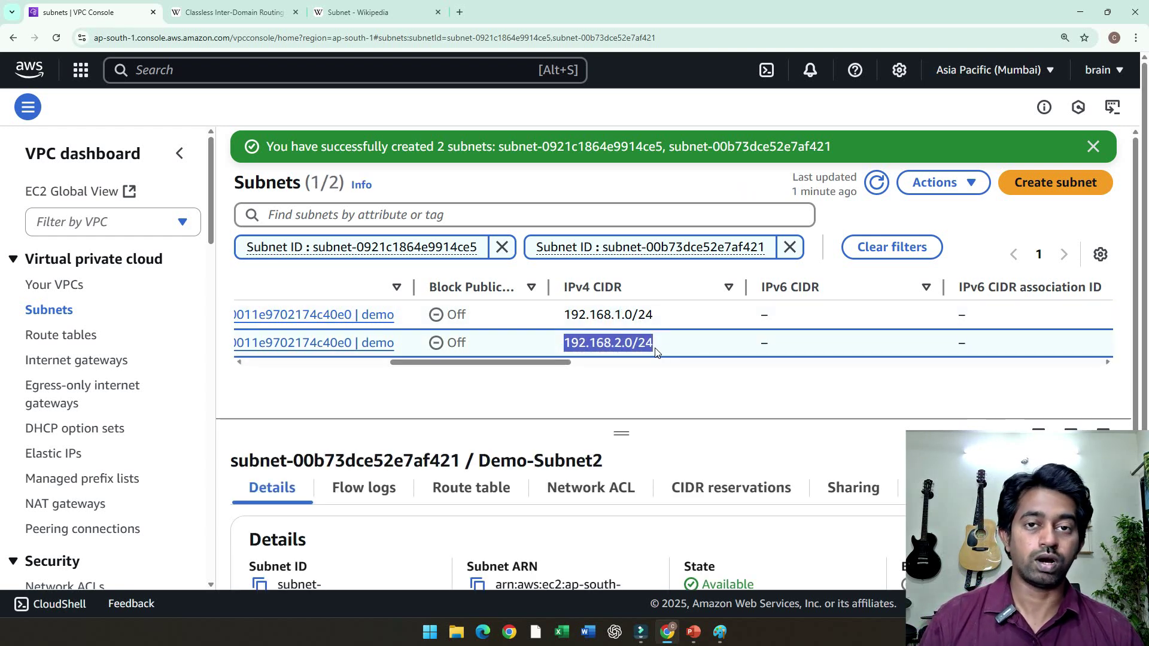
{"action": "left_click_drag", "start_coordinate": [574, 365], "coordinate": [674, 387]}
{"action": "double_click", "coordinate": [637, 314]}
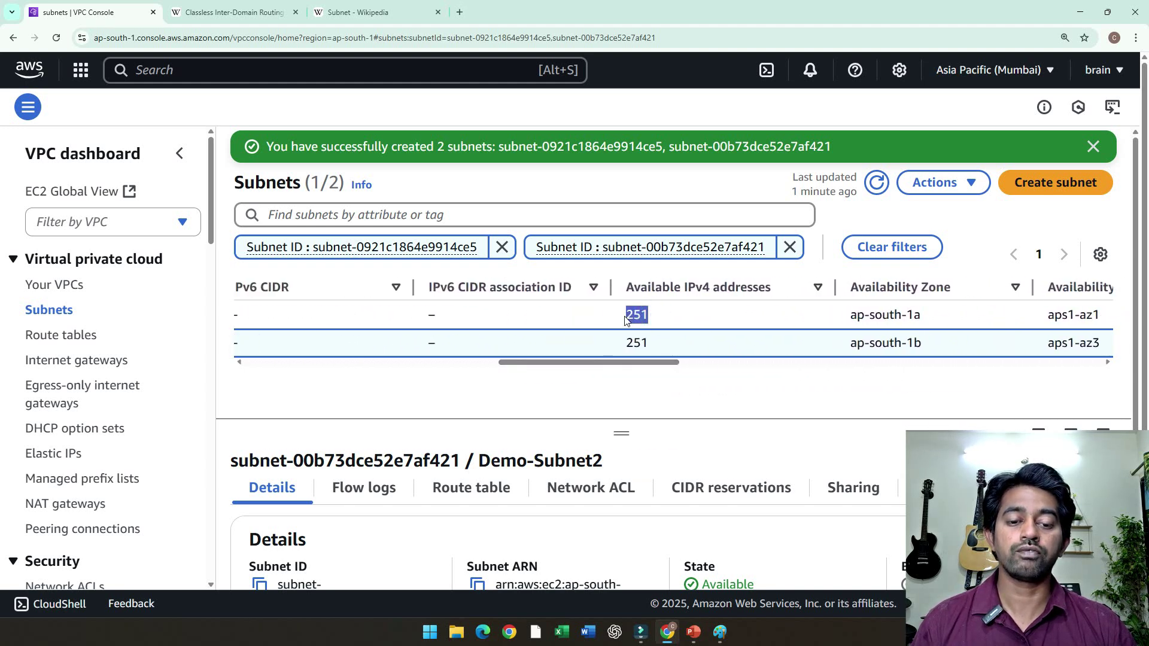
{"action": "double_click", "coordinate": [636, 343]}
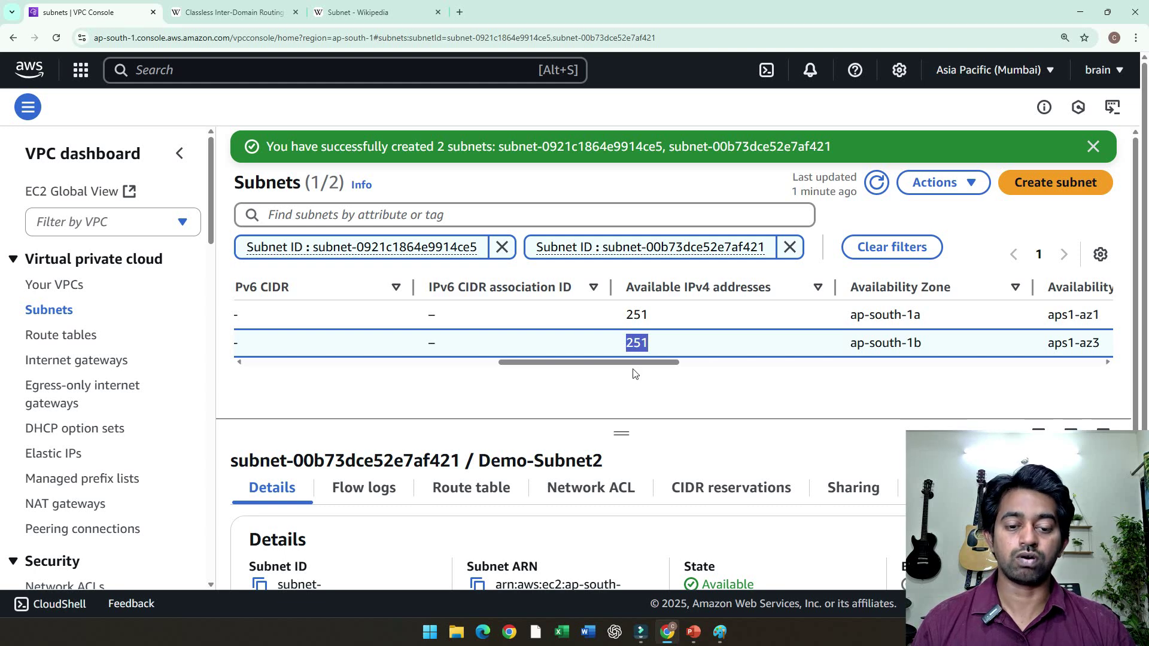
{"action": "left_click_drag", "start_coordinate": [633, 363], "coordinate": [634, 363]}
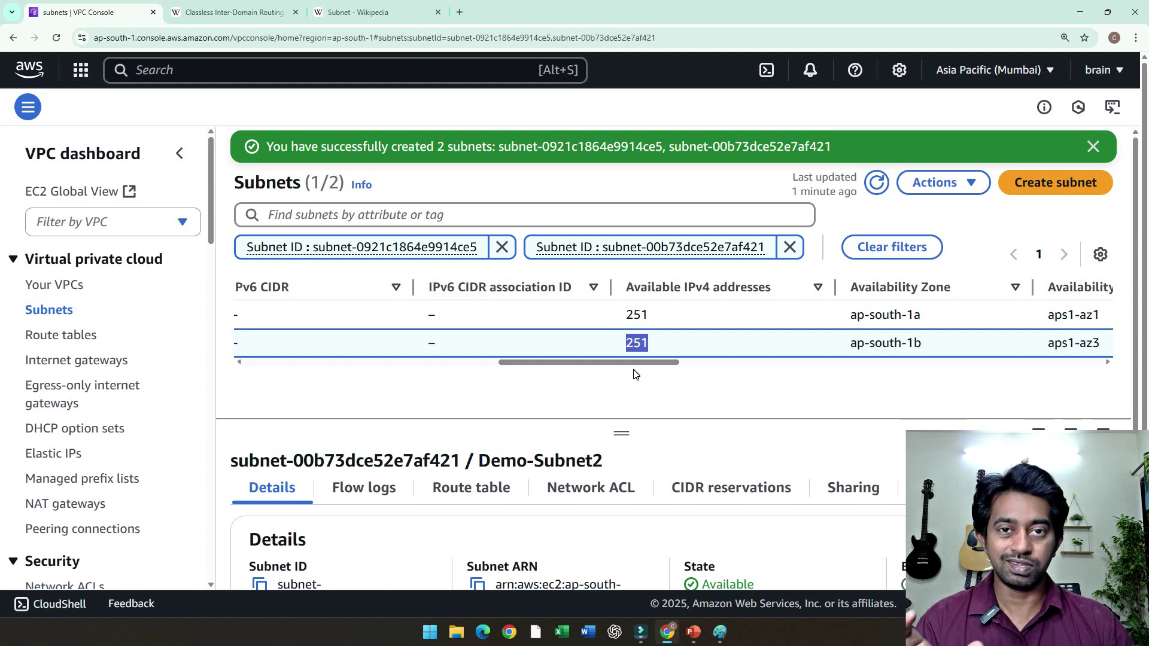
{"action": "left_click_drag", "start_coordinate": [635, 363], "coordinate": [695, 377]}
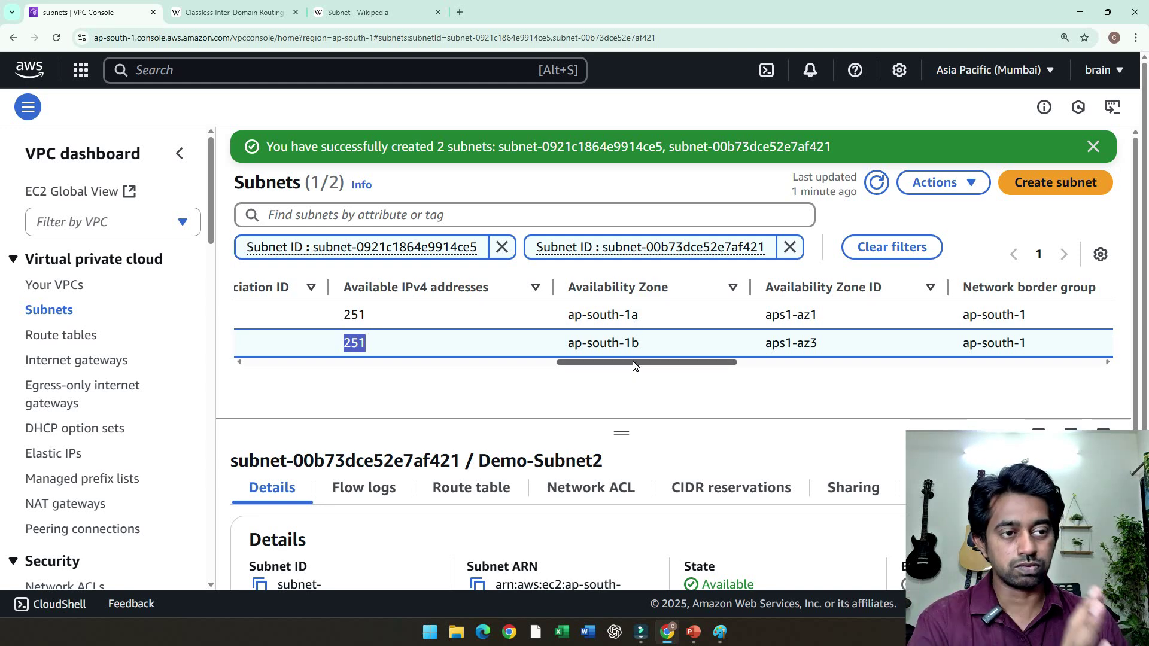
{"action": "left_click_drag", "start_coordinate": [634, 367], "coordinate": [811, 401]}
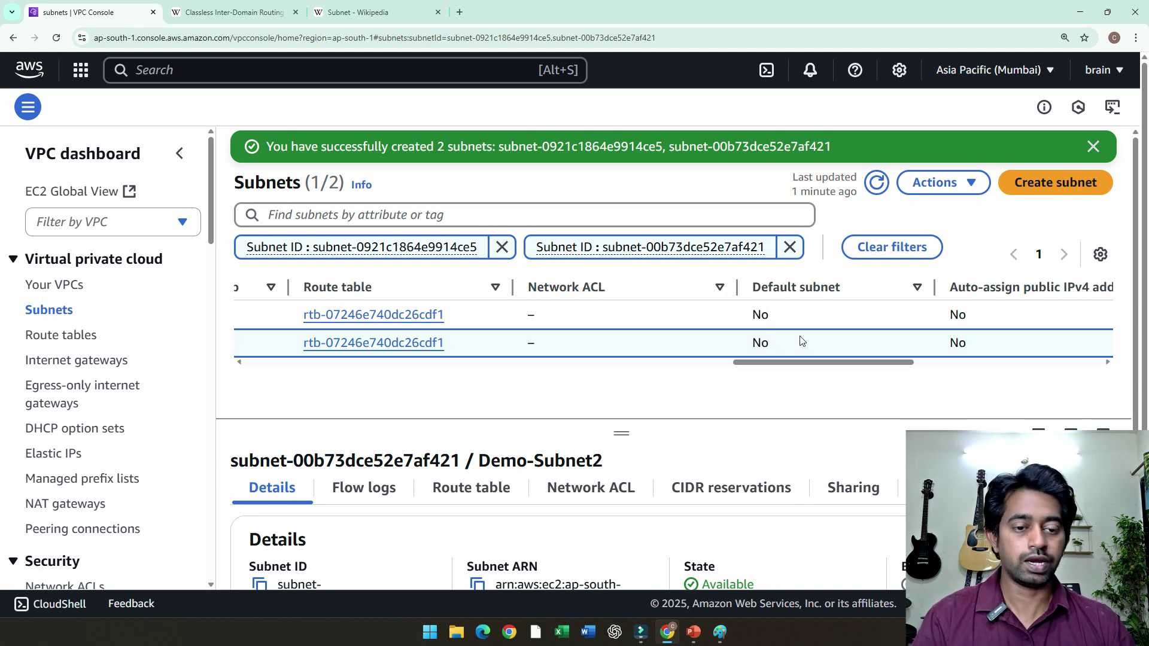
{"action": "left_click_drag", "start_coordinate": [800, 366], "coordinate": [312, 397]}
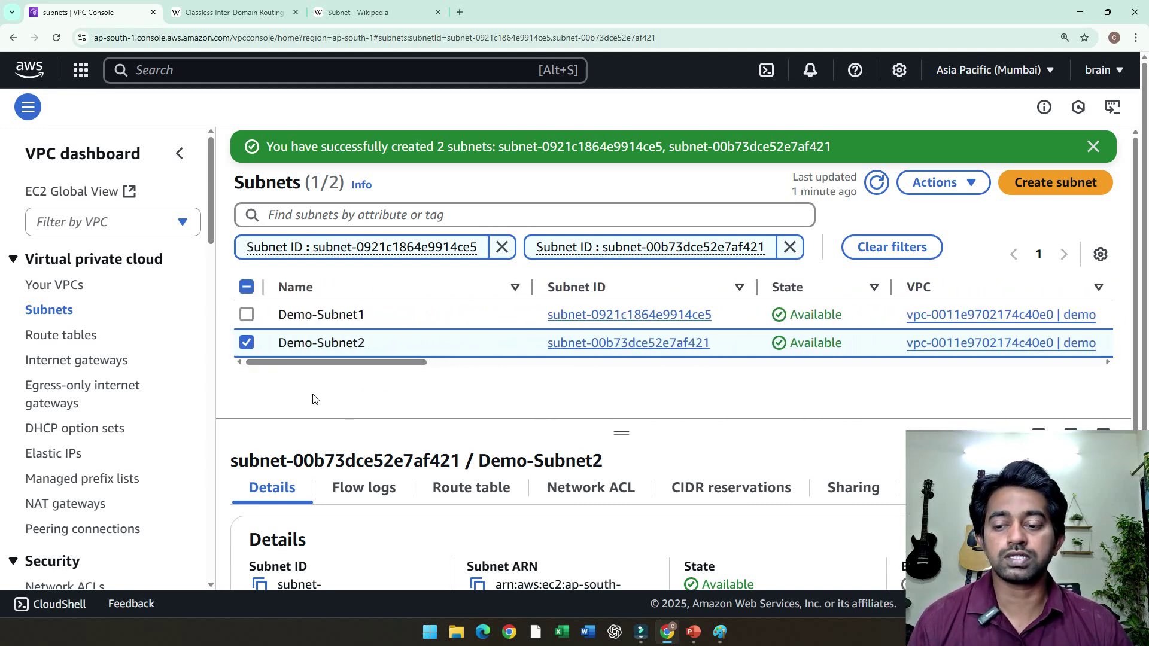
Deselect Demo-Subnet2 in the list, open Demo-Subnet1's details page and review its settings.
{"action": "left_click", "coordinate": [246, 343]}
{"action": "left_click", "coordinate": [294, 363]}
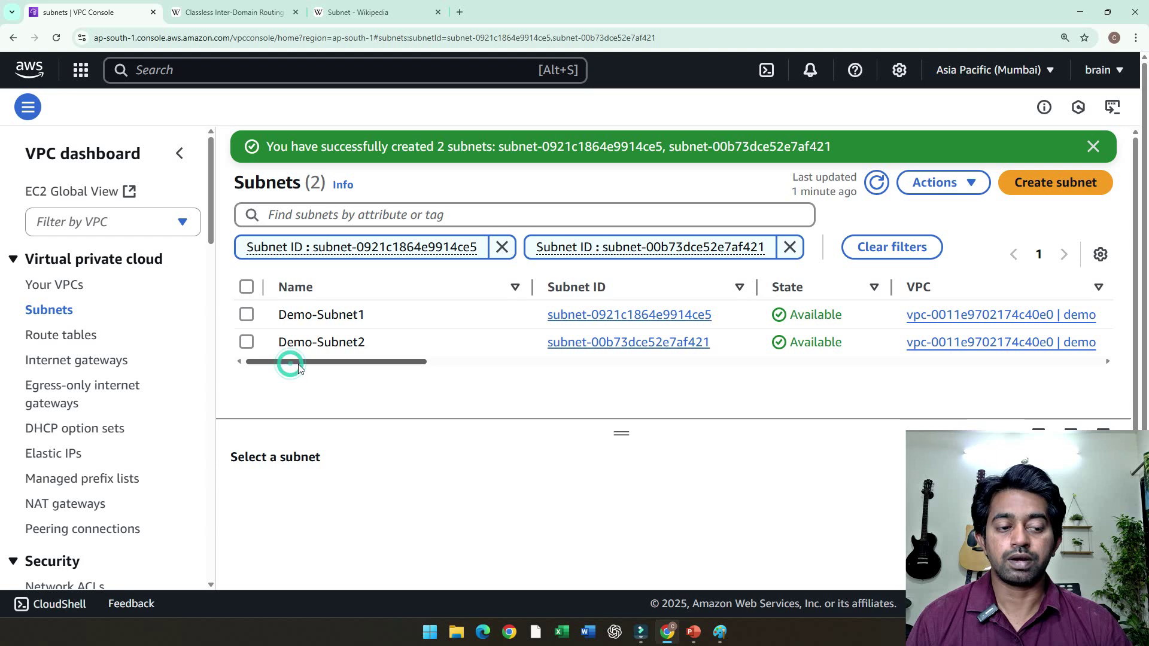
{"action": "left_click_drag", "start_coordinate": [300, 368], "coordinate": [295, 367]}
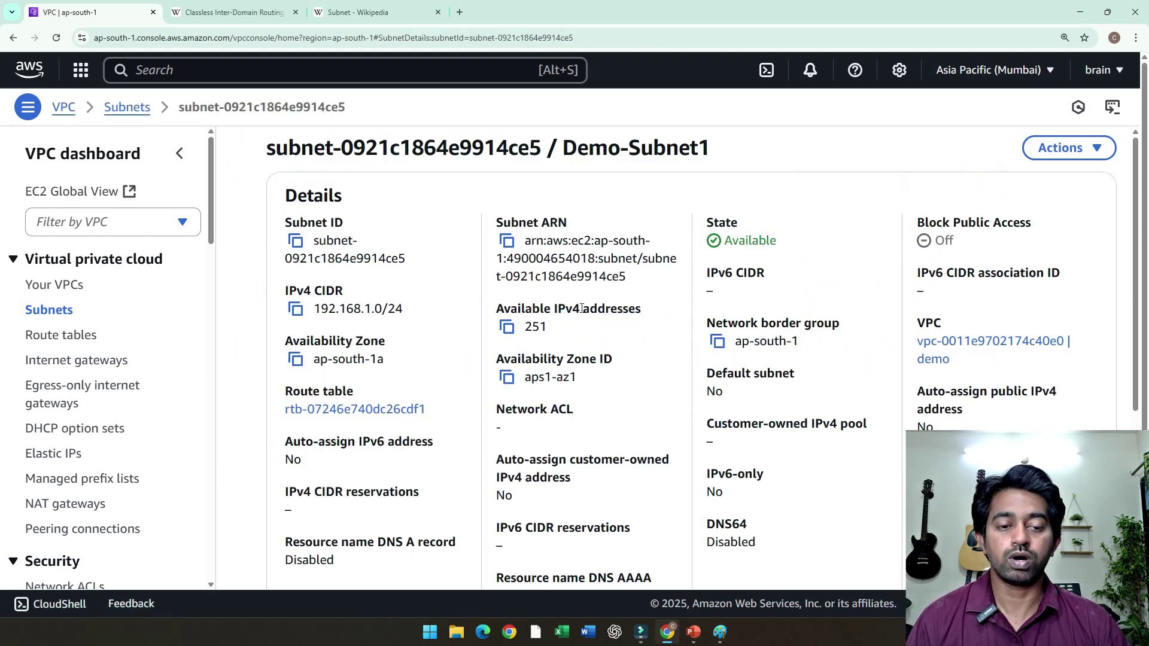
{"action": "scroll", "coordinate": [648, 235], "scroll_direction": "down", "scroll_amount": 3}
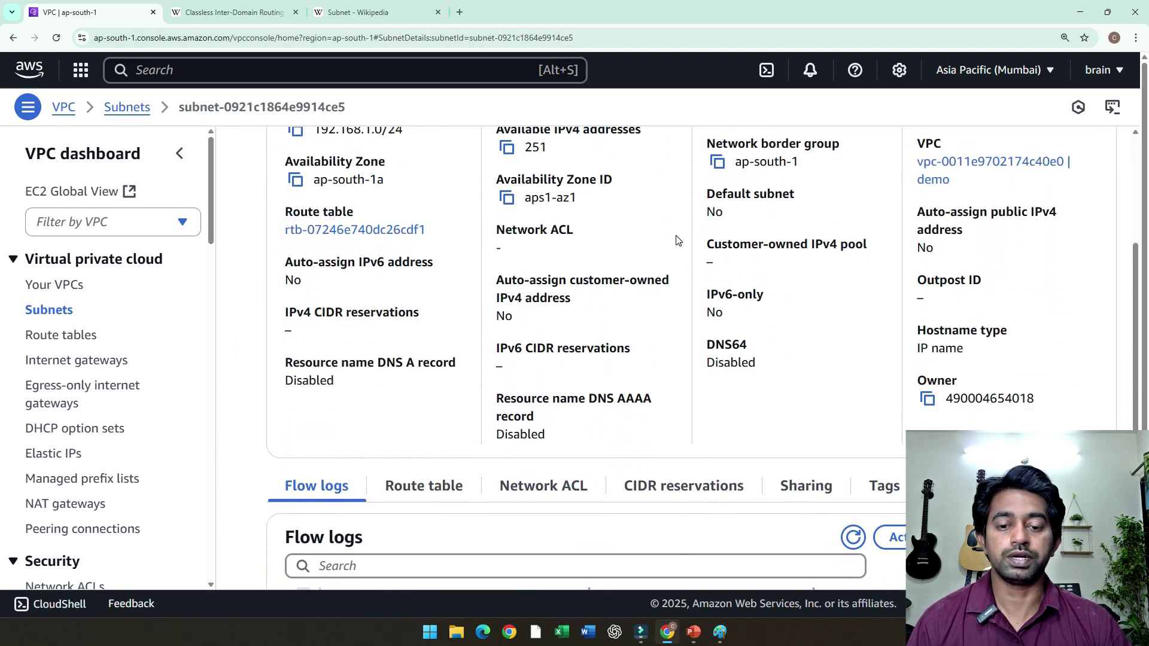
{"action": "scroll", "coordinate": [675, 236], "scroll_direction": "up", "scroll_amount": 2}
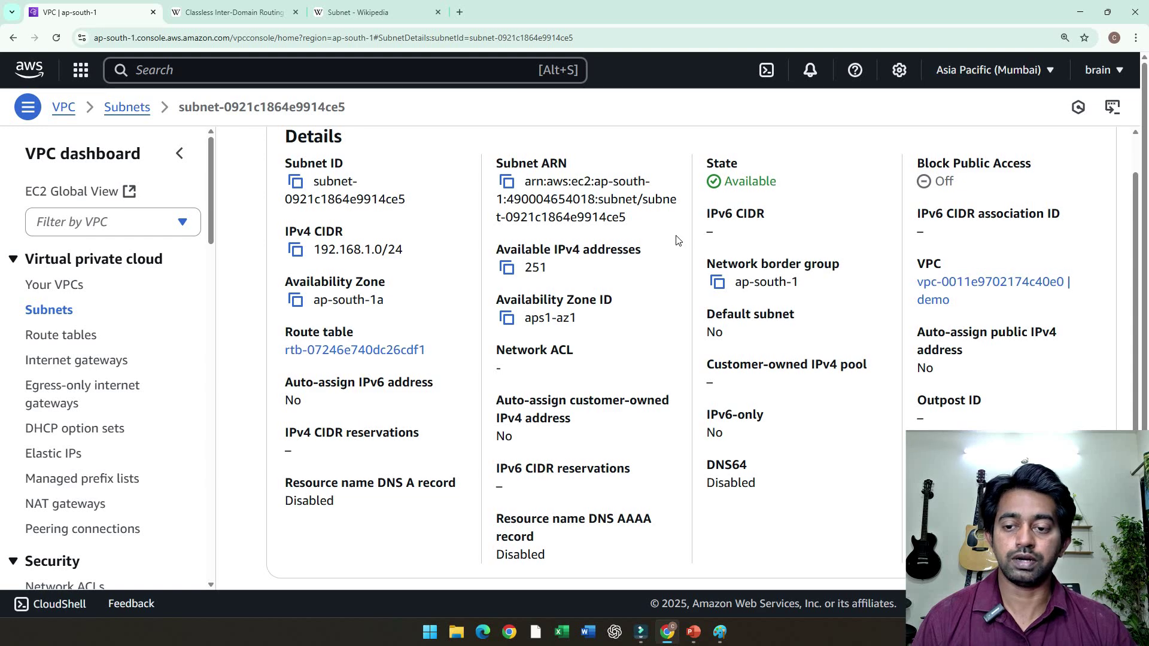
{"action": "scroll", "coordinate": [675, 238], "scroll_direction": "up", "scroll_amount": 1}
{"action": "left_click_drag", "start_coordinate": [447, 155], "coordinate": [688, 153]}
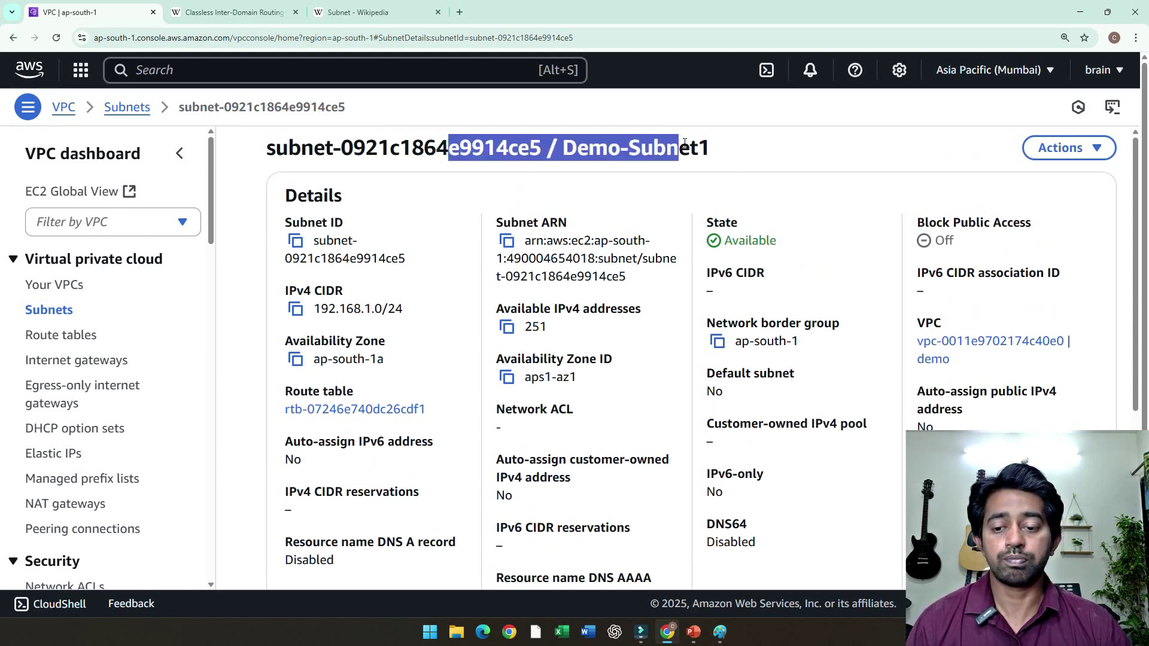
{"action": "left_click", "coordinate": [688, 153]}
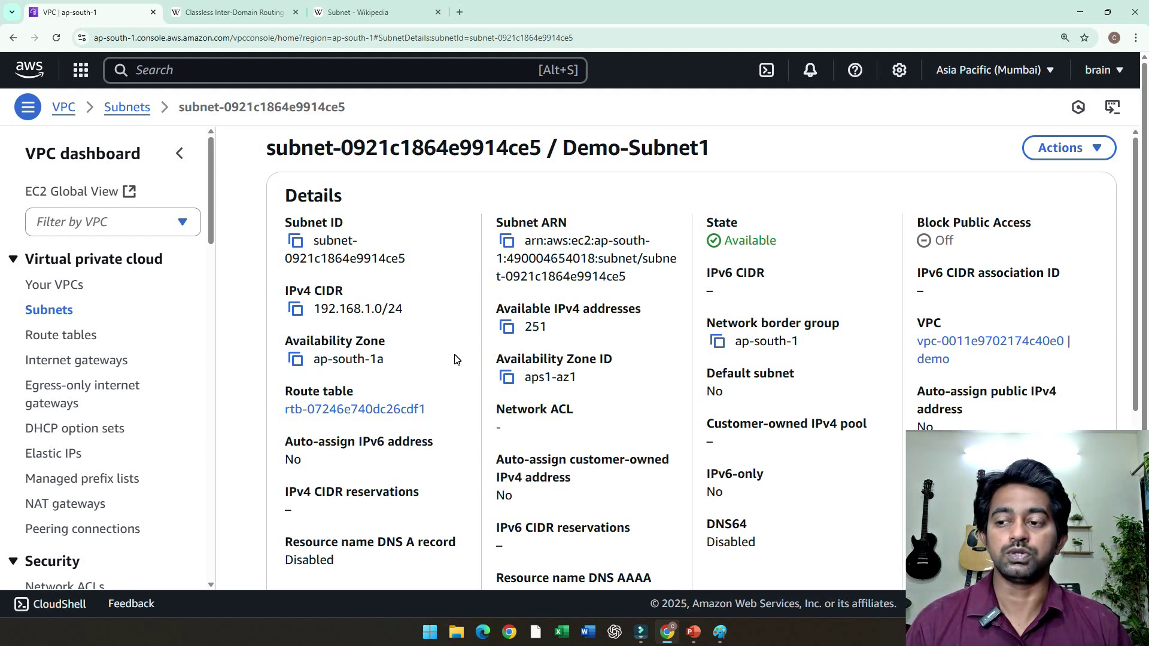
Open the list of all VPCs in the Mumbai region.
{"action": "left_click", "coordinate": [55, 287]}
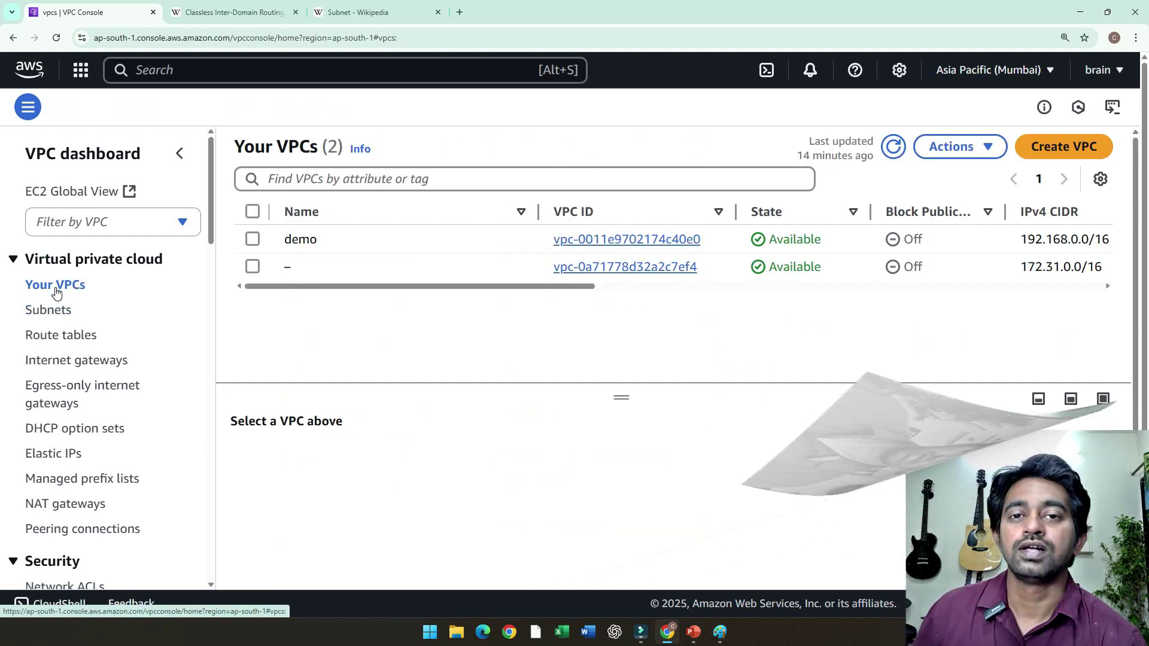